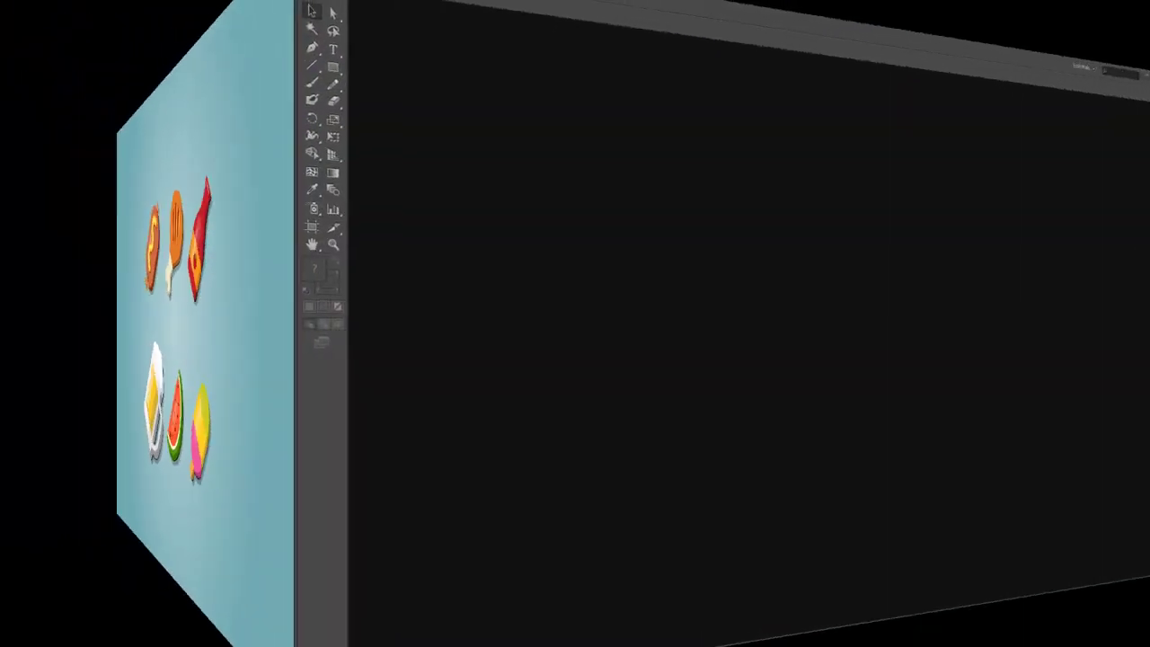
Create a new 1920 × 1080 px RGB document named 'mini food icon'
left_click(36, 9)
left_click(54, 22)
type("mini food icon")
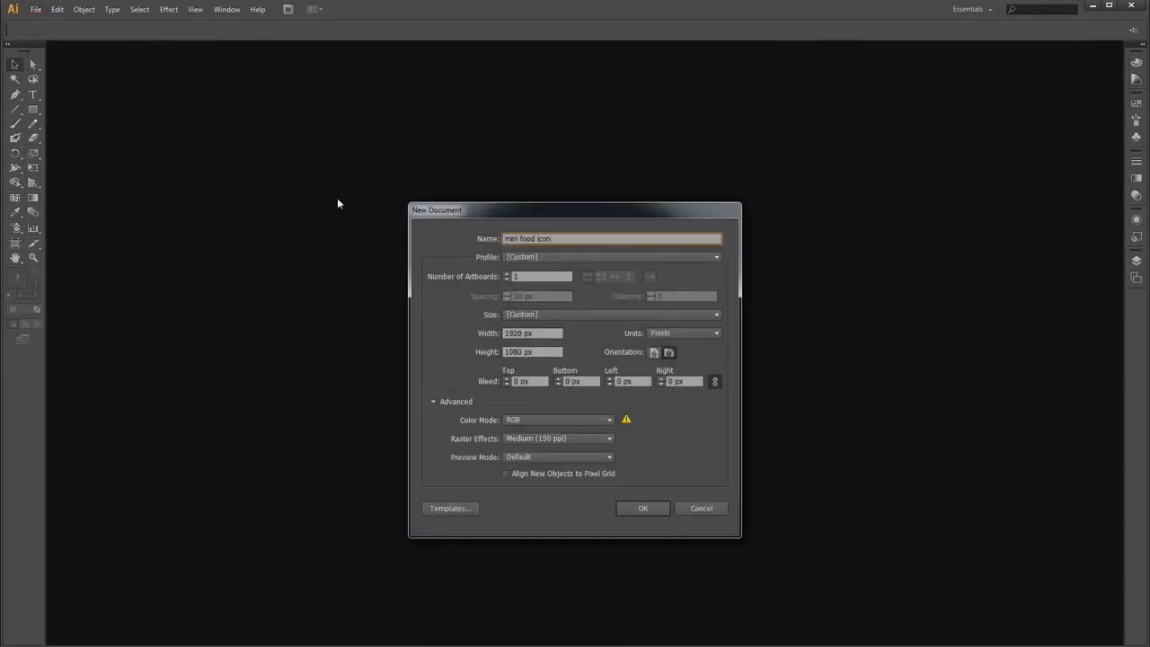
key("Return")
left_click(36, 9)
Place image 1 from the Desktop's ilus folder
left_click(51, 205)
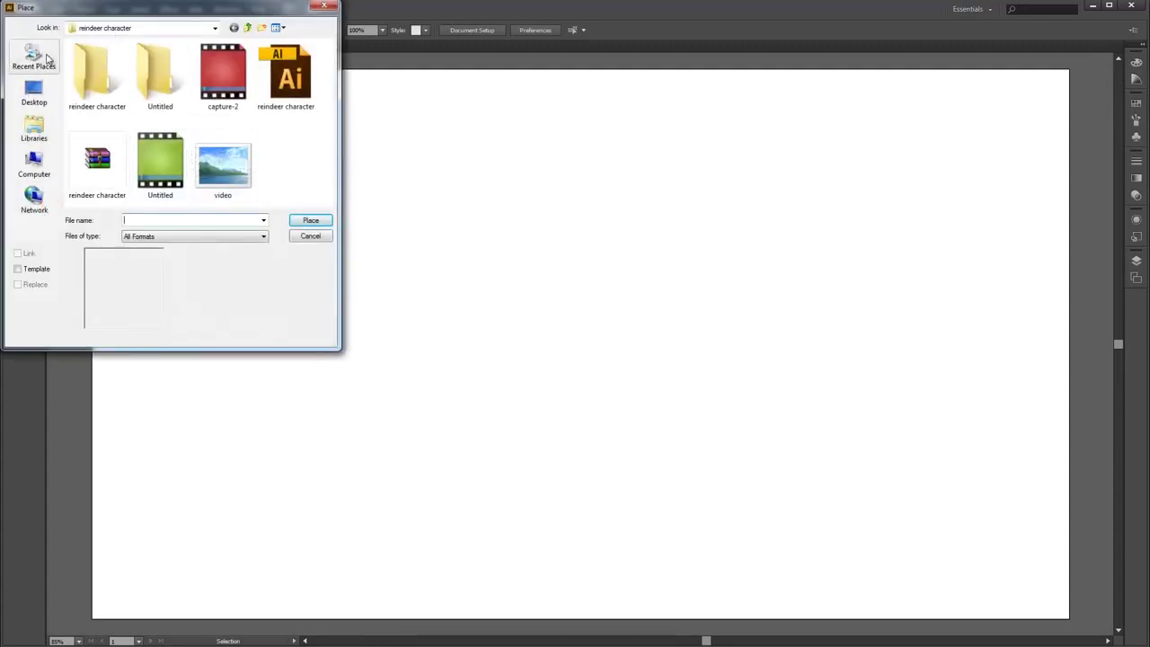
left_click(34, 94)
double_click(128, 193)
left_click(223, 98)
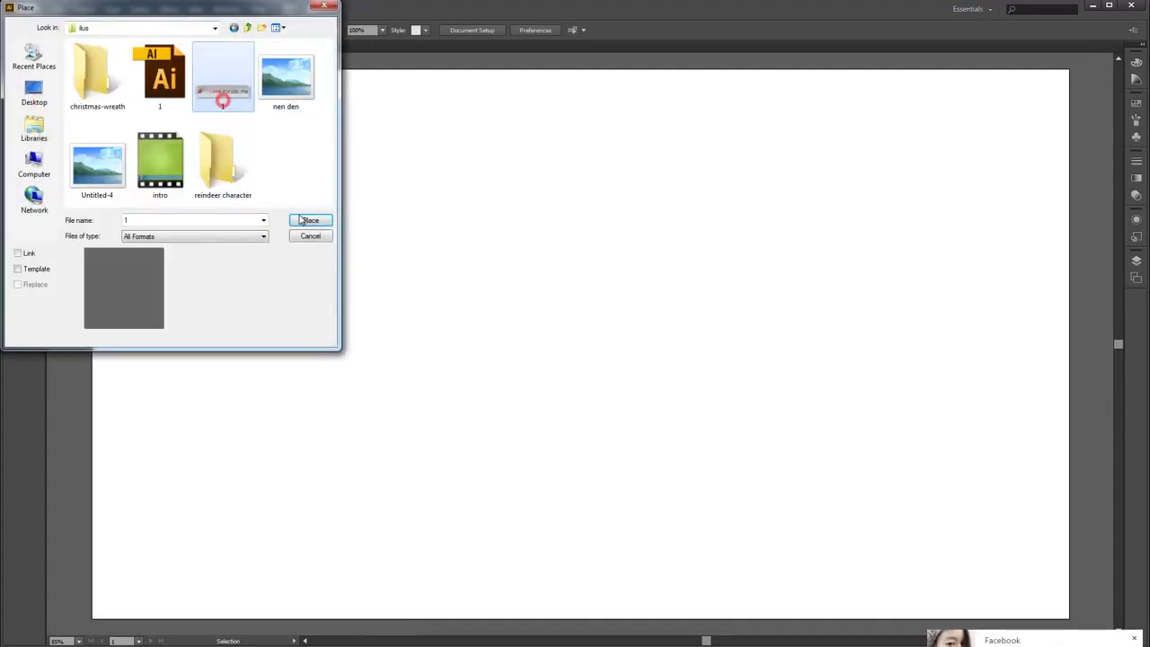
left_click(309, 220)
Position the enlarged Freetutorials.me logo in the artboard's top-left corner
left_click_drag(575, 367, 331, 210)
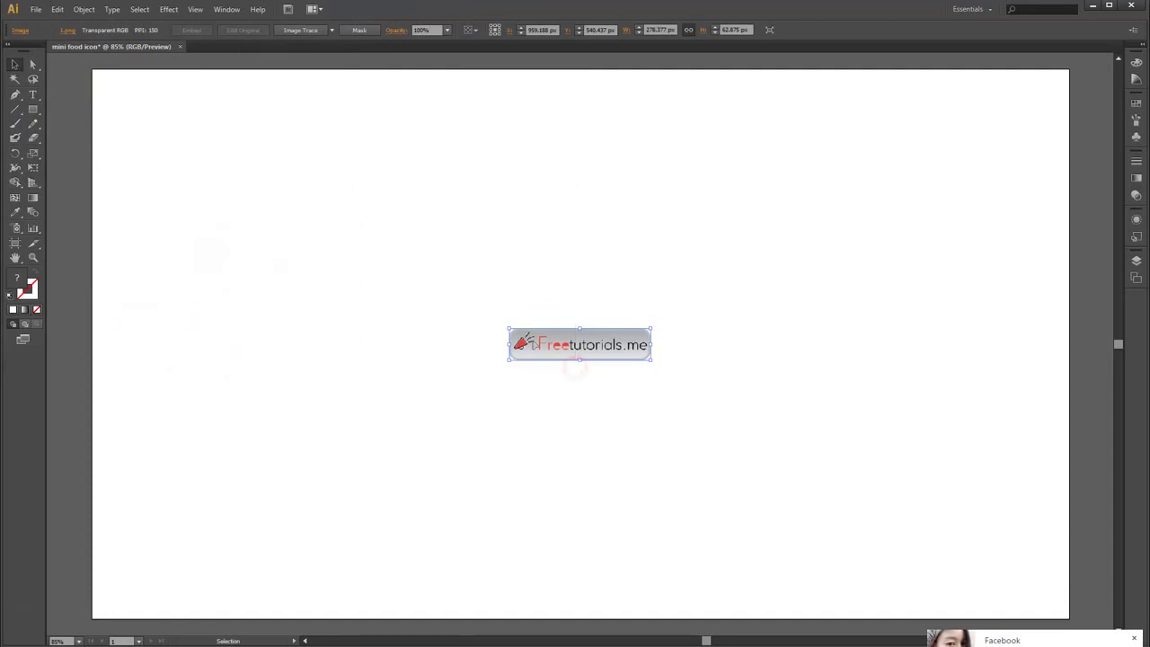
mouse_move(575, 349)
left_mouse_down()
mouse_move(175, 92)
mouse_move(280, 124)
left_mouse_up()
left_click(354, 105)
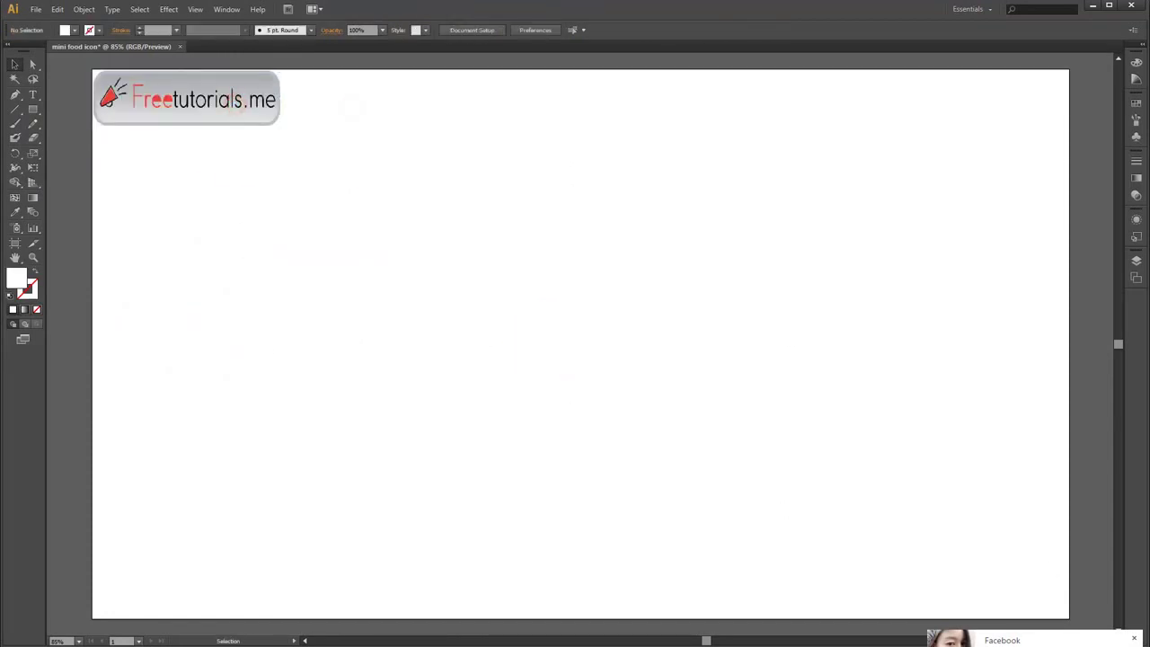
Draw a rounded rectangle with width 80, height 140 and corner radius 40
left_click_drag(33, 108, 81, 122)
left_click(504, 196)
type("122")
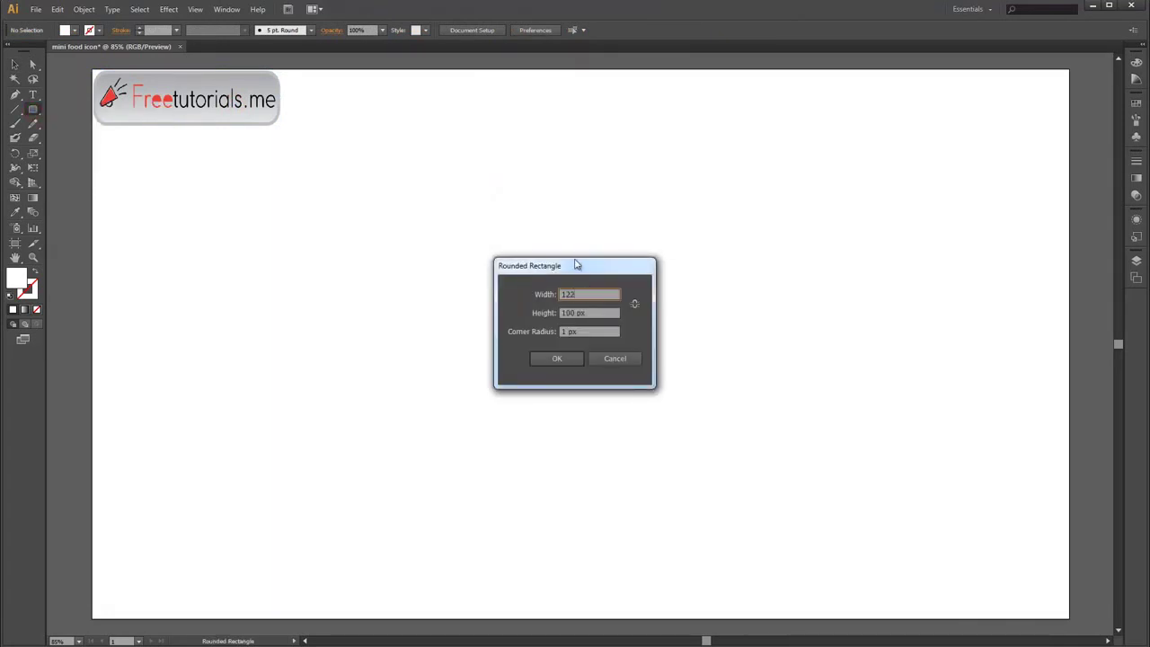
type("80")
key("Tab")
type("140")
key("Tab")
type("40")
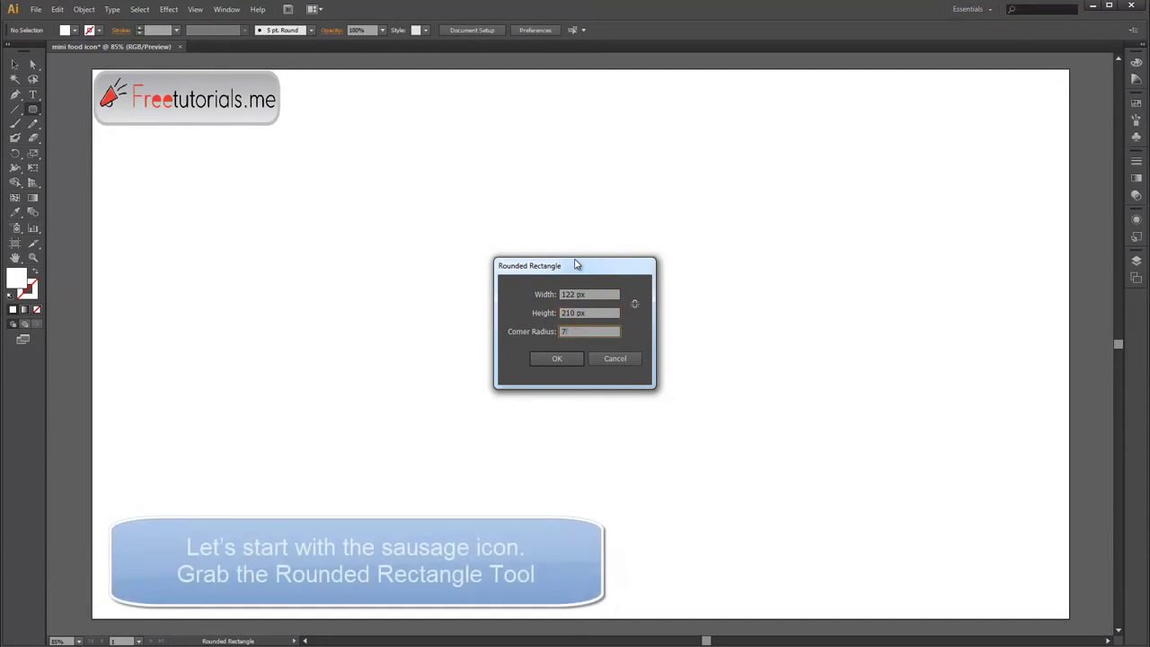
key("Return")
Fill the rectangle orange-brown in the Color Picker (R 204, B 66)
double_click(23, 278)
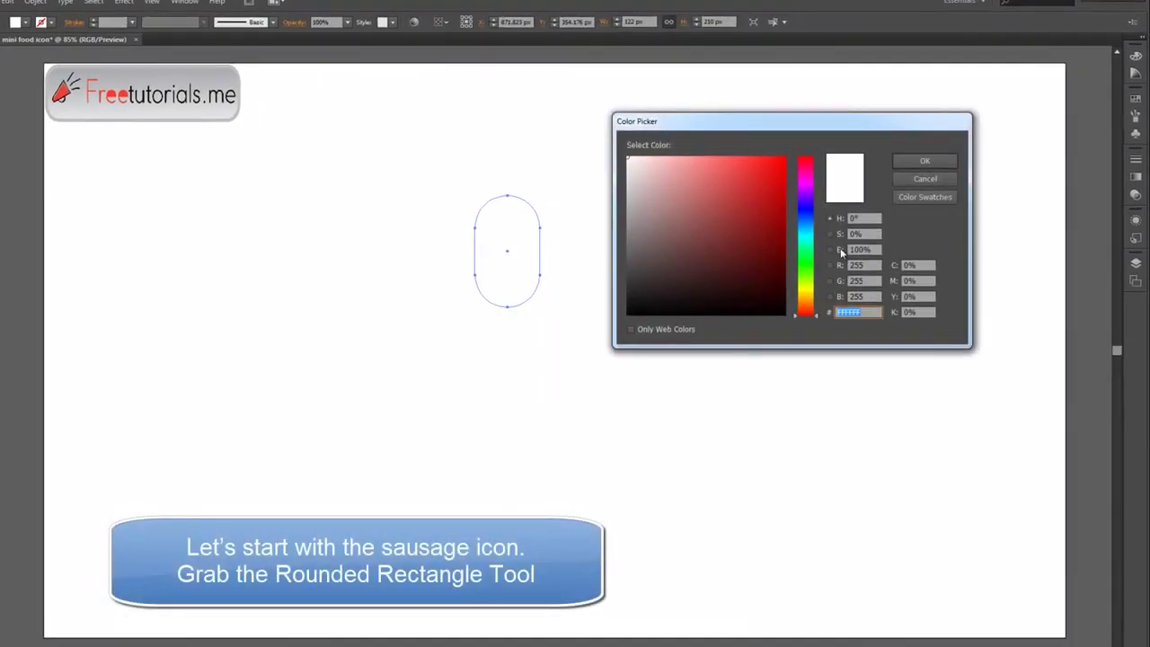
double_click(876, 263)
type("204")
key("Tab")
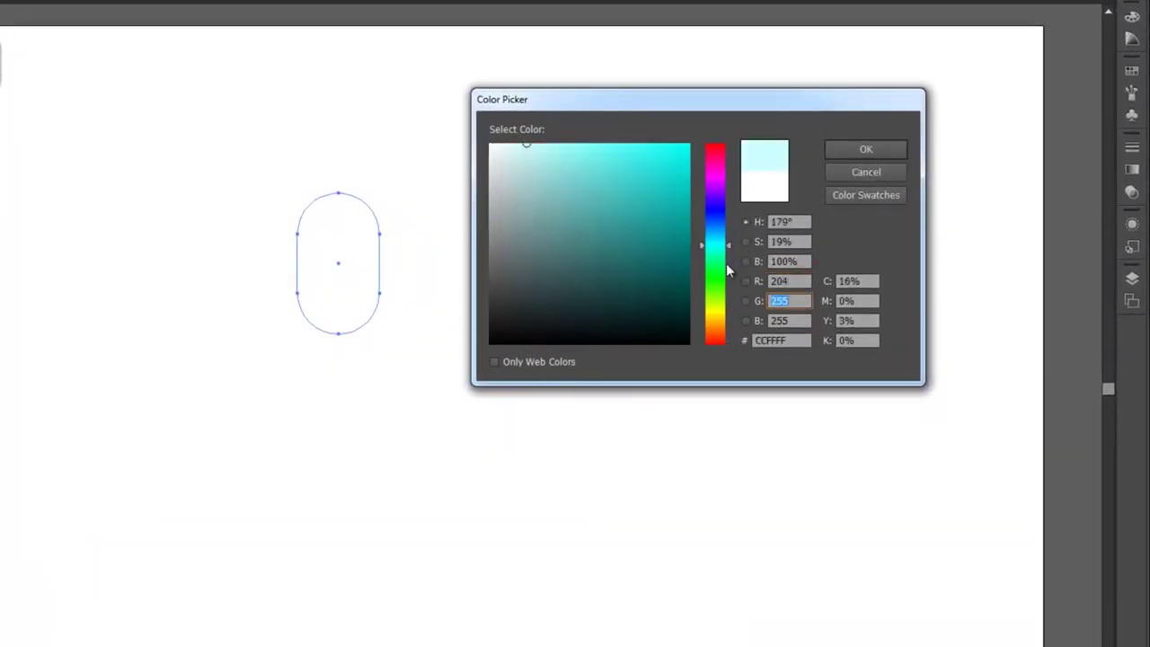
type("108")
key("Tab")
type("66")
key("Return")
Move the sausage body into place and zoom in on its top
left_click_drag(538, 254, 476, 185)
left_click(719, 180)
key("ctrl+equal")
key("ctrl+equal")
key("ctrl+equal")
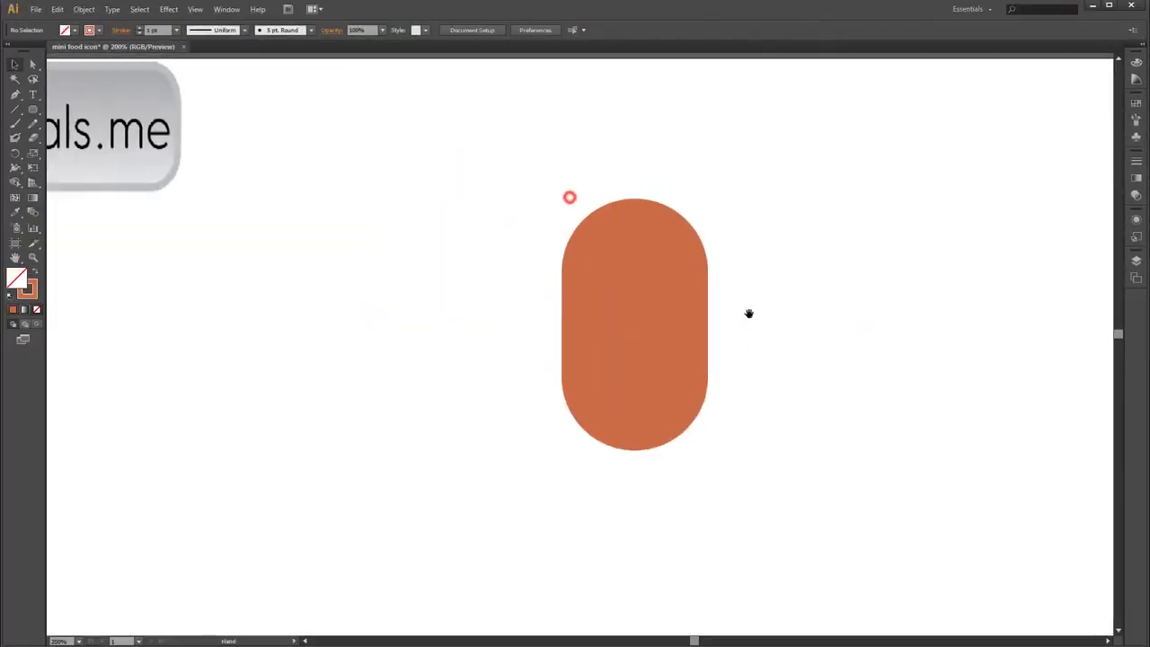
scroll(719, 234, "up", 1)
key("ctrl+equal")
Pen-draw a flared, wavy-topped tie outline above the sausage and refine its anchors
left_click(611, 239)
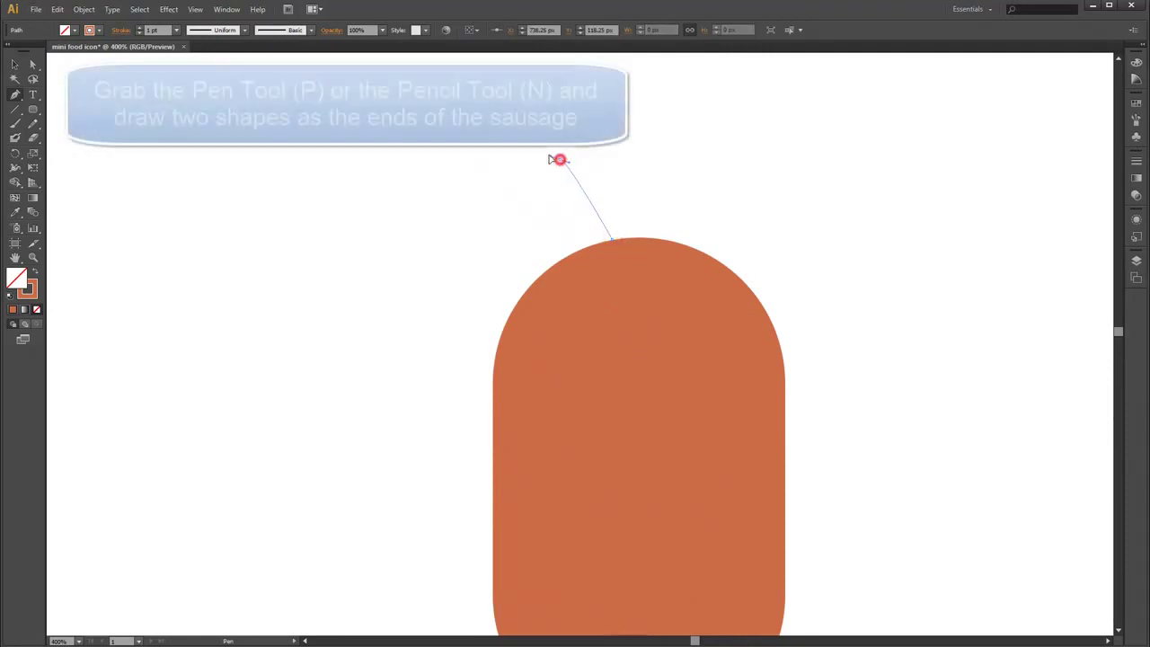
left_click(625, 245)
left_click_drag(595, 171, 704, 171)
left_click(723, 169)
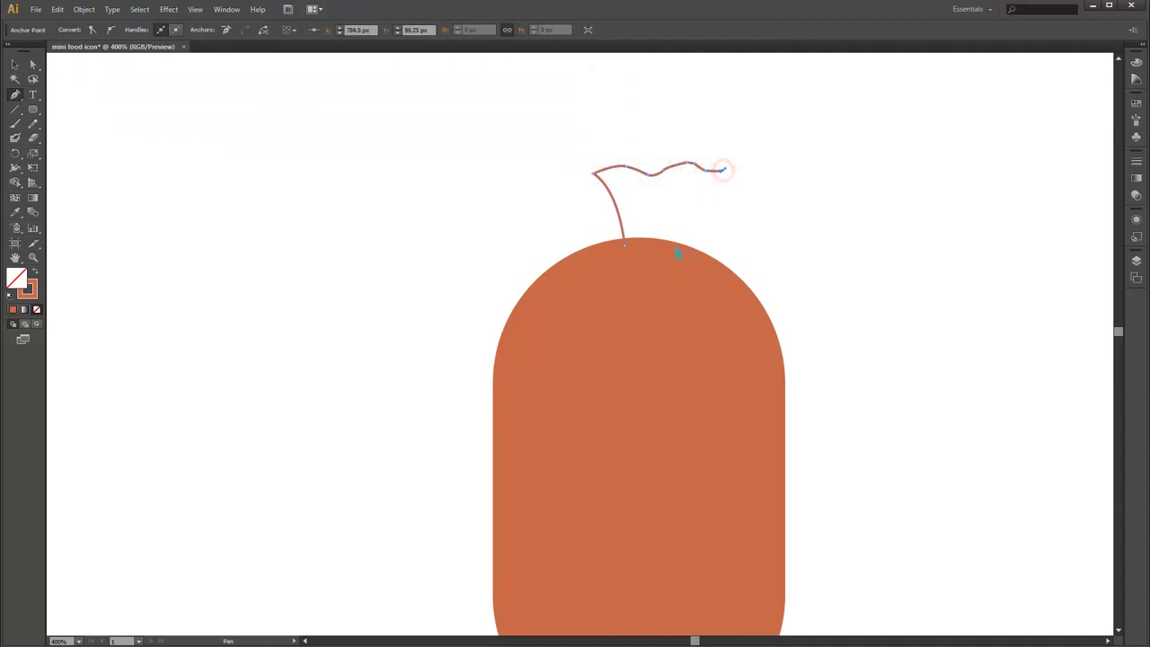
left_click_drag(674, 245, 692, 281)
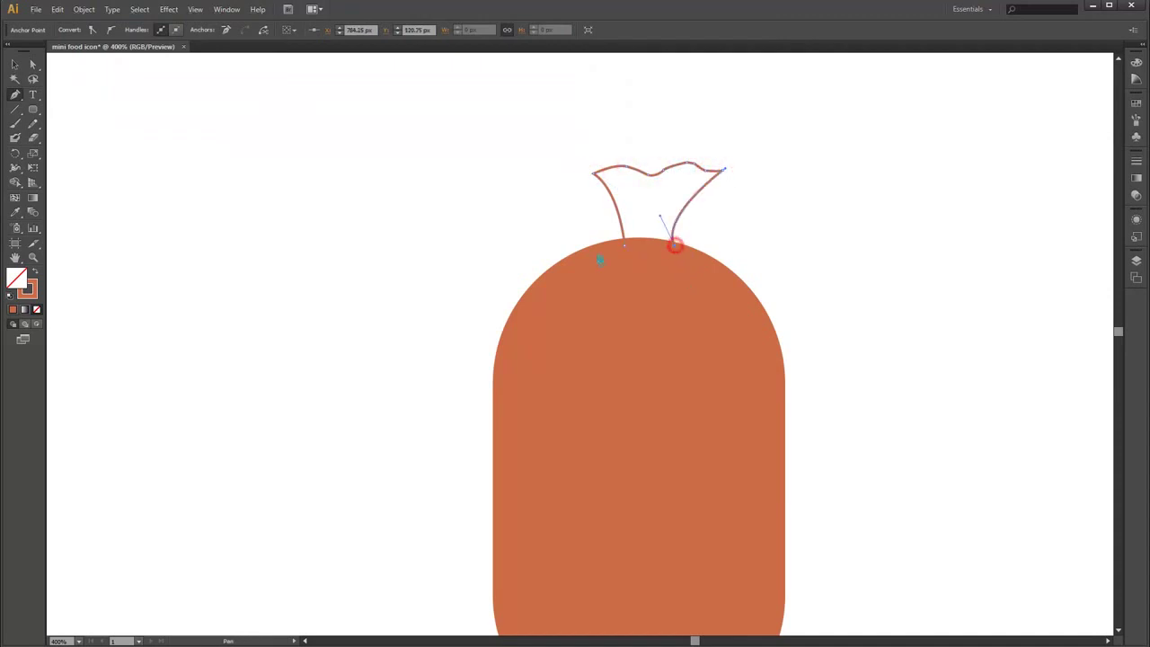
key("a")
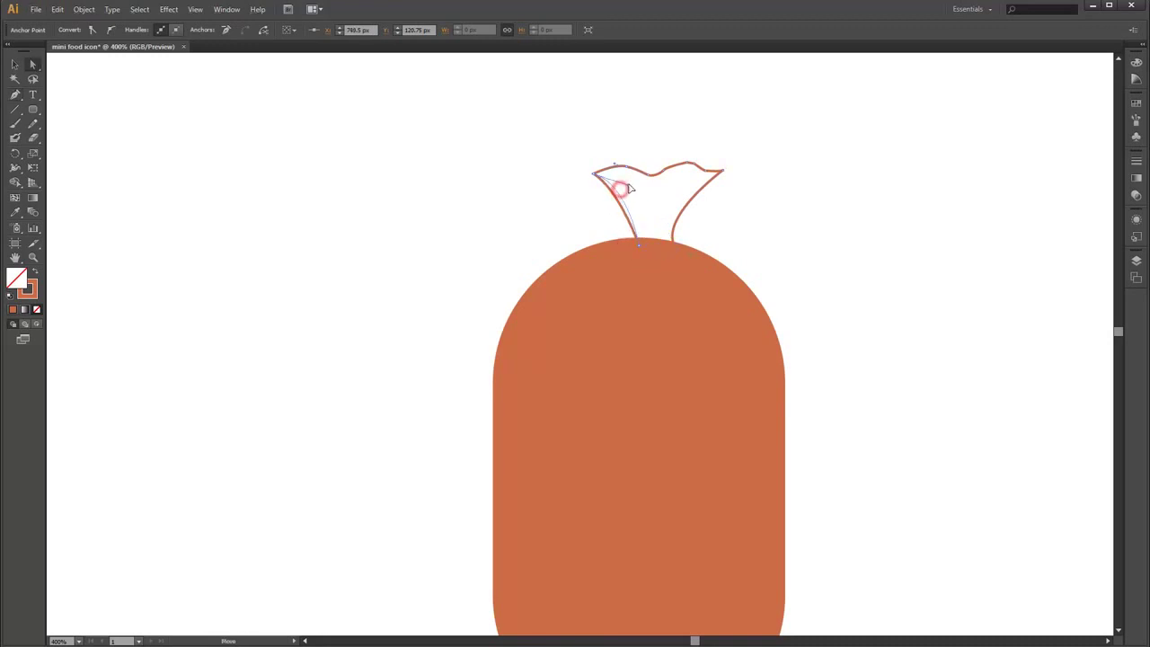
key("v")
Nudge the tie outline slightly left onto the sausage top and select it
left_click(760, 192)
key("ctrl+minus")
key("ctrl+minus")
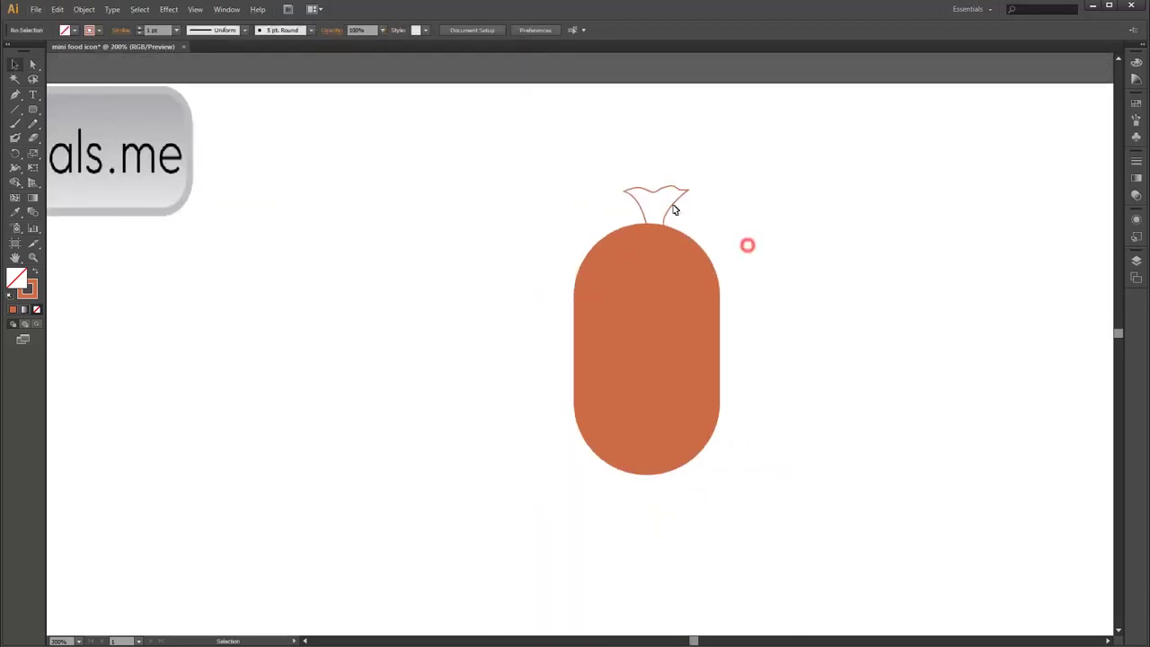
left_click_drag(674, 210, 670, 210)
left_click(702, 209)
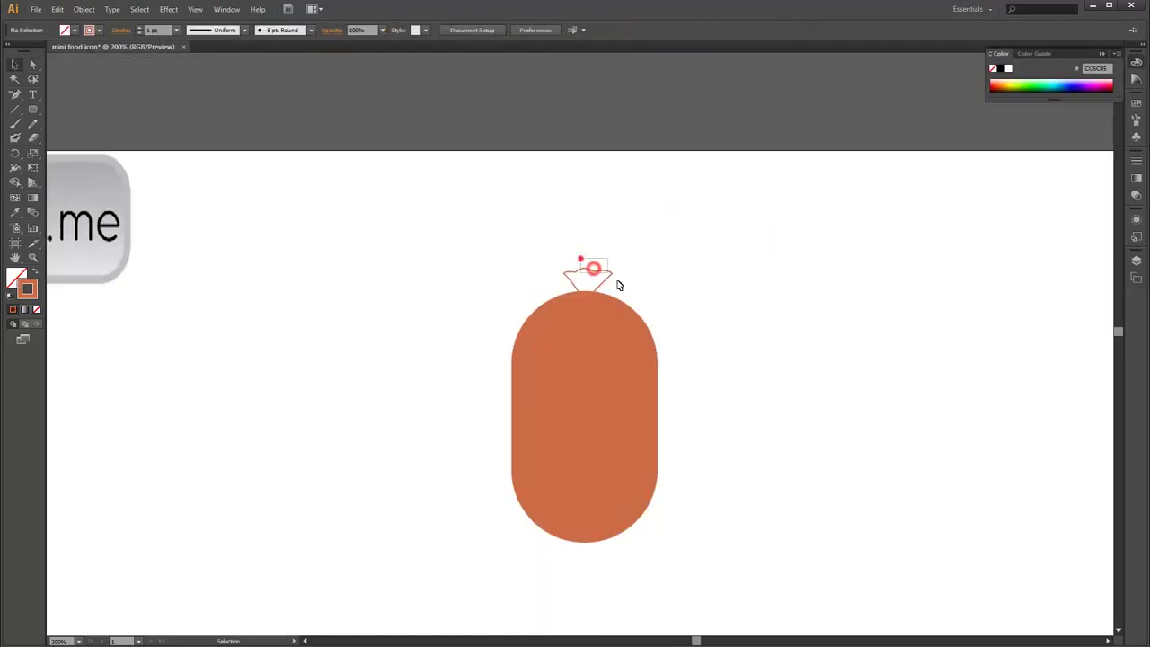
left_click(582, 260)
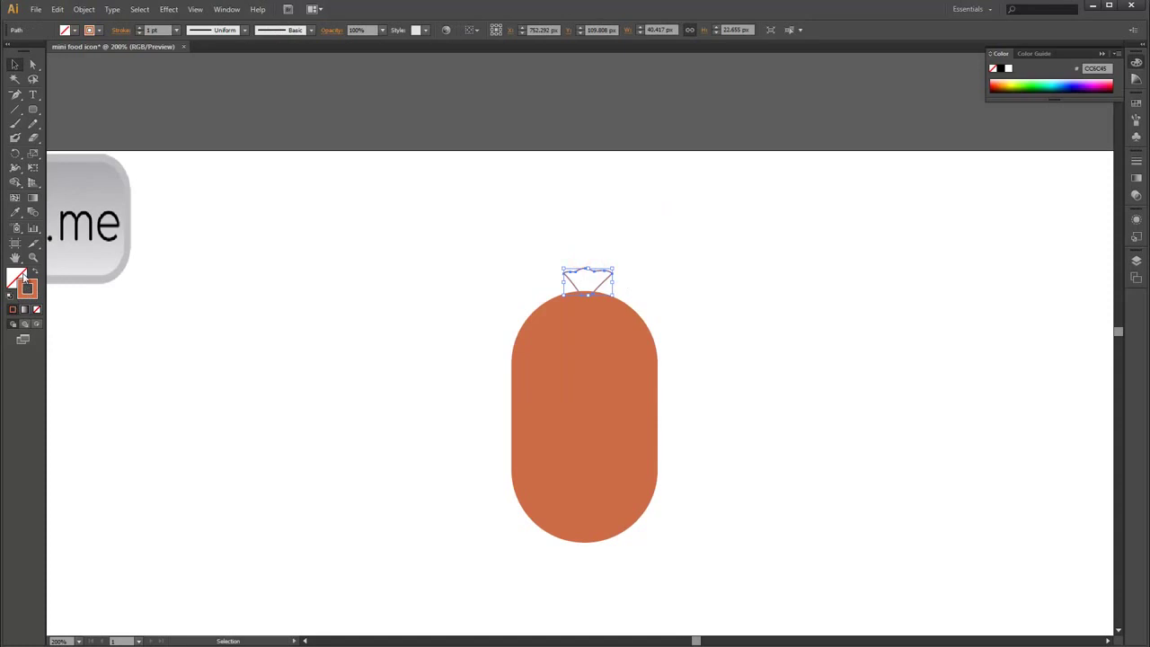
Fill the tie shape a deeper orange (R 216, G 100, B 9)
left_click(34, 272)
double_click(16, 277)
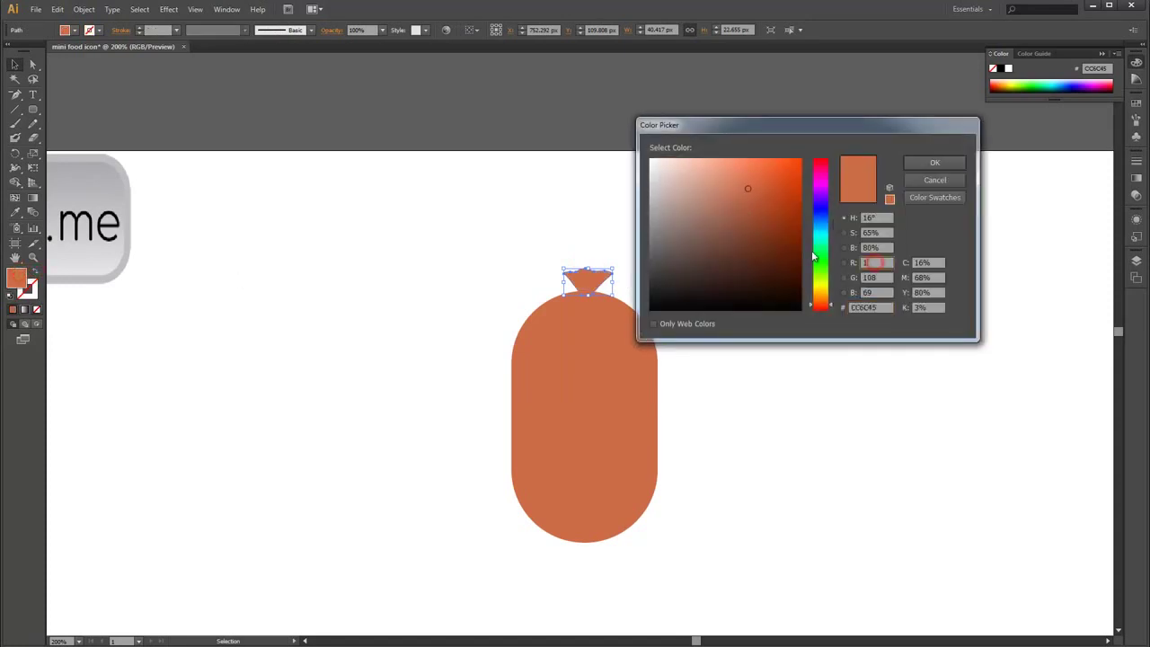
type("16")
key("Tab")
type("1")
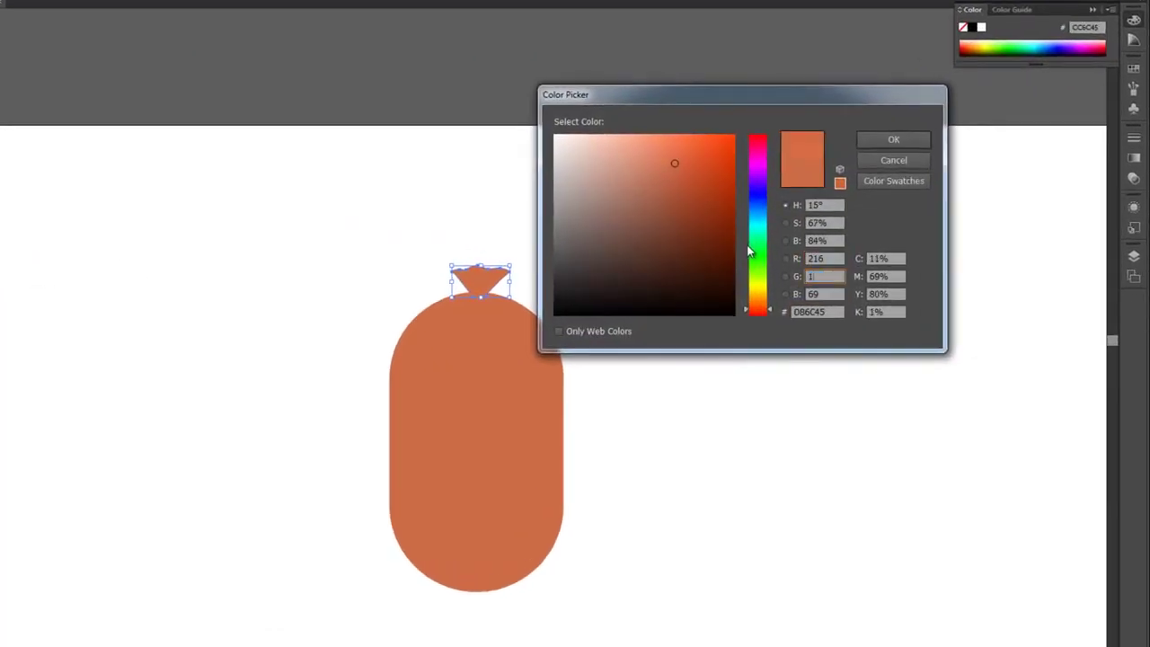
type("00")
key("Tab")
type("9")
key("Return")
left_click(737, 315)
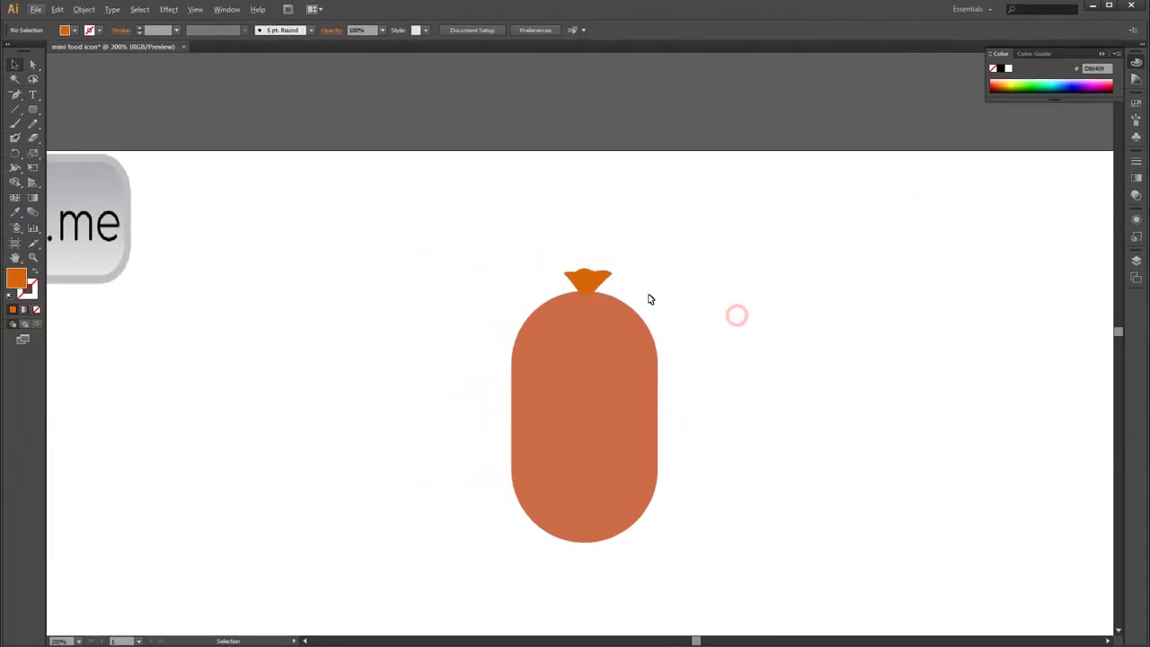
Draw two thin highlight shapes inside the tie with the Pen tool
scroll(615, 293, "up", 3)
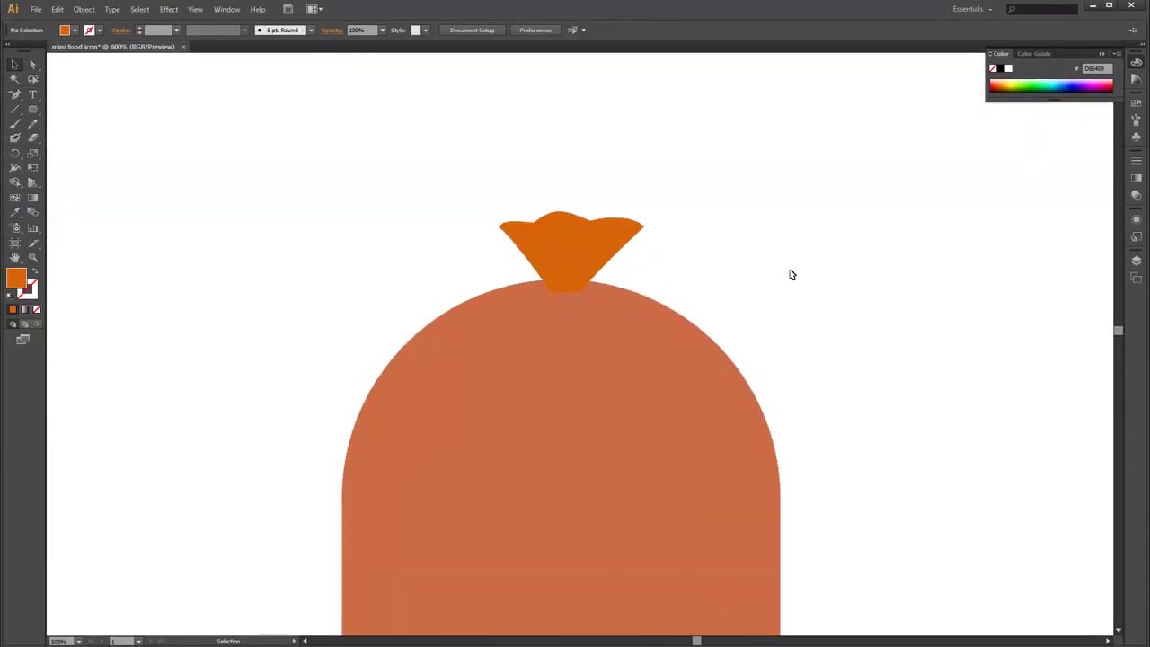
scroll(792, 275, "down", 2)
left_click(938, 441)
scroll(767, 303, "up", 2)
scroll(764, 307, "up", 1)
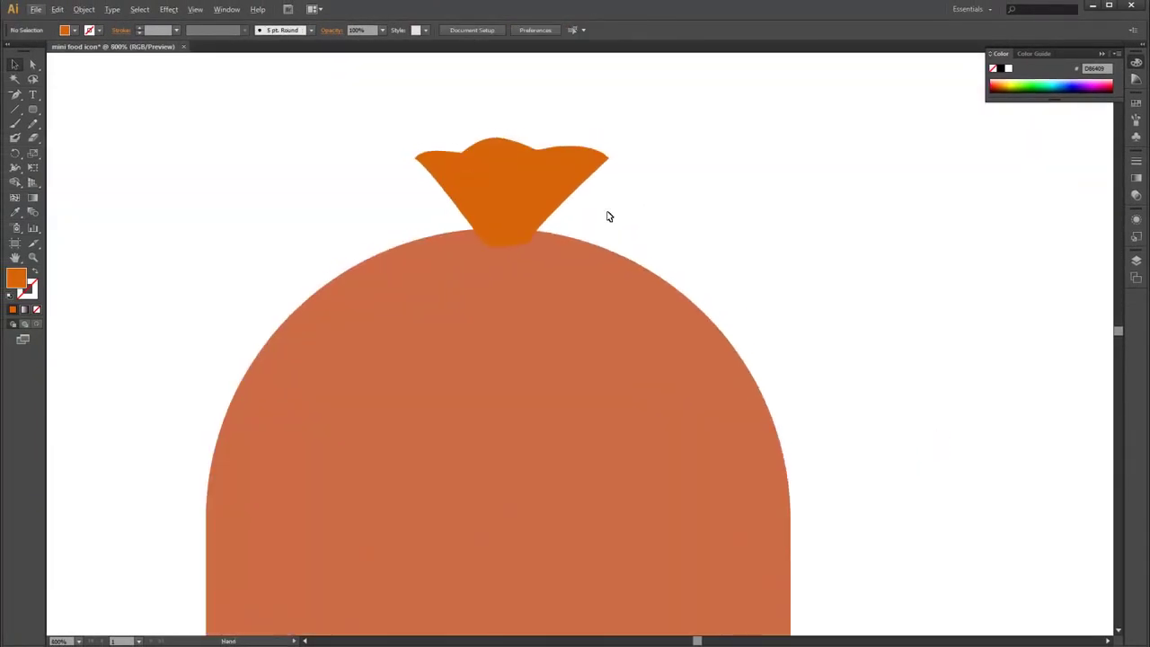
scroll(608, 217, "up", 1)
key("p")
left_click(511, 296)
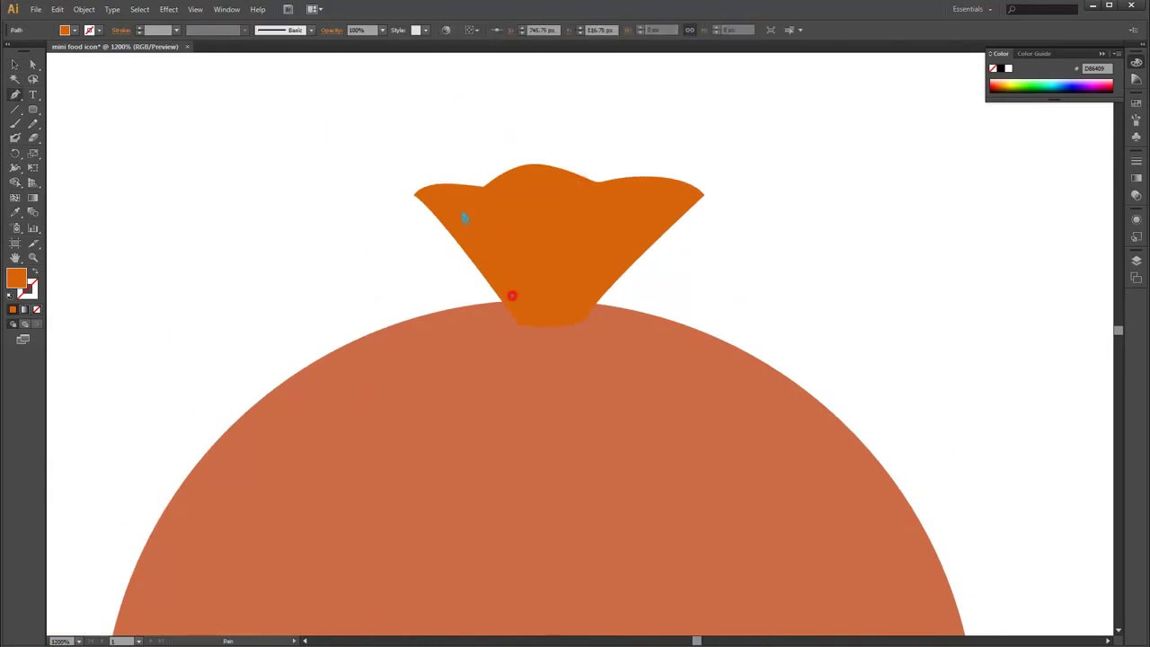
left_click(459, 212)
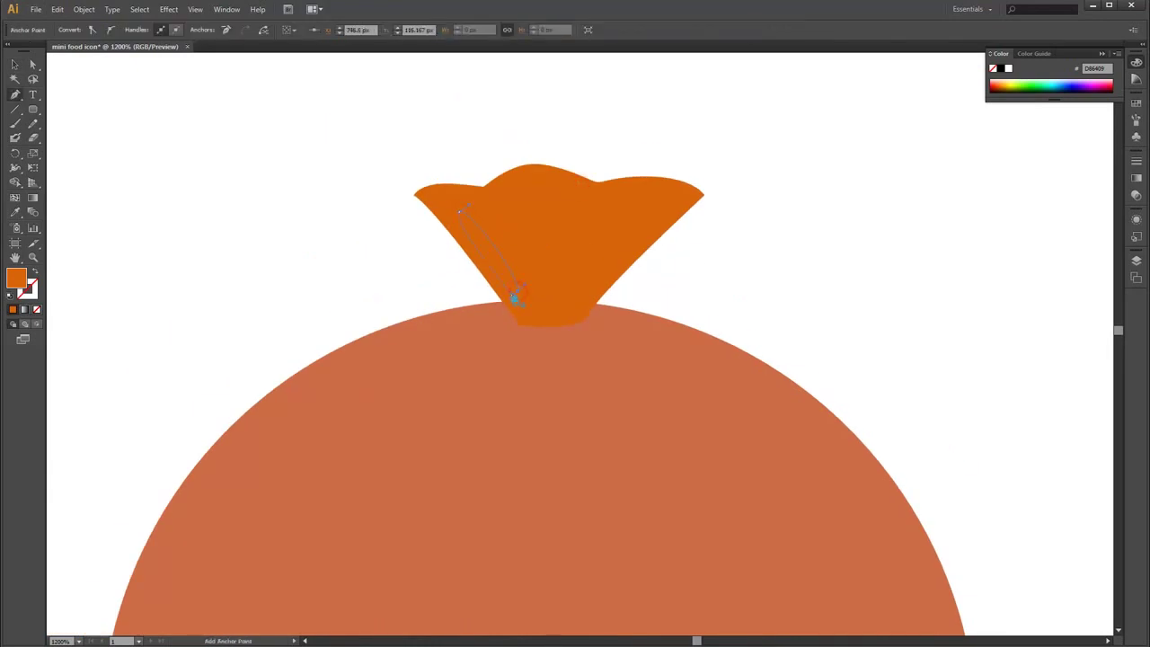
left_click(513, 294)
left_click(540, 291, "ctrl")
left_click_drag(517, 191, 555, 216)
Colour both highlight shapes light peach (R 240, B 125)
left_click(488, 239, "ctrl+shift")
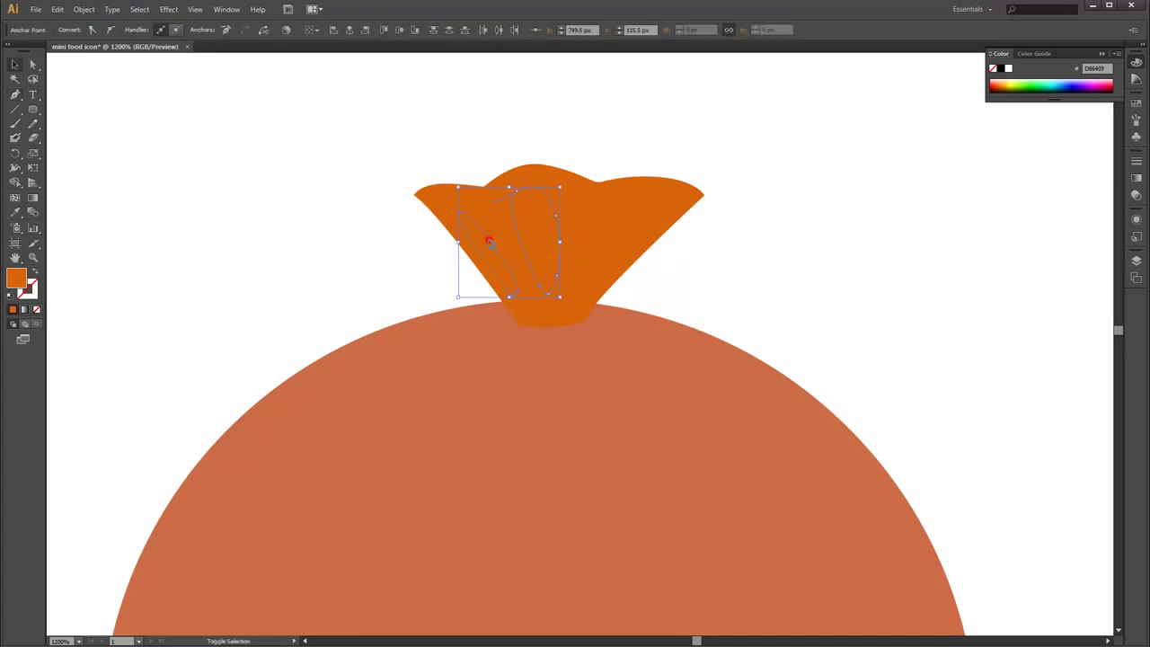
double_click(16, 278)
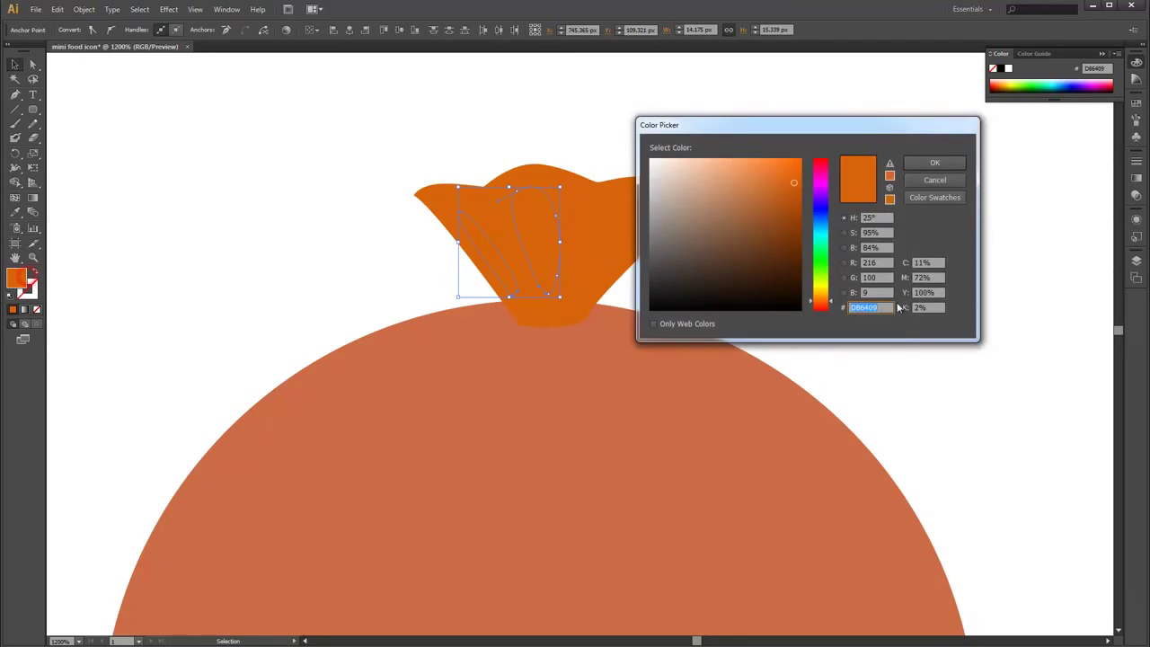
left_click(879, 263)
type("40")
key("Tab")
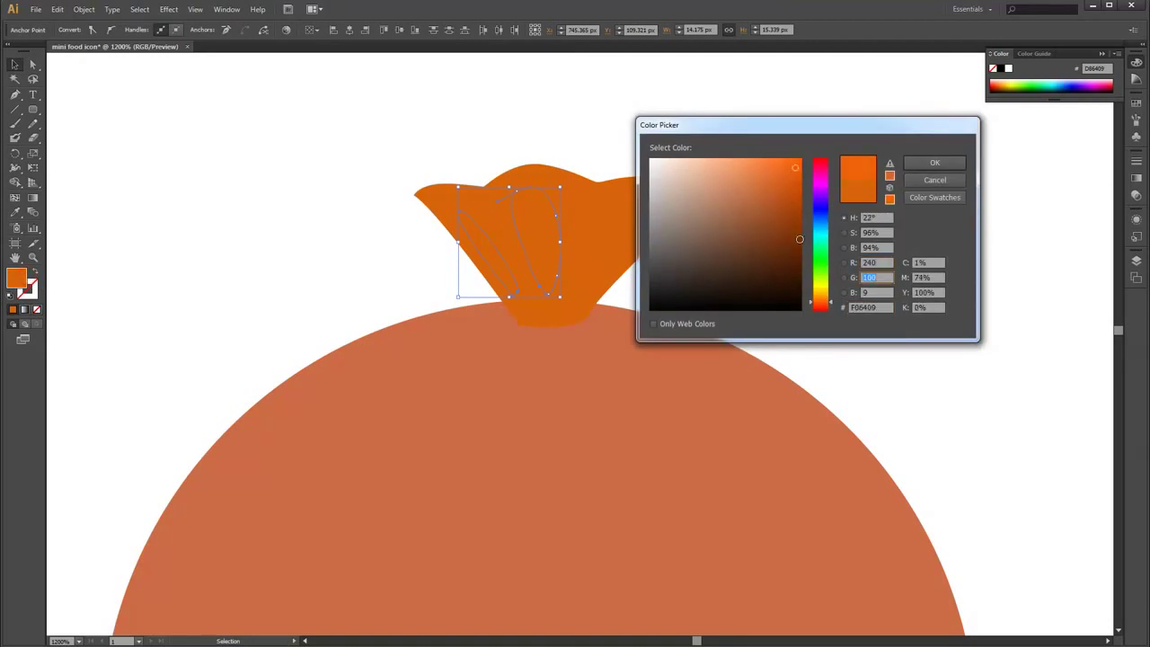
type("179")
key("Tab")
type("125")
key("Return")
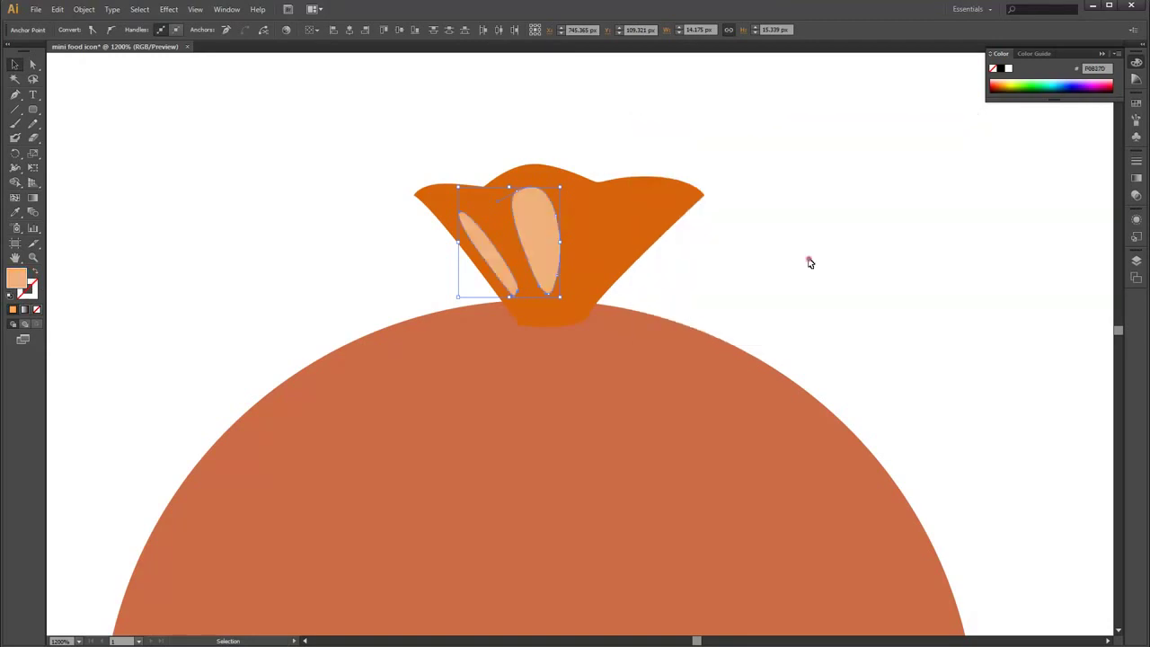
left_click(808, 259)
Select the tie together with its highlights and group them
scroll(796, 255, "down", 1)
scroll(904, 314, "down", 1)
left_click(590, 191)
left_click_drag(501, 109, 669, 173)
right_click(633, 169)
left_click(680, 224)
scroll(719, 233, "down", 1)
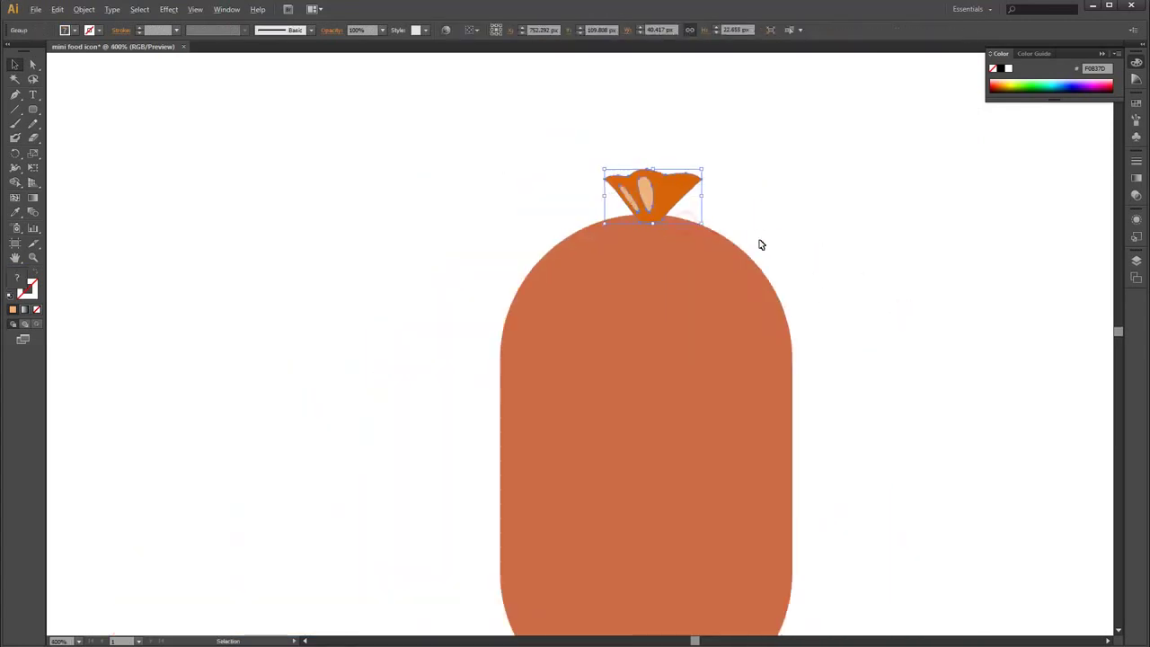
scroll(760, 243, "down", 1)
Reflect a copy of the top tie and move it just below the sausage body
key("r")
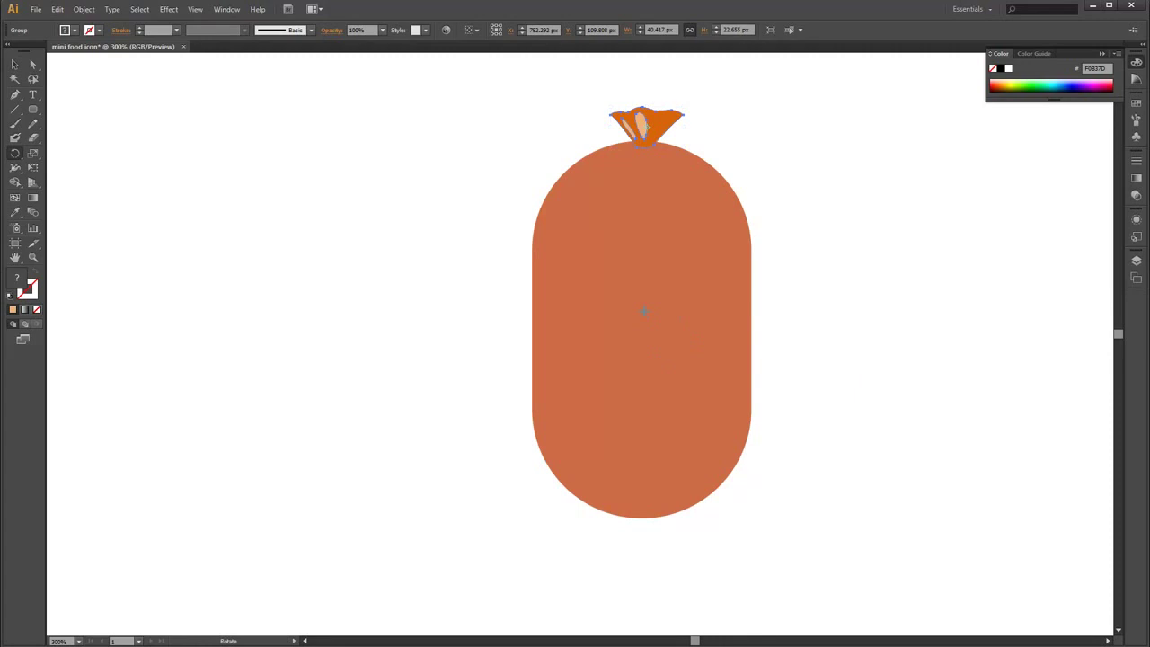
left_click_drag(15, 153, 63, 167)
left_click_drag(511, 149, 646, 553)
key("v")
left_click_drag(645, 498, 665, 528)
left_click(764, 512)
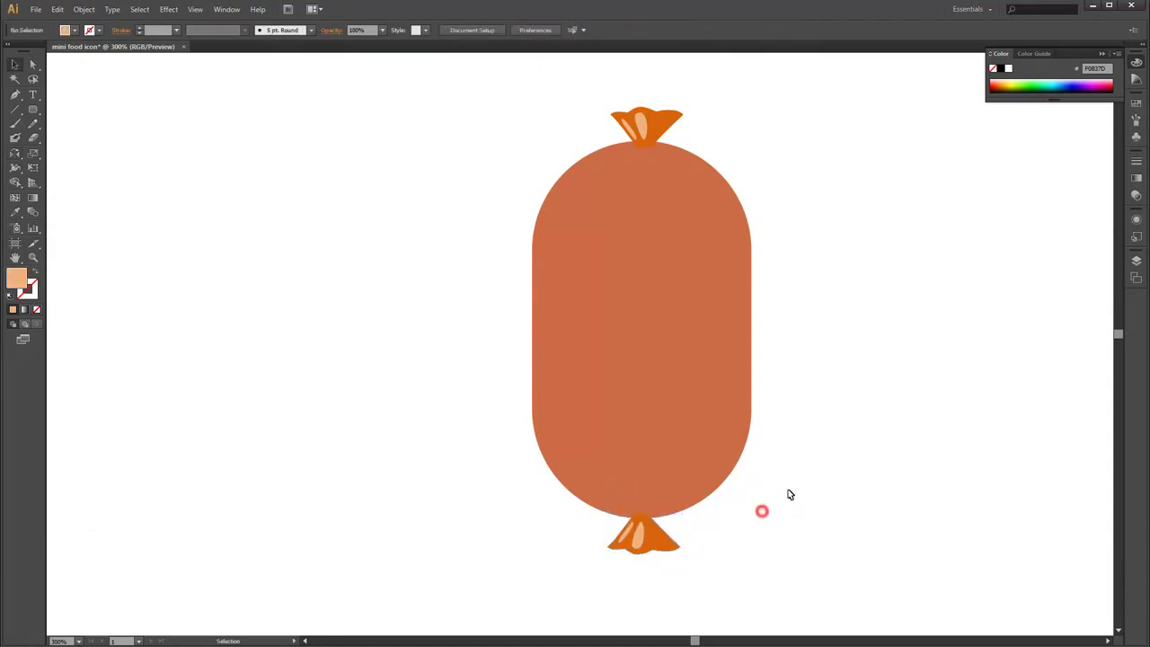
key("ctrl+minus")
Draw the first pointed leaf-shaped fold beneath the top tie with the Pen tool
scroll(778, 380, "up", 2)
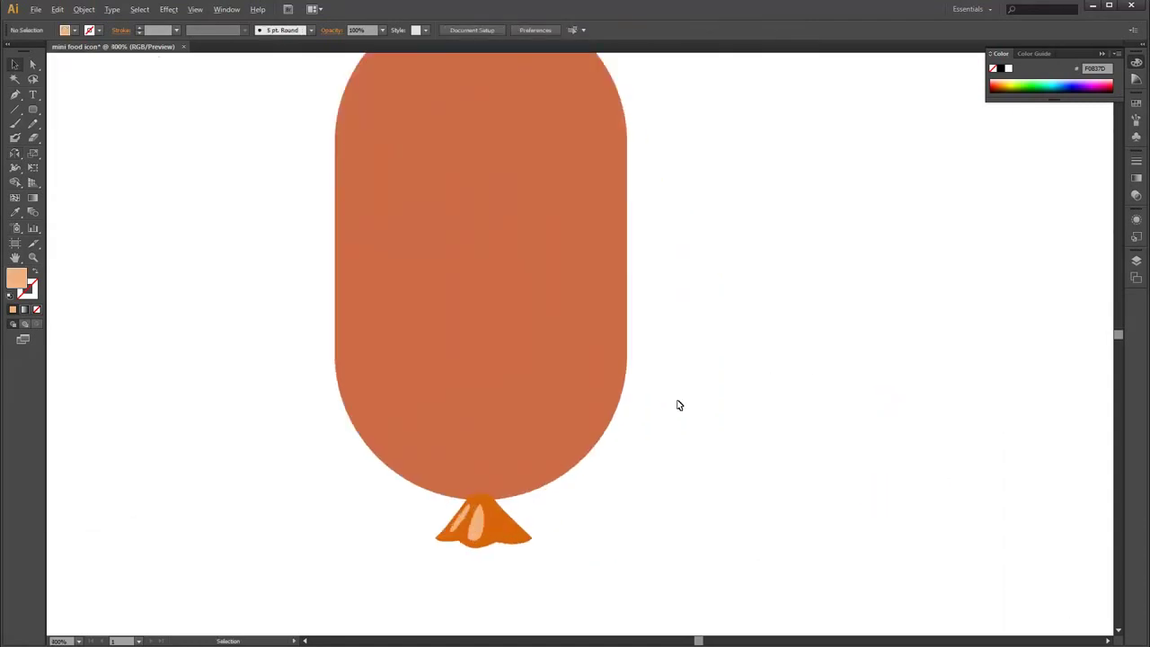
scroll(680, 404, "up", 1)
left_click_drag(927, 271, 942, 541)
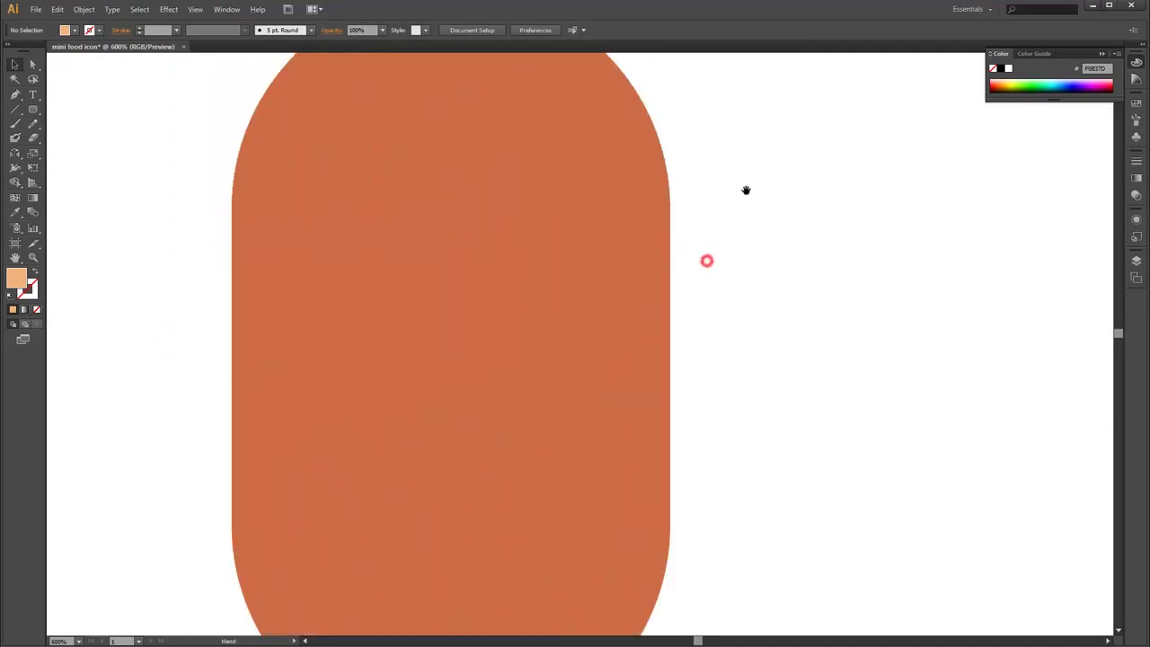
left_click_drag(713, 146, 786, 344)
scroll(611, 303, "up", 1)
scroll(597, 288, "up", 1)
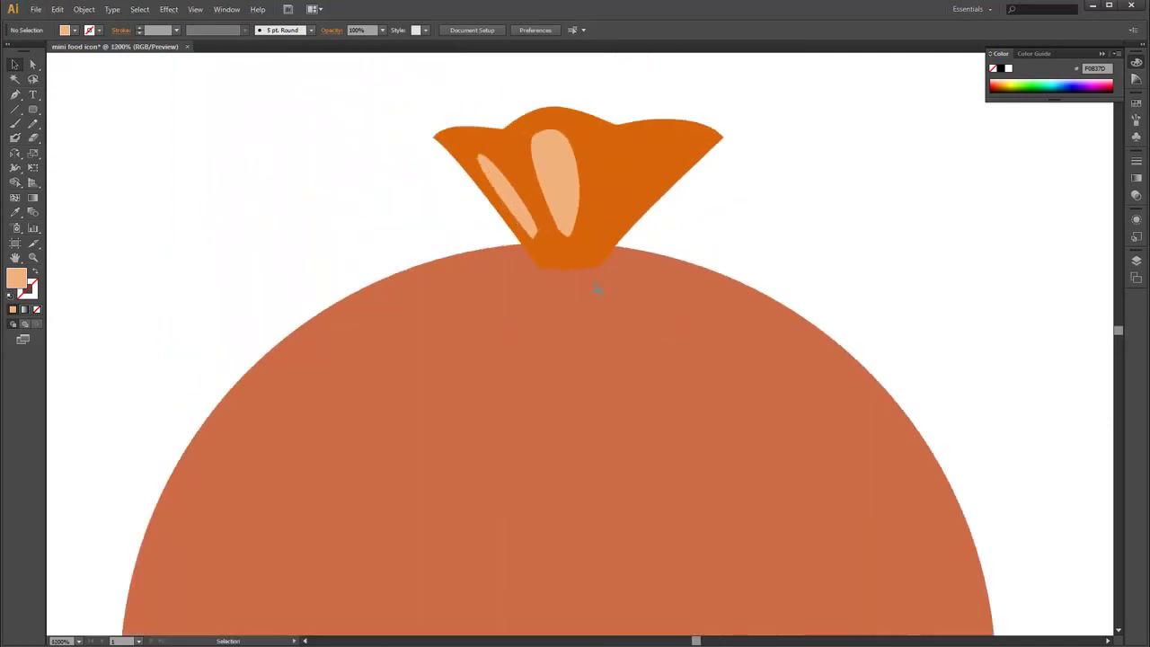
left_click(596, 216)
right_click(596, 217)
left_click(860, 223)
key("p")
left_click(509, 249)
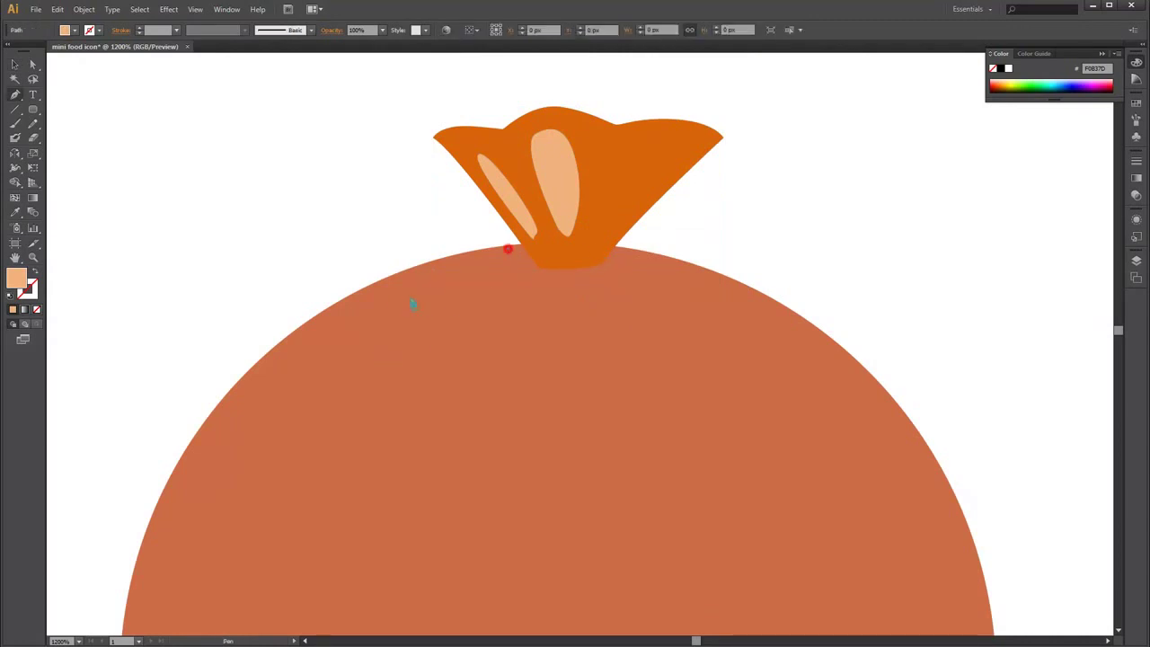
mouse_move(406, 345)
left_mouse_down()
mouse_move(435, 339)
mouse_move(419, 343)
left_mouse_up()
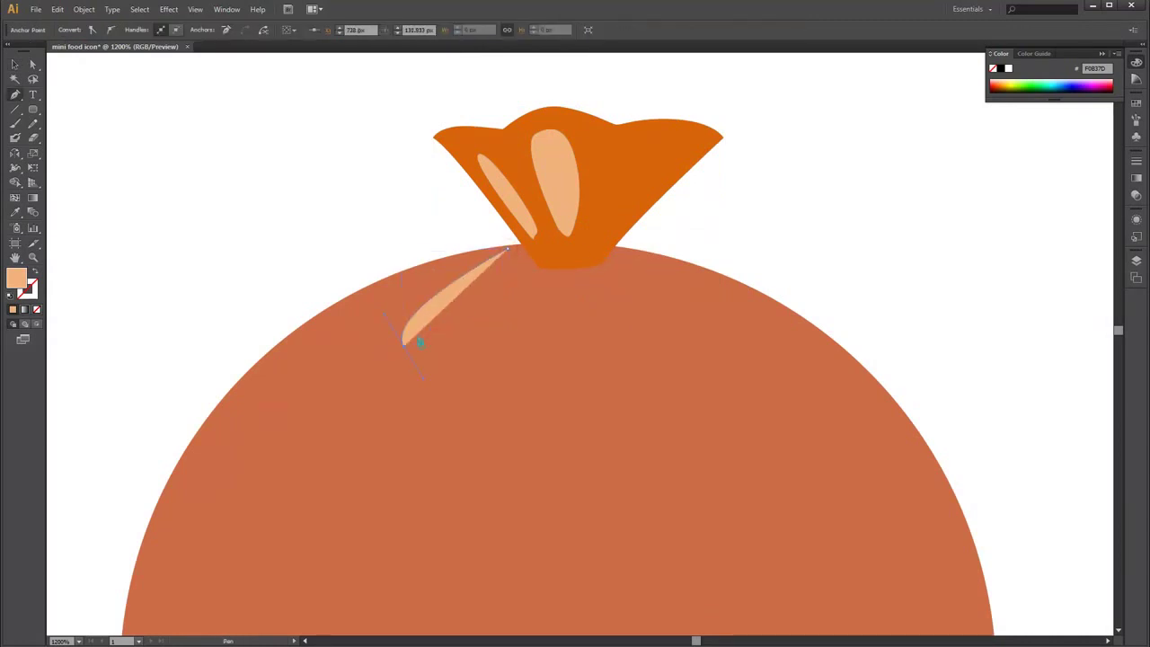
left_click(404, 345)
left_click(510, 250)
Draw the second and third rounded folds fanning to the right beneath the tie
left_click_drag(513, 267, 540, 273)
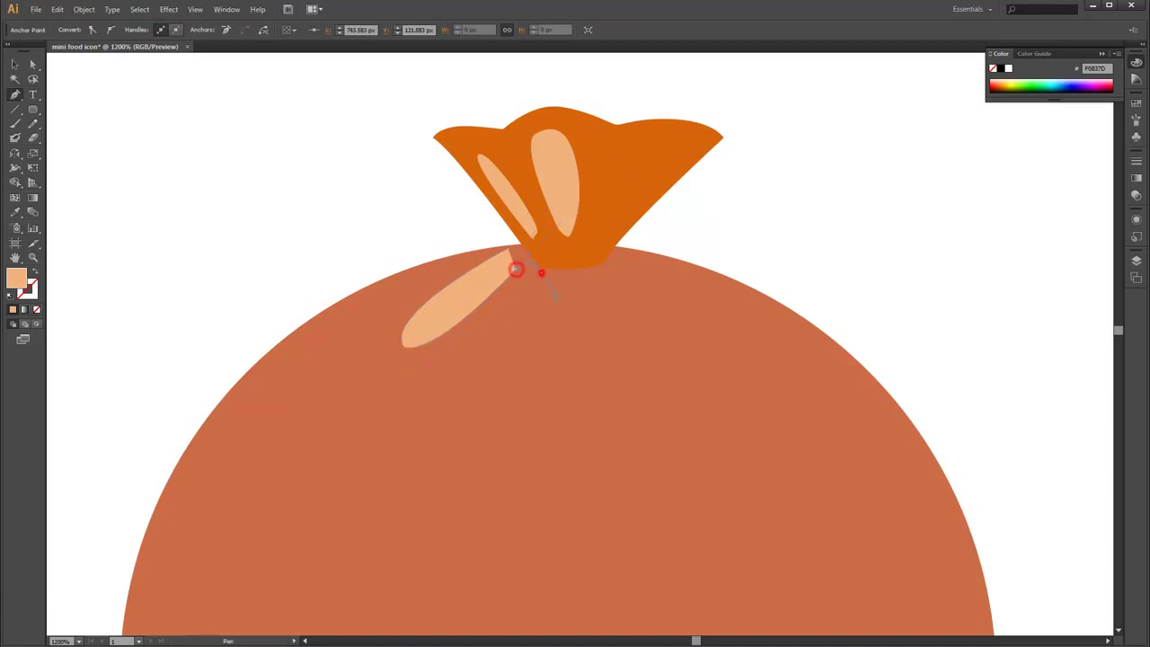
left_click(534, 360)
left_click_drag(554, 390, 585, 388)
left_click(513, 267)
left_click_drag(585, 270, 595, 320)
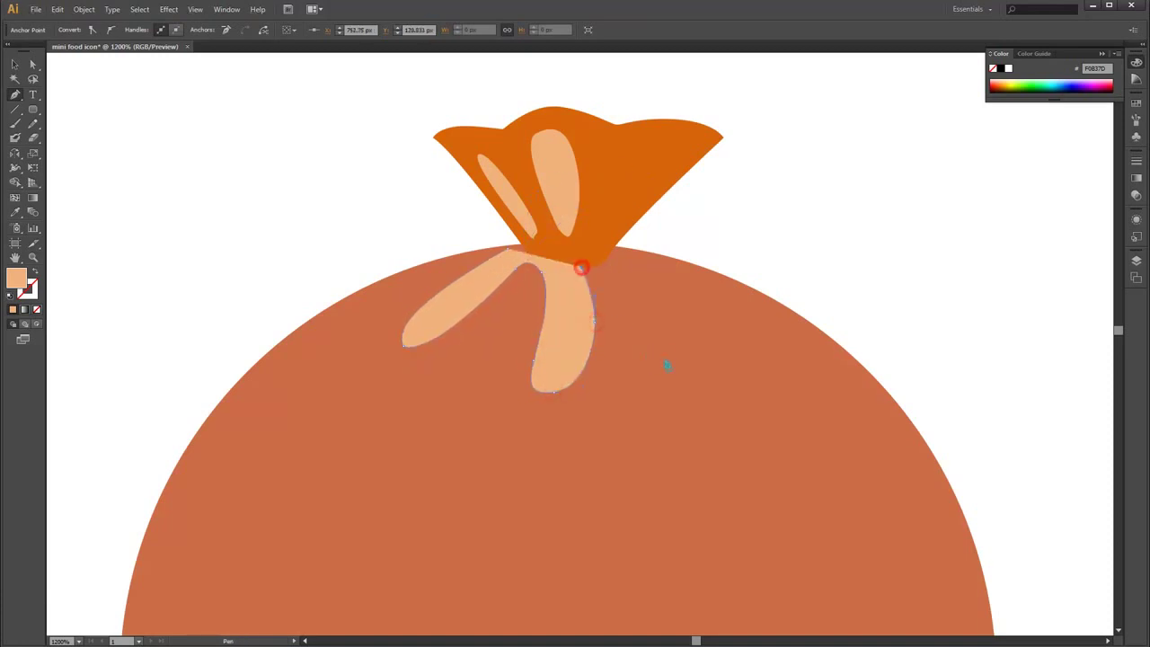
left_click_drag(665, 359, 705, 333)
left_click_drag(620, 270, 651, 271)
left_click_drag(565, 246, 533, 244)
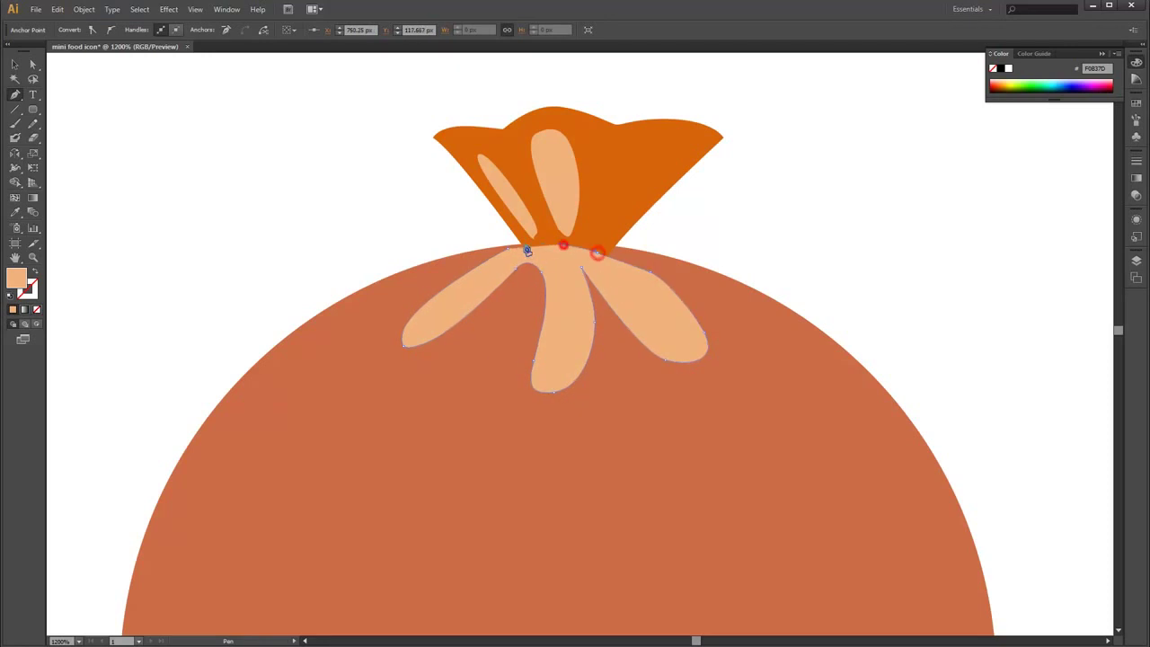
left_click(508, 249)
Fill the three folds dark brown #A04120 (R 160, G 65, B 32)
key("v")
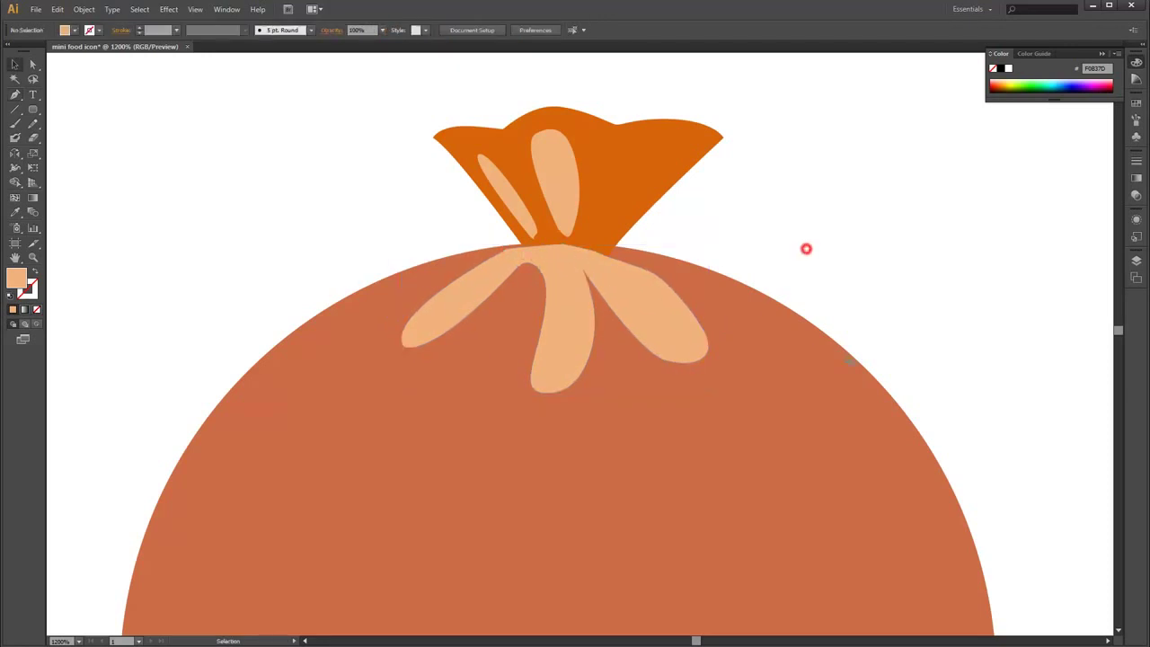
key("ctrl+minus")
left_click(626, 218)
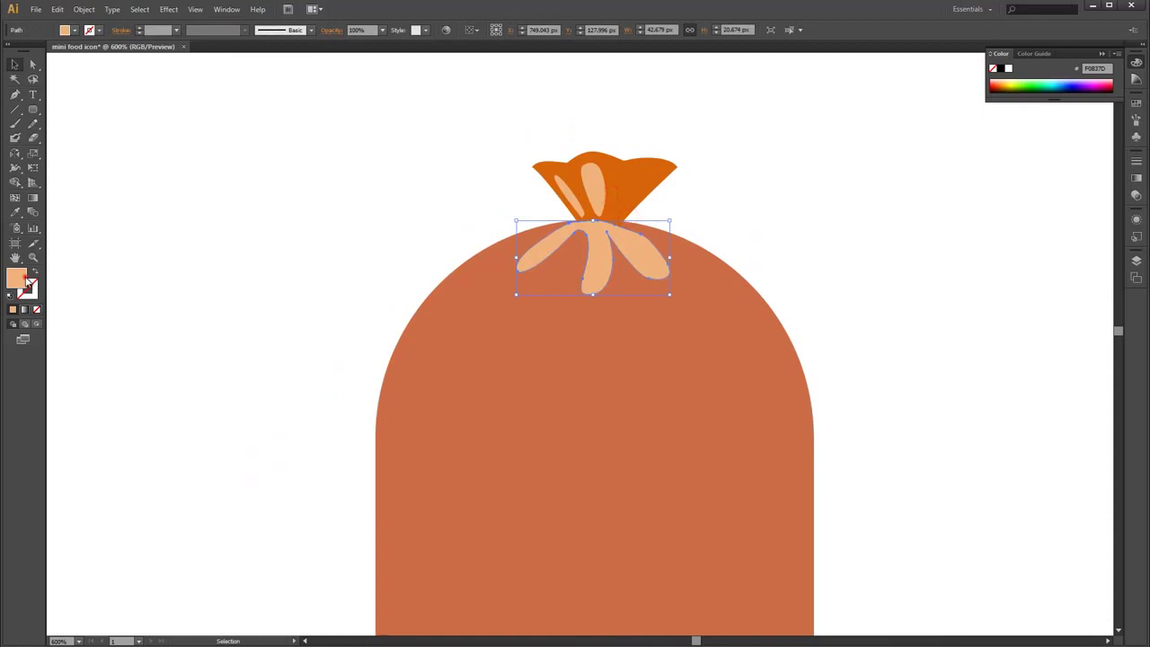
double_click(18, 278)
double_click(871, 262)
key("Tab")
type("65")
key("Tab")
type("32")
key("Return")
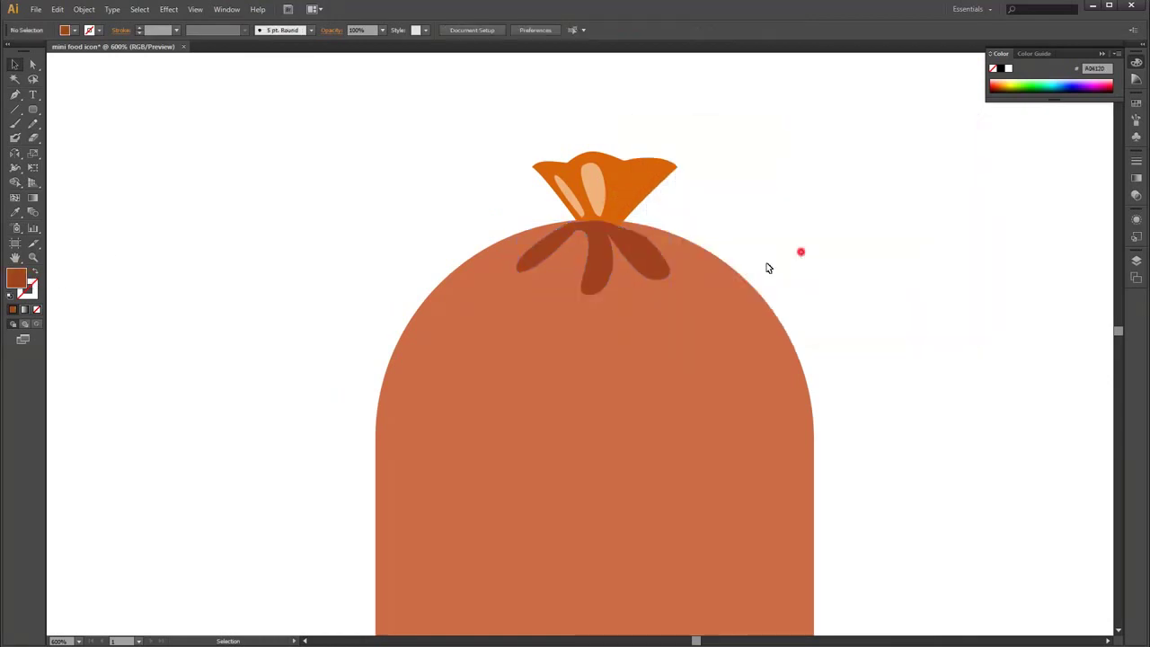
key("ctrl+minus")
key("ctrl+minus")
key("ctrl+minus")
Draw a tall rounded strip on the sausage's left, filled white at 15% opacity
left_click_drag(528, 232, 577, 391)
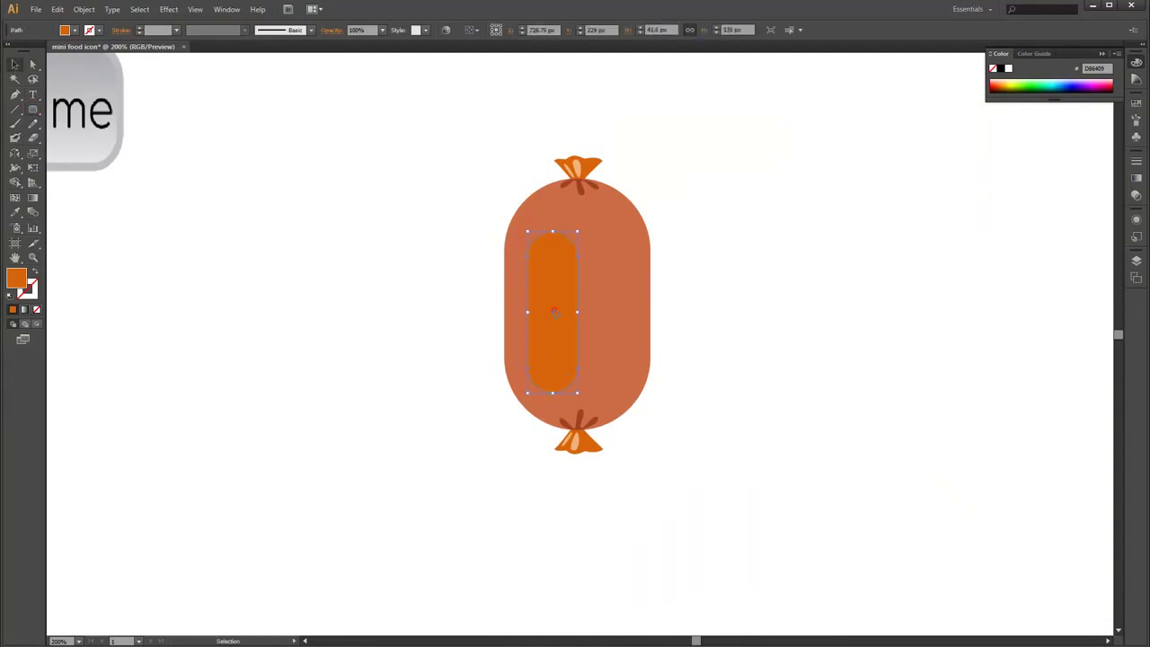
double_click(11, 276)
left_click(676, 177)
left_click(935, 162)
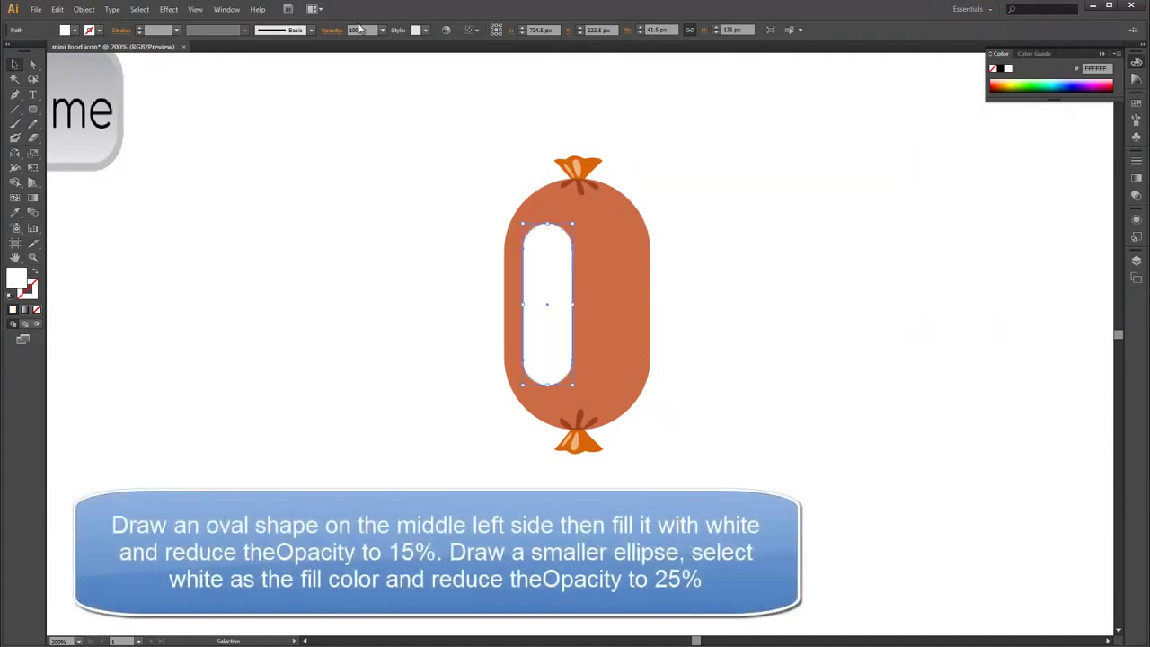
left_click(359, 30)
type("15")
key("Return")
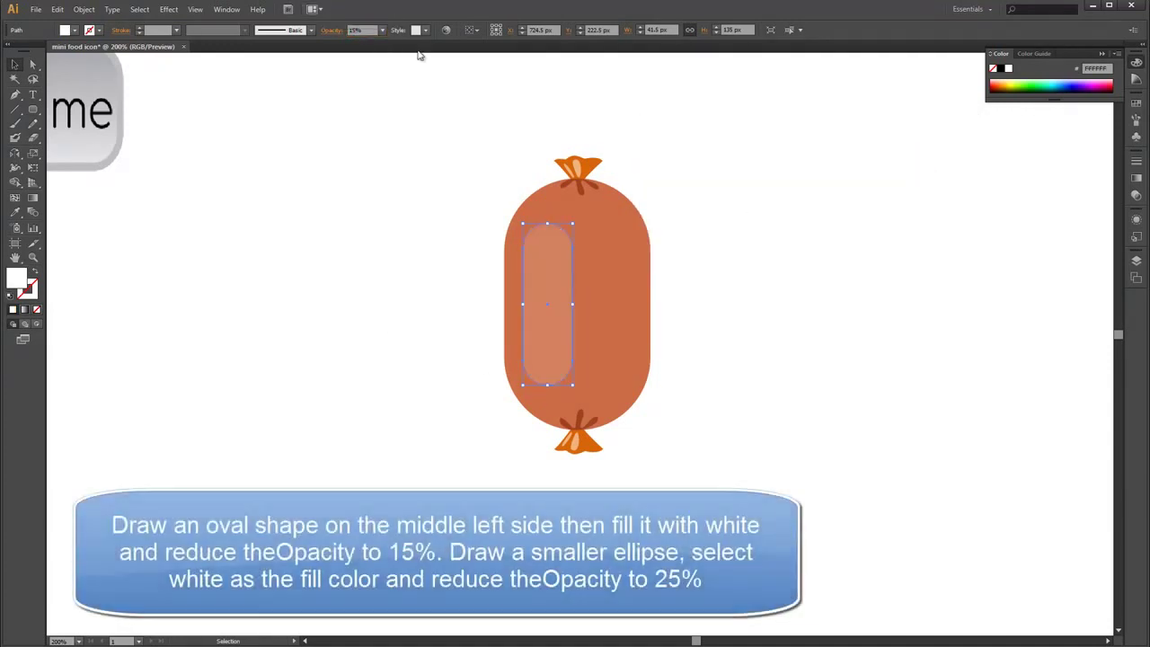
left_click(745, 211)
Draw a slim white ellipse inside the strip at 25% opacity
left_click(31, 109)
key("l")
left_click_drag(562, 239, 577, 364)
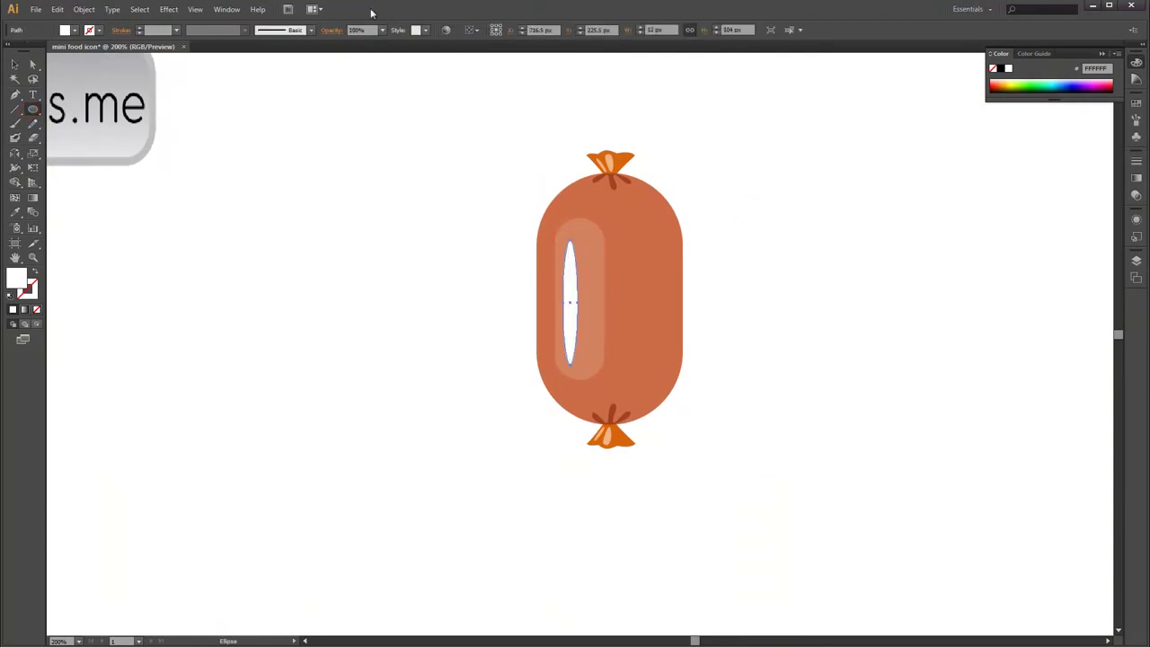
type("25")
key("Return")
key("v")
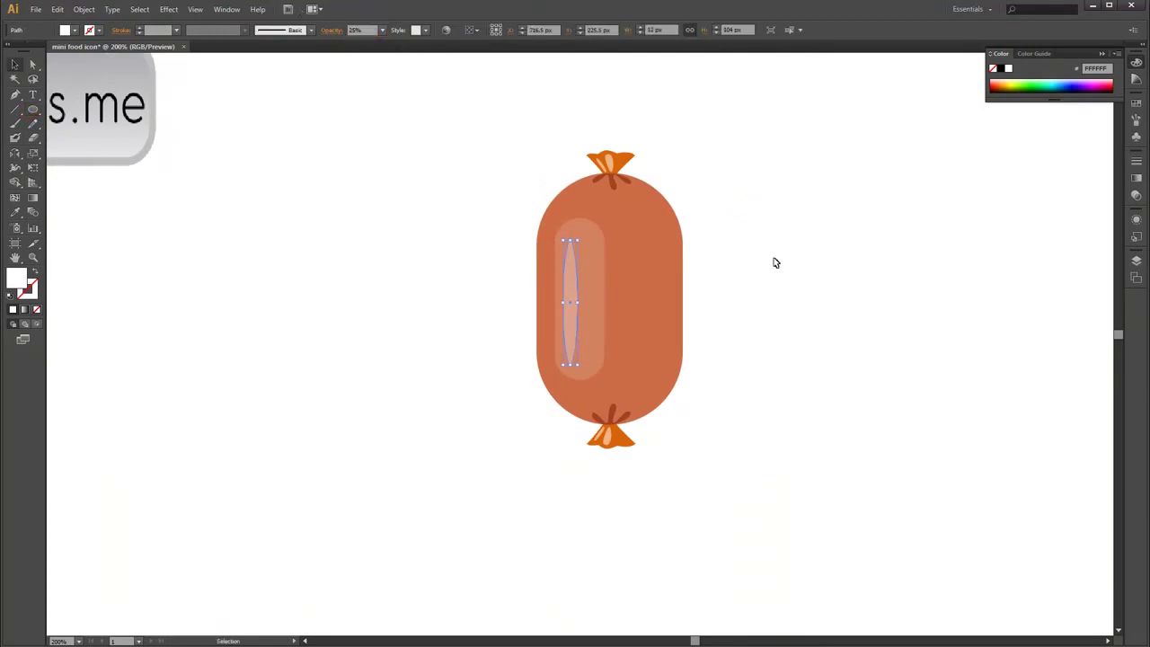
left_click(773, 259)
Begin a wavy line near the sausage top, undoing a stray second point
scroll(591, 257, "up", 2)
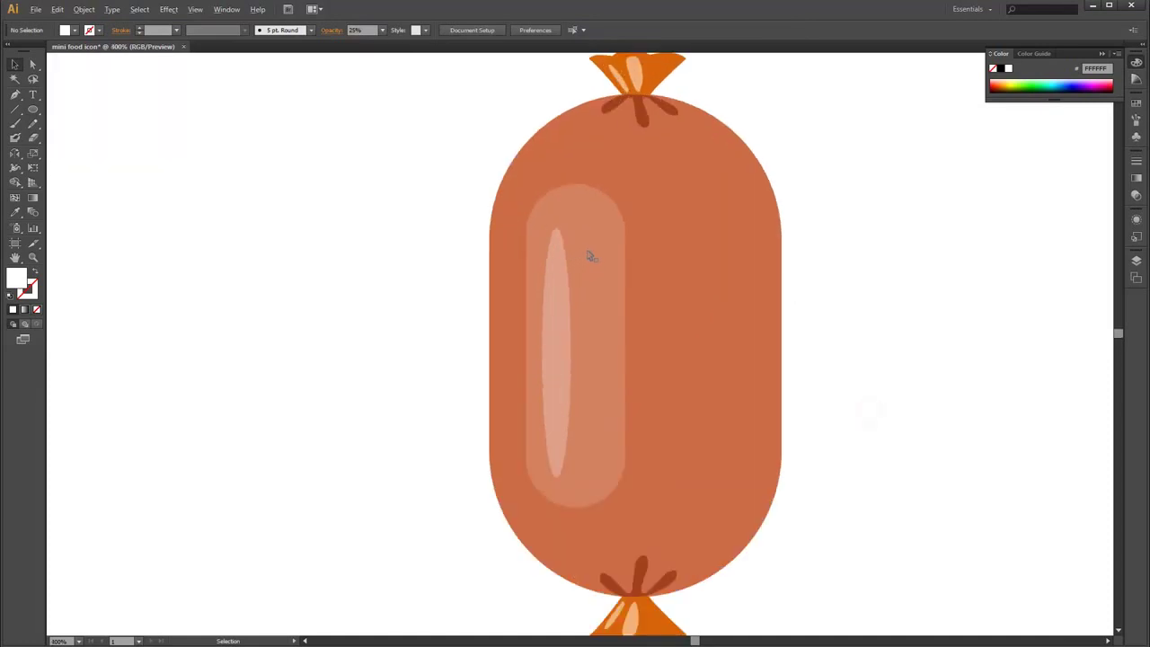
left_click(618, 172)
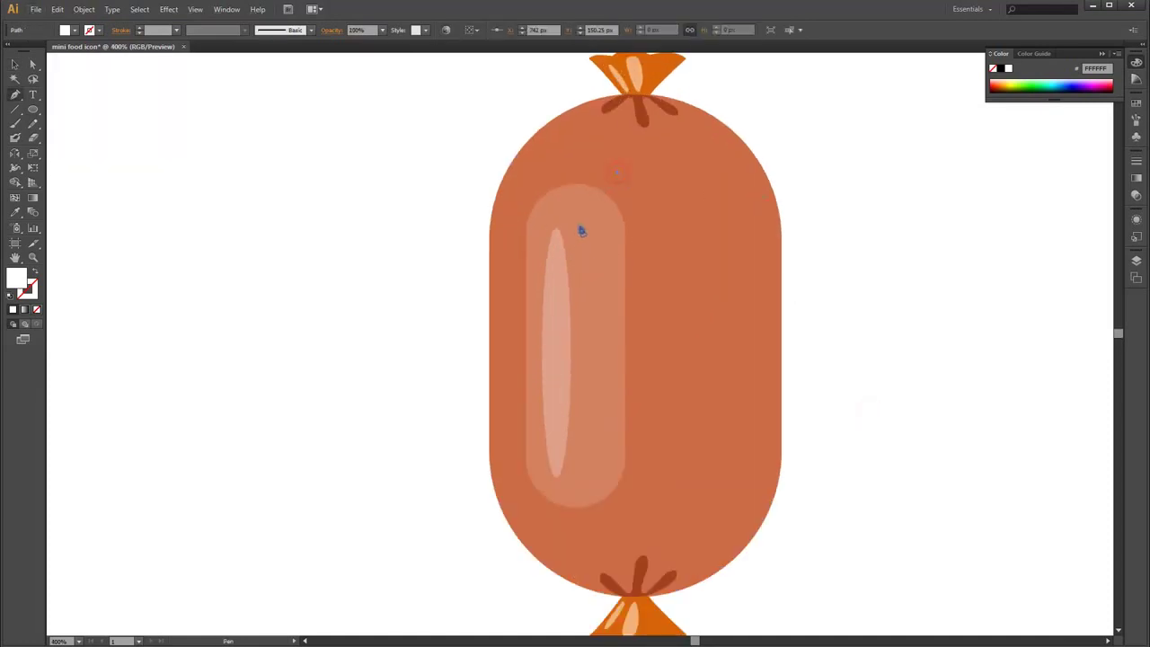
key("ctrl+z")
Draw a wavy white line down the sausage with an 8 pt round-cap stroke
left_click(37, 273)
left_click_drag(603, 261, 611, 274)
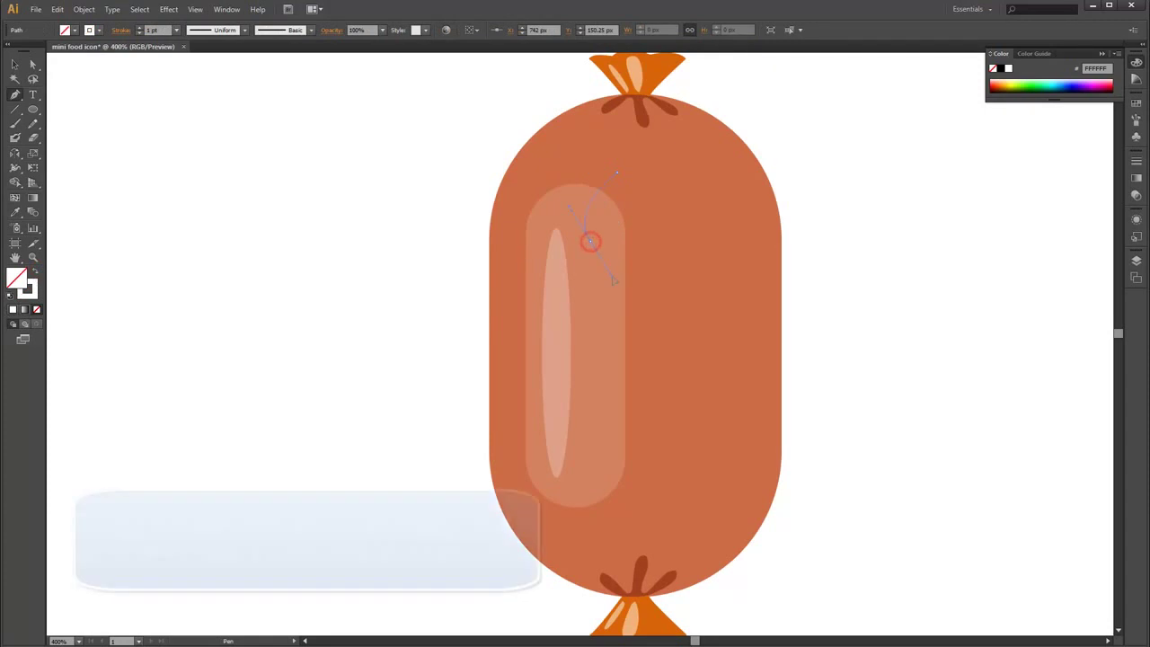
left_click(611, 310, "ctrl")
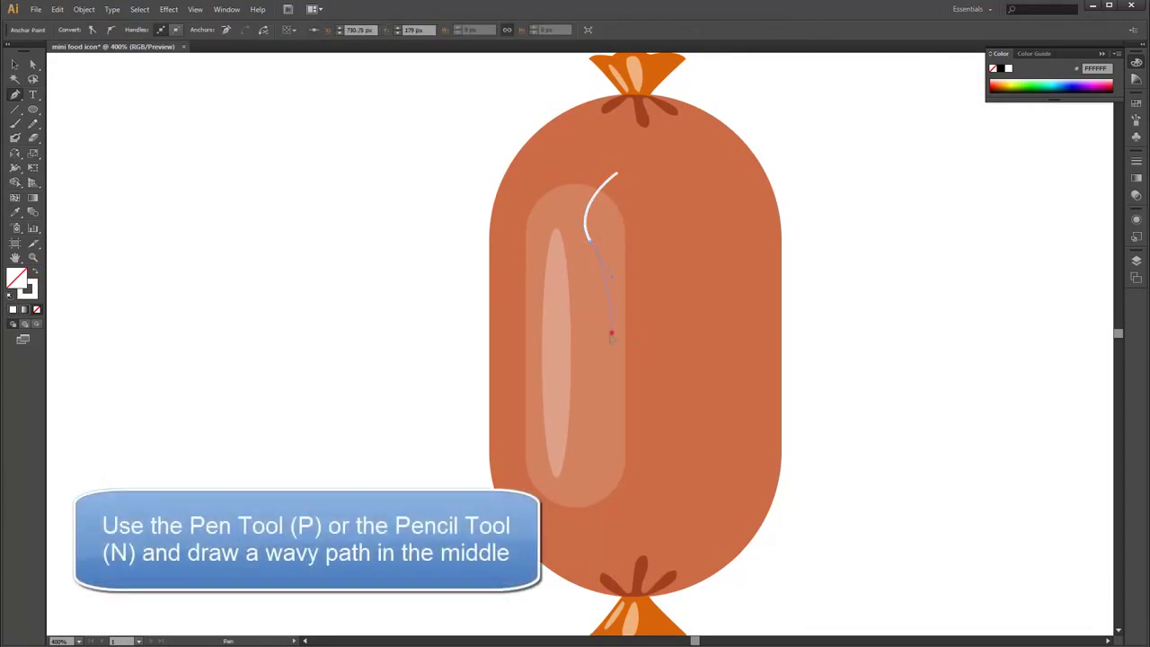
mouse_move(611, 333)
left_mouse_down()
mouse_move(605, 413)
mouse_move(649, 463)
left_mouse_up()
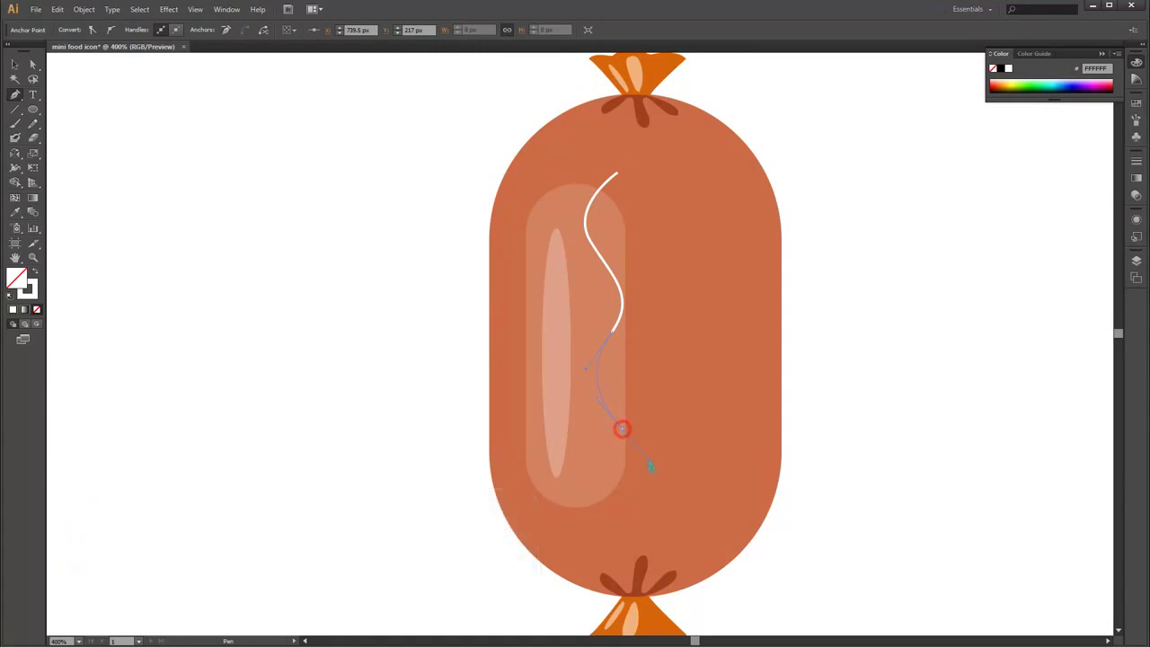
left_click(608, 491)
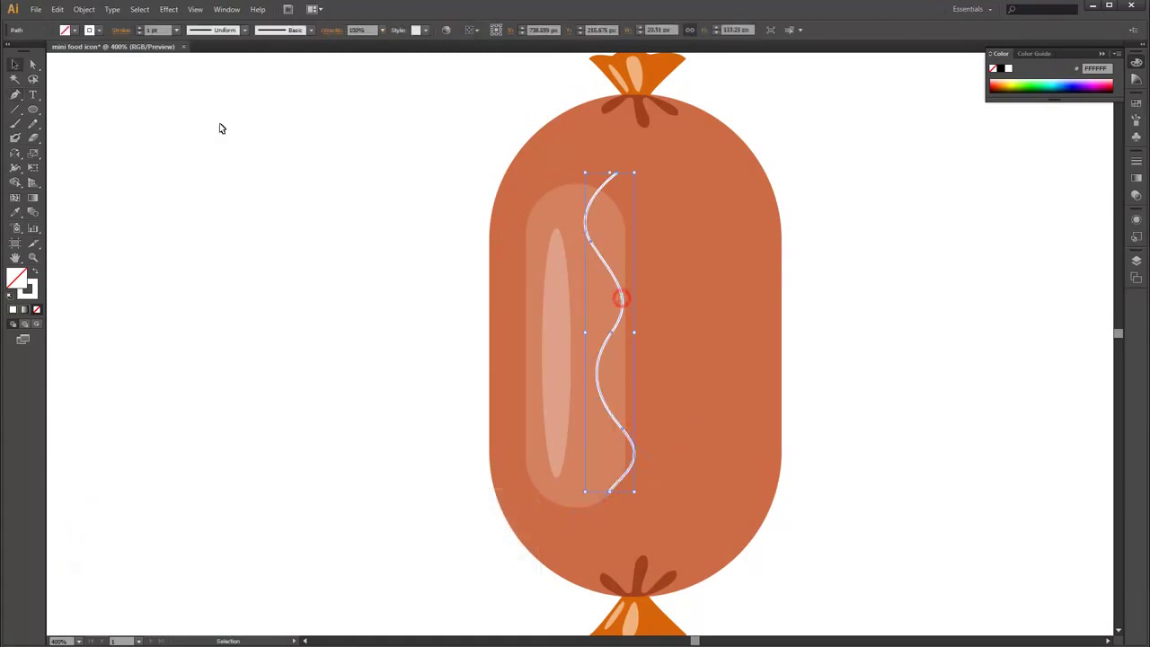
left_click(124, 29)
type("8pt")
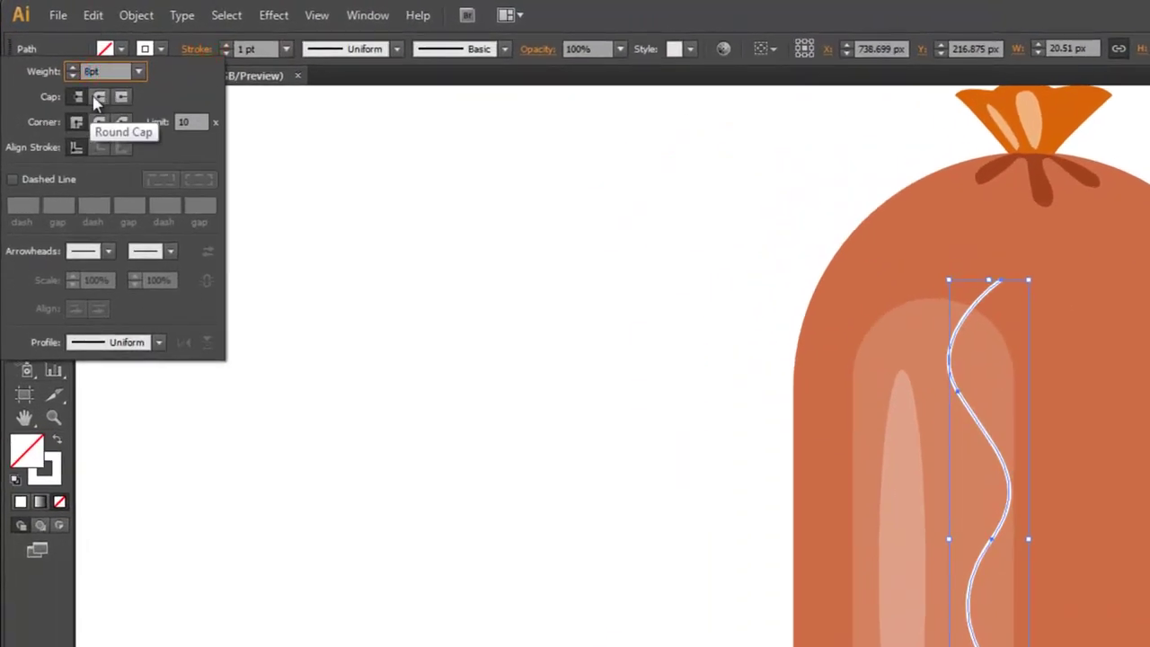
left_click(99, 97)
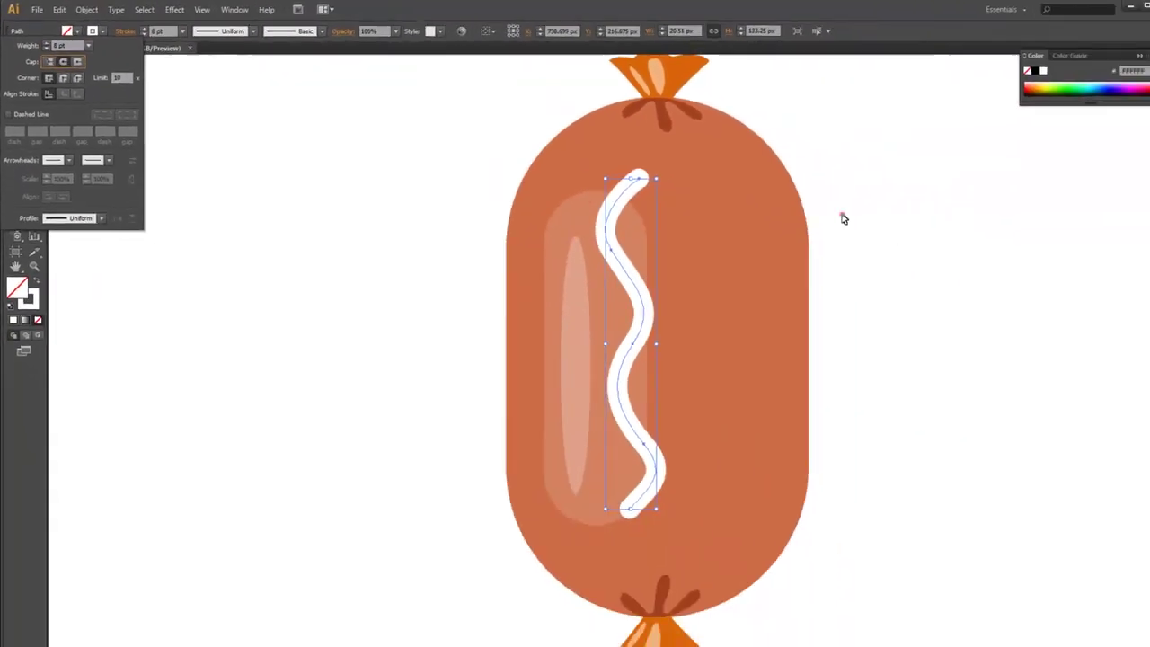
left_click(814, 206)
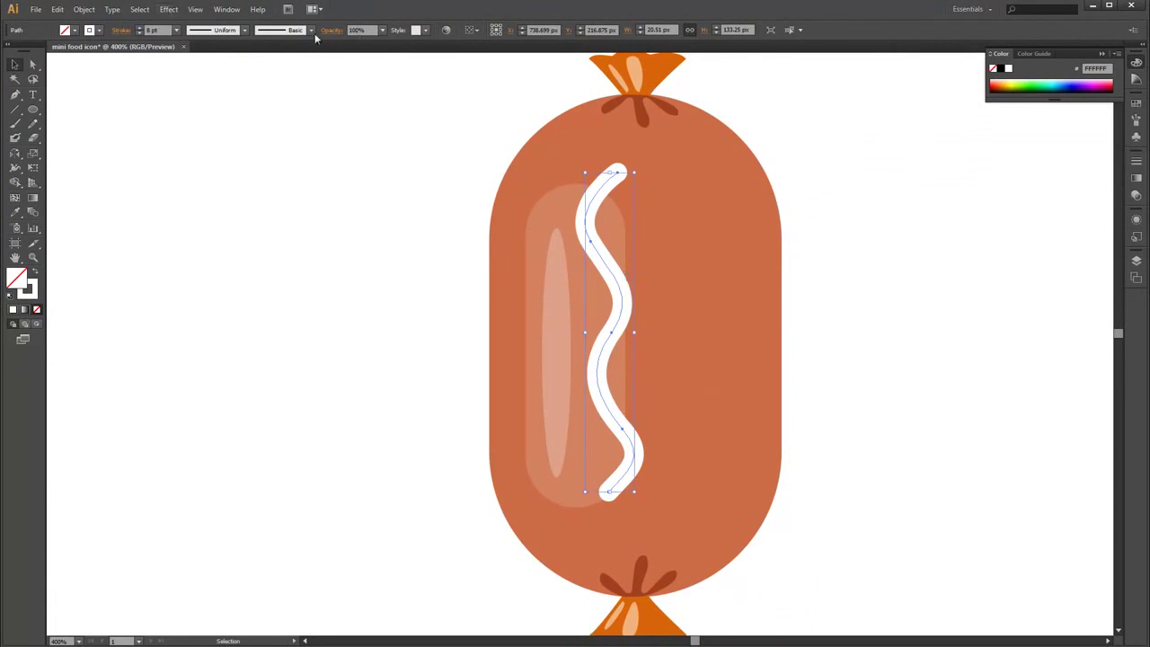
Give the copy of the wavy line a thicker 21 pt stroke
left_click(122, 29)
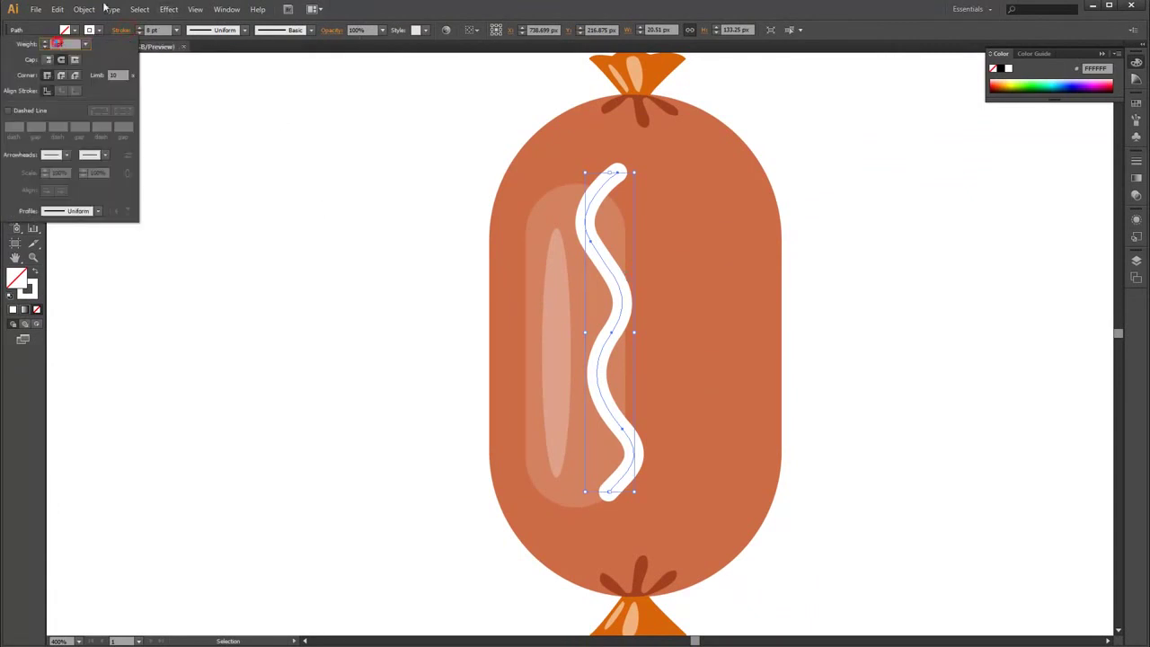
type("21")
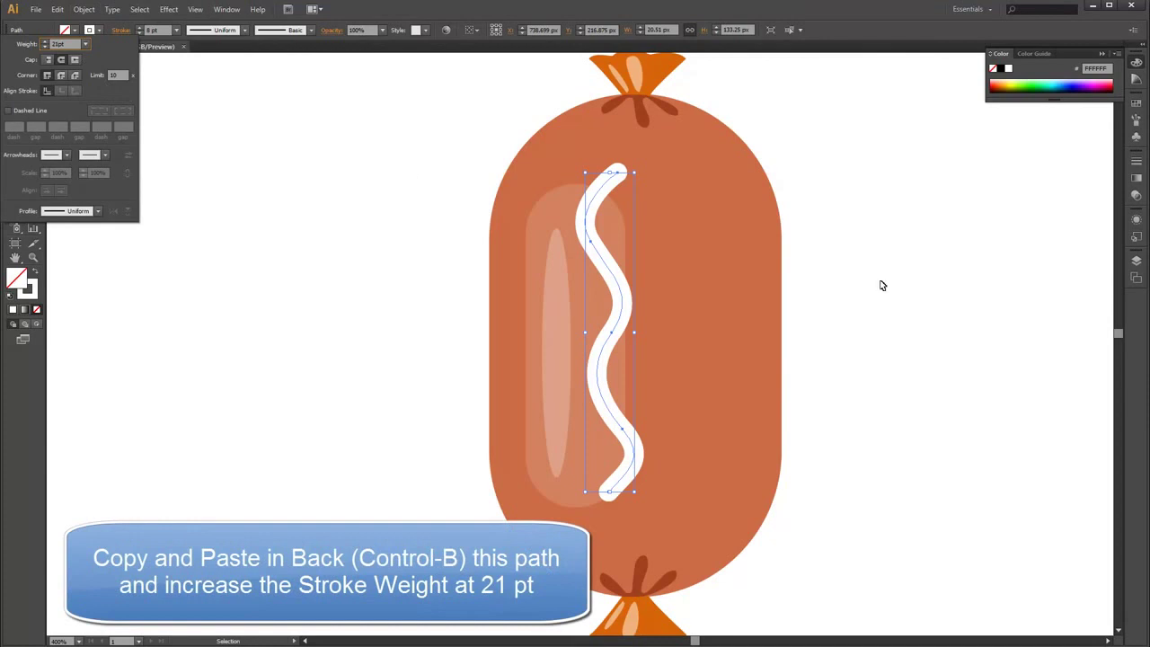
left_click(832, 269)
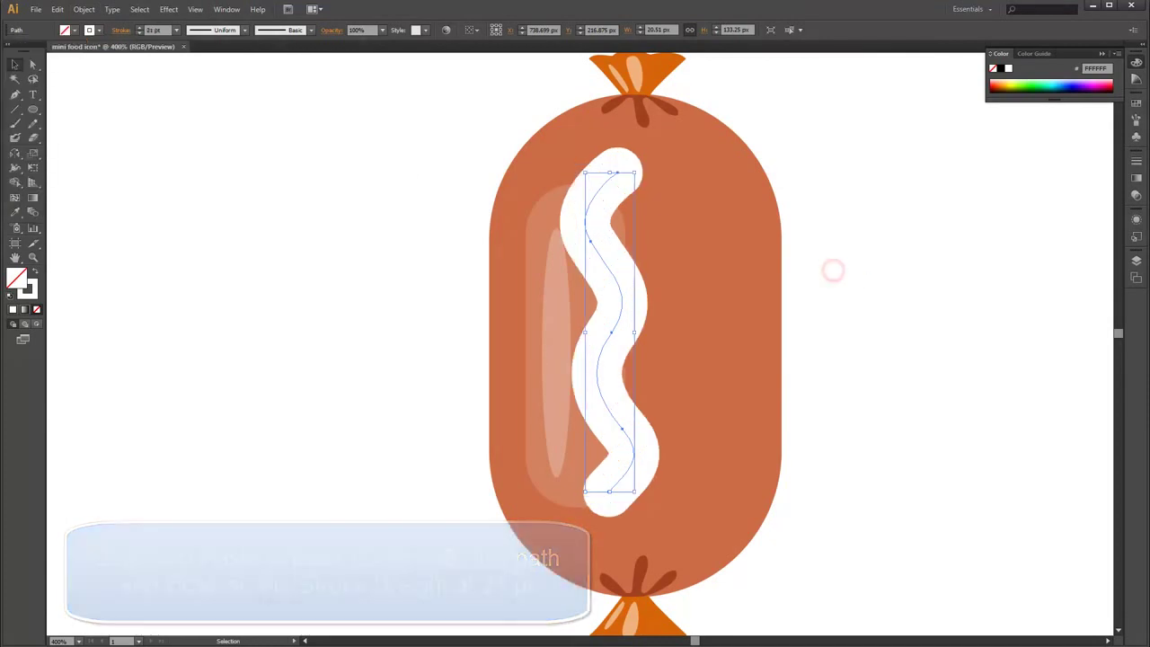
Expand the thick wave's stroke into a filled shape and shift it left
left_click(84, 9)
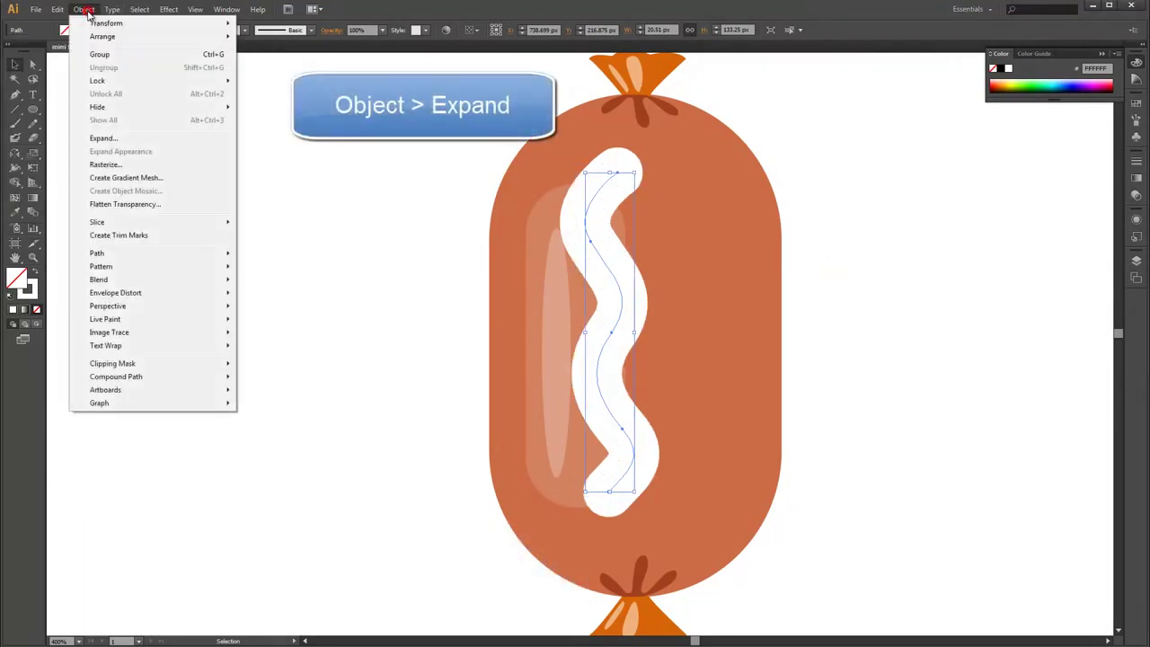
left_click(109, 136)
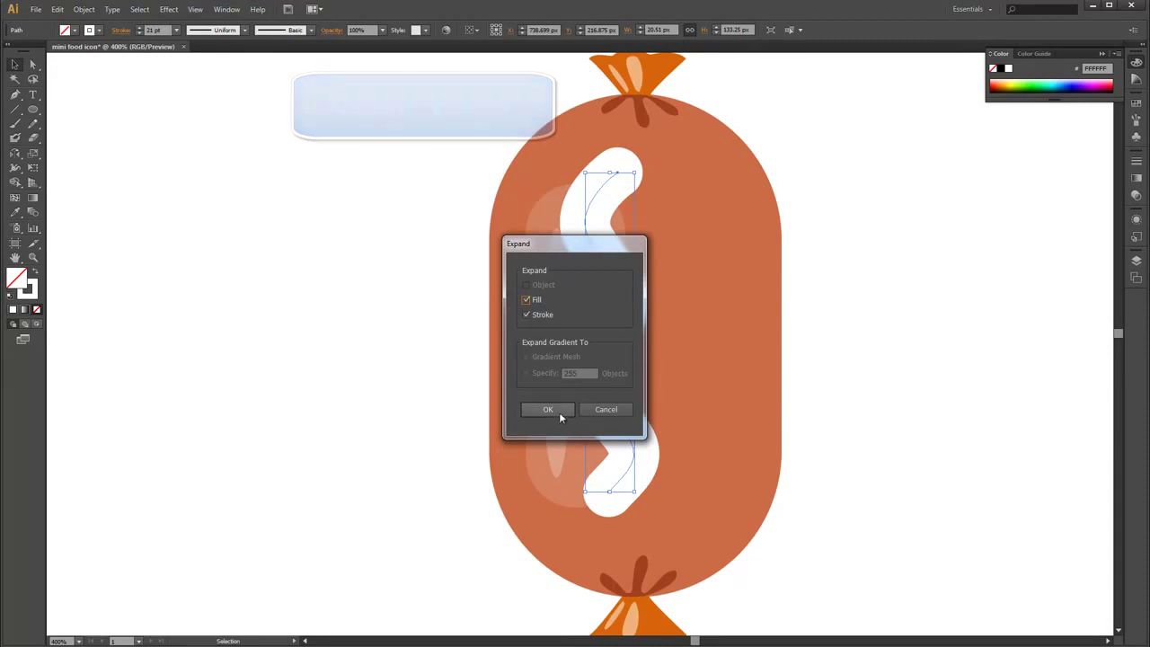
left_click(558, 411)
left_click(847, 277)
left_click_drag(611, 296, 545, 299)
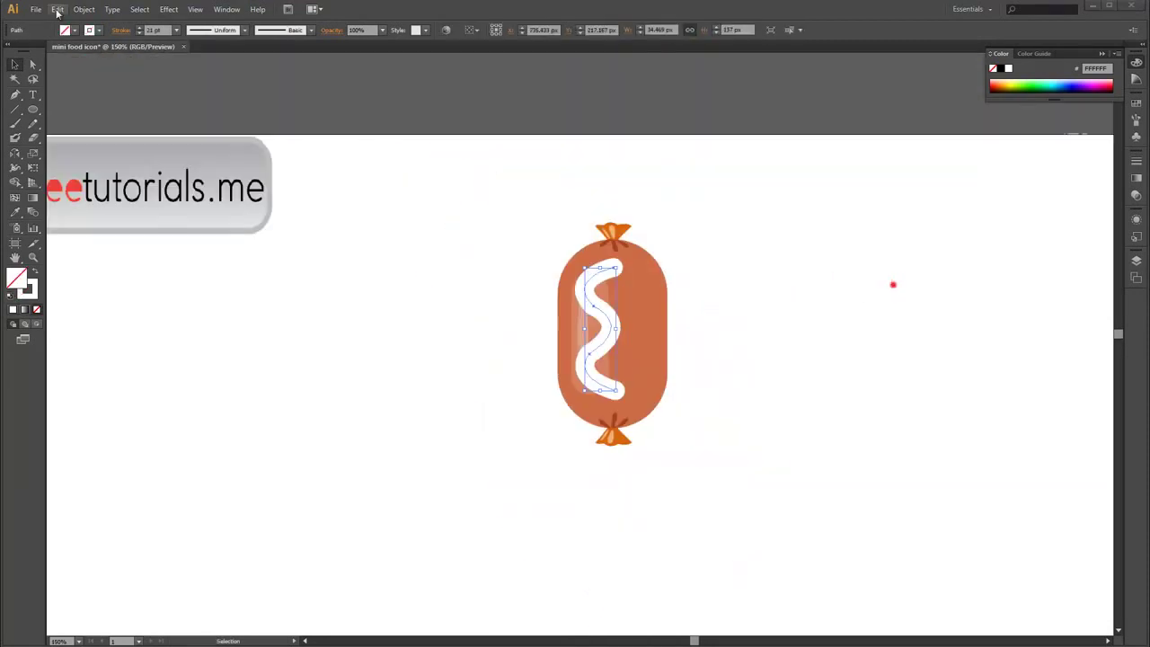
Expand the thick wave and fill it yellow-orange
left_click(84, 9)
left_click(102, 138)
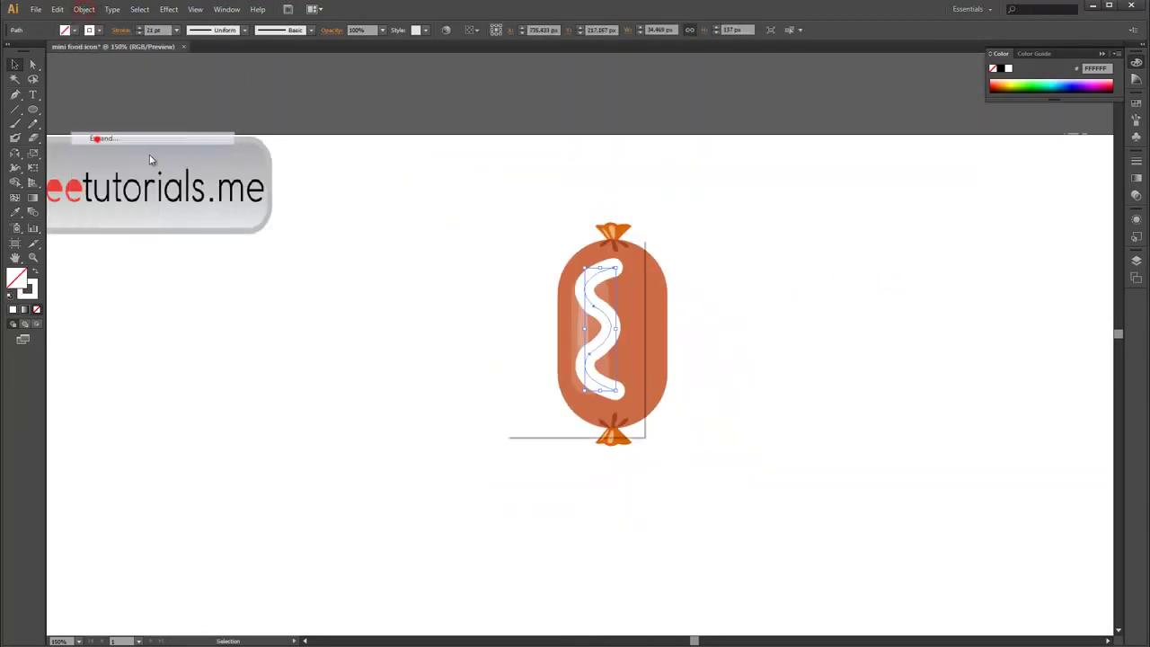
left_click(545, 412)
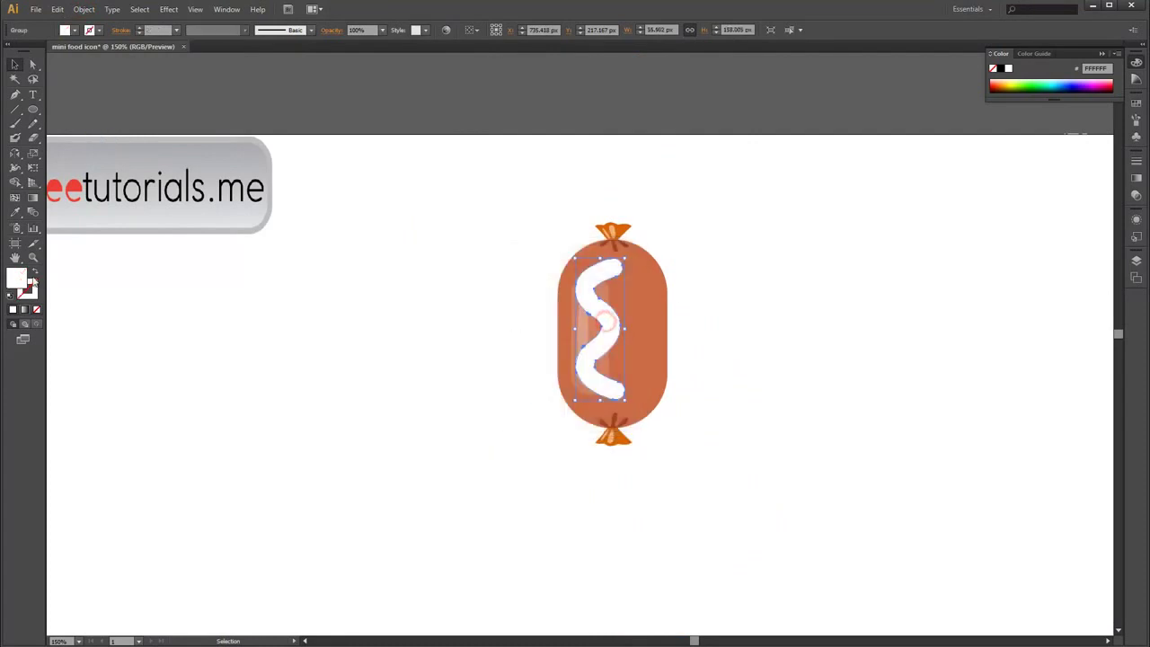
double_click(20, 277)
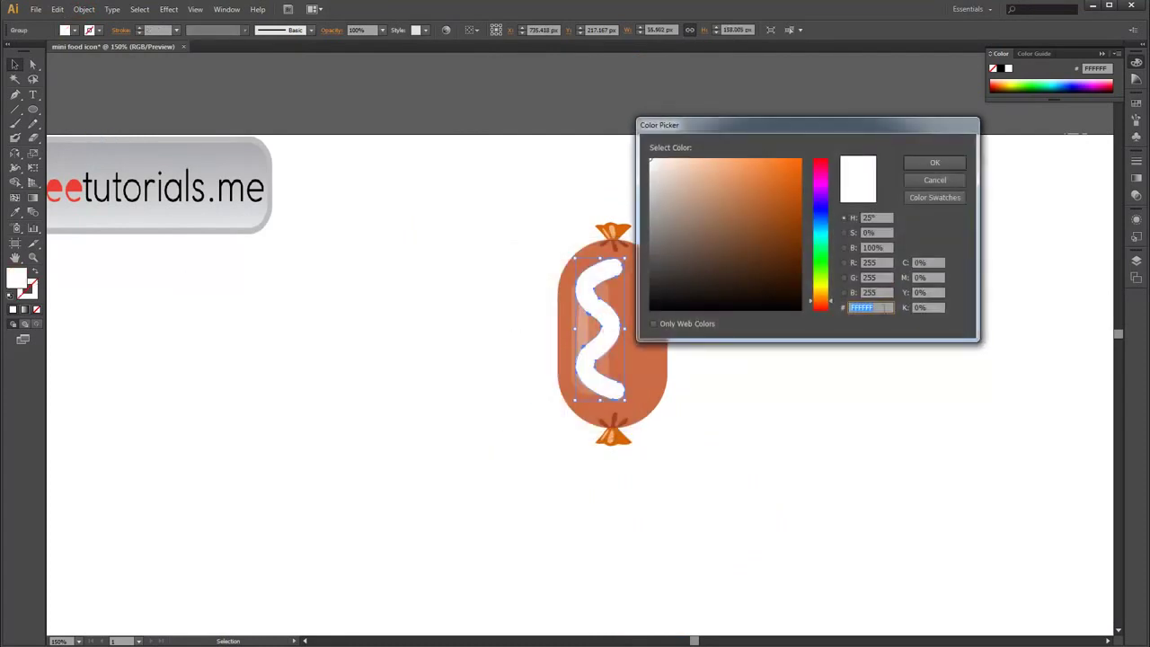
double_click(879, 262)
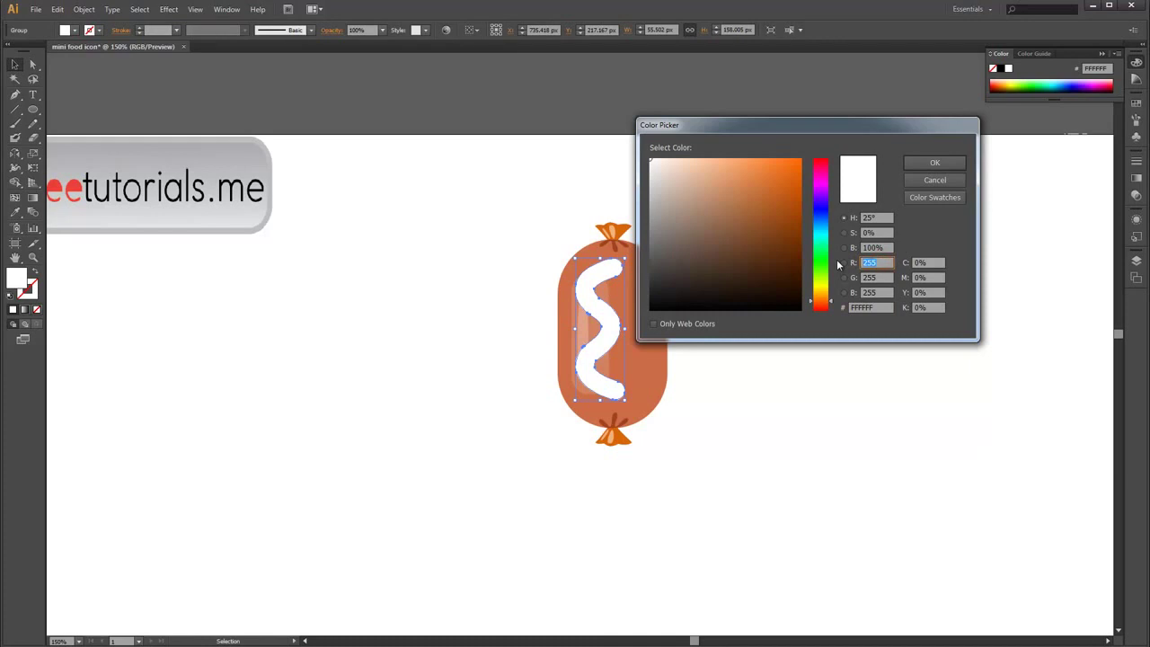
type("189")
key("Tab")
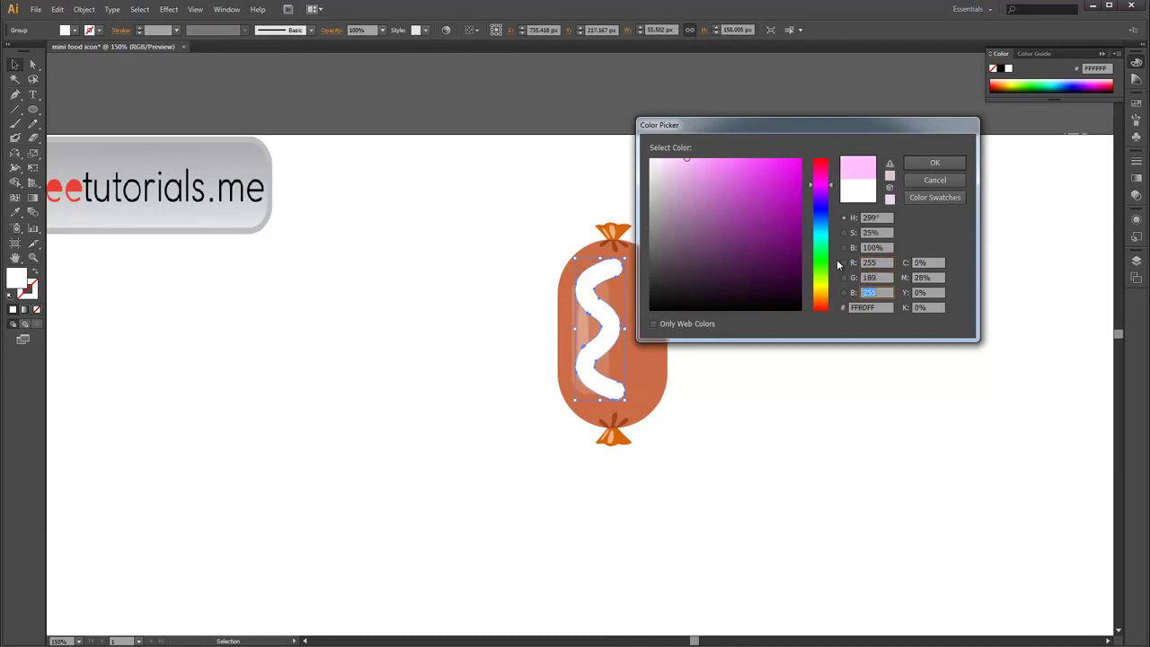
type("33")
key("Return")
Expand the thin inner wave and fill it pale yellow
left_click(588, 281)
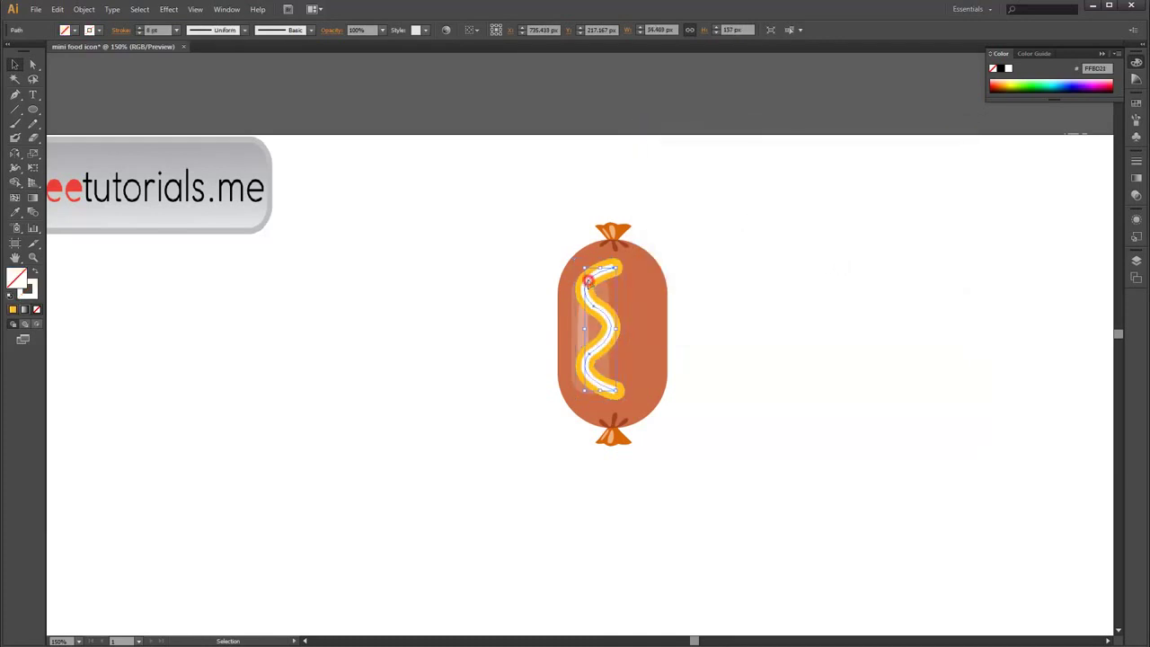
left_click(84, 9)
left_click(97, 136)
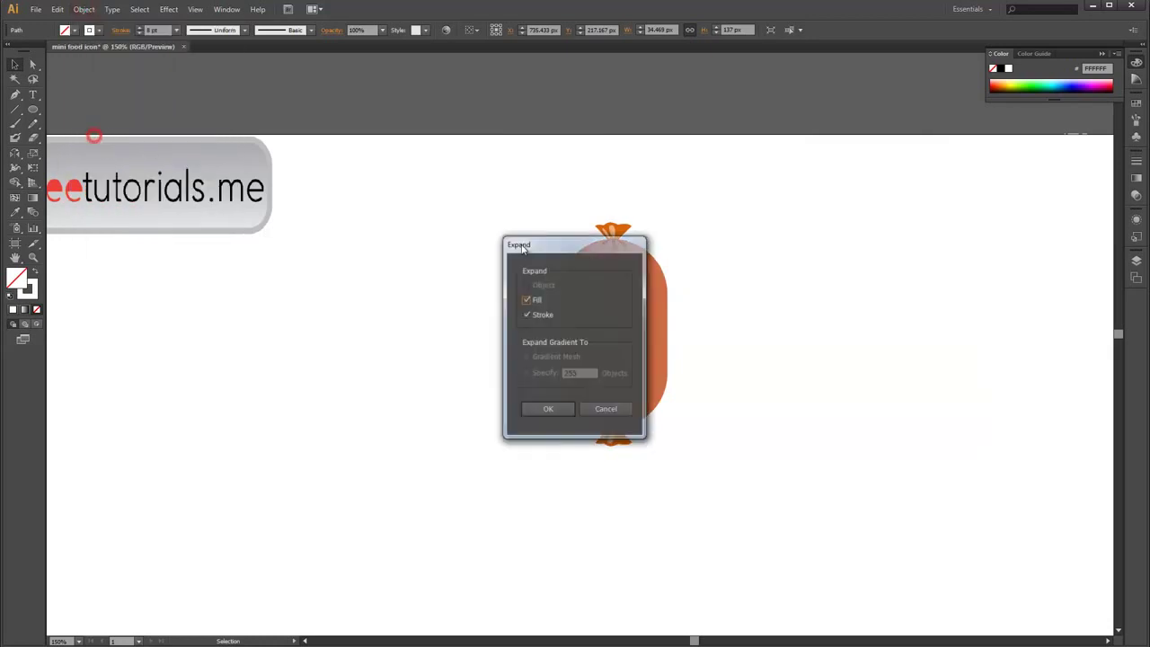
left_click(548, 410)
double_click(14, 280)
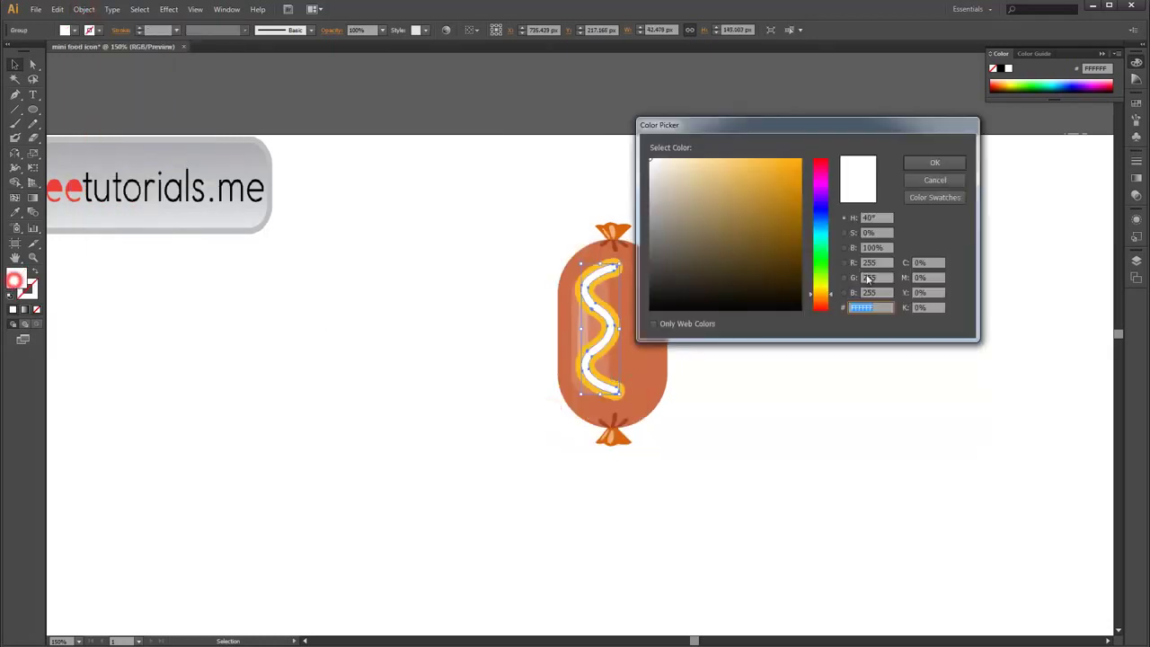
left_click(883, 263)
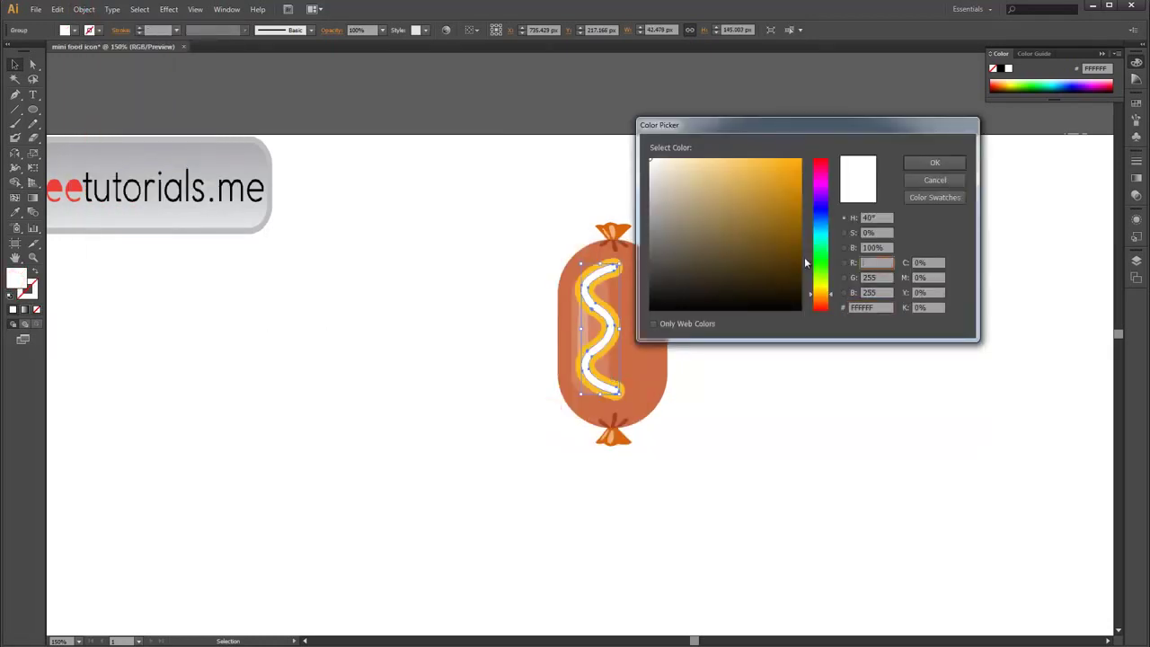
type("242")
key("Tab")
type("1")
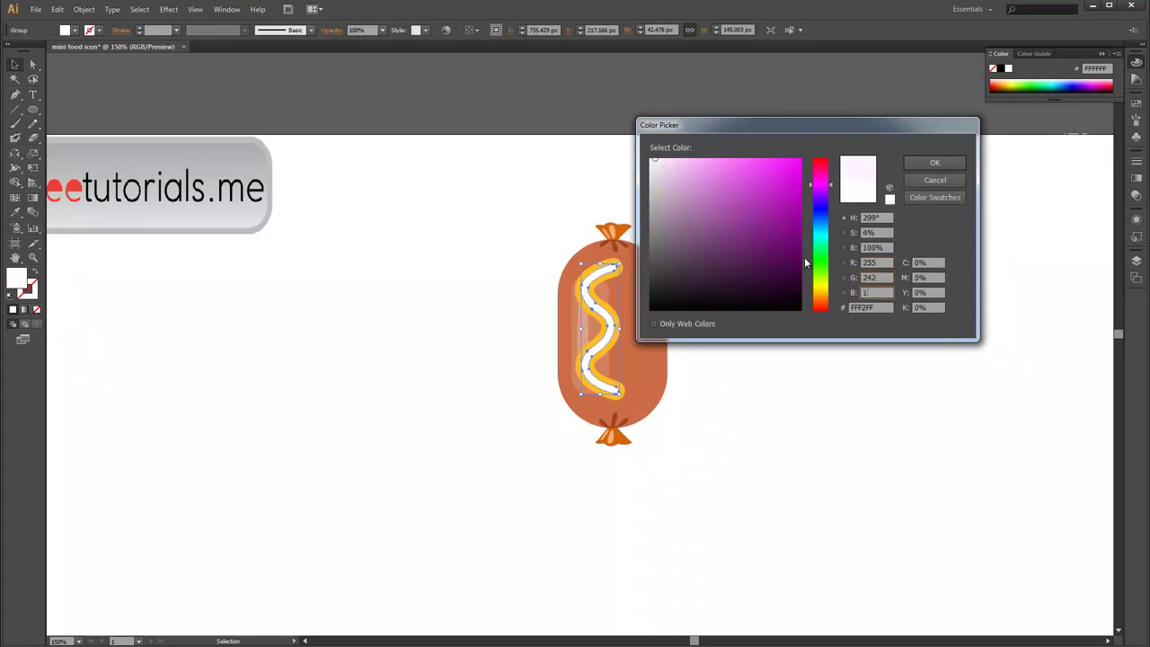
key("Return")
Sample the mustard's yellow-orange colour and select the thick mustard shape
left_click(774, 330)
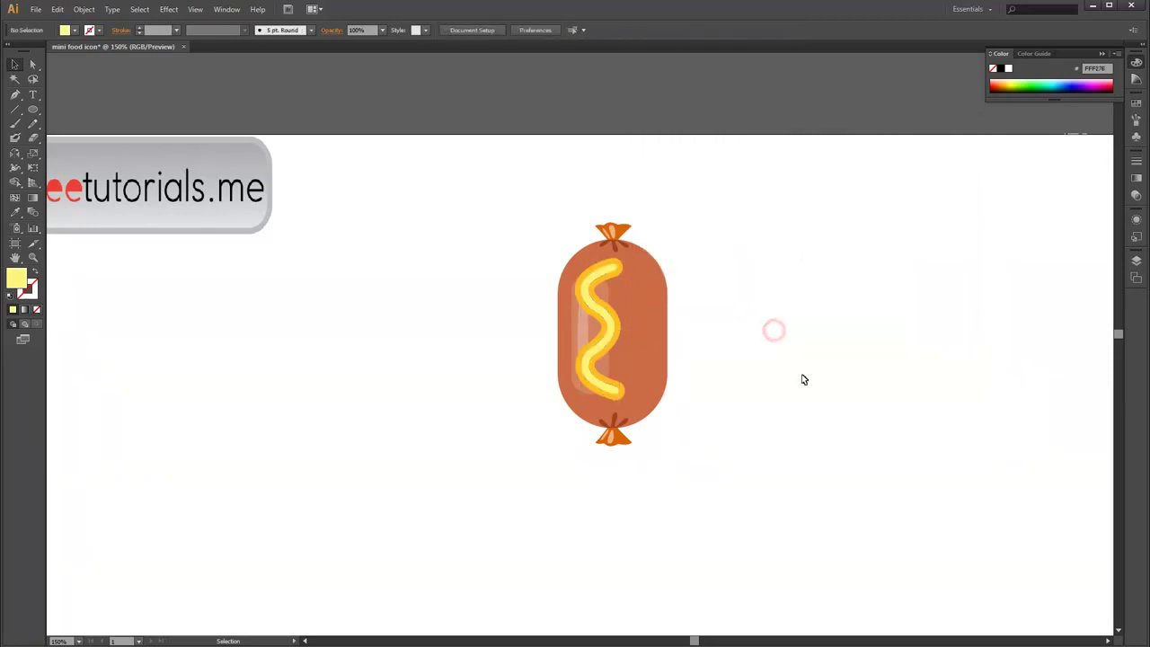
left_click(617, 315)
left_click(970, 548)
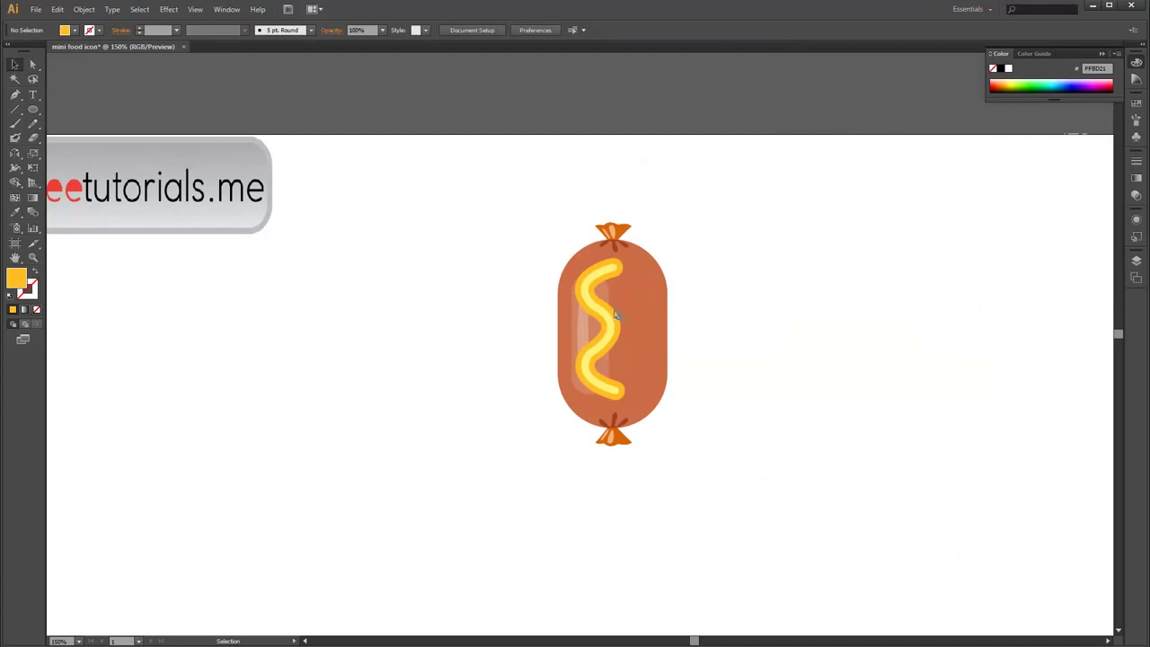
left_click(615, 314)
key("v")
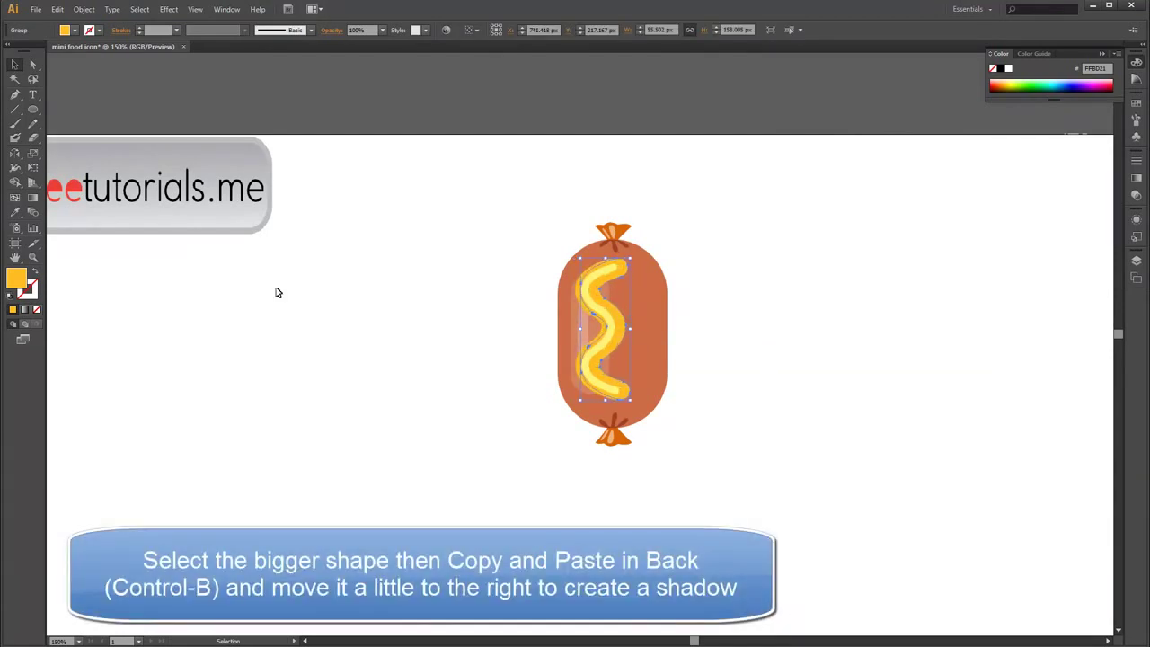
Fill the mustard copy behind with brown A63B00 as a shadow
double_click(16, 280)
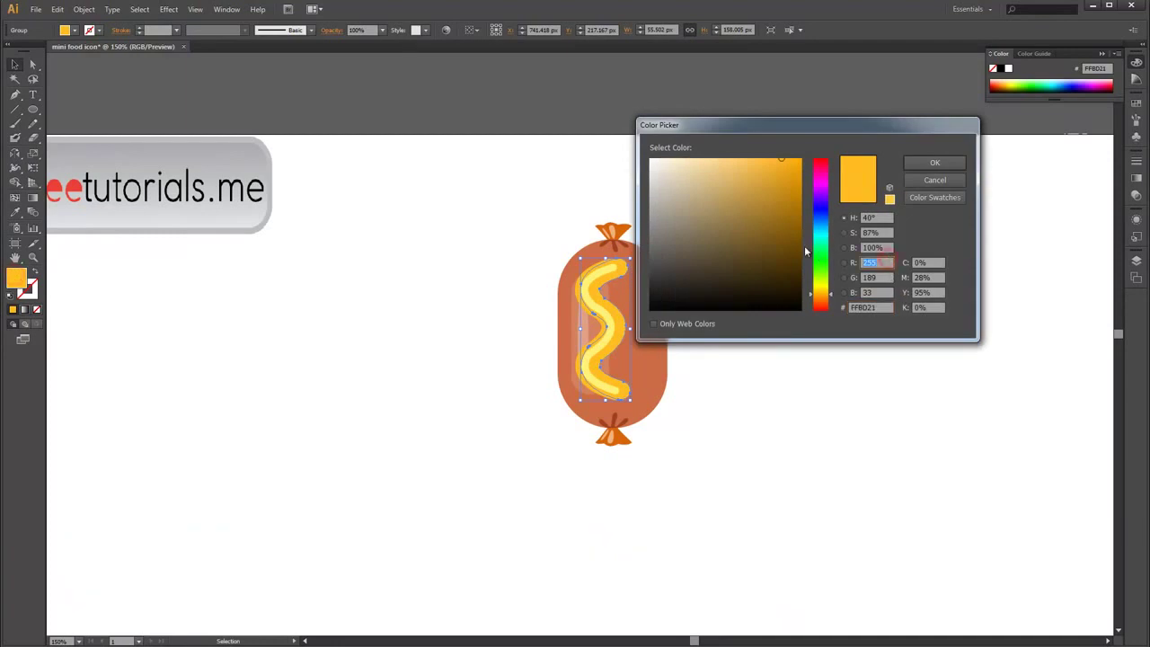
type("6")
key("Tab")
type("59")
key("Tab")
type("0")
key("Return")
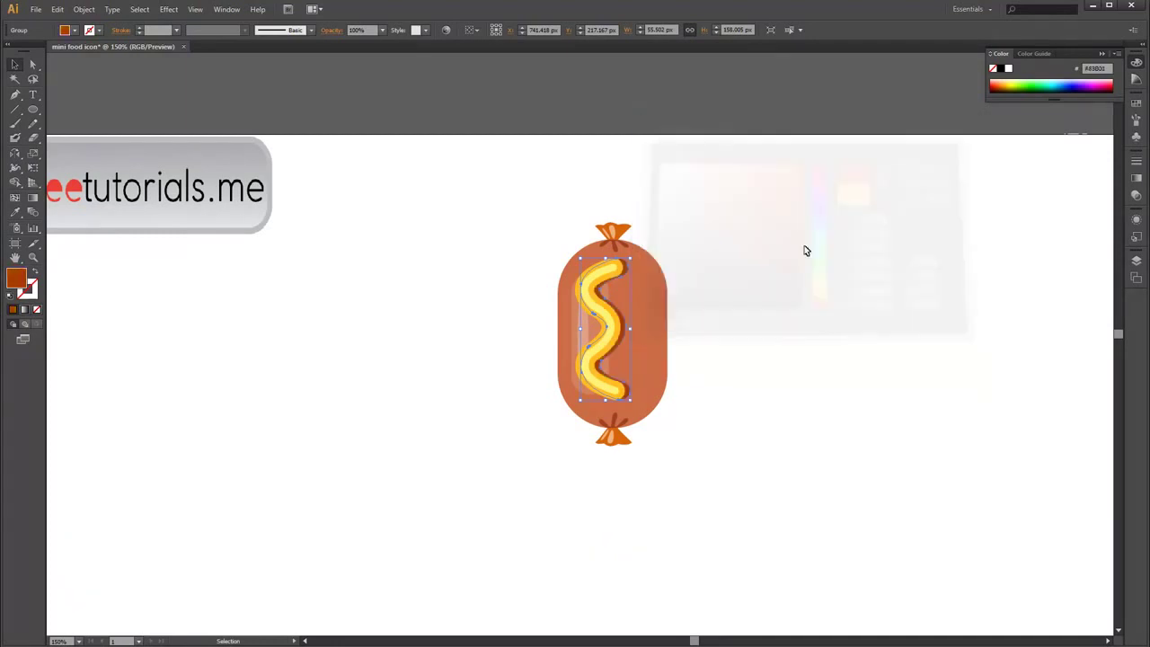
Marquee-select all the sausage pieces and group them
left_click(807, 250)
mouse_move(506, 225)
left_mouse_down()
mouse_move(680, 391)
mouse_move(378, 288)
left_mouse_up()
right_click(644, 300)
left_click(686, 352)
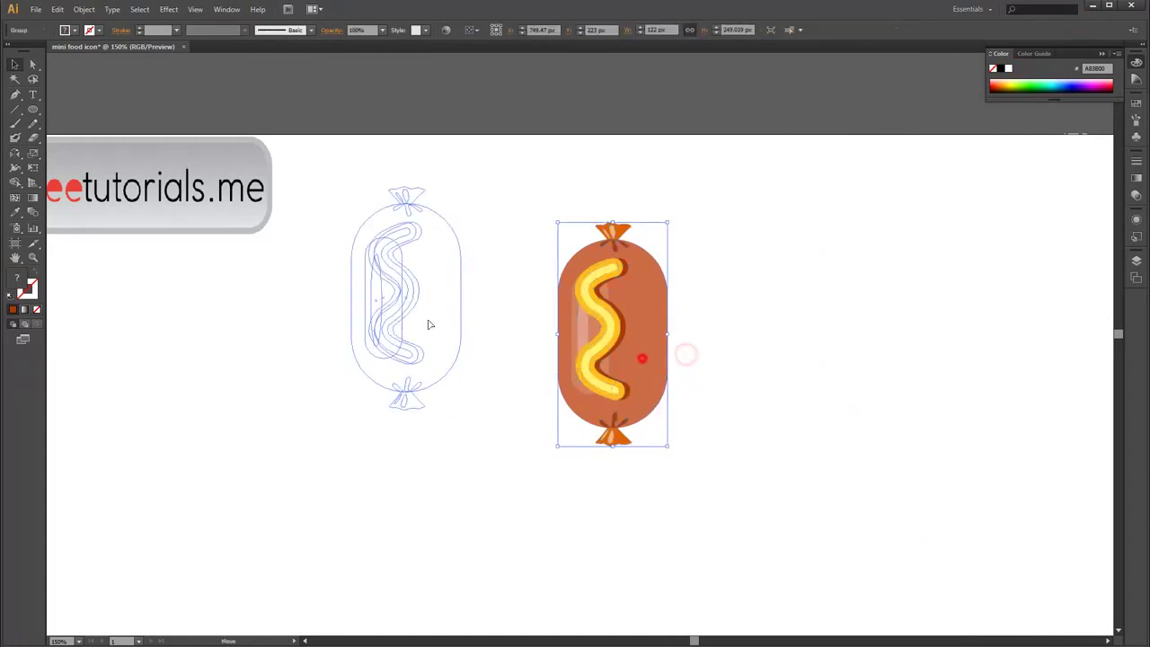
left_click(655, 296)
Draw a circle for the drumstick filled orange (RGB 227, 121, 34)
key("l")
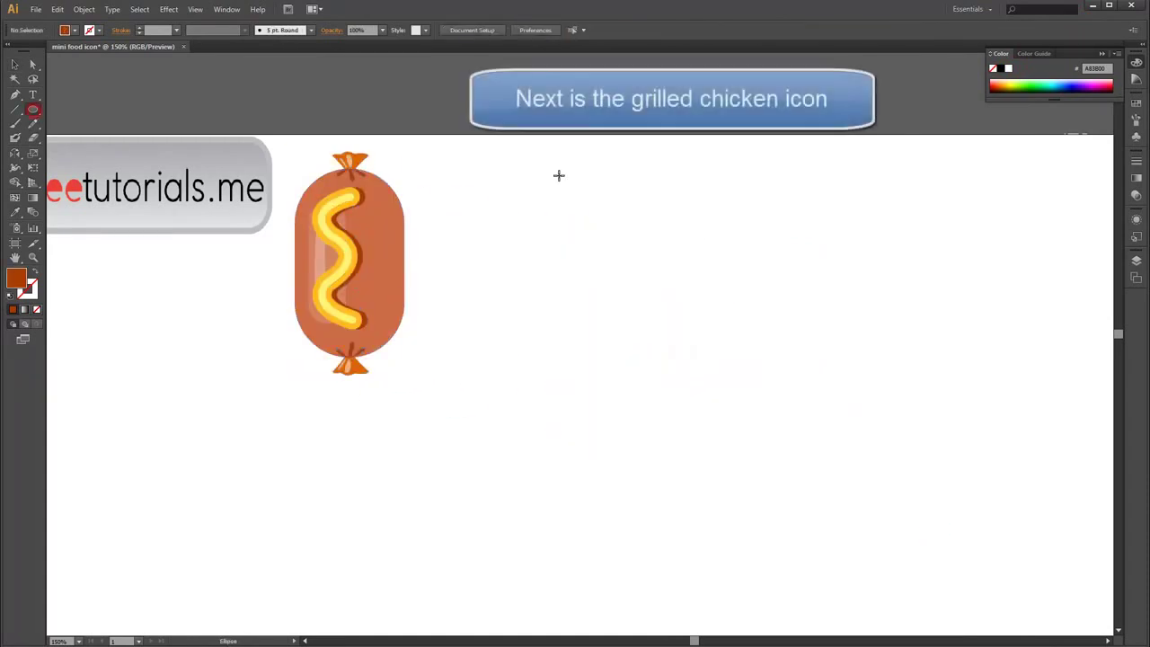
left_click_drag(569, 182, 685, 302)
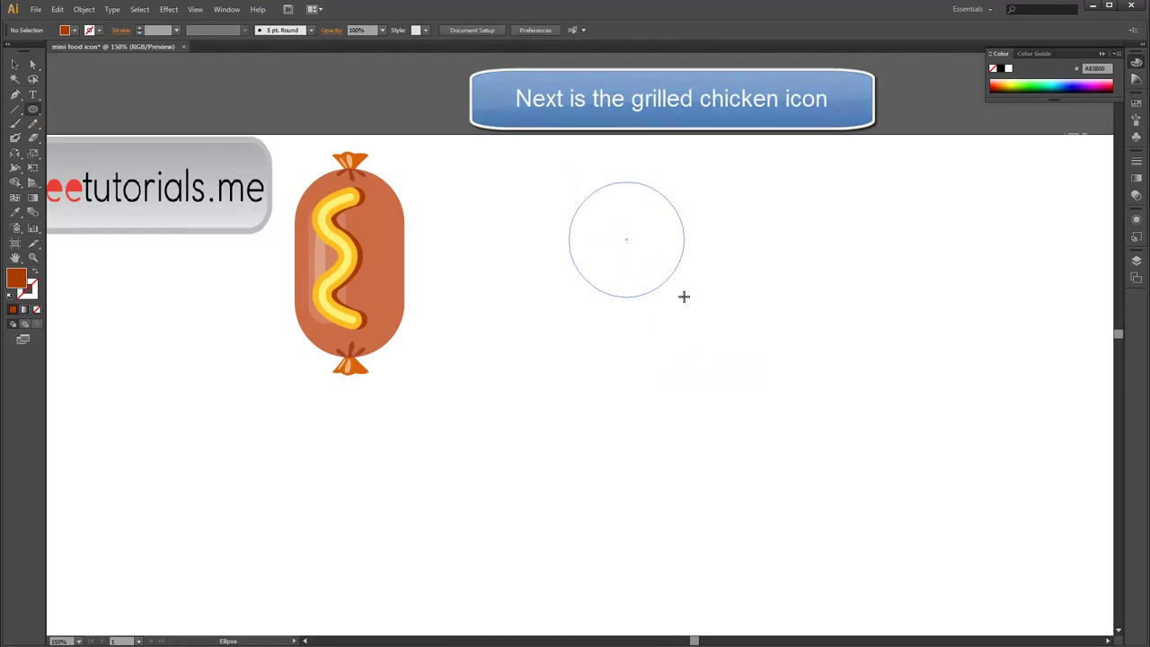
double_click(17, 278)
left_click(877, 262)
type("227")
key("Tab")
type("121")
key("Tab")
type("34")
key("Return")
key("v")
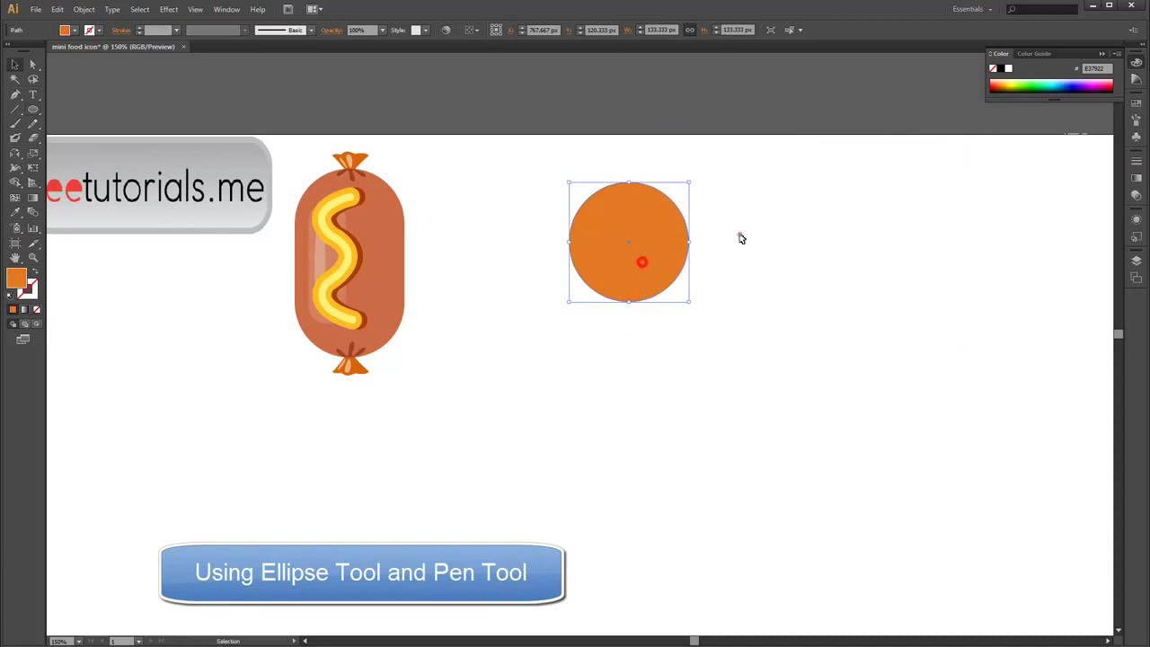
left_click(740, 235)
Draw a flared neck shape under the circle with the Pen tool
key("p")
scroll(617, 290, "up", 2)
scroll(606, 316, "up", 1)
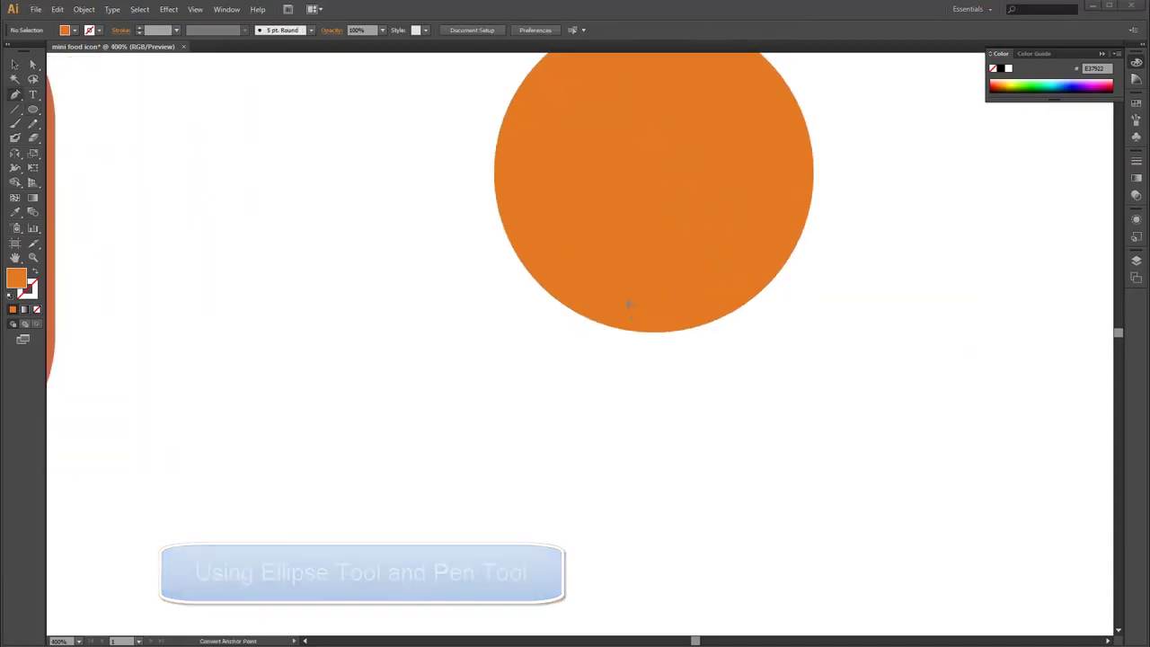
scroll(680, 303, "up", 1)
left_click_drag(652, 293, 512, 308)
left_click(448, 250)
left_click_drag(535, 371, 539, 406)
left_click(535, 371, "alt")
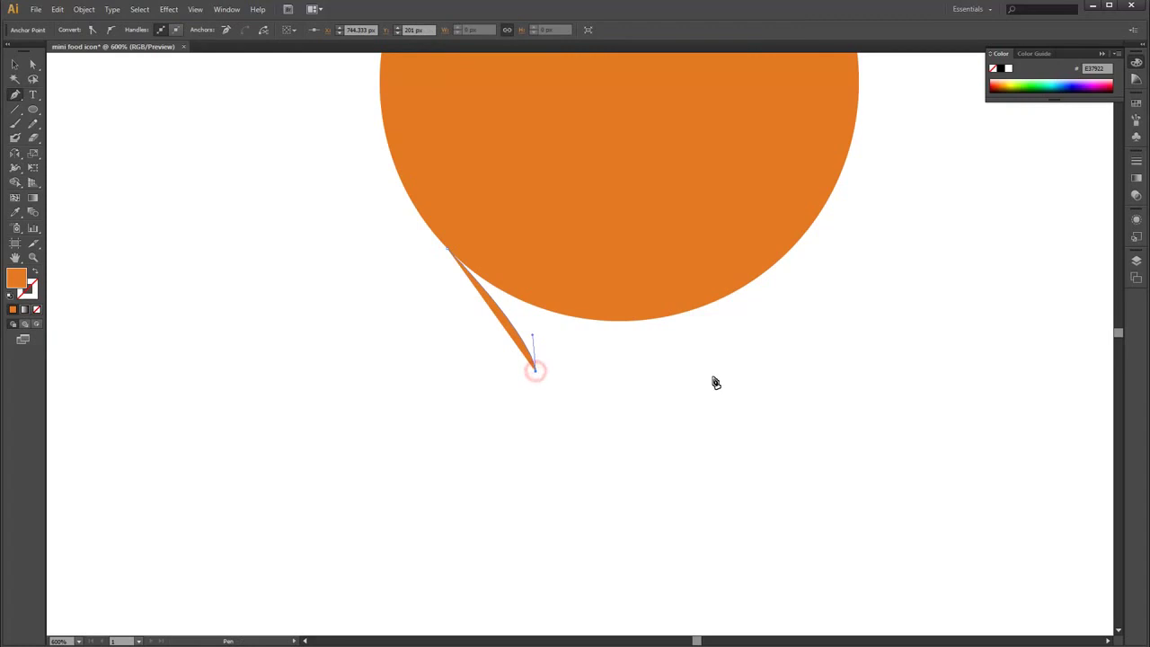
left_click(713, 377)
left_click_drag(796, 243, 864, 207)
left_click(449, 253)
Adjust the neck's anchors to reshape its right curve and level its bottom edge
key("a")
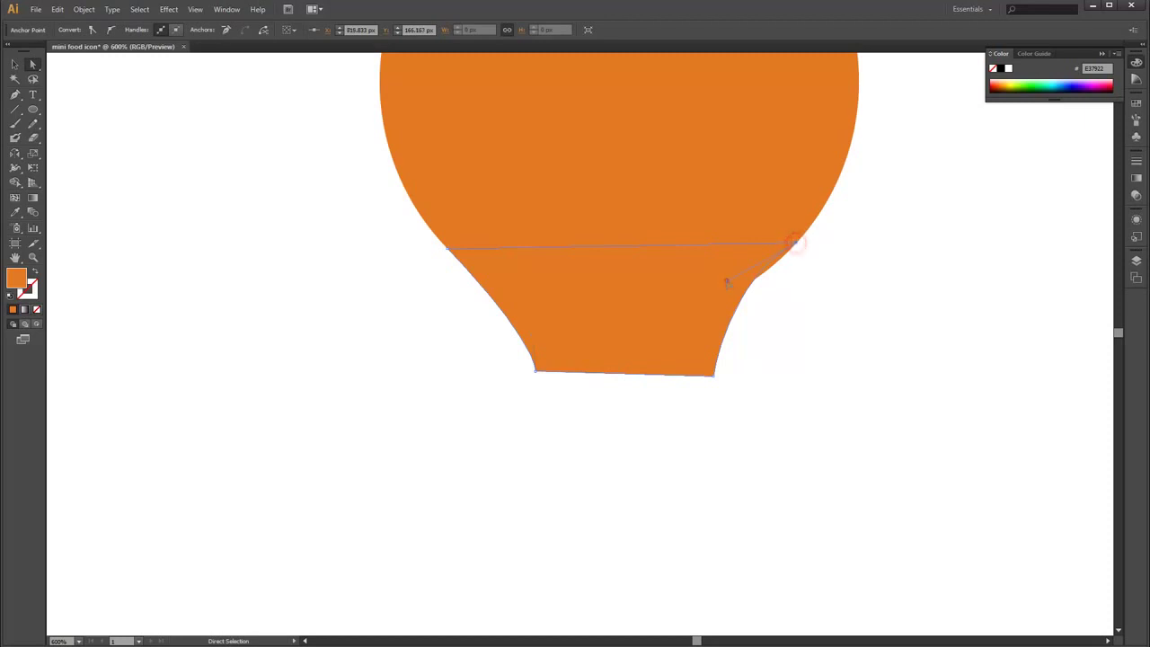
left_click_drag(727, 282, 736, 303)
left_click_drag(796, 248, 804, 257)
left_click(809, 256)
left_click(680, 316)
left_click(863, 309)
left_click(685, 347)
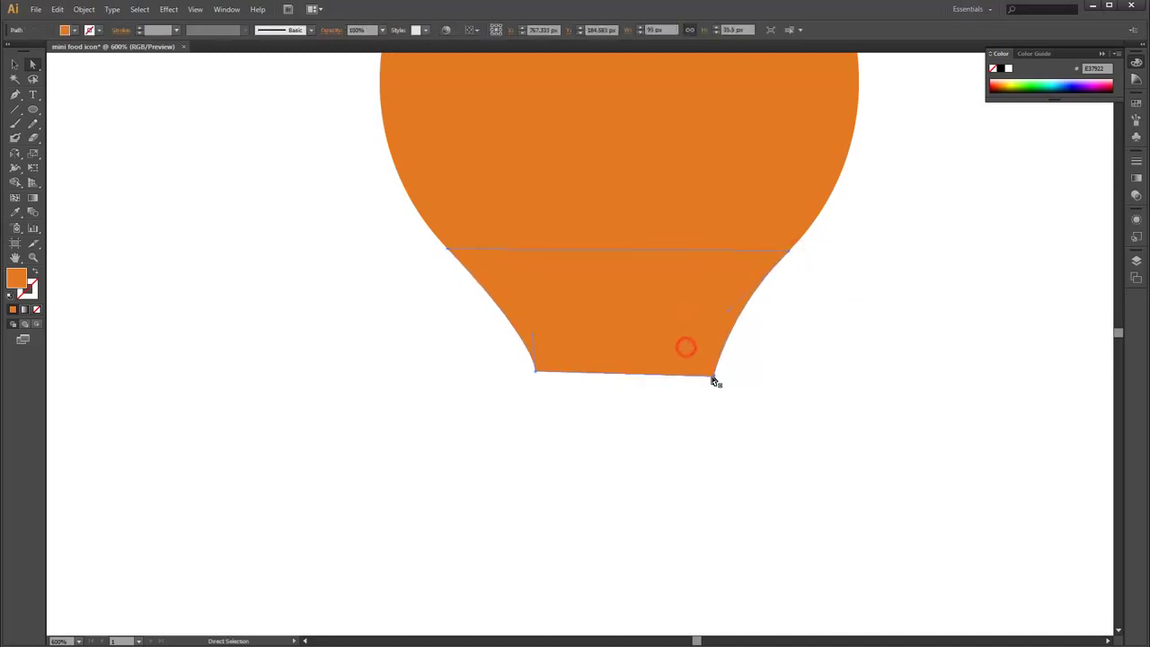
left_click_drag(714, 377, 726, 370)
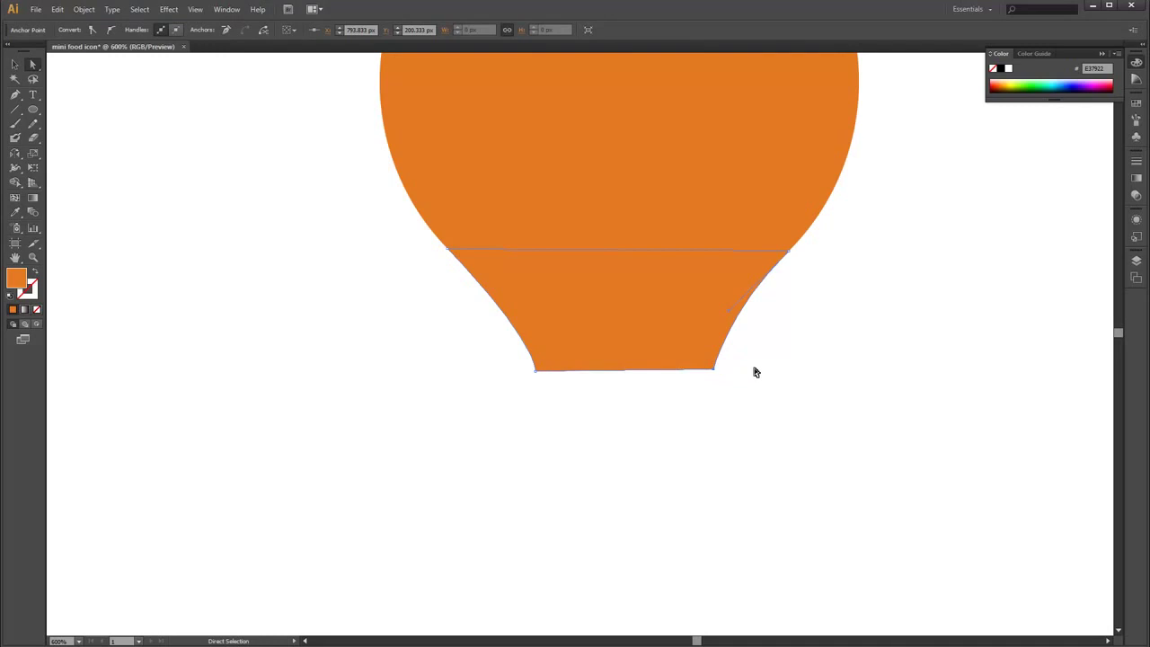
left_click(816, 365)
Zoom out and marquee-select both the circle and the neck piece
key("ctrl+minus")
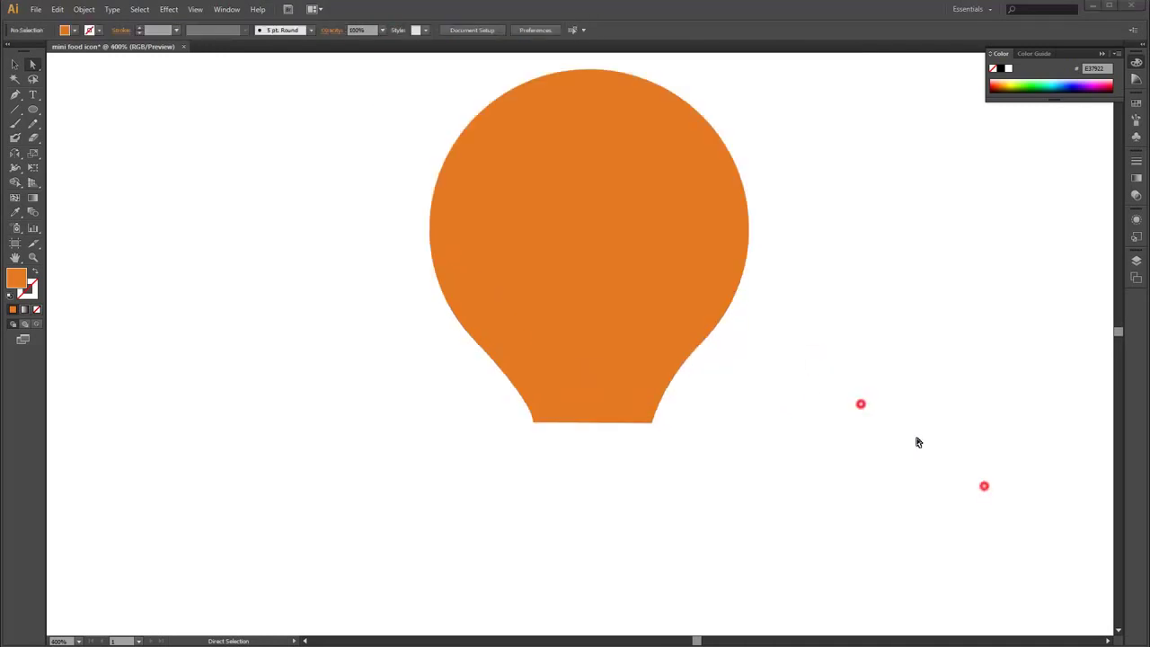
key("ctrl+minus")
left_click_drag(471, 177, 756, 443)
Combine the orange circle and neck piece into one shape with Pathfinder Unite
key("v")
left_click(409, 201)
left_click_drag(385, 112, 754, 414)
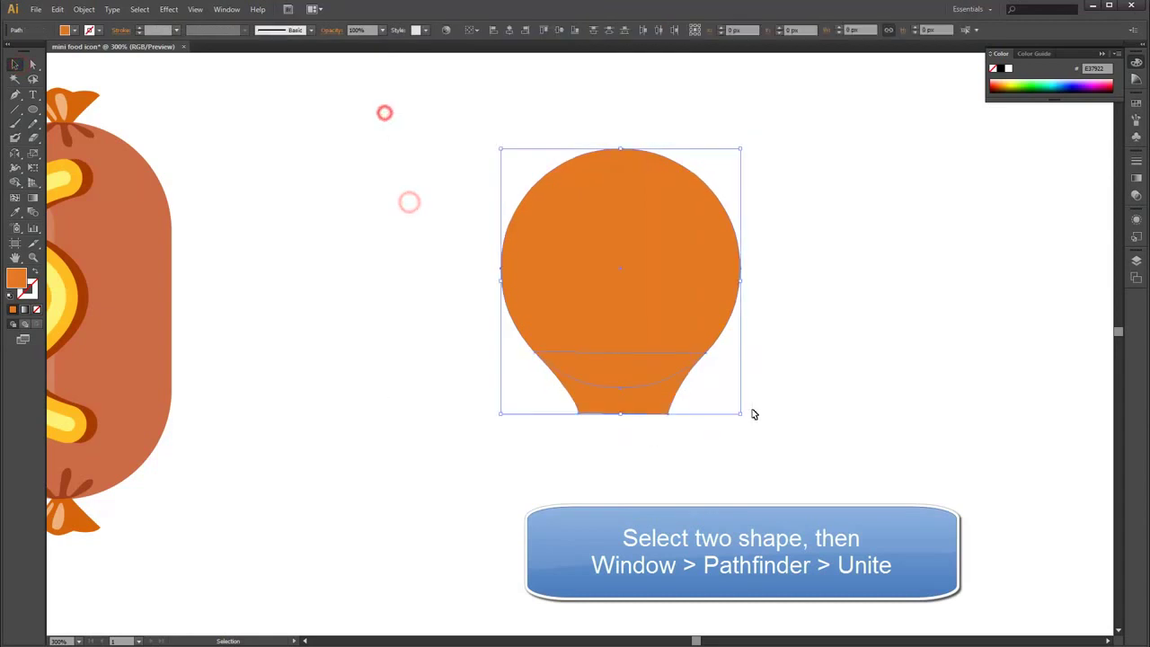
left_click(227, 9)
left_click(247, 357)
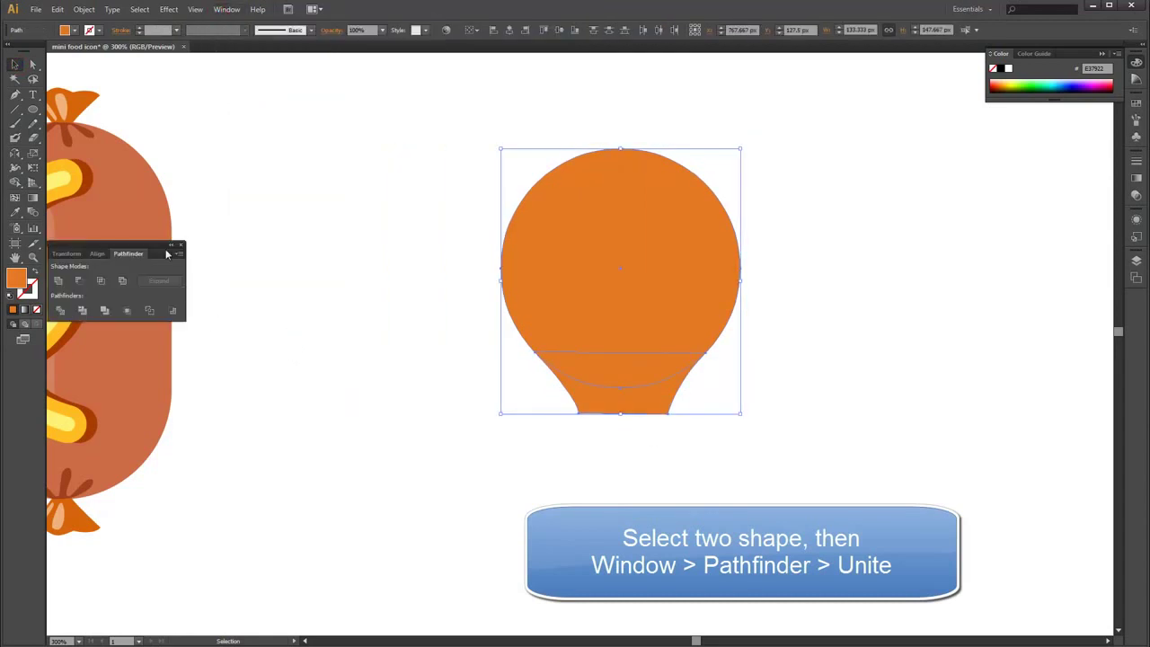
left_click_drag(173, 261, 940, 150)
left_click(828, 170)
left_click(832, 298)
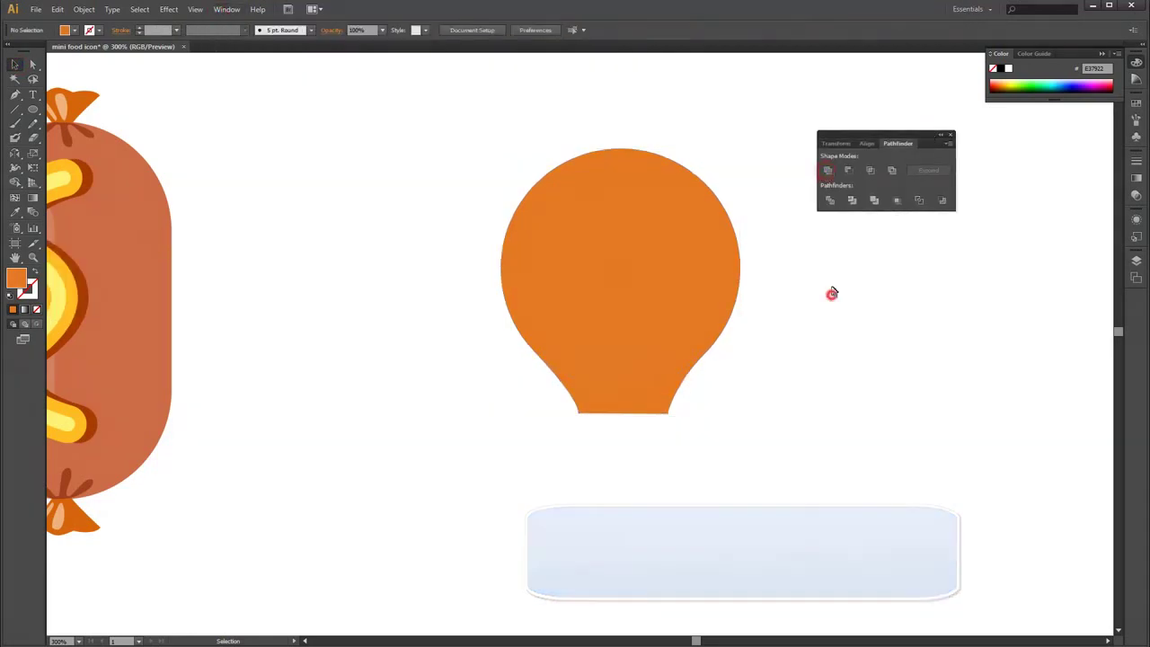
key("shift+ctrl+F9")
left_click_drag(850, 430, 759, 255)
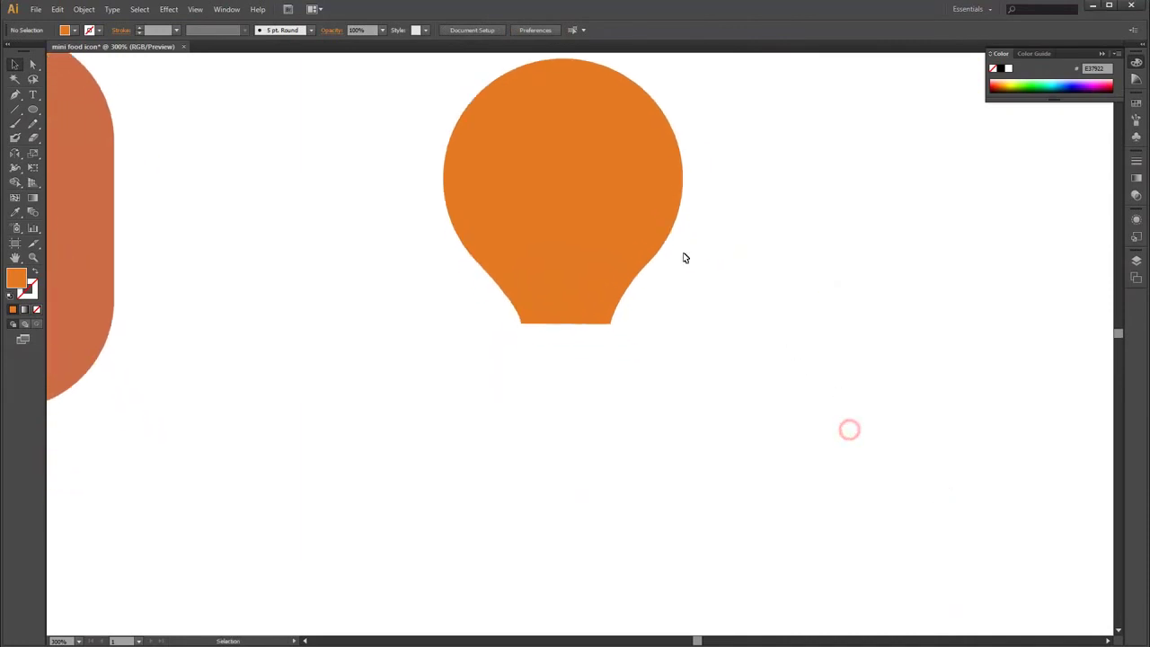
Pen-draw the left side of the bone below the drumstick and refine its curved bottom knob
left_click(521, 323)
left_click_drag(523, 434, 521, 431)
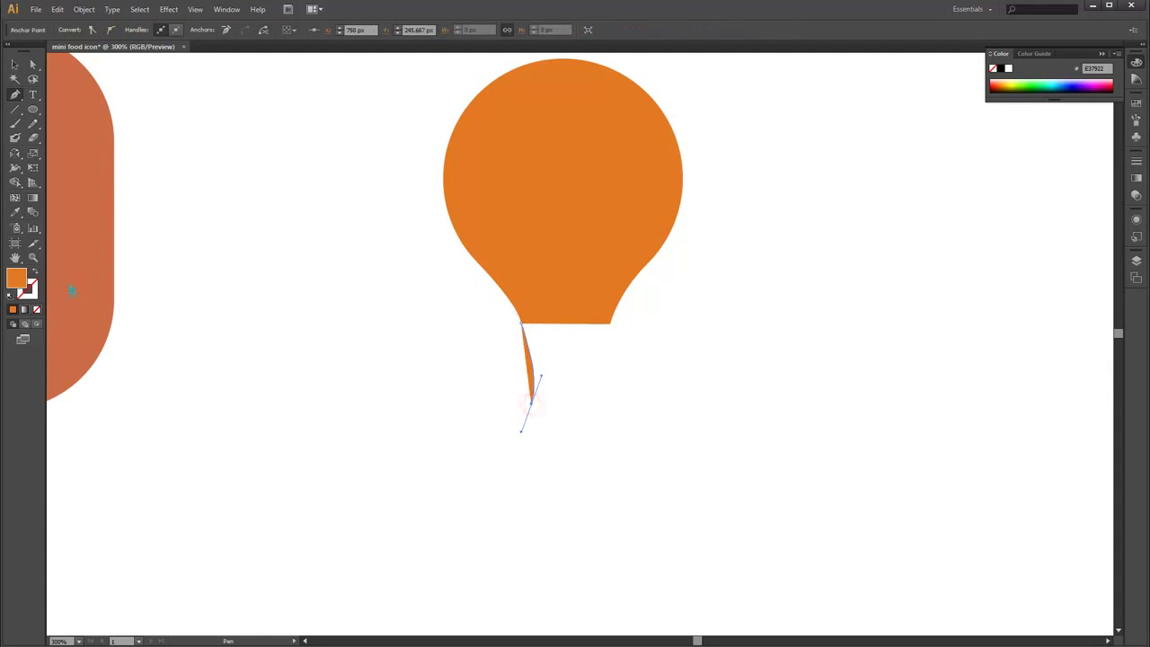
key("shift+x")
left_click_drag(560, 487, 646, 484)
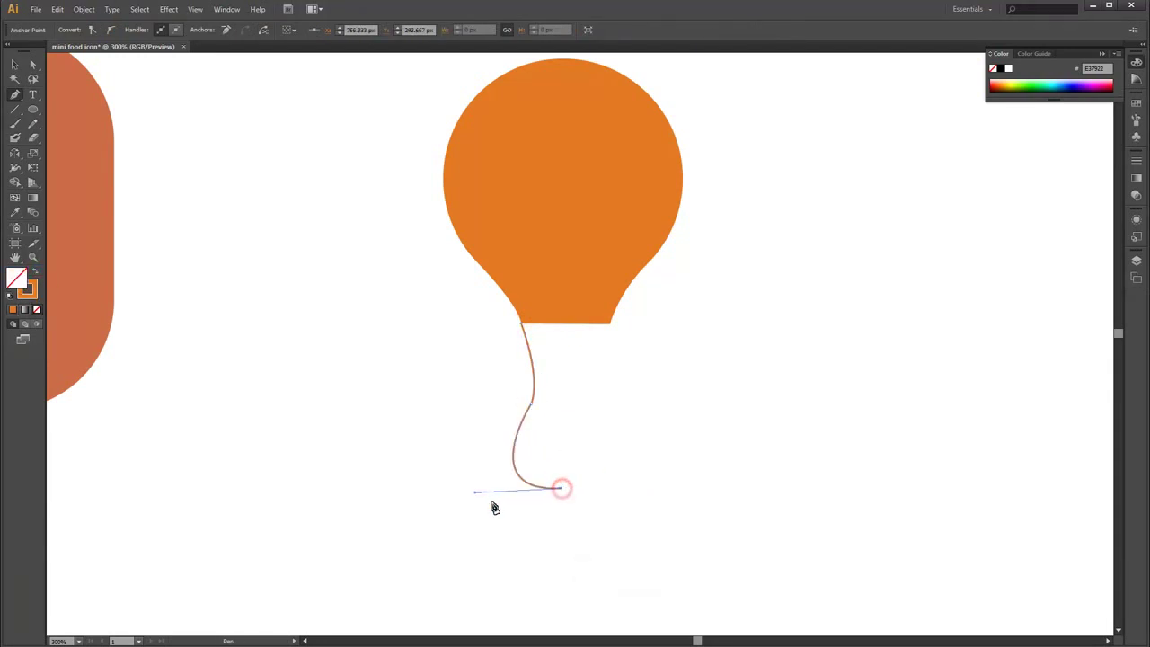
key("a")
left_click_drag(475, 493, 476, 509)
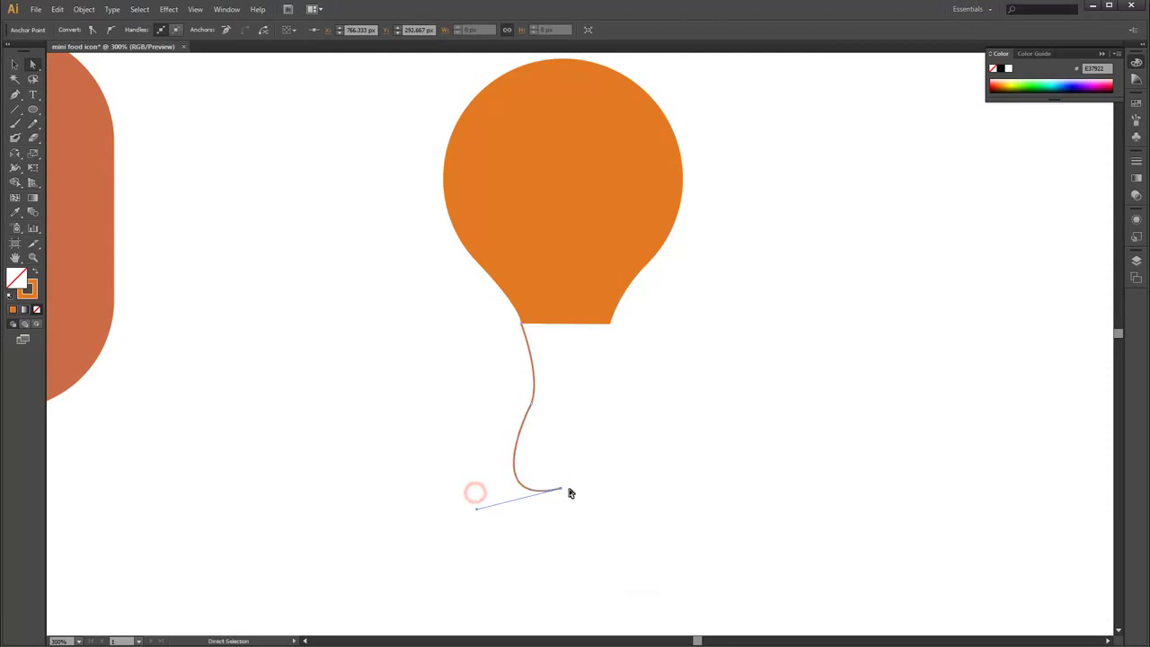
left_click_drag(563, 493, 561, 480)
left_click_drag(477, 498, 479, 510)
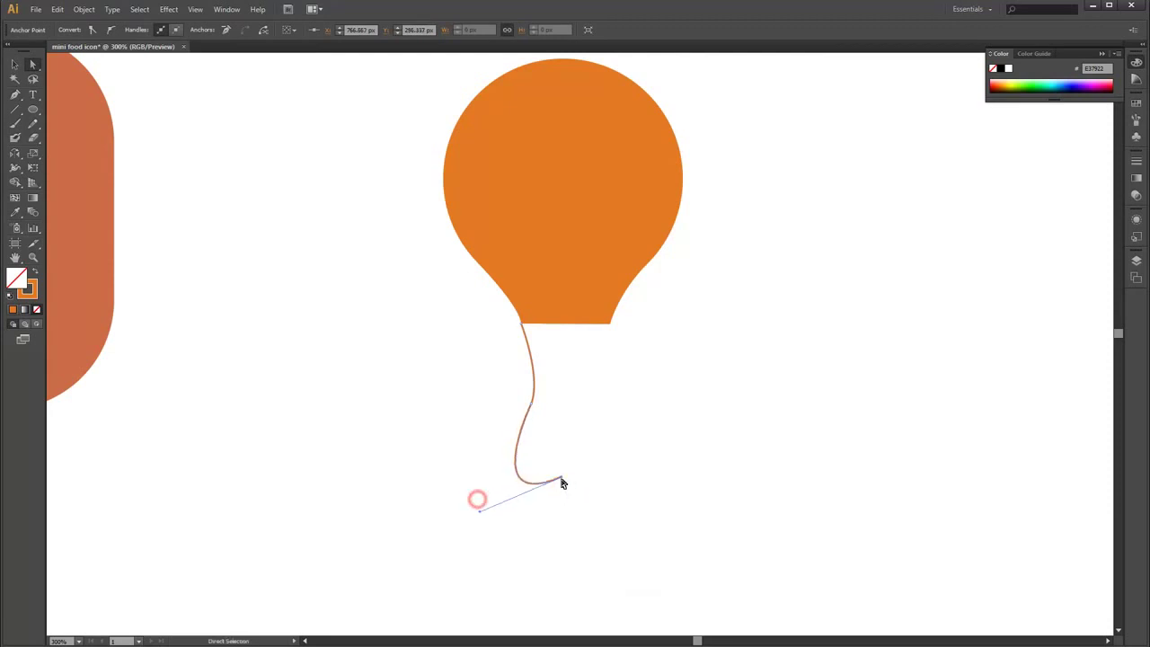
Reflect a copy of the bone side across the centre to form the right side
key("v")
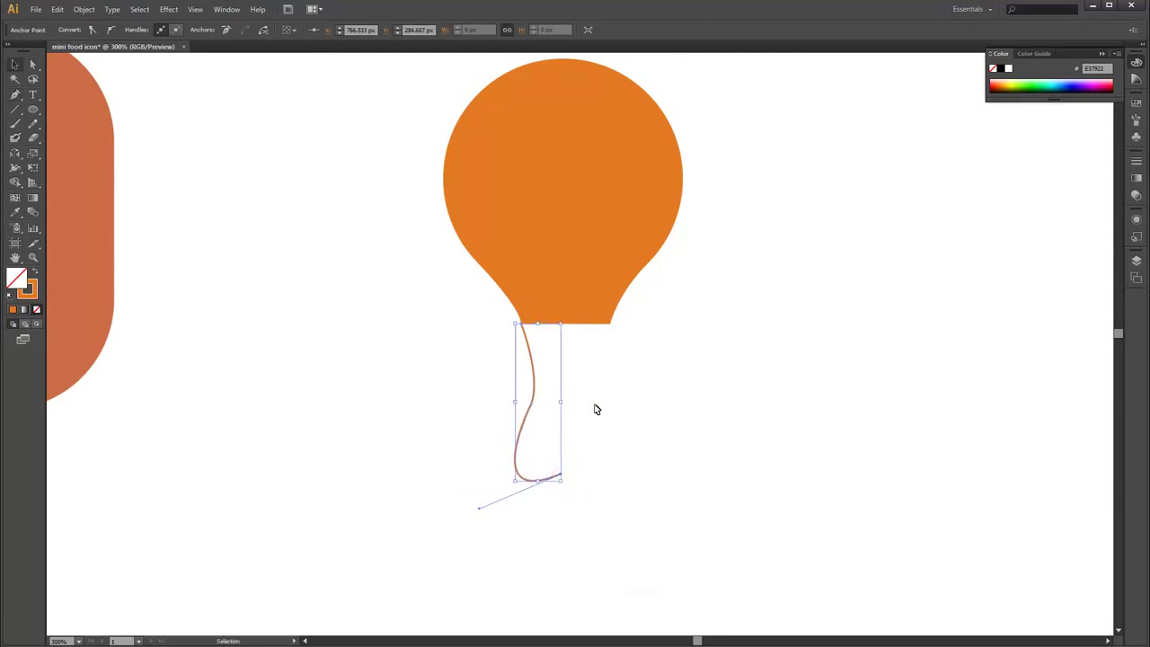
left_click(596, 405)
left_click(533, 400)
key("r")
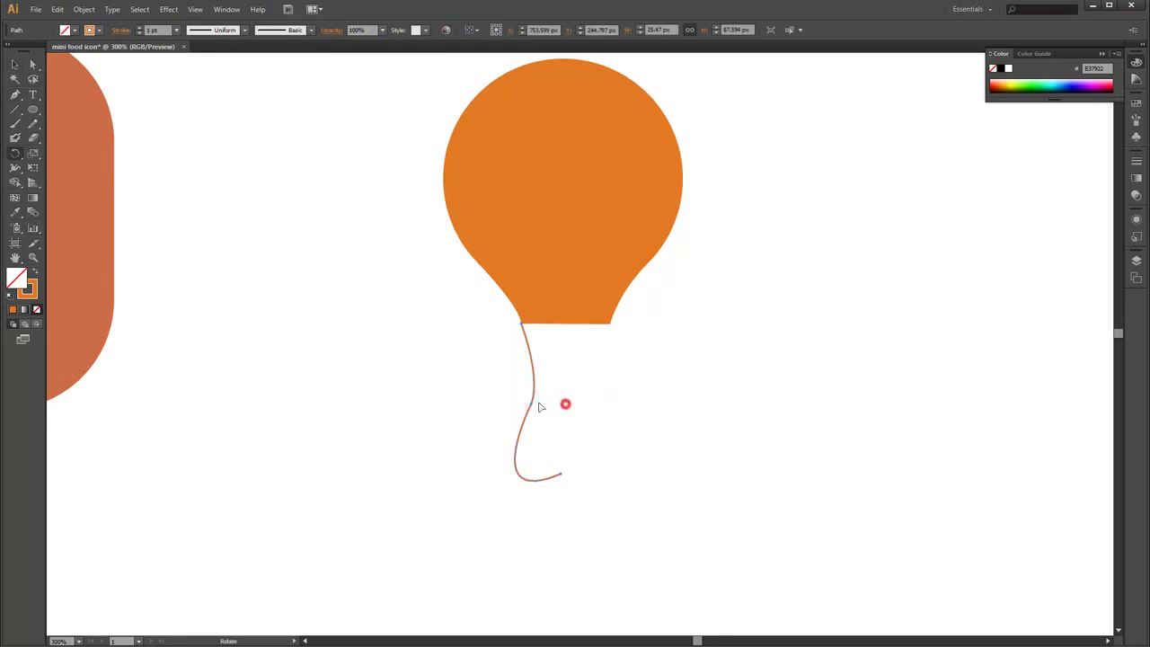
left_click_drag(15, 153, 65, 167)
left_click(529, 402)
left_click_drag(557, 403, 601, 405)
Reshape the mirrored side's bottom anchor and attempt to join the two bone sides
key("a")
left_click(559, 473)
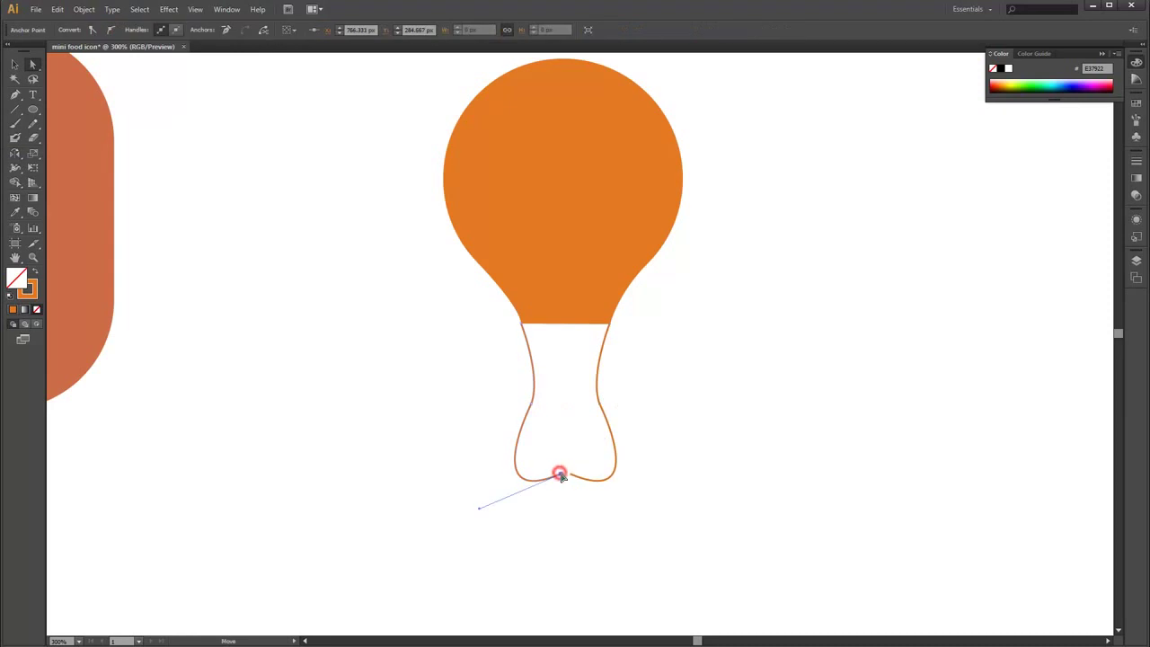
left_click_drag(560, 473, 565, 469)
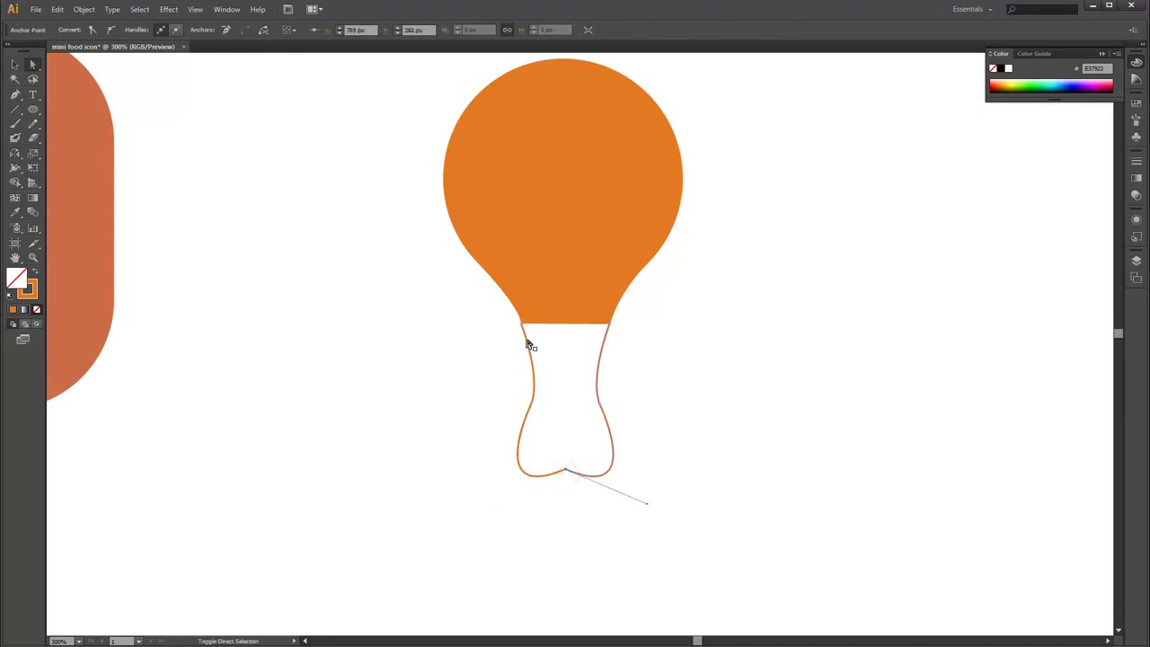
left_click_drag(524, 337, 572, 455)
key("ctrl+j")
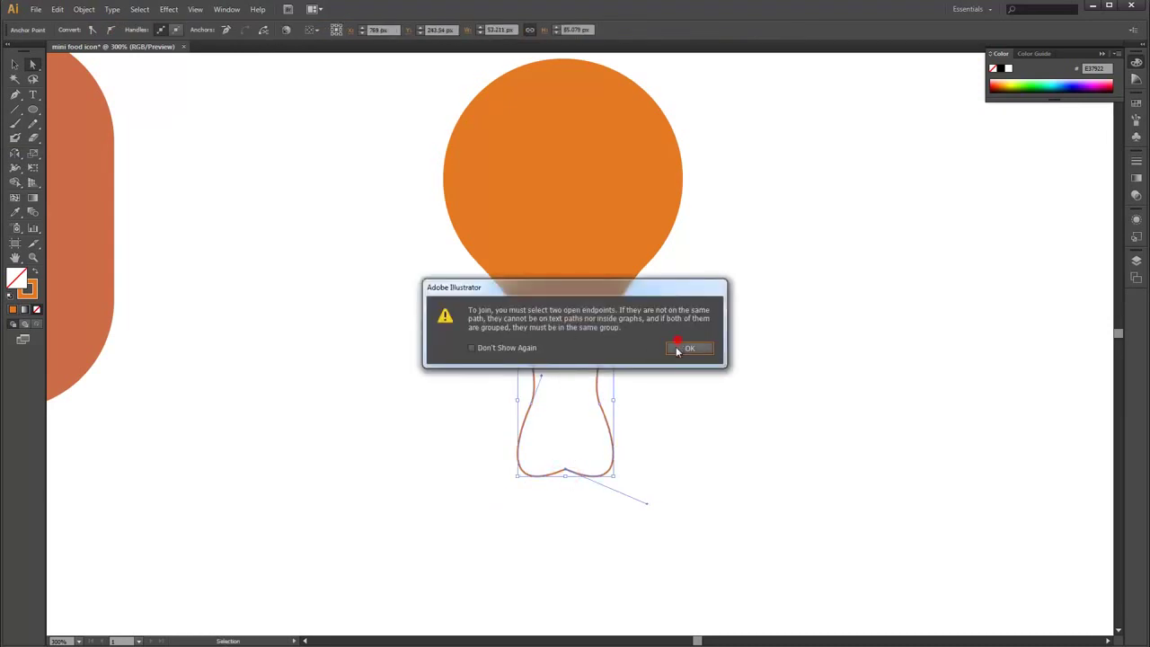
left_click(678, 350)
left_click(634, 459)
left_click(560, 473)
left_click(657, 422)
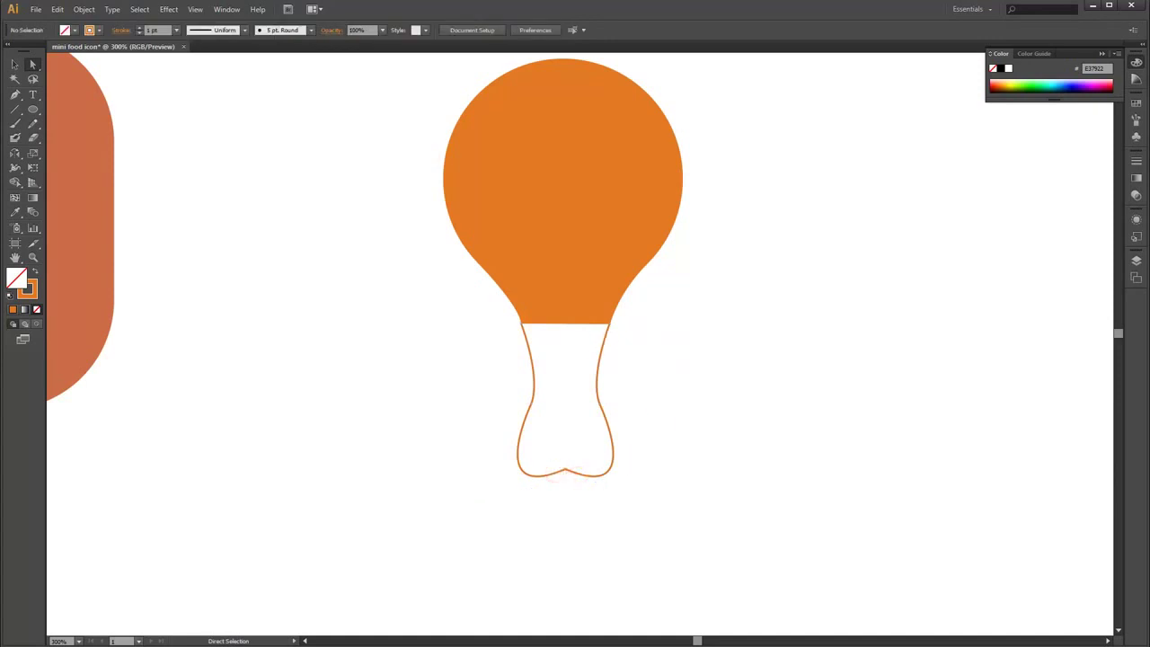
Fill the bone with cream colour R240 G234 B199
scroll(570, 525, "up", 1)
left_click_drag(710, 467, 433, 421)
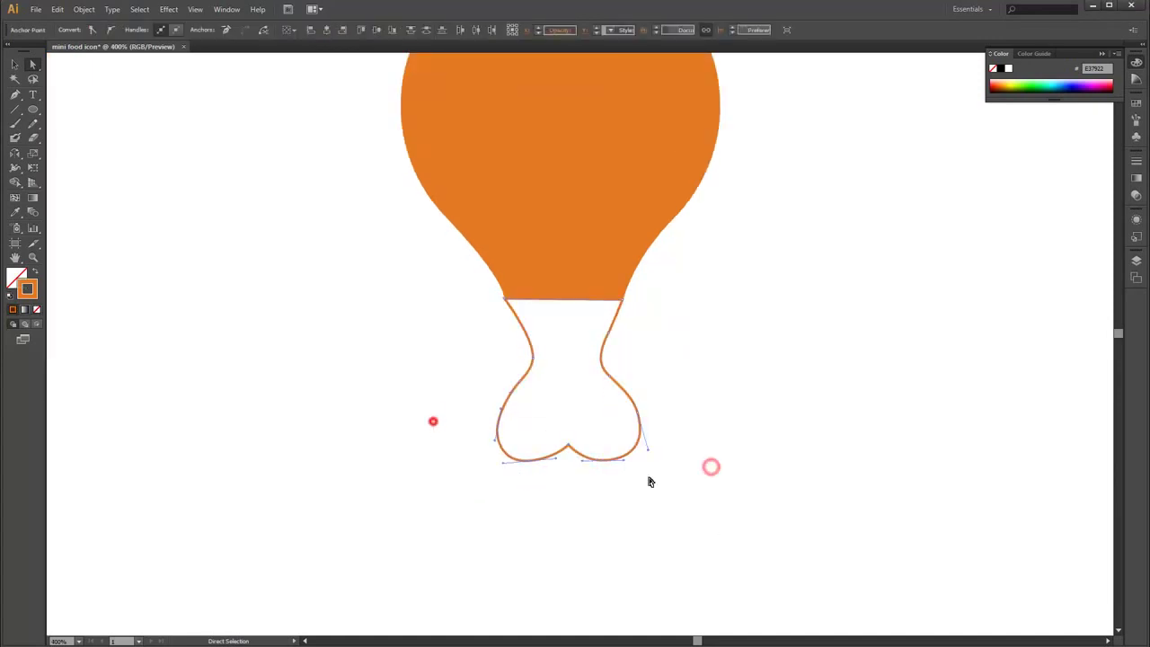
left_click(32, 272)
double_click(16, 277)
left_click(876, 261)
type("240")
key("Tab")
type("234")
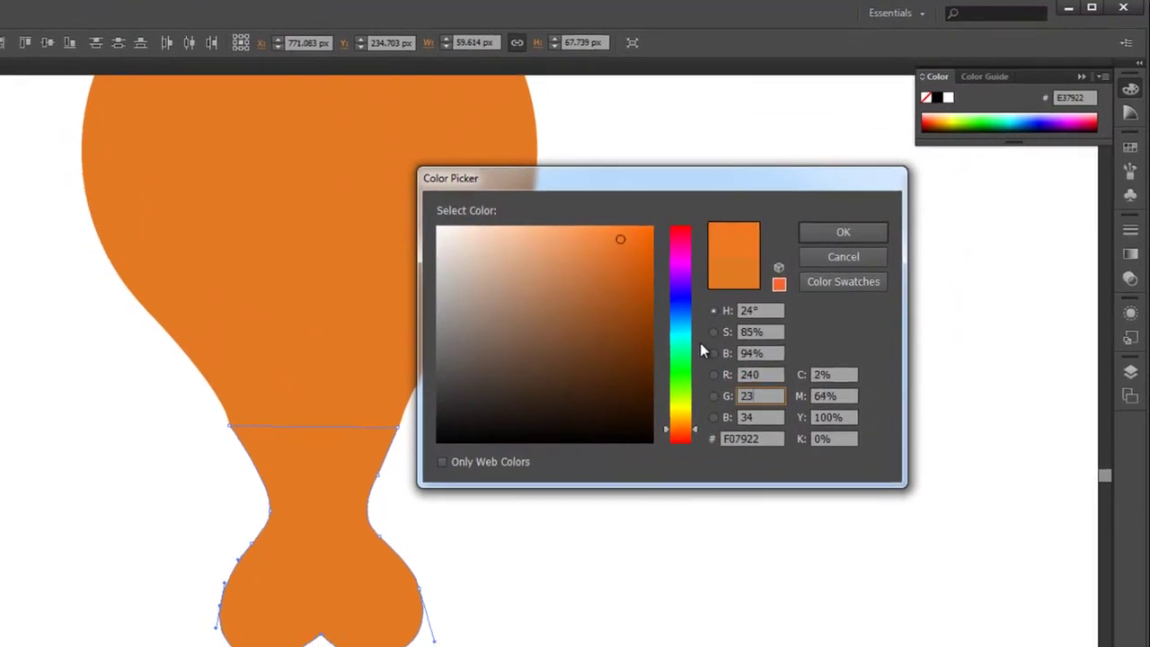
key("Tab")
type("199")
key("Return")
left_click(746, 310)
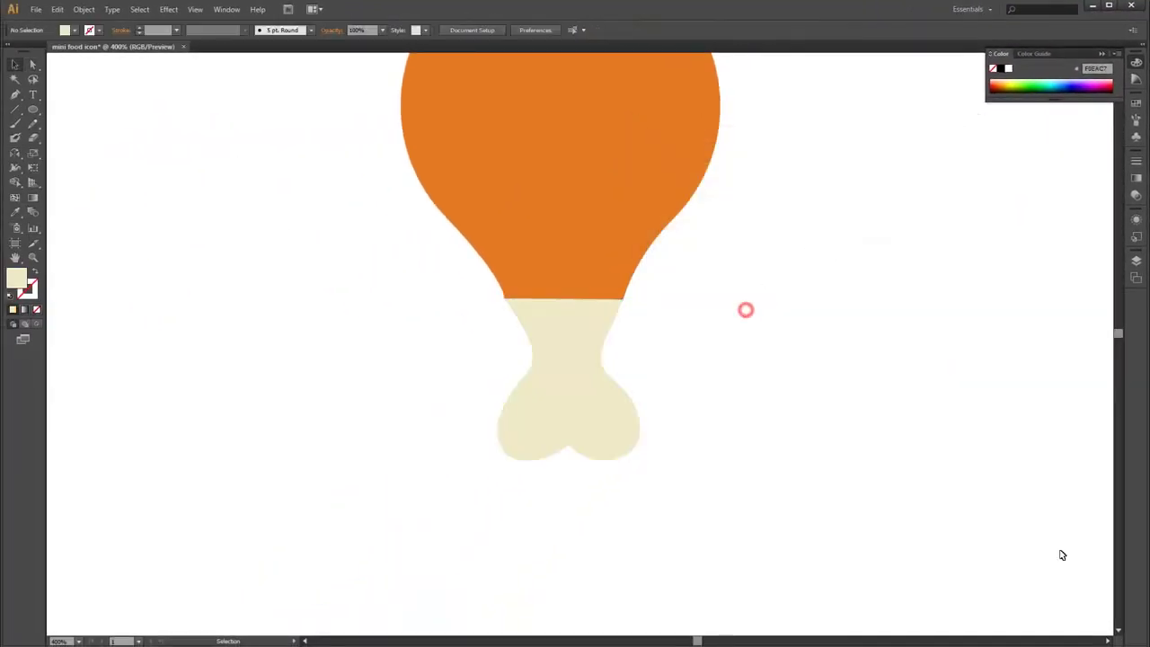
scroll(836, 295, "up", 3)
scroll(779, 221, "right", 1)
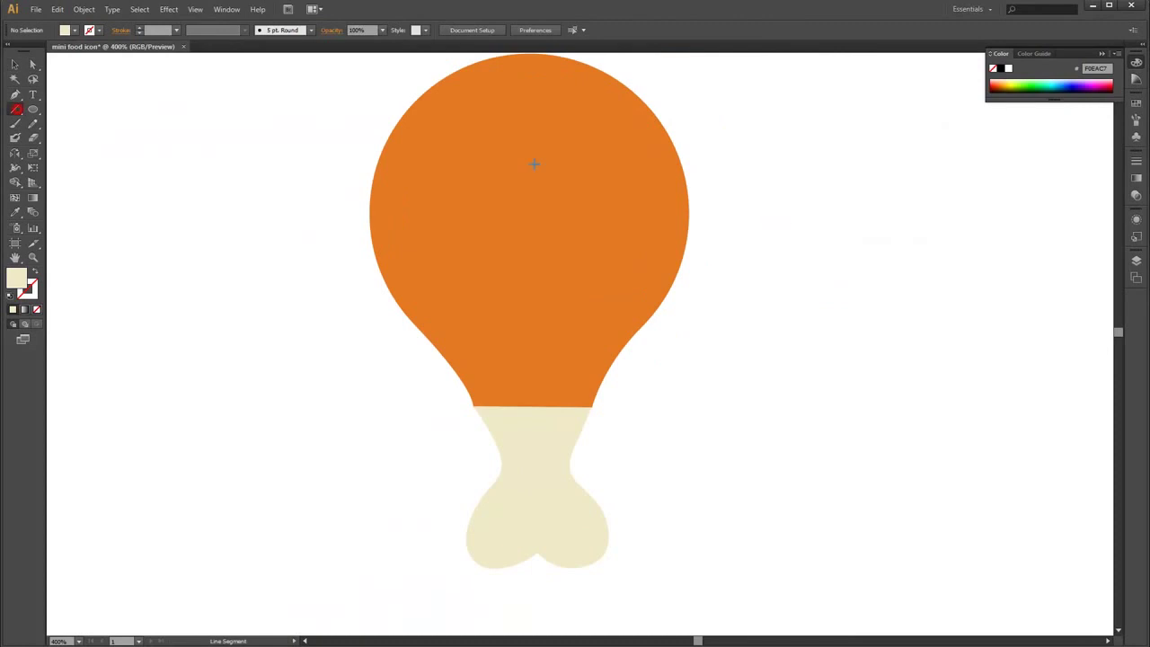
Draw diagonal cream-stroked stripe lines across the drumstick meat
left_click_drag(440, 132, 575, 299)
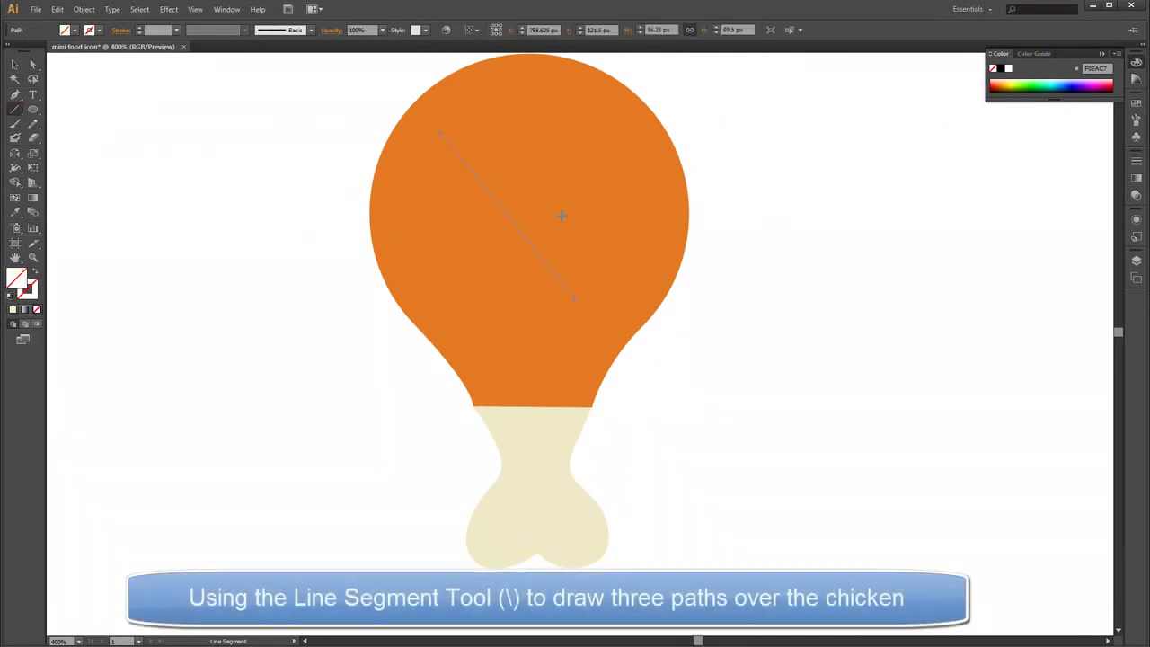
left_click(13, 309)
left_click_drag(506, 118, 588, 221)
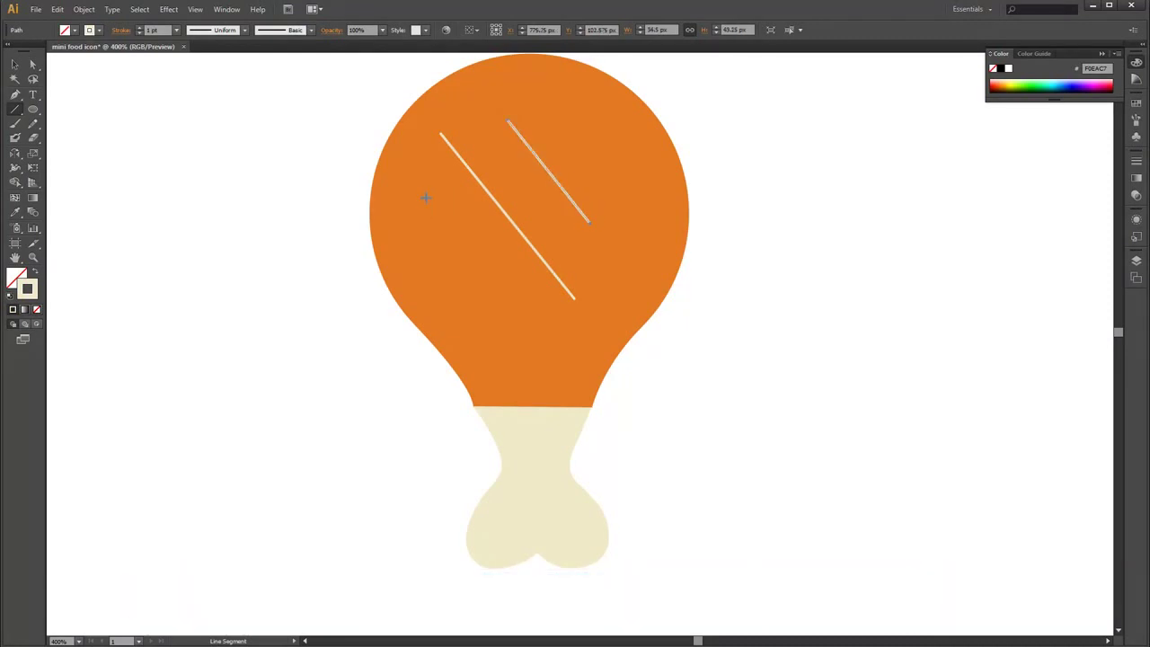
key("v")
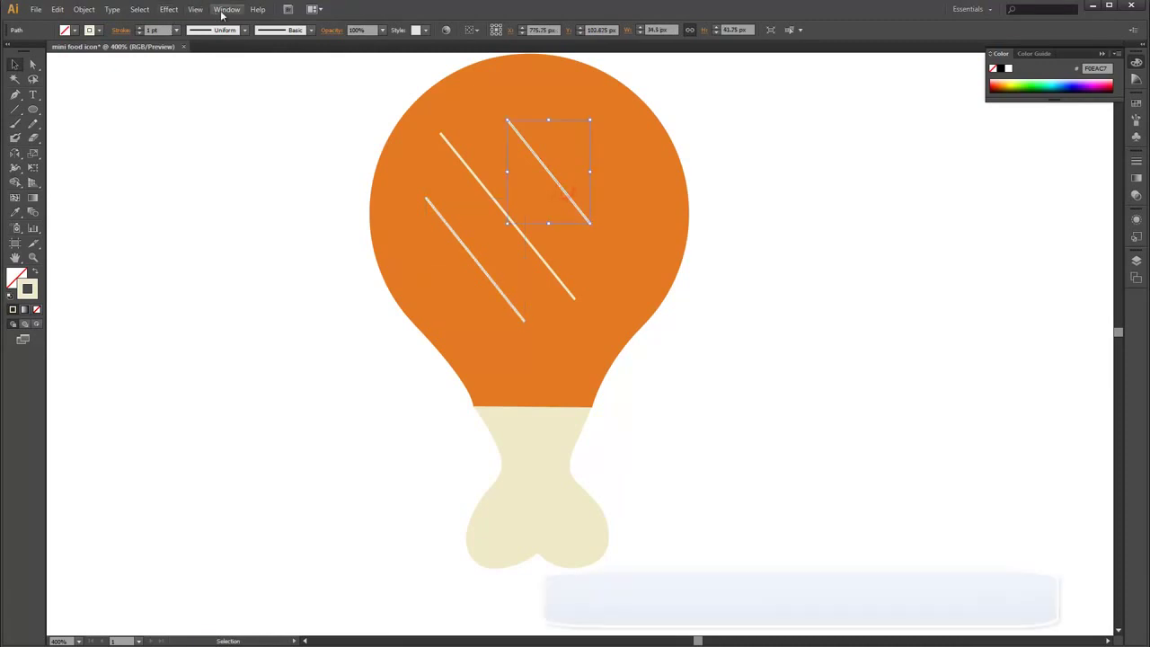
Show the Brushes panel and place the Artistic_Ink brush library beside the artwork
left_click(227, 9)
left_click(255, 189)
left_click(990, 162)
mouse_move(1015, 206)
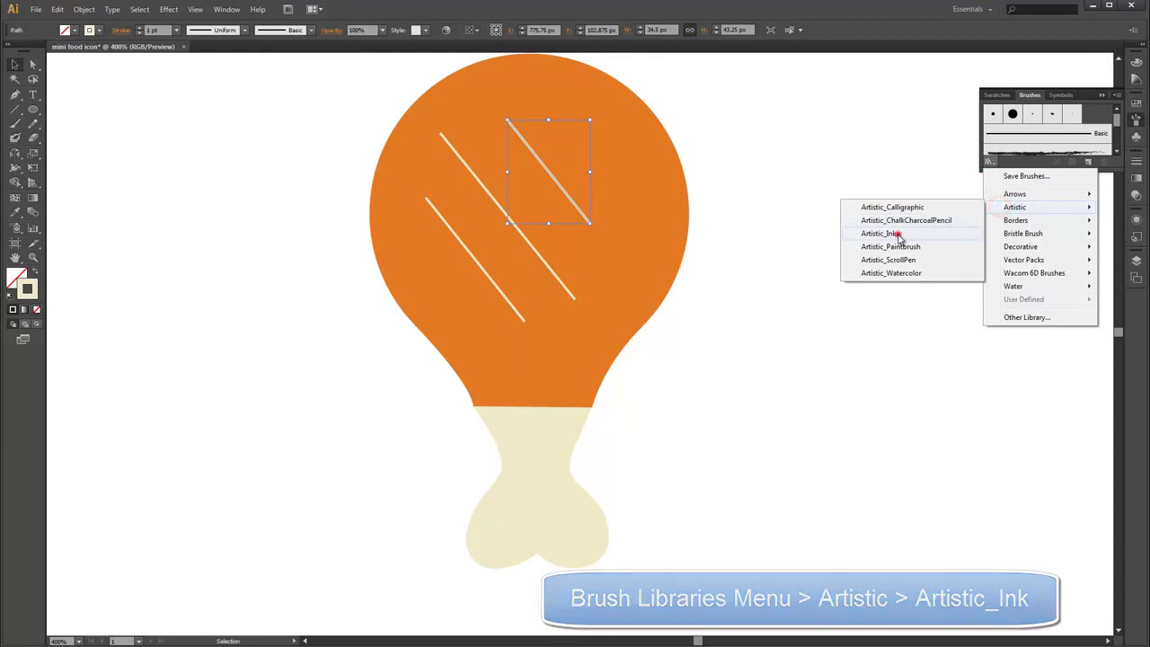
left_click(898, 233)
left_click_drag(626, 397, 607, 569)
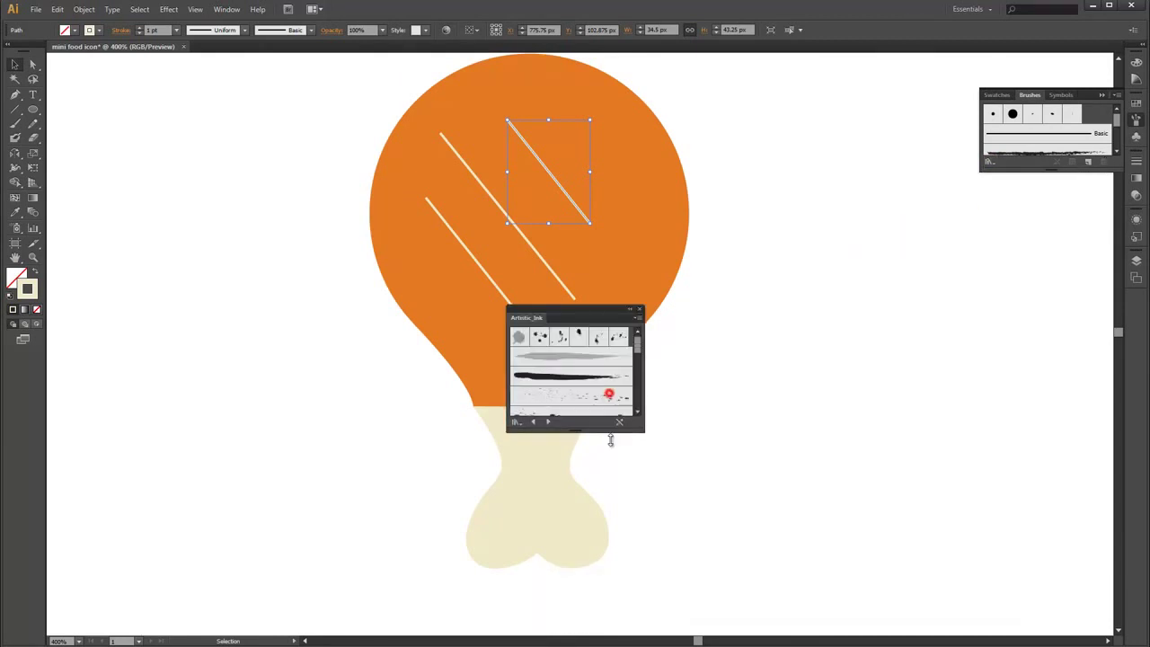
left_click_drag(596, 307, 915, 236)
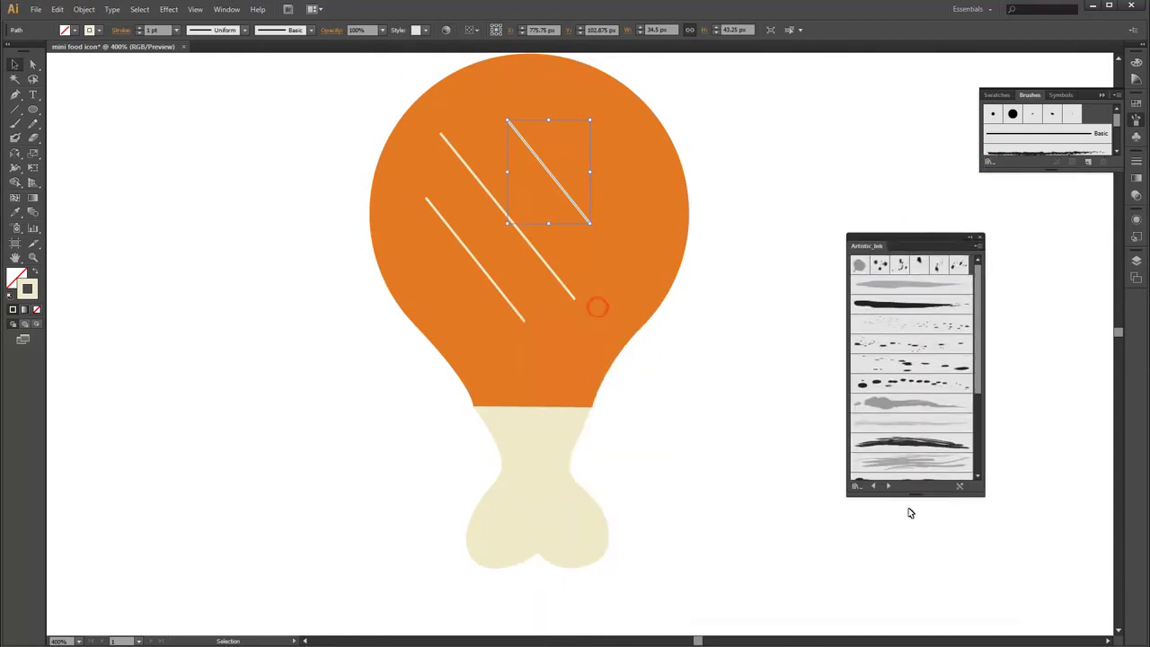
left_click_drag(889, 494, 904, 595)
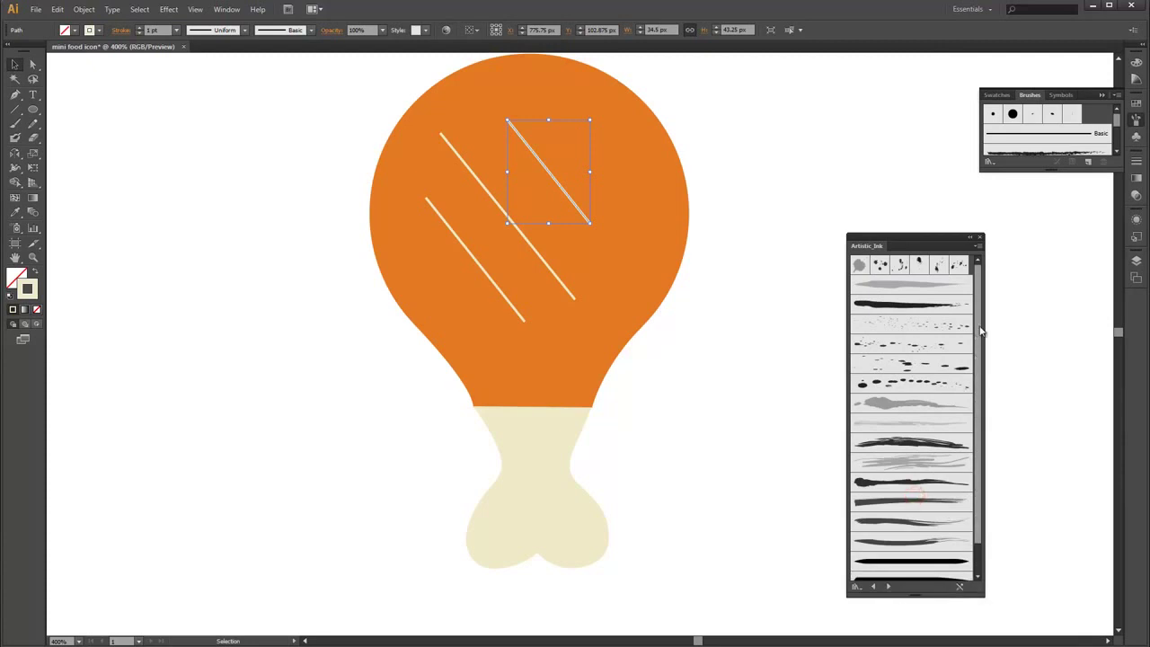
left_click_drag(979, 328, 984, 415)
Apply a thin Tapered - Round ink brush to all three diagonal stripes
left_click(884, 550)
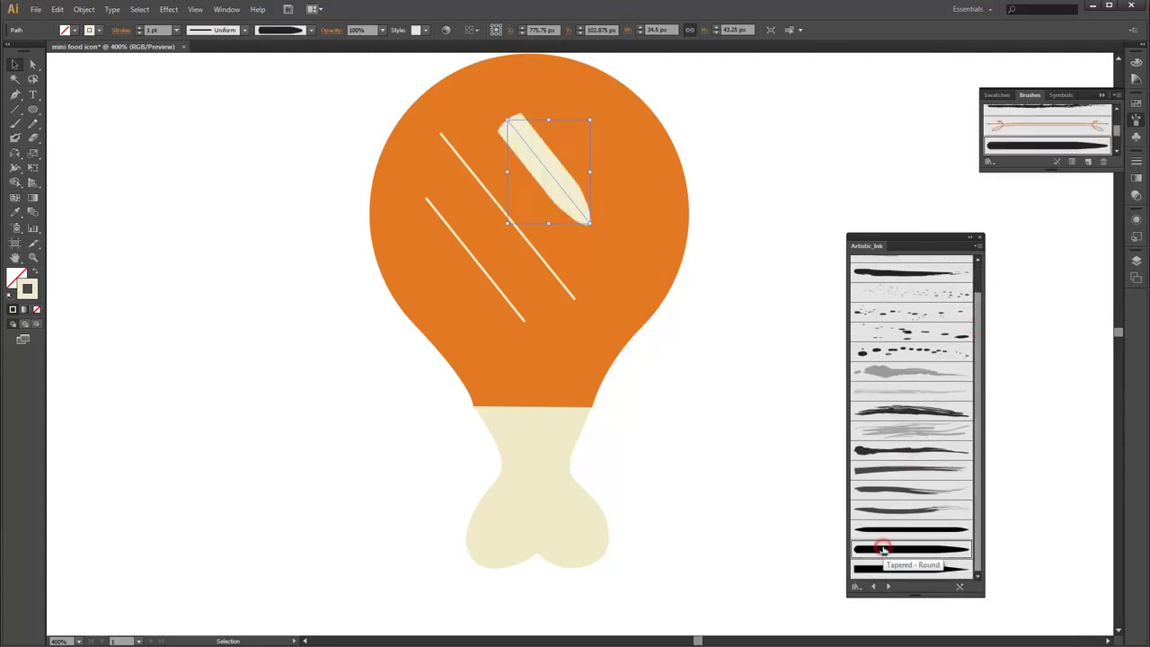
left_click(951, 531)
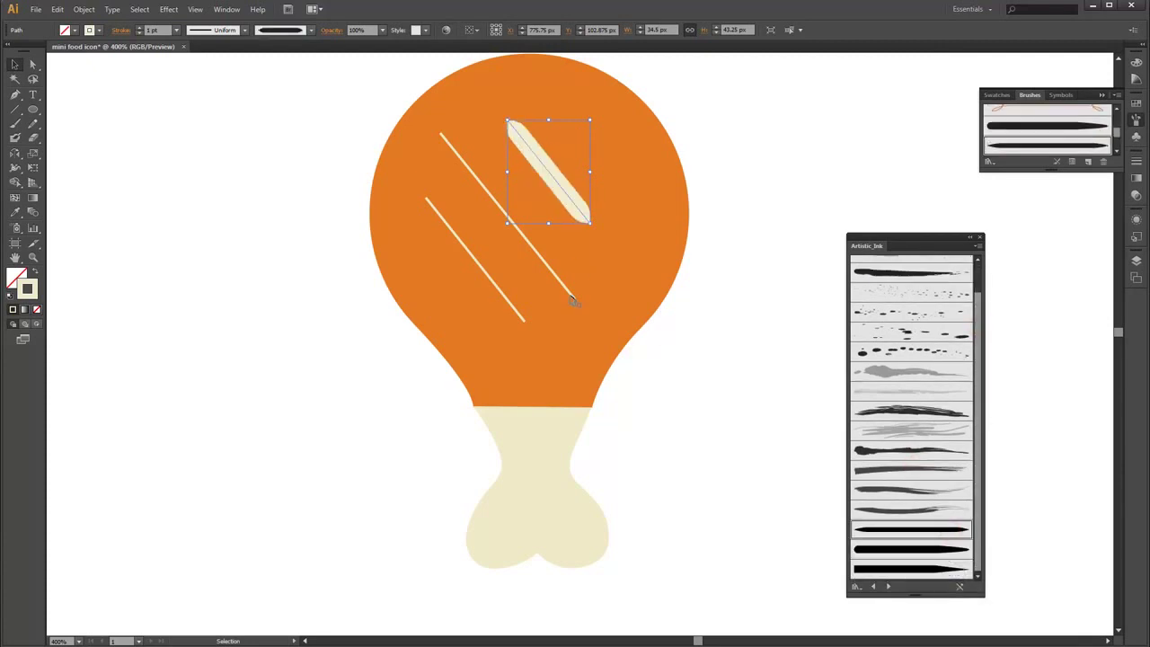
left_click(533, 249)
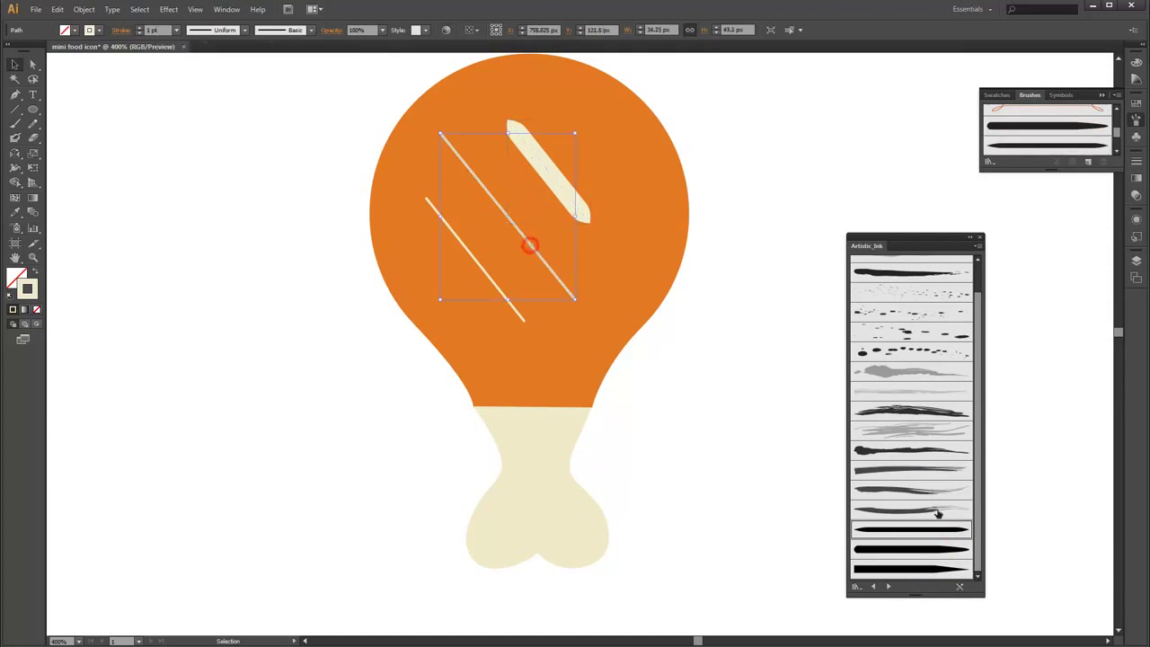
left_click(929, 532)
left_click(523, 318)
left_click(959, 532)
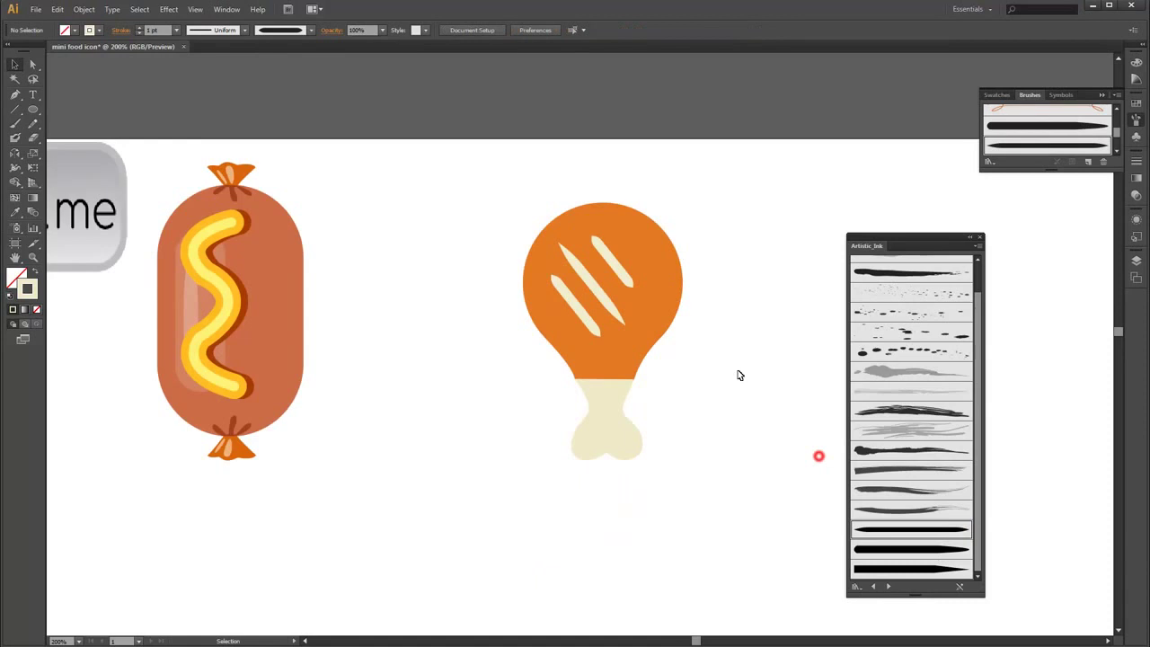
Close the brush panels and expand the three brushed stripes into filled shapes
scroll(740, 375, "up", 1, "alt")
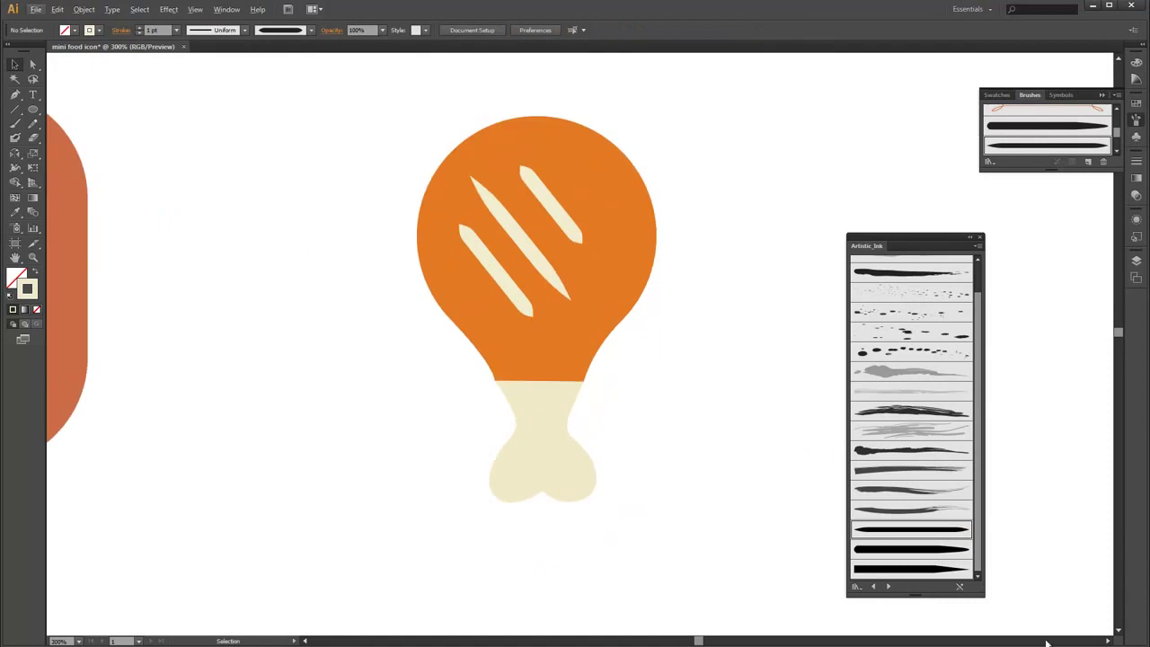
left_click(980, 236)
left_click(1103, 96)
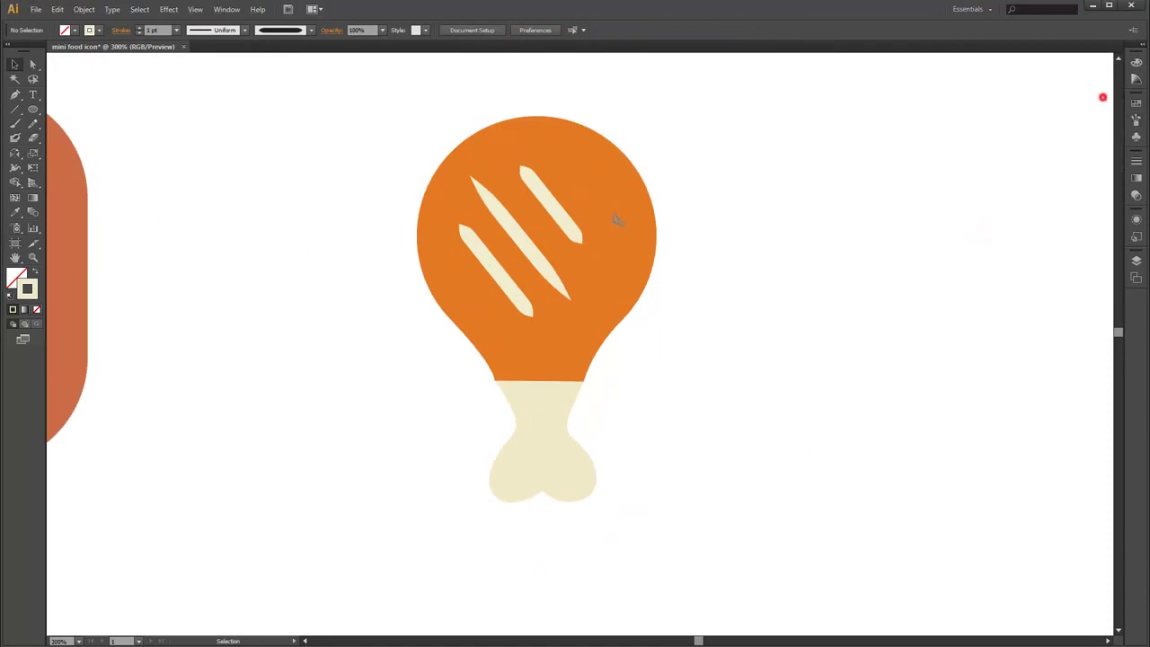
left_click(563, 211)
left_click(531, 256, "shift")
left_click(500, 278, "shift")
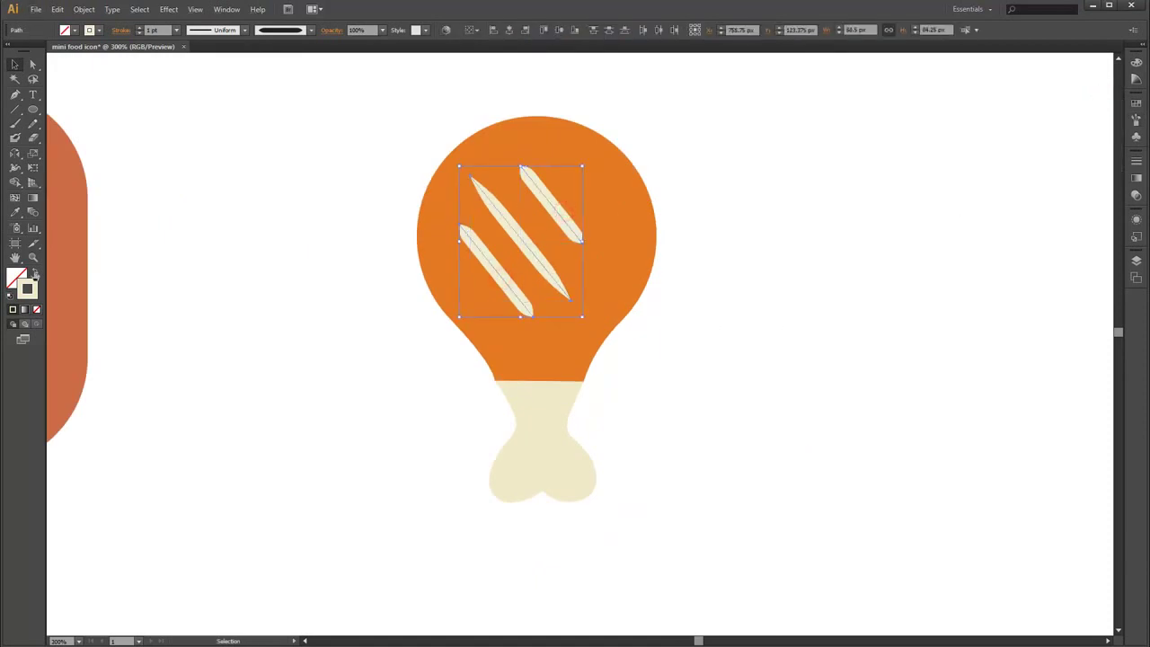
left_click(83, 9)
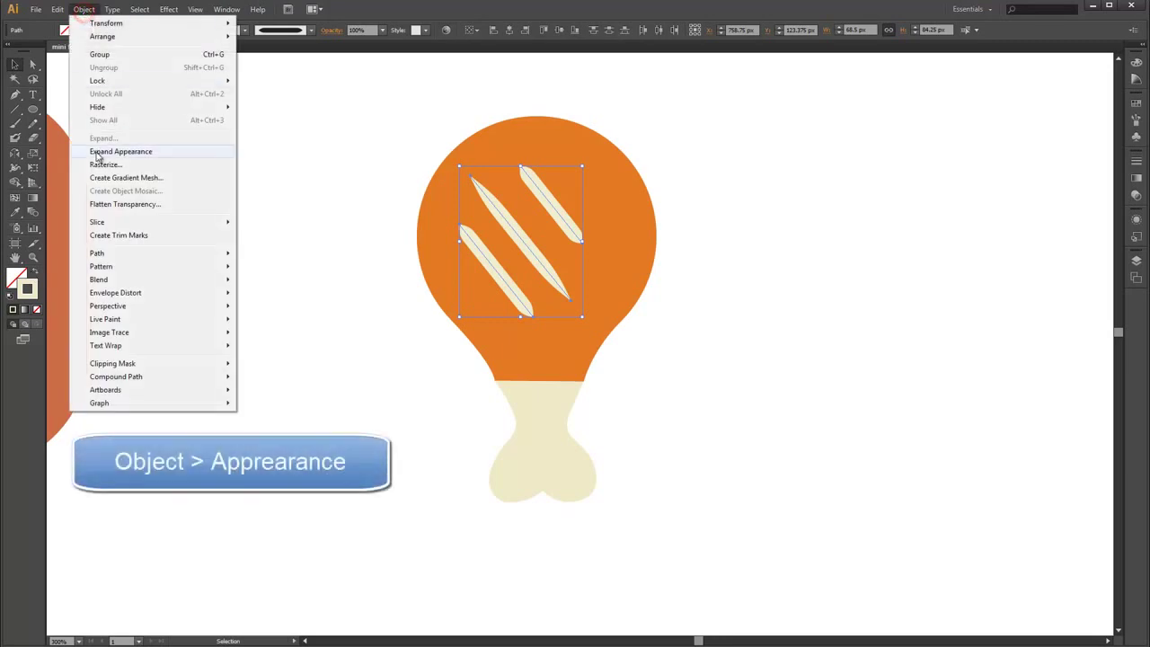
left_click(97, 152)
Fill the expanded stripes with dark red 922600
double_click(18, 279)
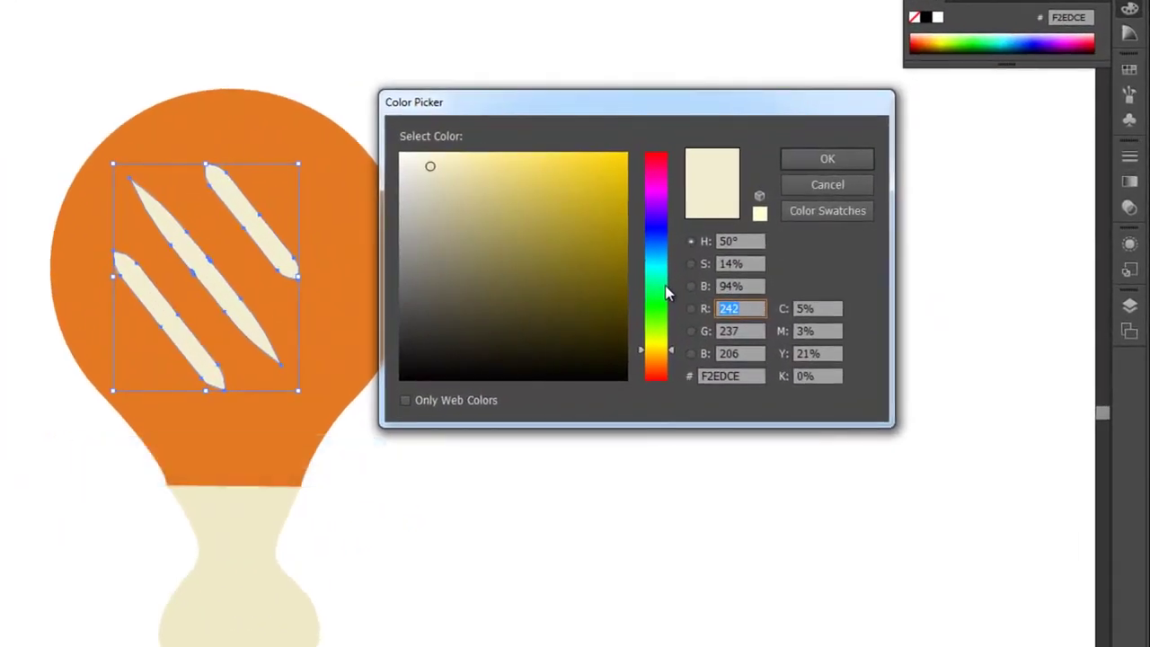
key("Tab")
type("38")
key("Tab")
type("0")
key("Return")
left_click(773, 262)
Shorten the middle stripe by moving its tip anchors with Direct Selection
key("a")
left_click(570, 301)
scroll(544, 288, "up", 2)
scroll(620, 290, "up", 1)
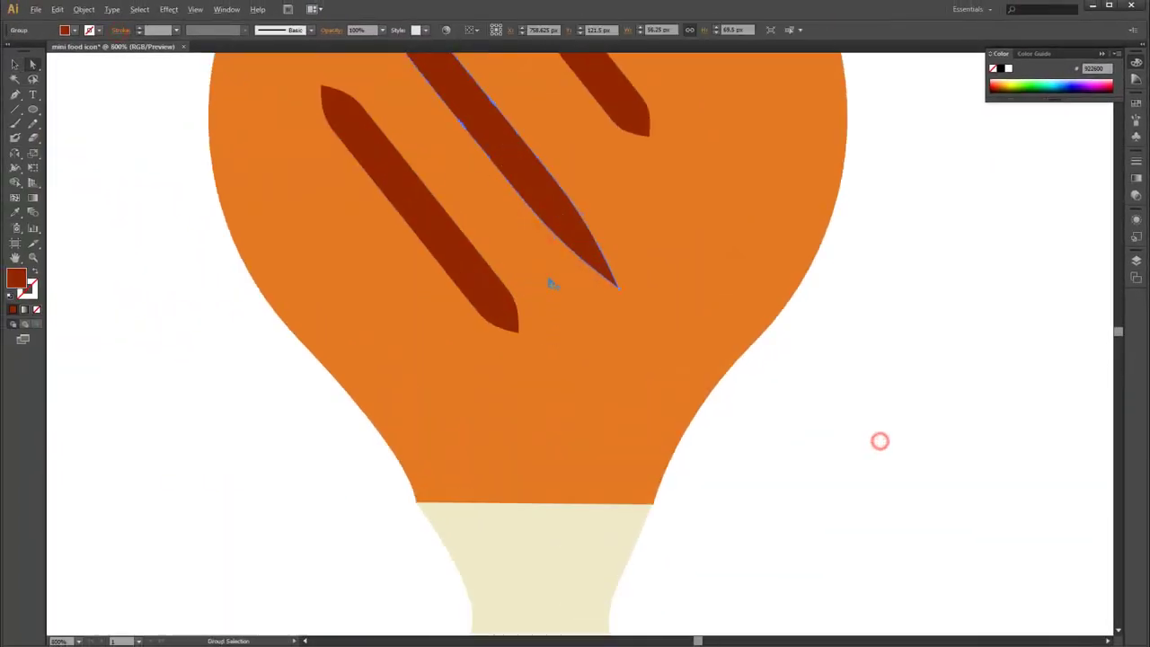
left_click(620, 290)
left_click_drag(620, 291, 595, 260)
left_click_drag(521, 176, 572, 304)
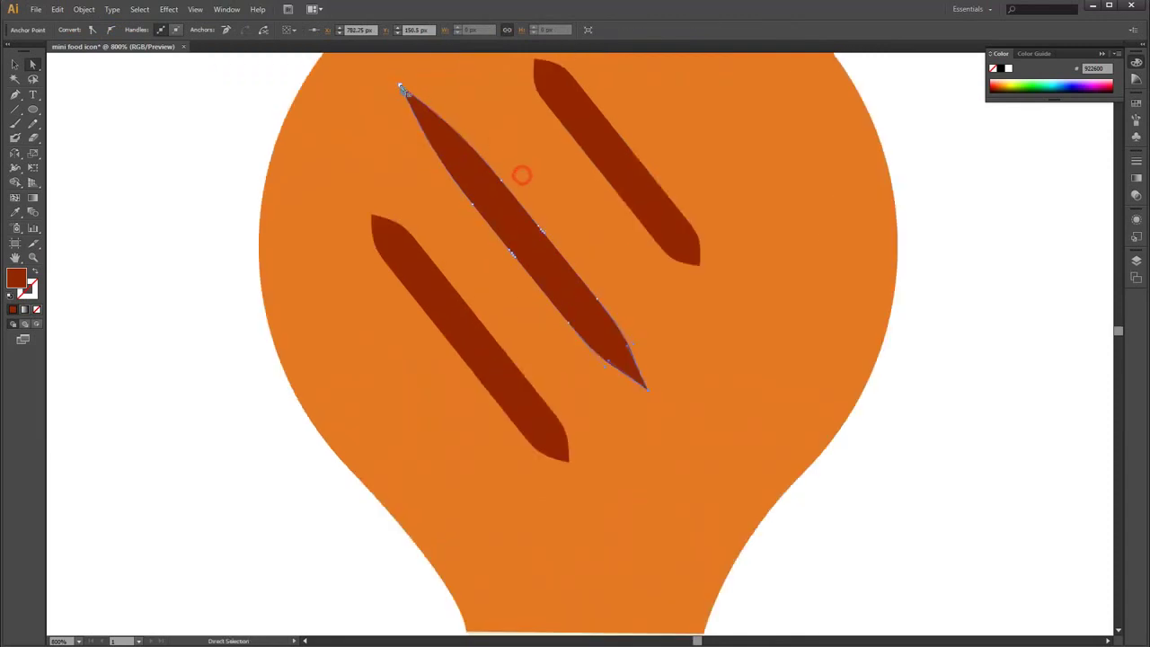
left_click_drag(402, 89, 423, 108)
Round off the middle stripe's bottom and top ends
scroll(653, 351, "down", 1)
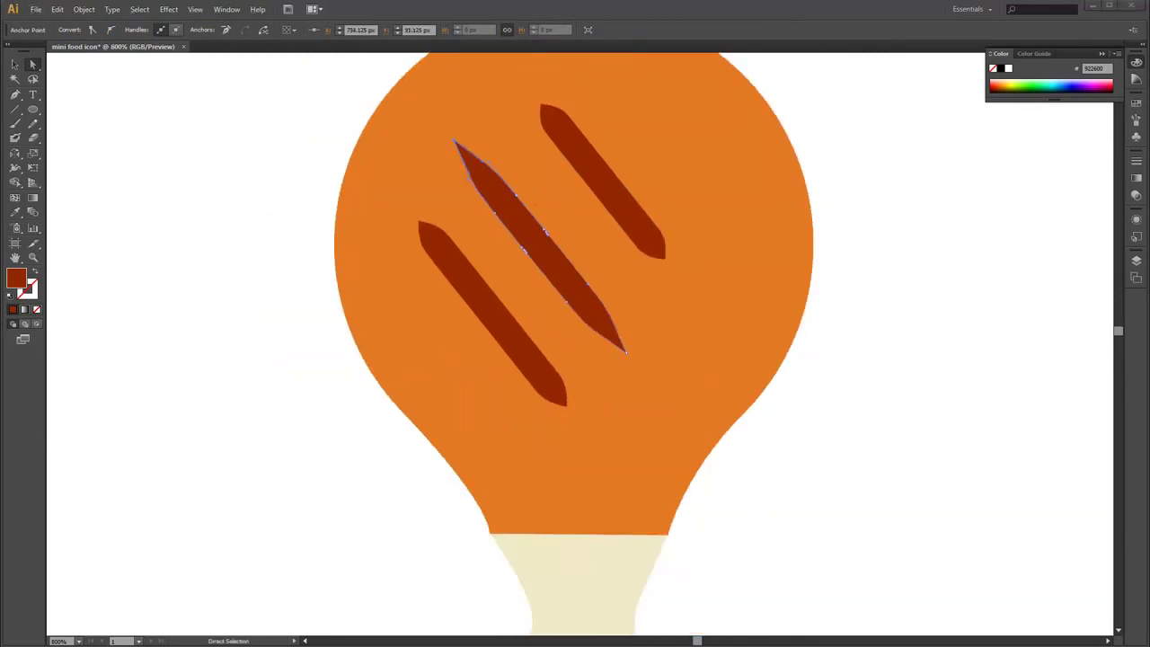
scroll(620, 310, "up", 1)
left_click_drag(631, 372, 602, 299)
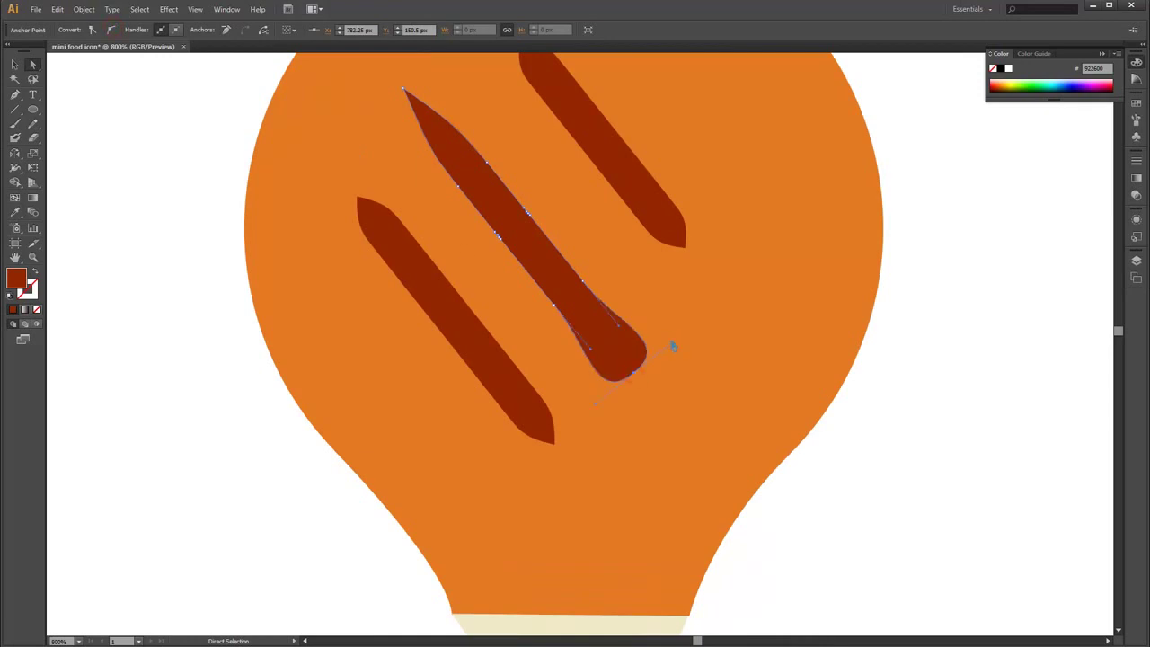
left_click_drag(531, 195, 567, 258)
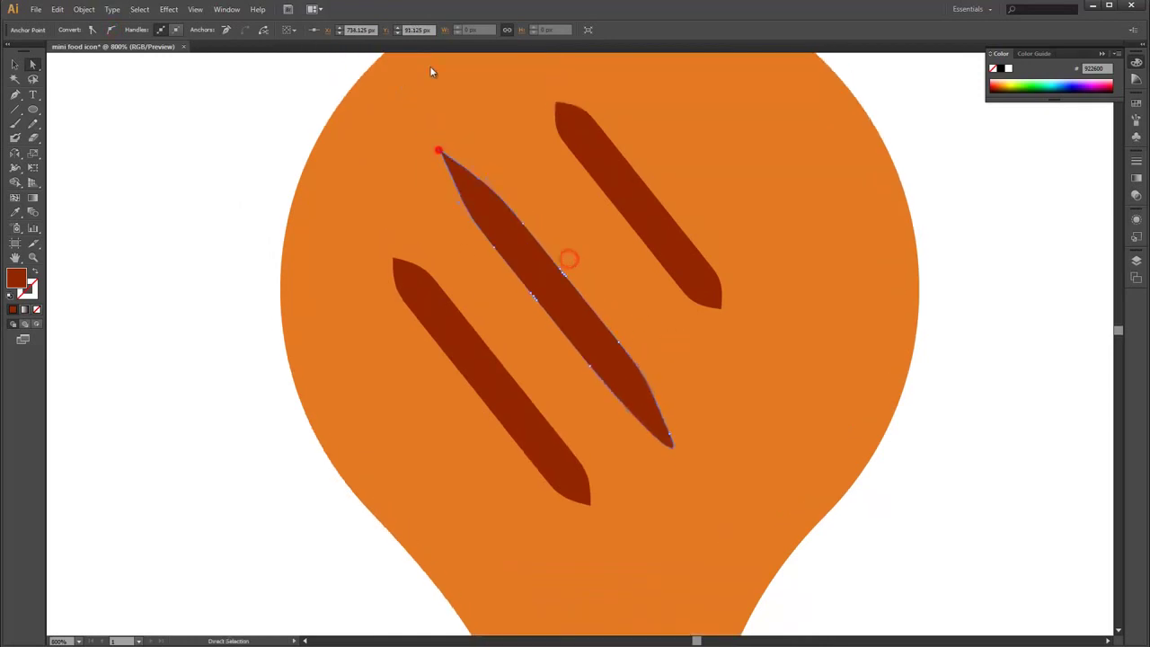
left_click_drag(438, 153, 492, 113)
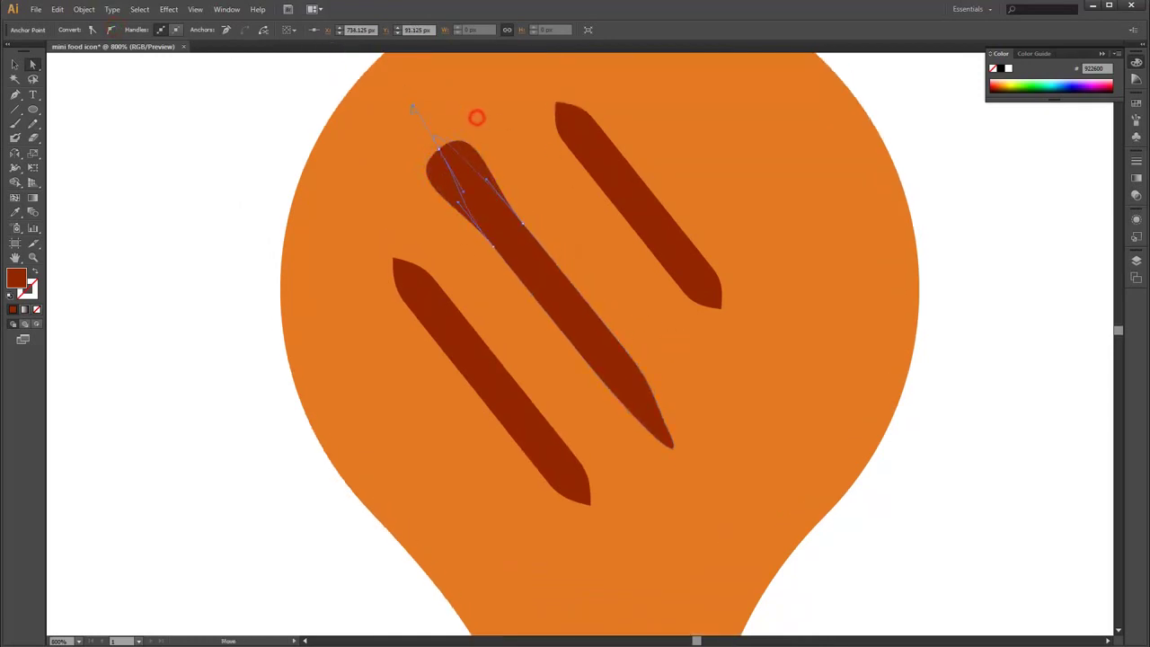
left_click(922, 177)
scroll(710, 275, "down", 1)
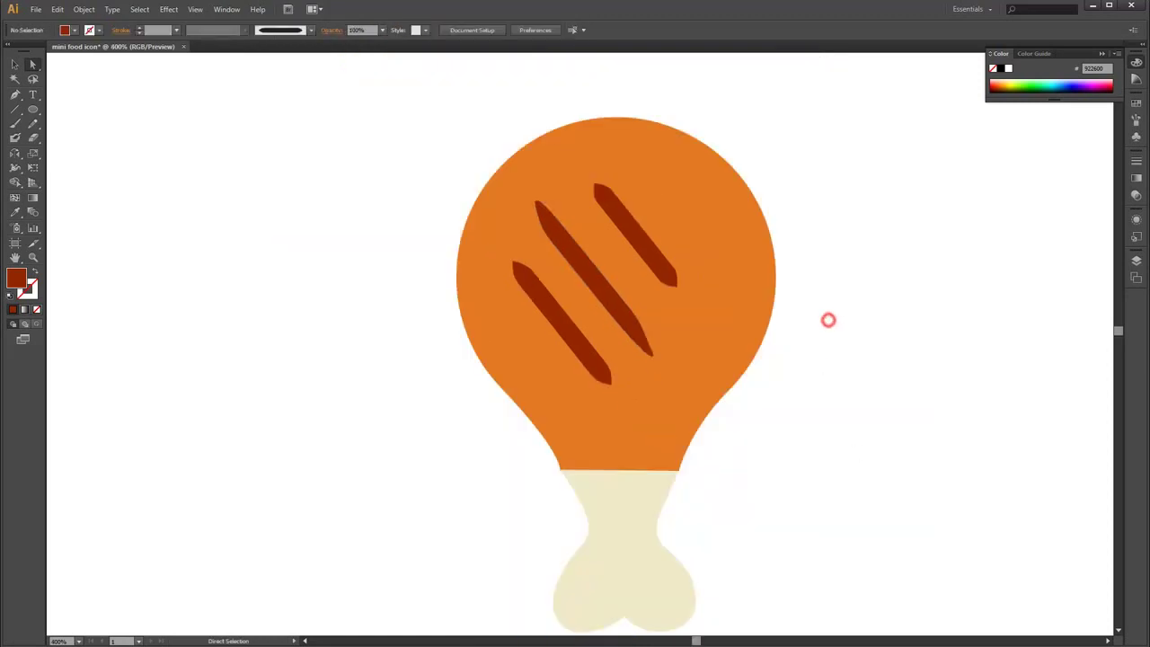
scroll(547, 432, "up", 1)
Pen-draw a small highlight and a long highlight shape along the left stripe
left_click_drag(570, 340, 585, 353)
left_click(547, 288)
left_click(517, 267)
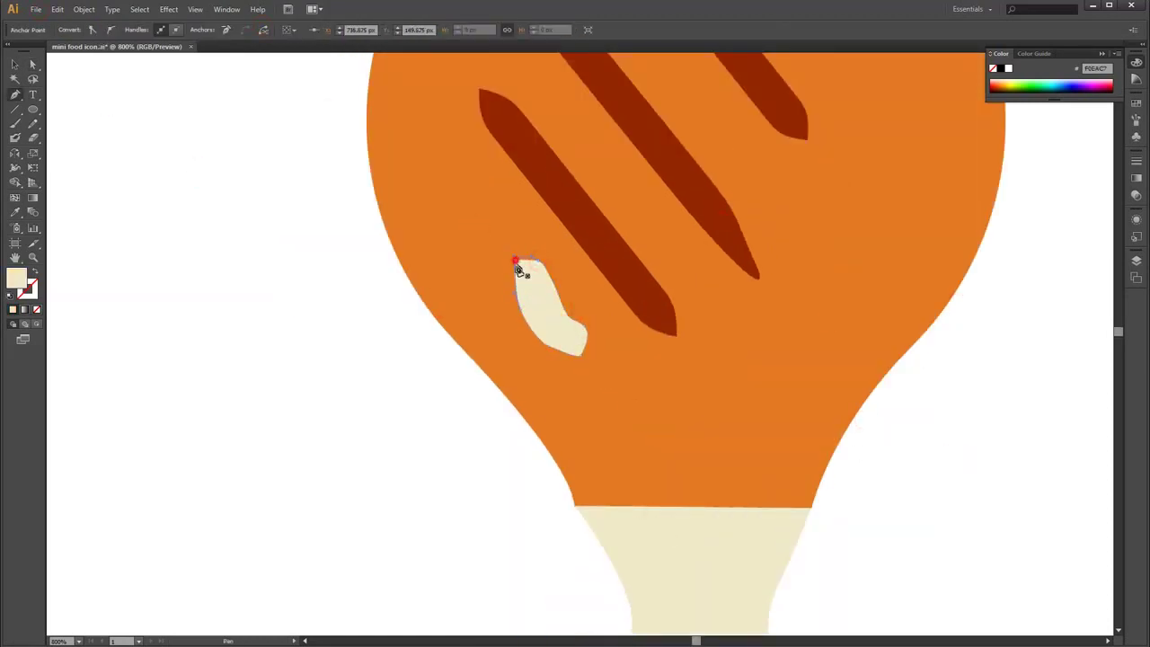
left_click_drag(517, 267, 496, 324)
left_click(528, 161)
left_click(602, 276)
left_click(633, 305)
left_click_drag(665, 312, 664, 286)
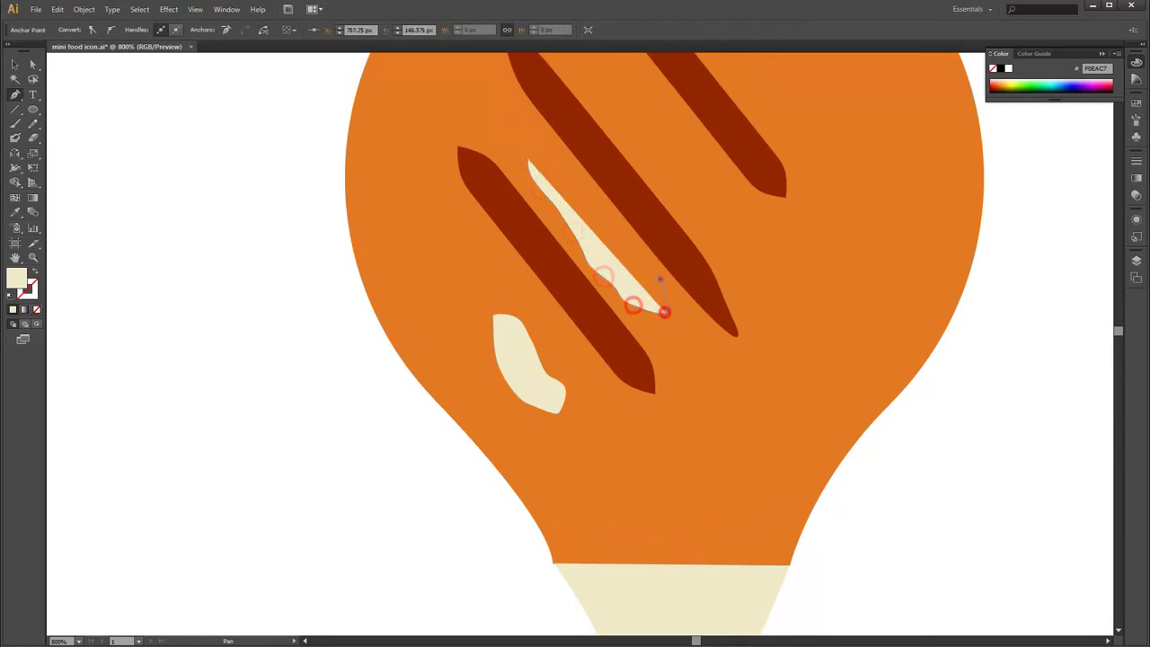
left_click(605, 211)
left_click(539, 153)
left_click(517, 128)
left_click(529, 168)
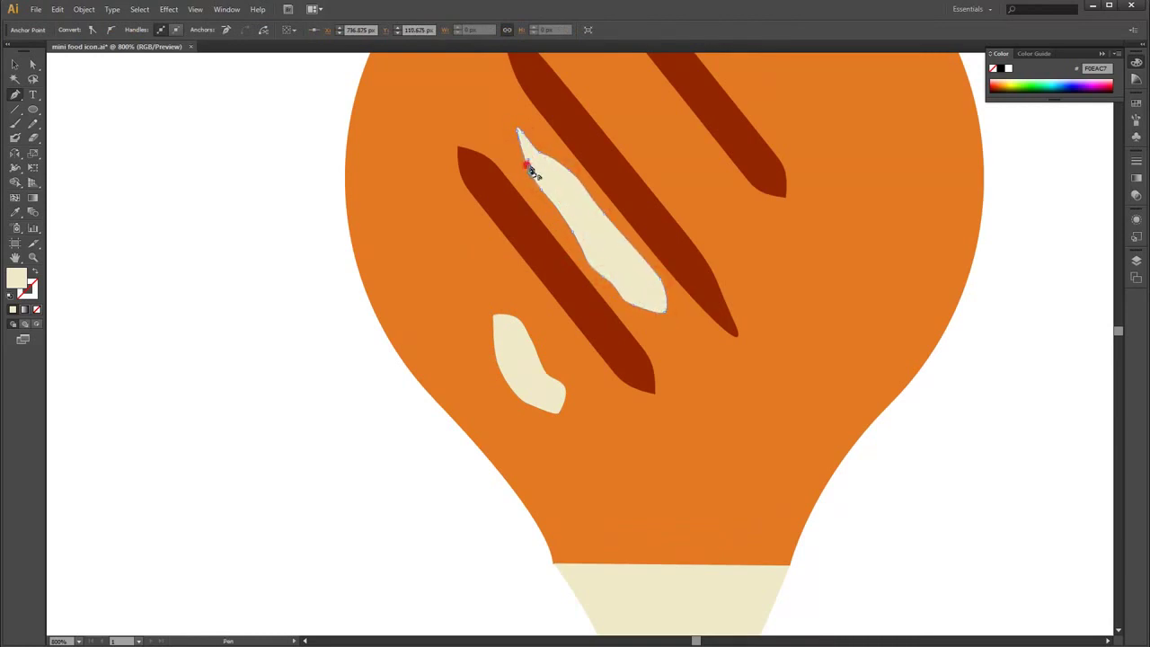
Draw a closed highlight shape between the middle and right stripes
key("a")
left_click(531, 169)
left_click(671, 175)
scroll(665, 134, "up", 3)
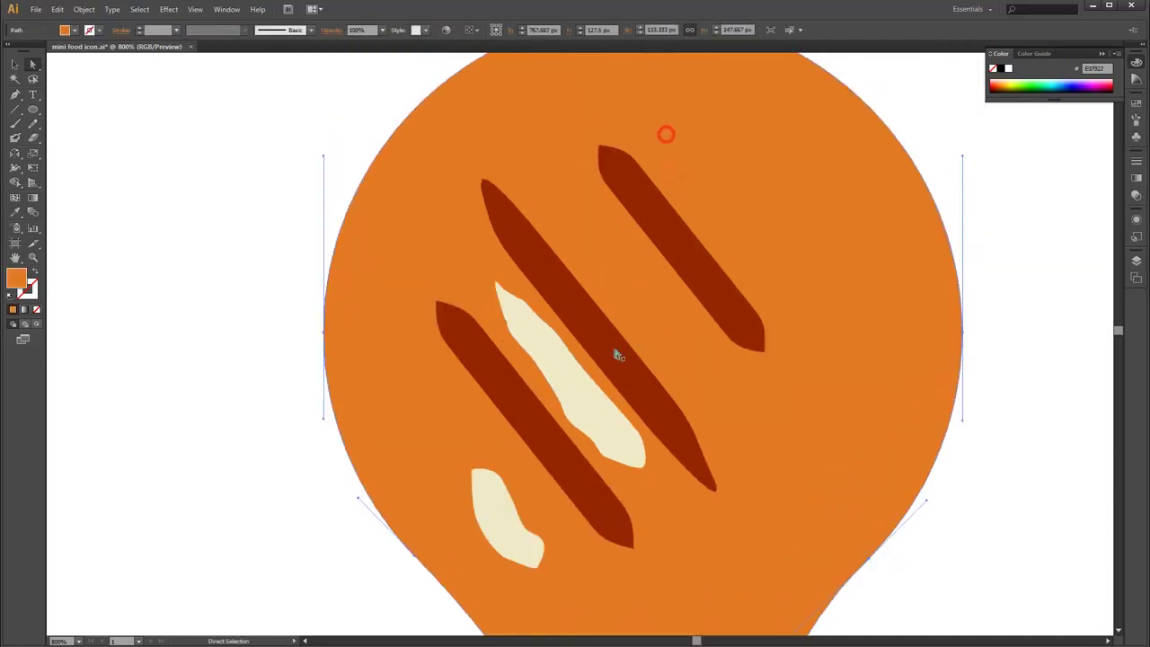
left_click(671, 357)
left_click(630, 308)
left_click(596, 257)
left_click(549, 185)
left_click(625, 233)
left_click(685, 323)
left_click(703, 349)
left_click(670, 358)
Fill the new highlight with the cream colour using the Eyedropper
key("i")
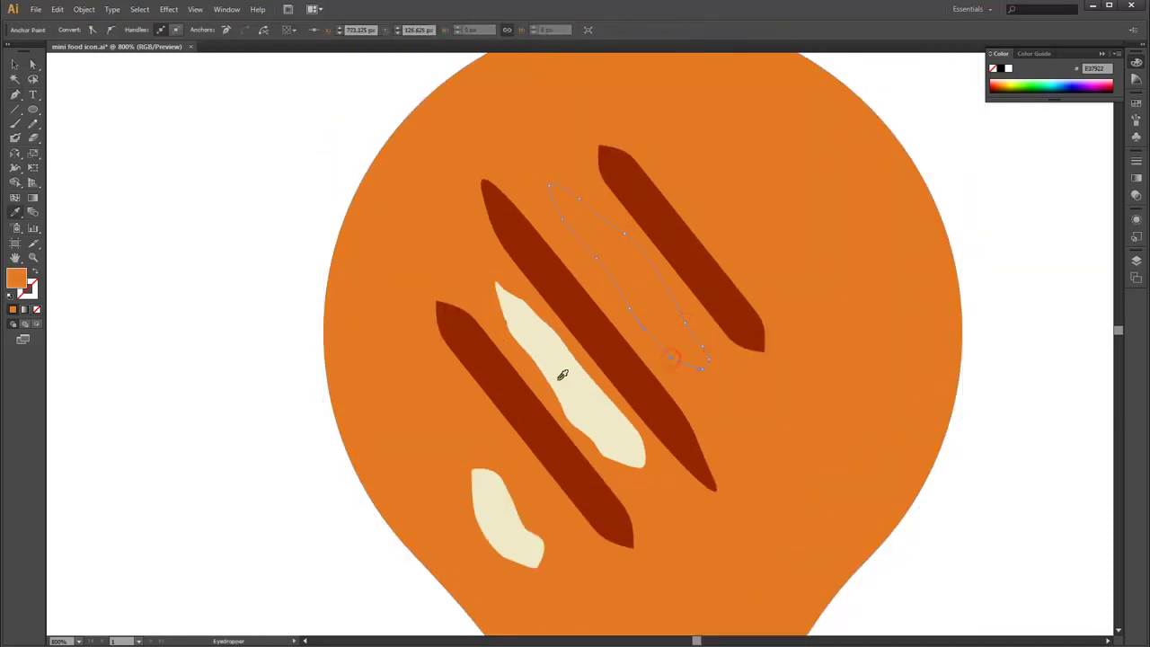
left_click(558, 379)
key("p")
left_click(731, 249, "ctrl")
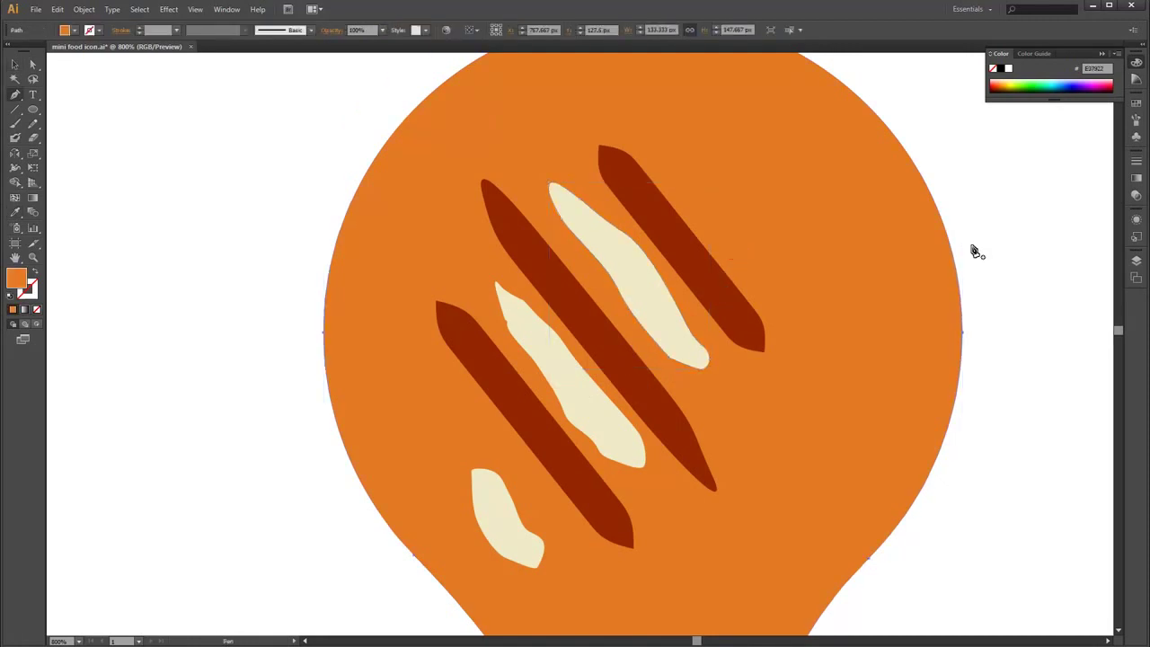
key("v")
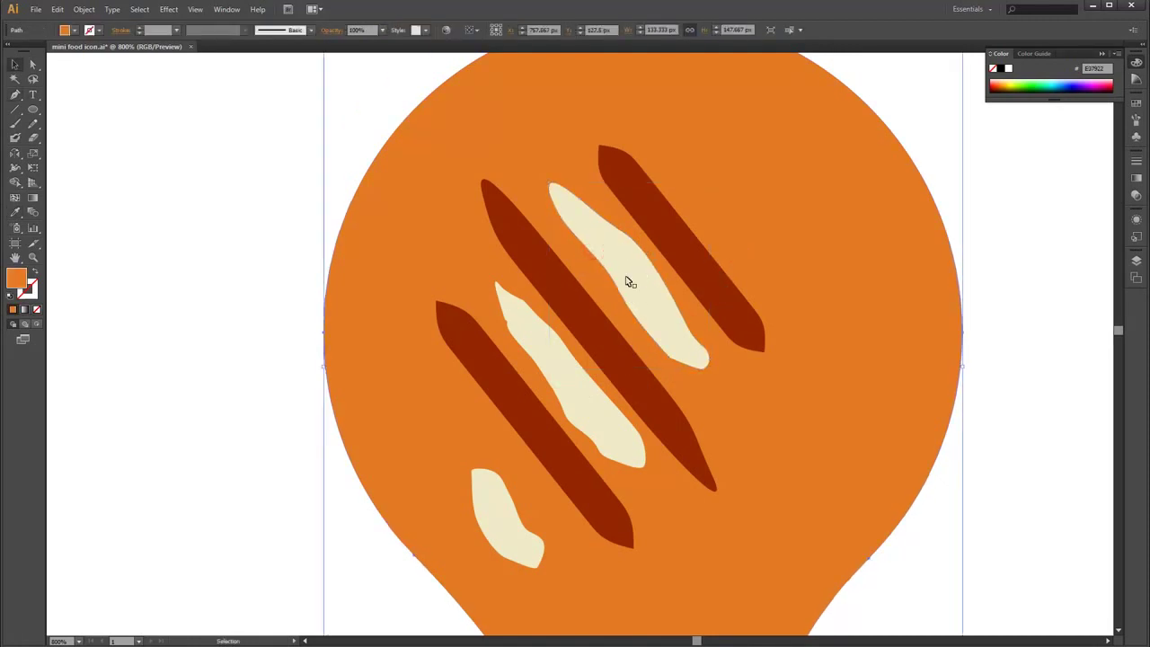
left_click(628, 278)
key("p")
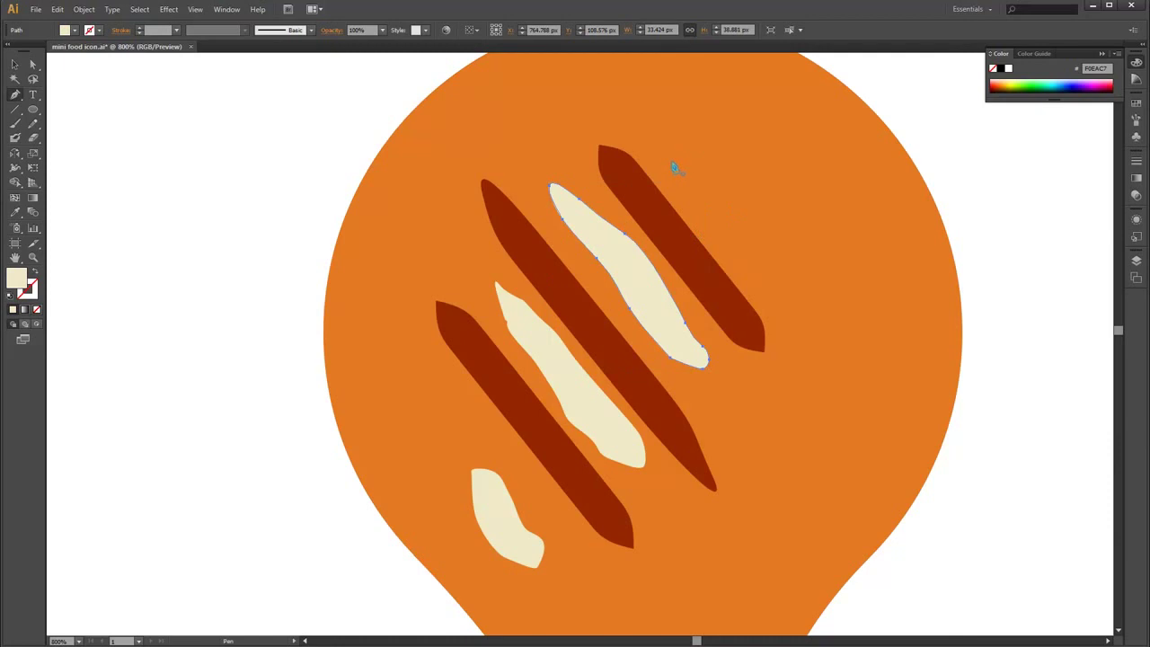
Draw a fourth highlight right of the right stripe and bulge its upper-right edge
left_click(673, 154)
left_click_drag(765, 258, 768, 231)
left_click_drag(732, 176, 670, 142)
left_click(670, 138)
key("ctrl")
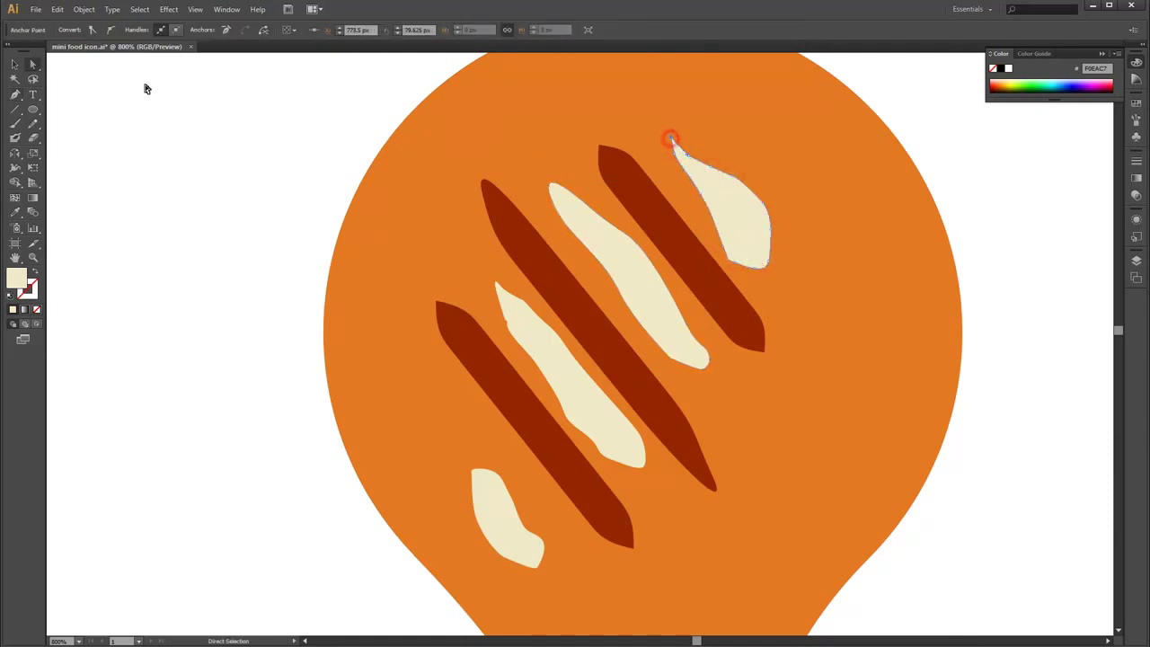
left_click_drag(691, 155, 737, 177)
Finish the right highlight, then select all four cream drumstick highlights
left_click(702, 194)
left_click(898, 176)
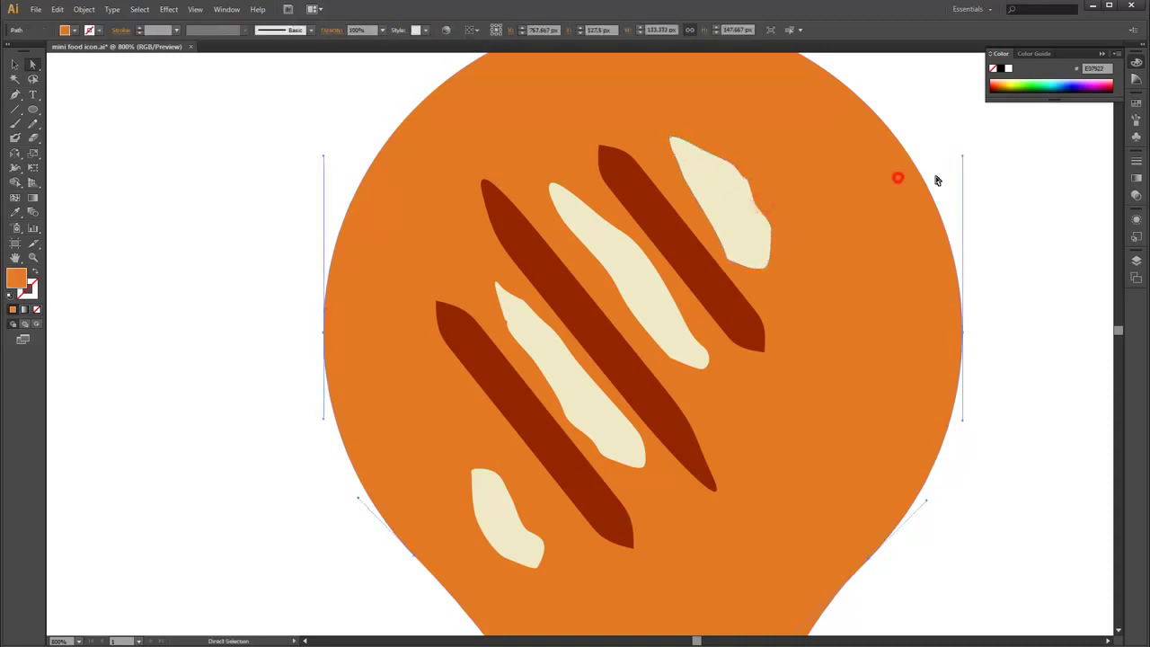
key("ctrl+minus")
key("ctrl+minus")
key("ctrl+minus")
left_click(730, 245)
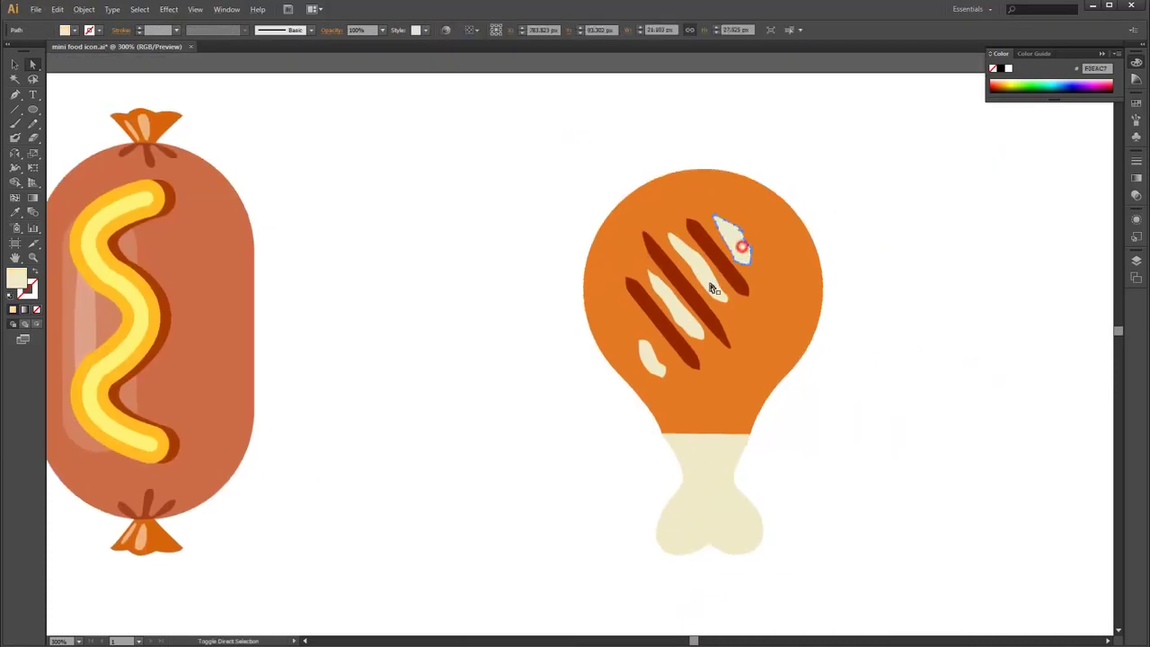
left_click(708, 262, "shift")
left_click(683, 317, "shift")
left_click(652, 365, "shift")
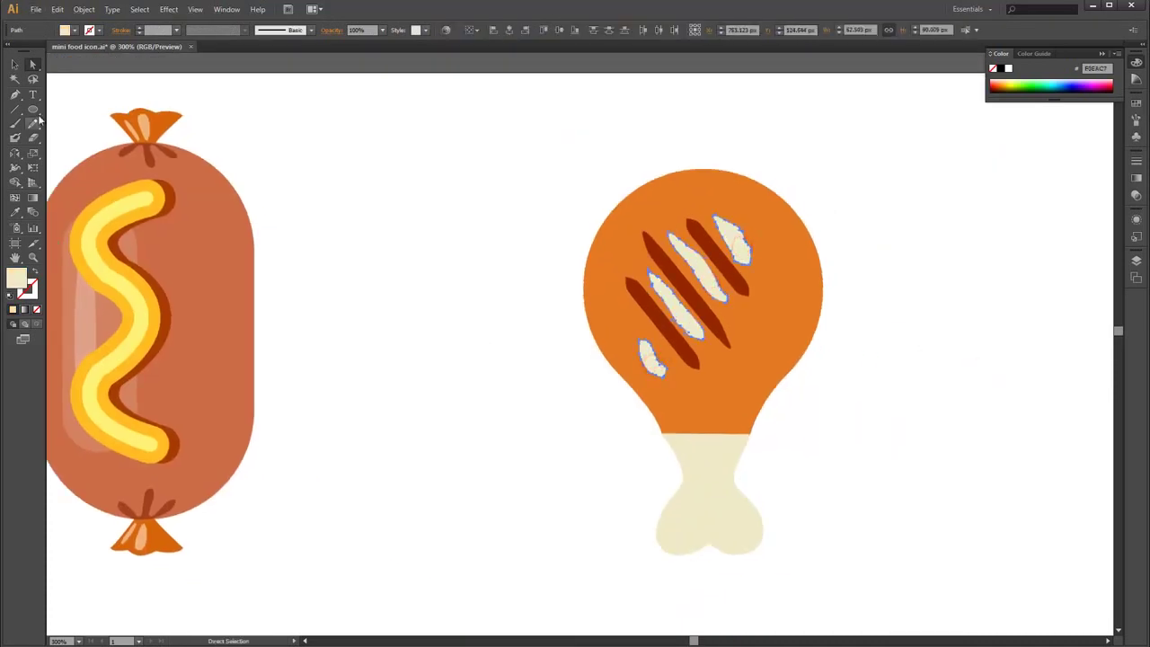
Change the selected highlights' fill to light orange F6A859
double_click(22, 280)
left_click(884, 262)
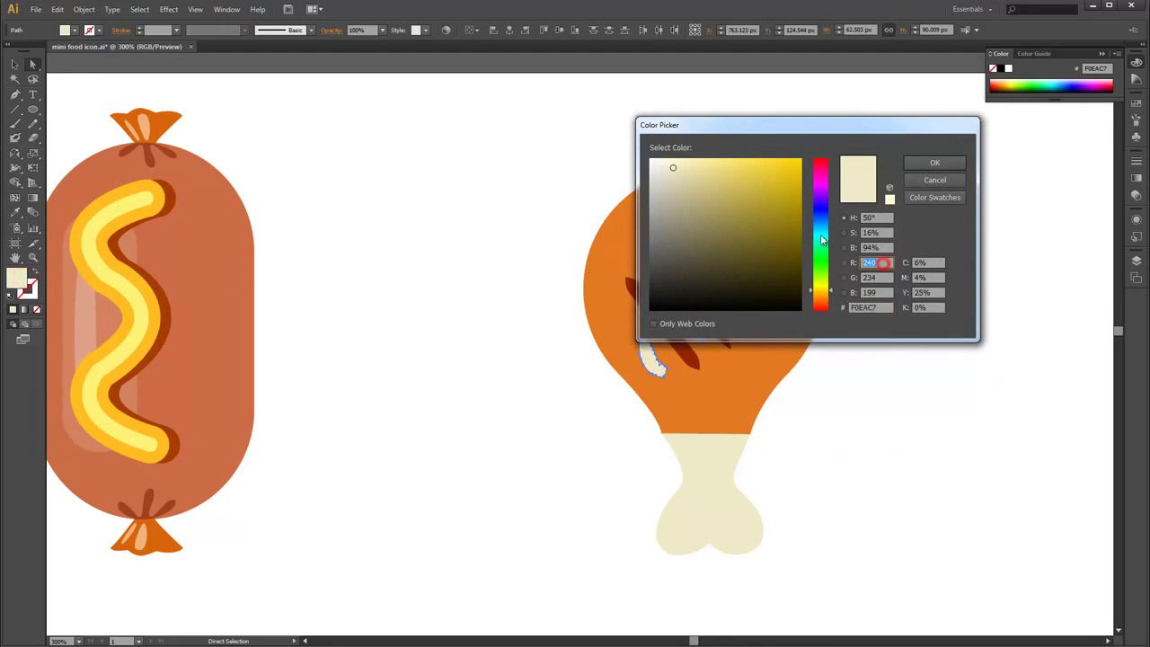
key("Tab")
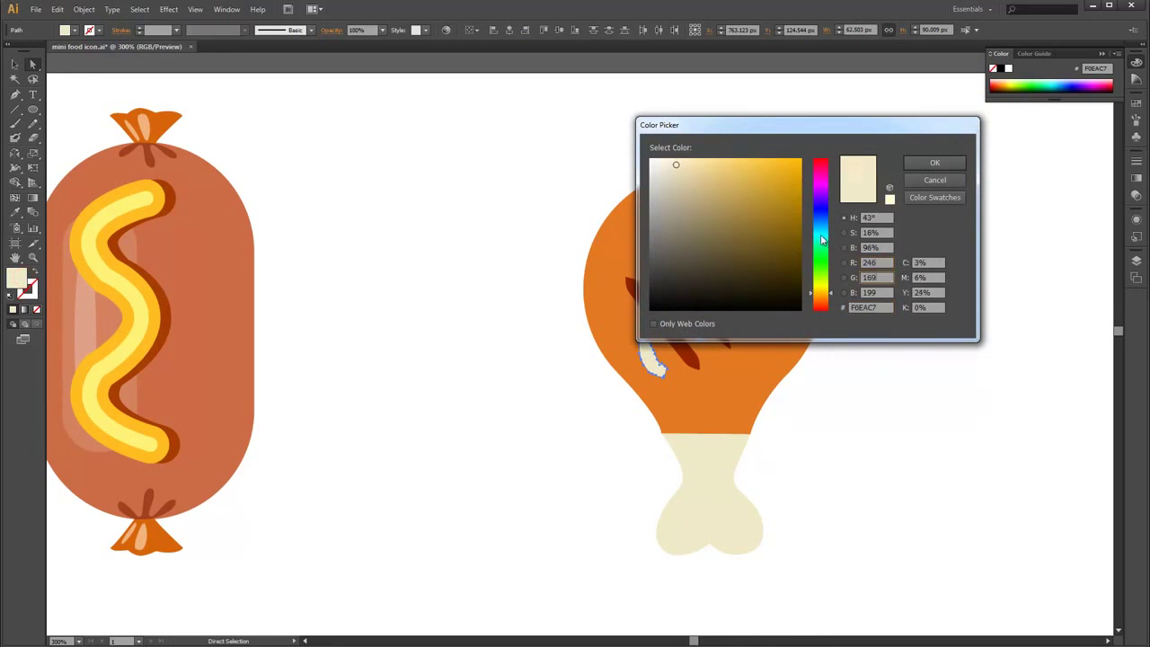
key("Tab")
type("89")
key("Return")
left_click(876, 216)
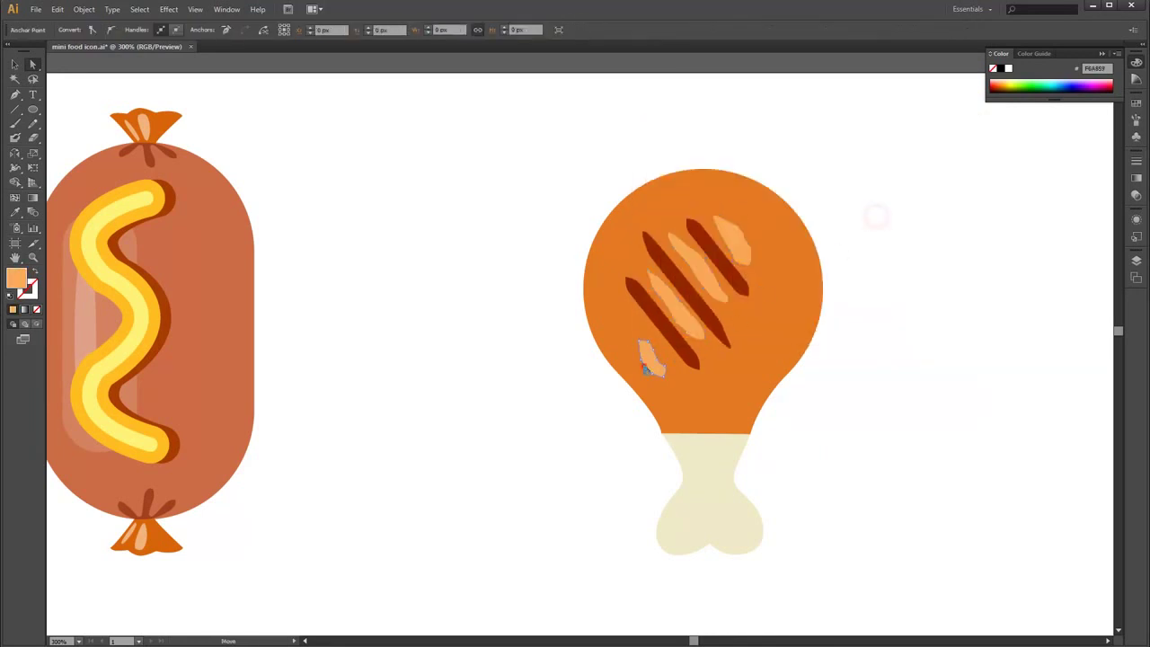
left_click(885, 329)
key("ctrl+minus")
key("ctrl+minus")
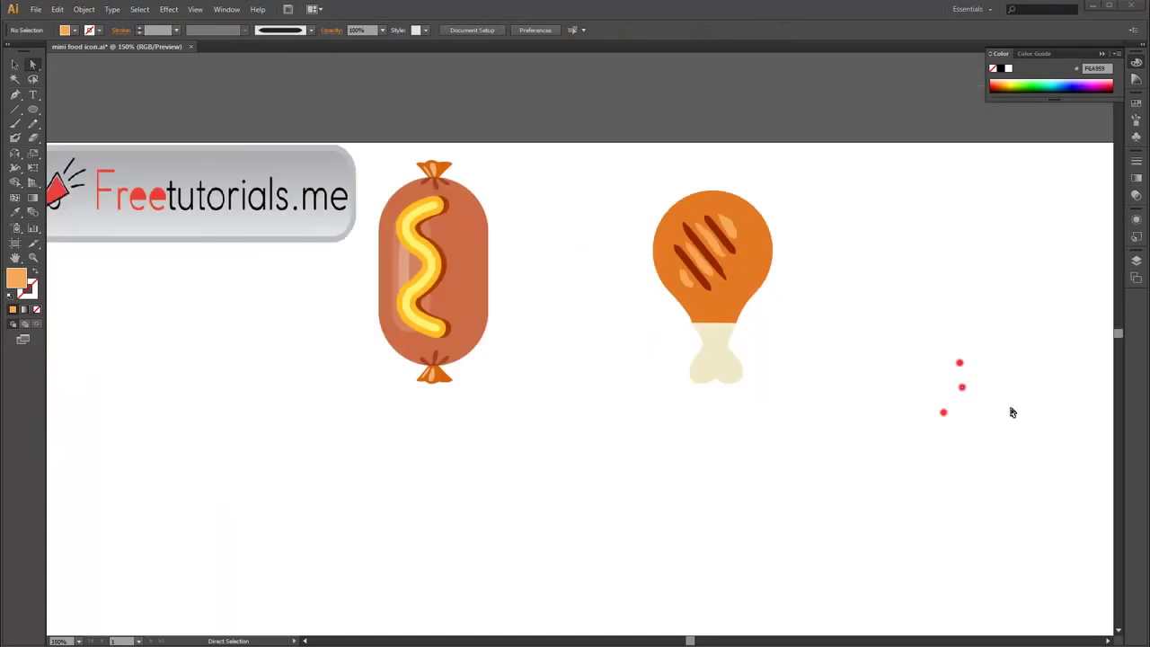
key("ctrl+plus")
key("ctrl+plus")
Group all the drumstick parts into a single object
left_click_drag(519, 168, 661, 256)
right_click(661, 256)
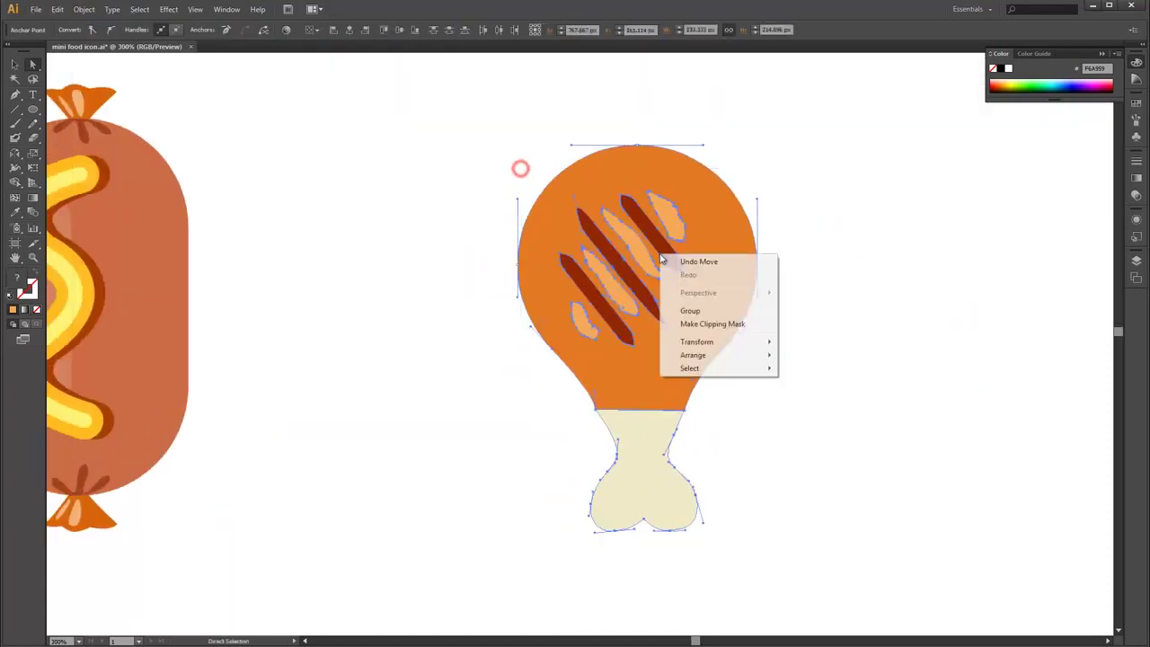
left_click(690, 311)
key("ctrl+minus")
key("ctrl+minus")
key("ctrl+minus")
Move the drumstick to the artboard's left side with the sausage below it
left_click_drag(750, 297, 358, 367)
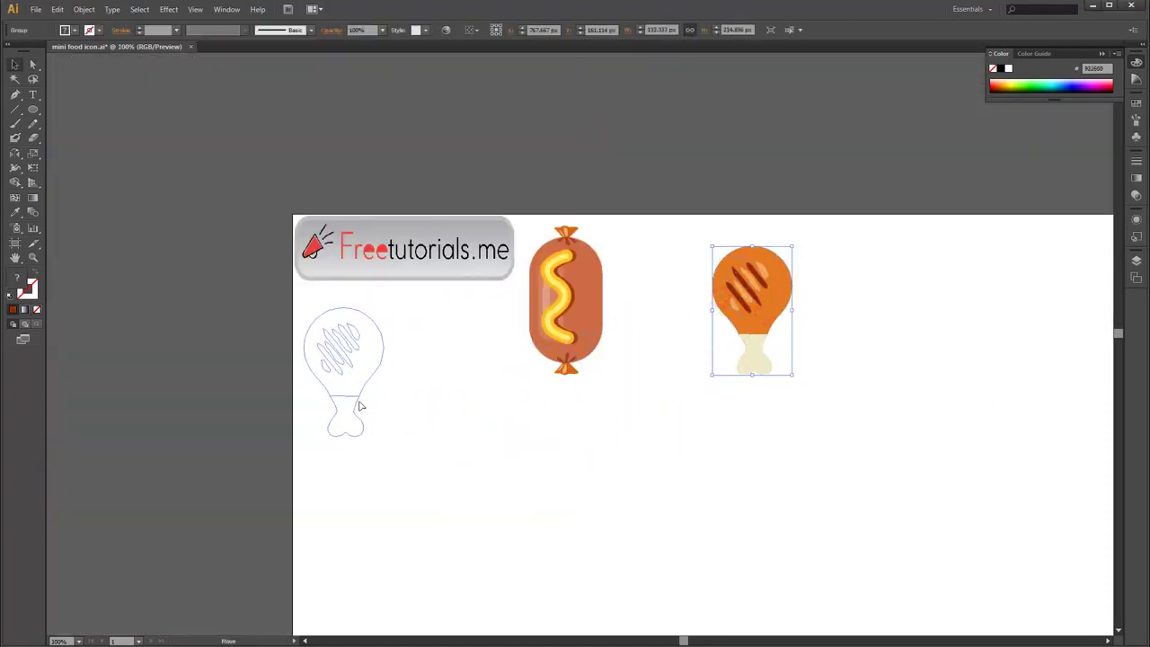
scroll(512, 313, "down", 2)
key("ctrl+minus")
left_click_drag(575, 259, 449, 468)
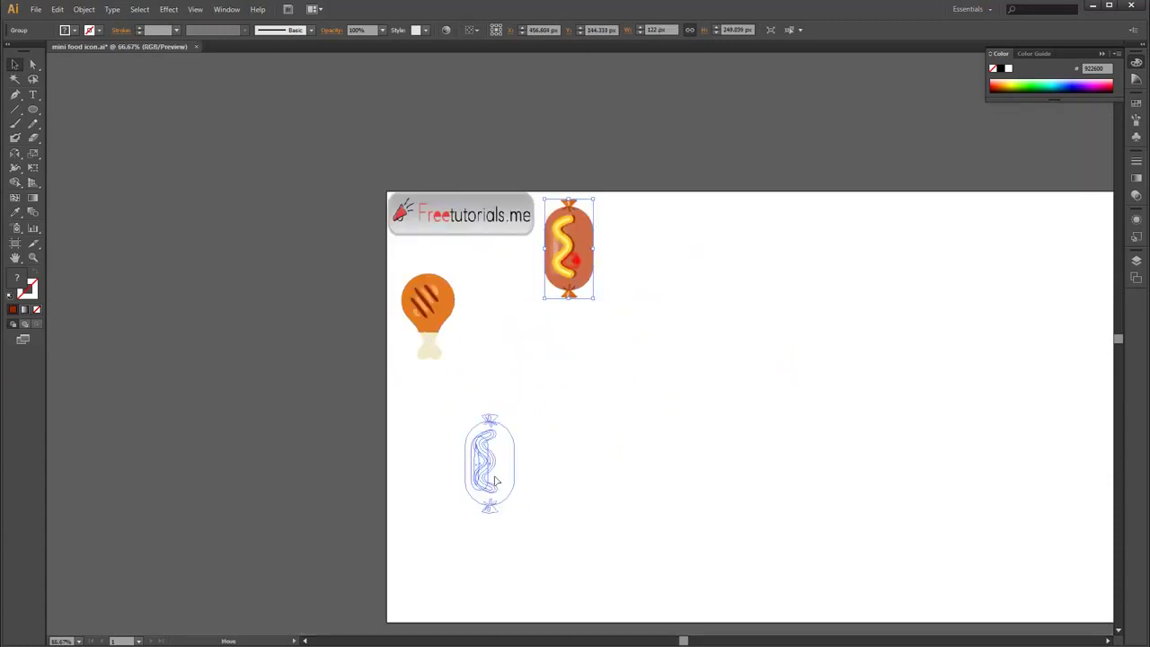
left_click(639, 387)
left_click_drag(767, 385, 707, 303)
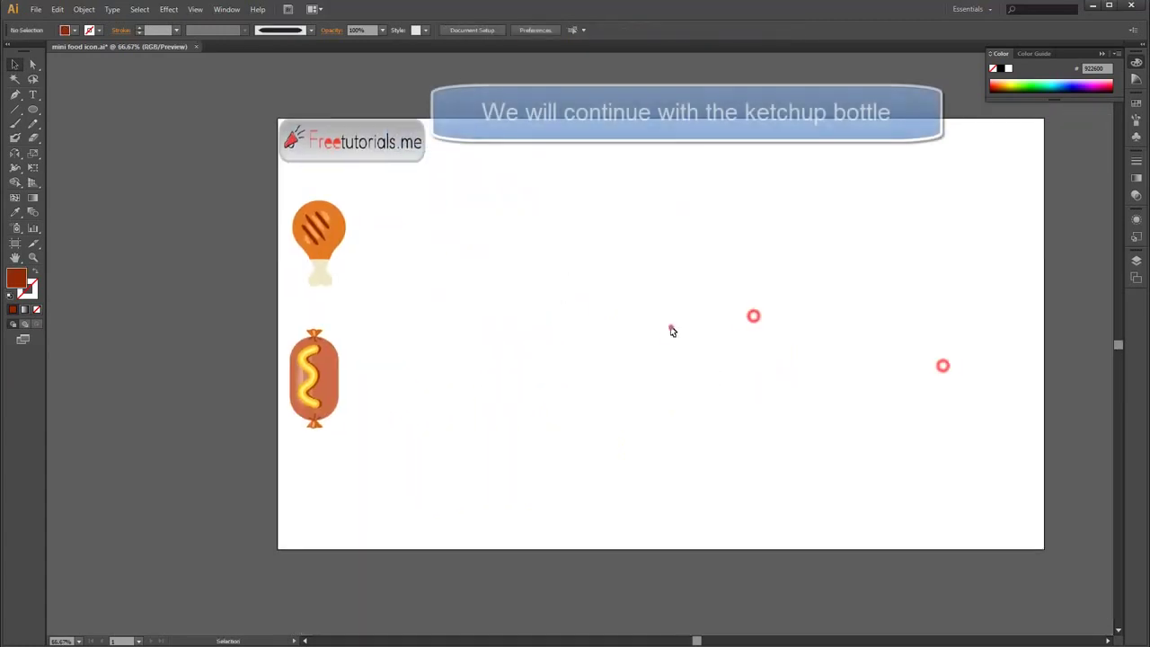
key("ctrl+plus")
scroll(554, 372, "down", 2)
Draw a dark red near-square rectangle as the ketchup bottle body
left_click(33, 111)
left_click(81, 103)
mouse_move(477, 303)
left_mouse_down()
mouse_move(591, 408)
mouse_move(585, 475)
mouse_move(587, 459)
left_mouse_up()
mouse_move(630, 398)
left_mouse_down()
mouse_move(899, 386)
mouse_move(693, 374)
left_mouse_up()
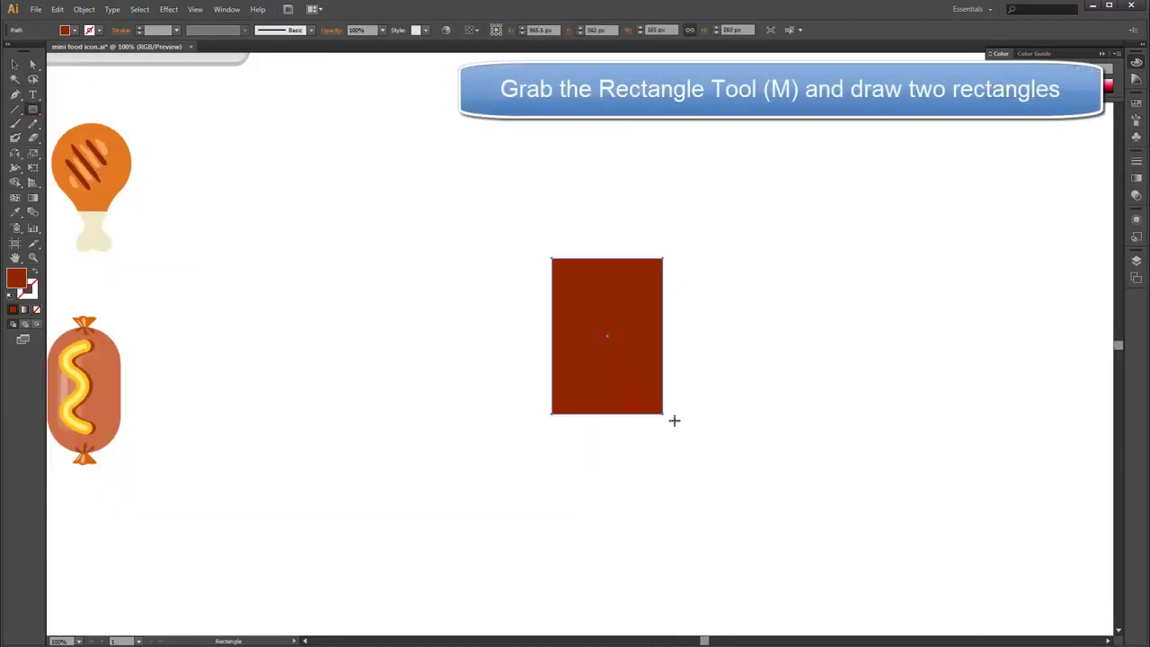
mouse_move(664, 415)
left_mouse_down()
mouse_move(629, 365)
mouse_move(589, 339)
left_mouse_up()
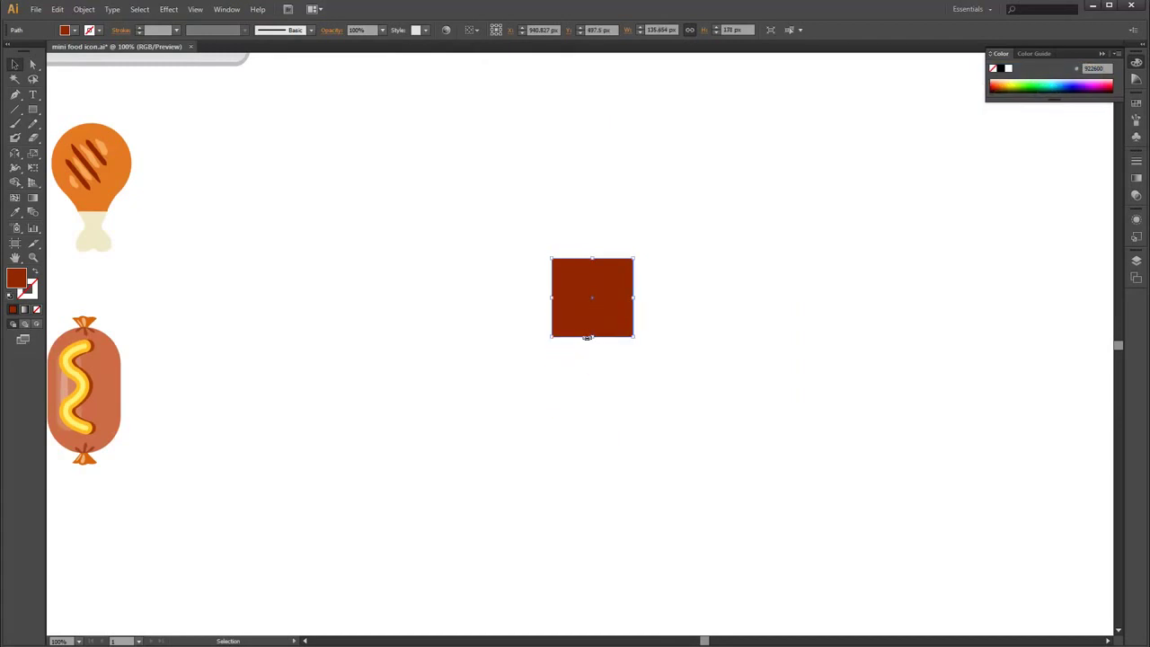
left_click(669, 276)
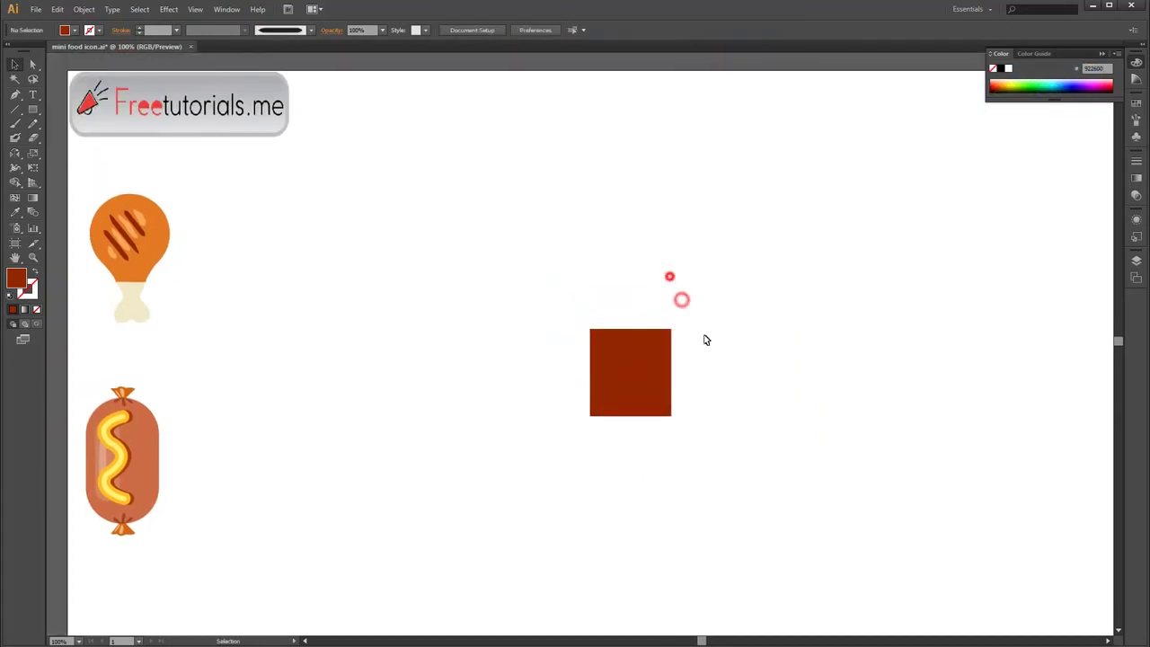
Add a small flat cap rectangle above the body and centre both horizontally
left_click(40, 107)
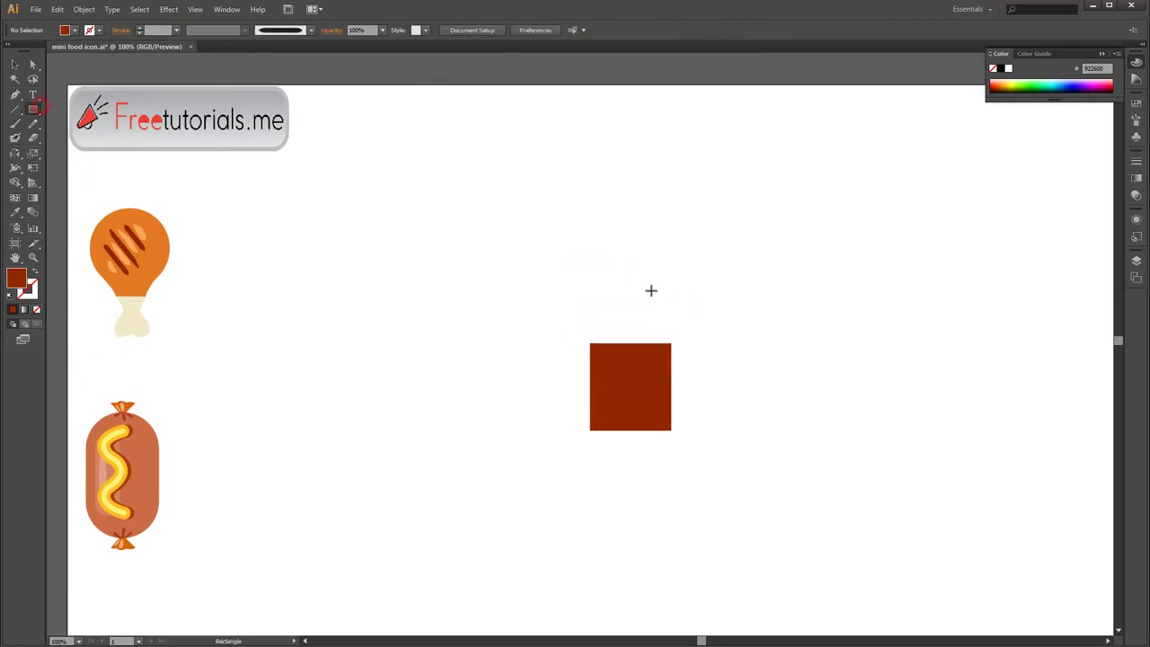
scroll(663, 272, "up", 1, "alt")
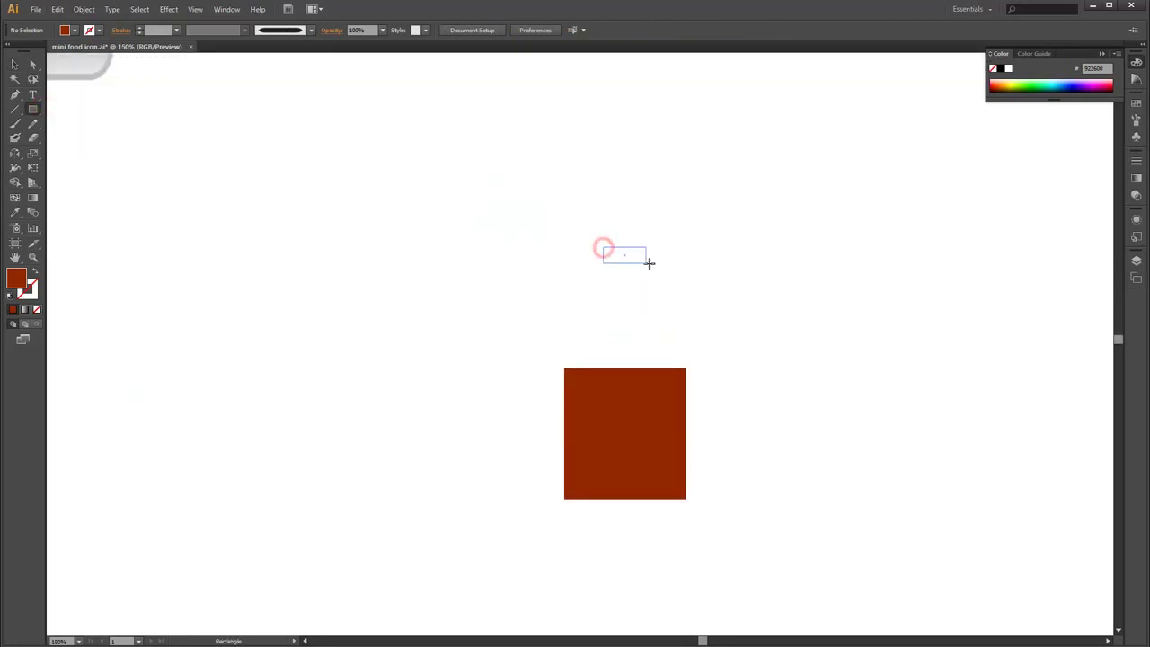
left_click_drag(656, 263, 656, 264)
left_click_drag(616, 352, 826, 346)
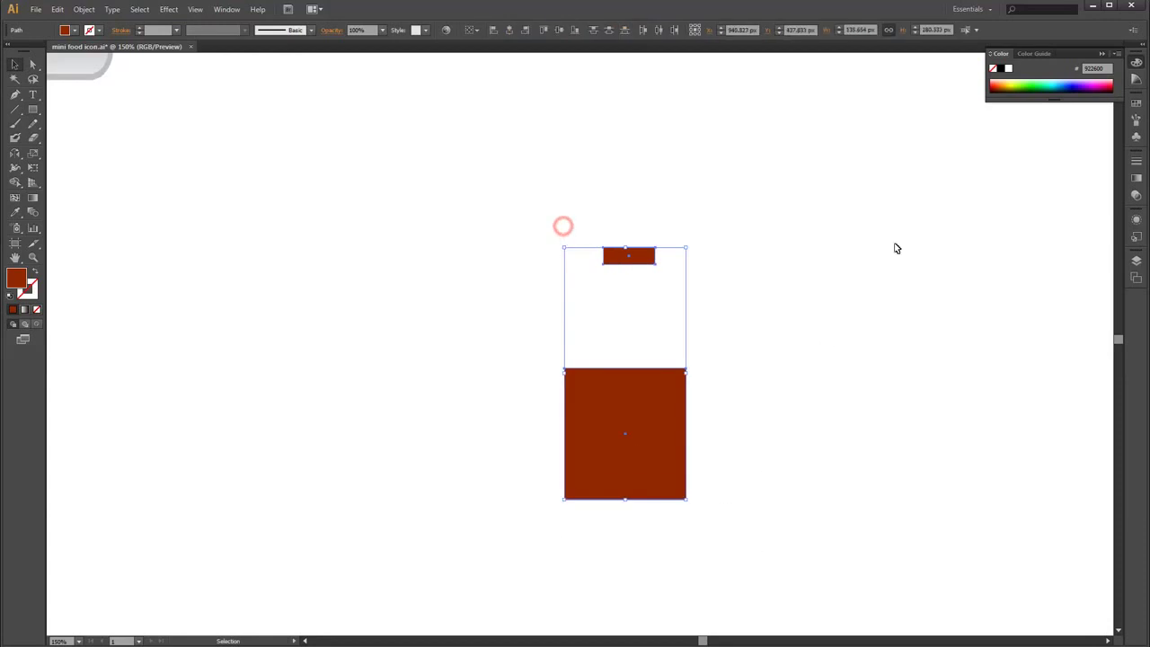
left_click(226, 9)
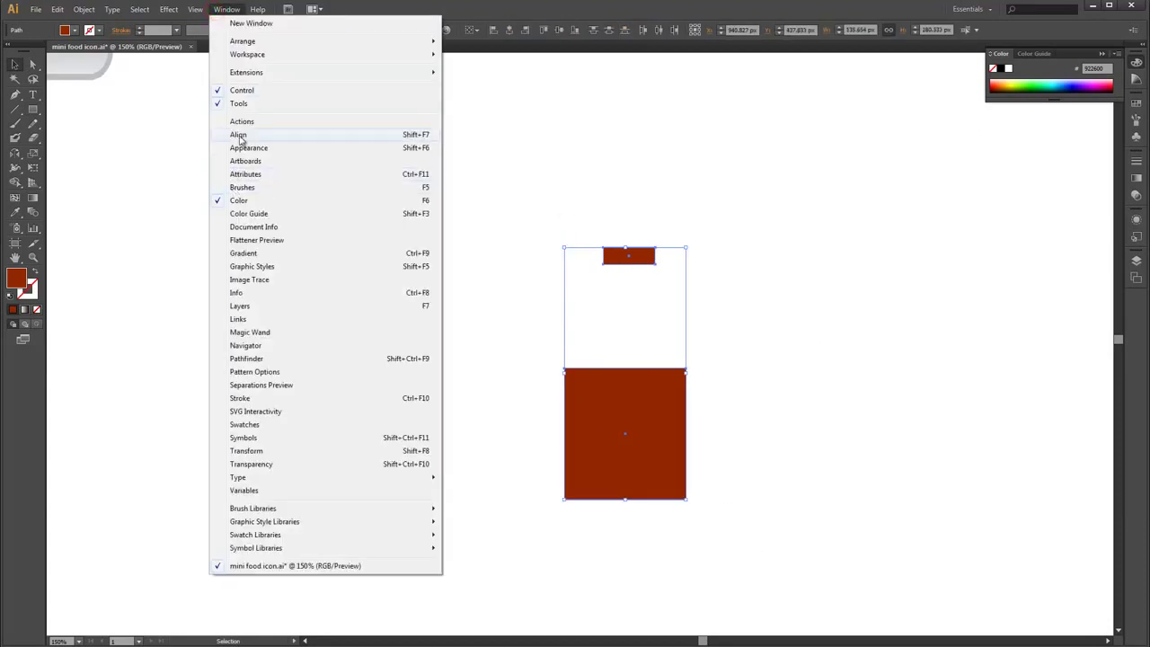
left_click(235, 134)
left_click(852, 171)
left_click(813, 296)
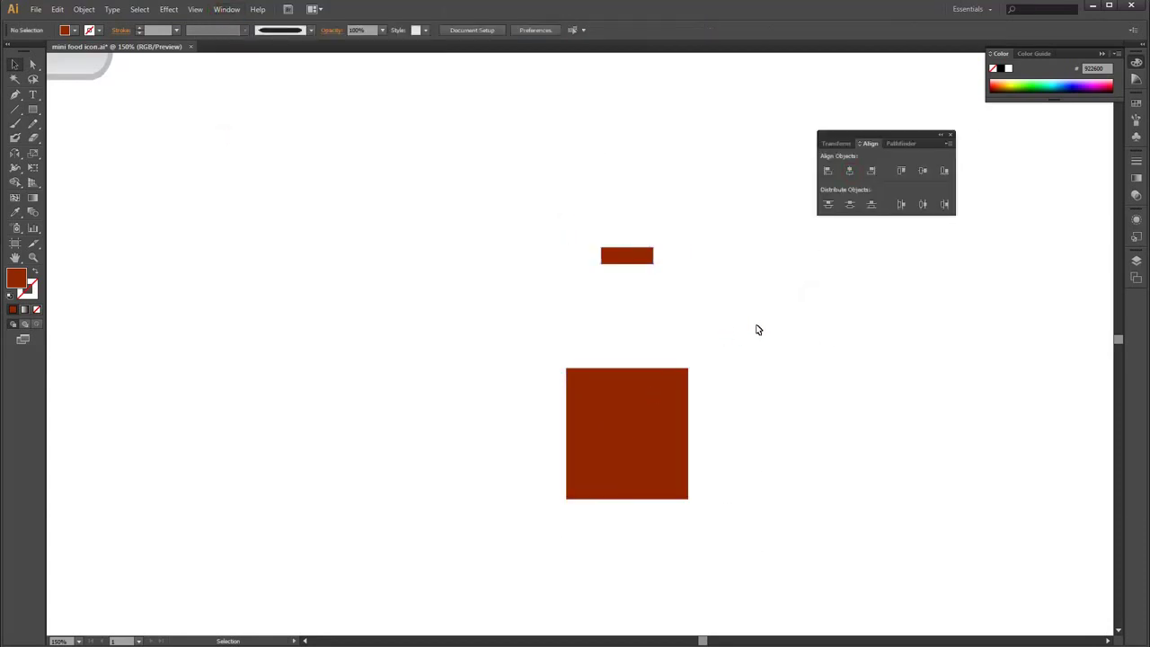
Draw a tapered shoulder trapezoid linking the cap's bottom corners to the body's top corners
scroll(617, 289, "up", 1)
scroll(552, 401, "up", 2)
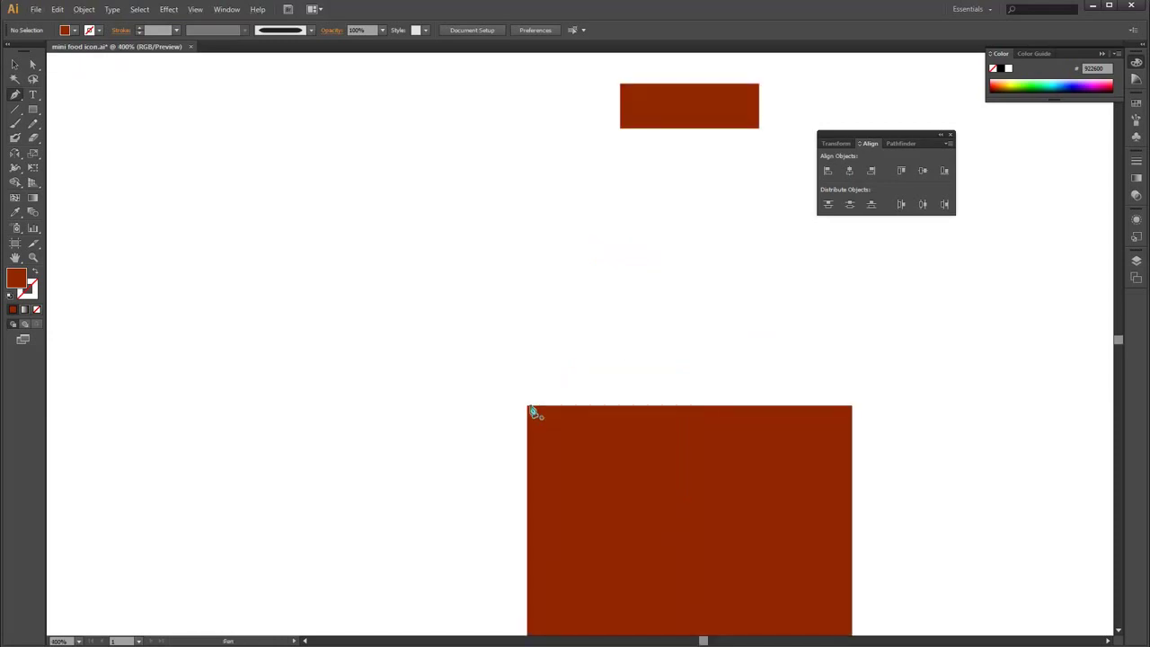
left_click(530, 411)
scroll(588, 269, "up", 2)
scroll(551, 236, "up", 1)
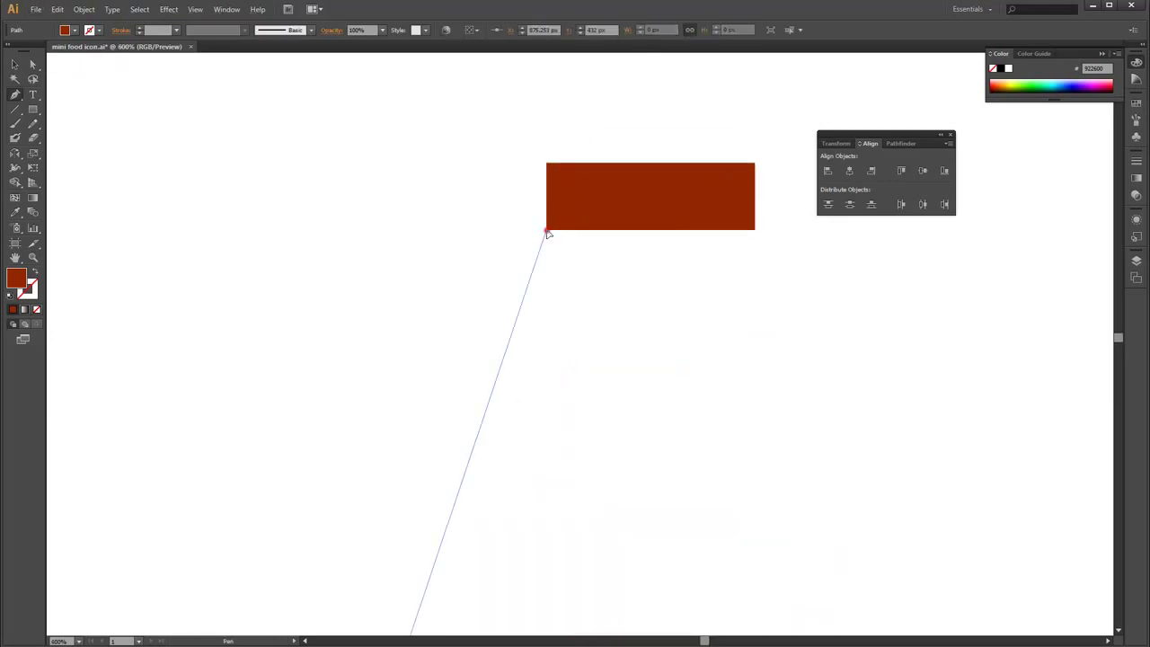
left_click(548, 234)
scroll(722, 249, "up", 1)
scroll(721, 248, "up", 1)
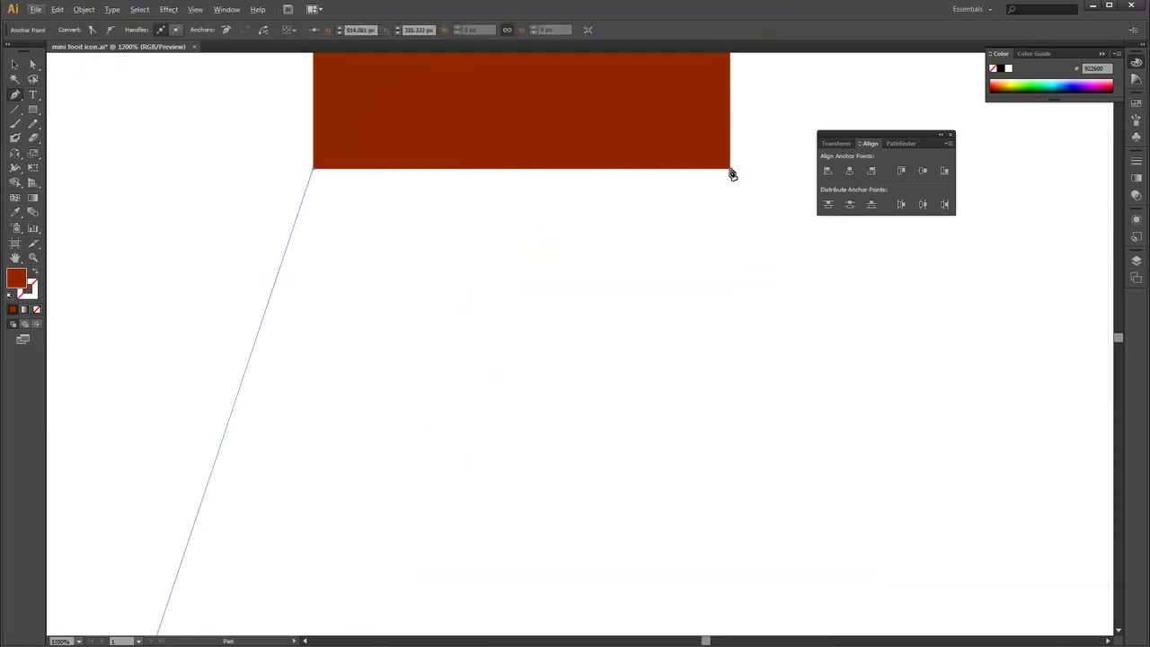
left_click(732, 170)
scroll(685, 216, "down", 5)
scroll(779, 290, "right", 3)
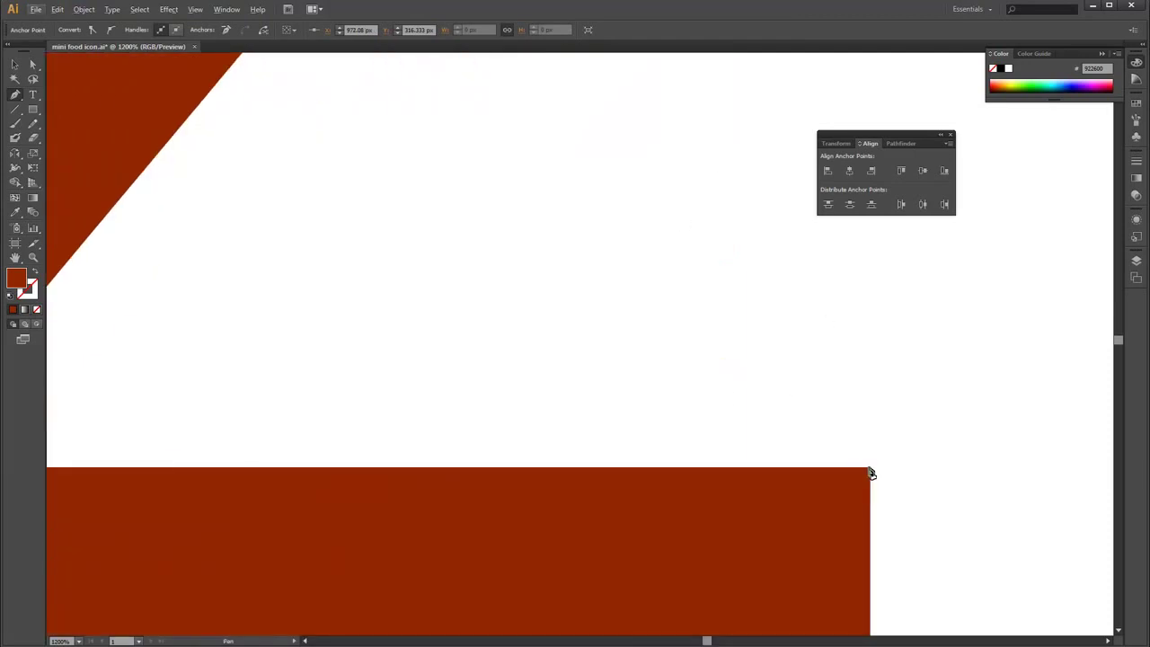
left_click(870, 473)
scroll(291, 432, "left", 6)
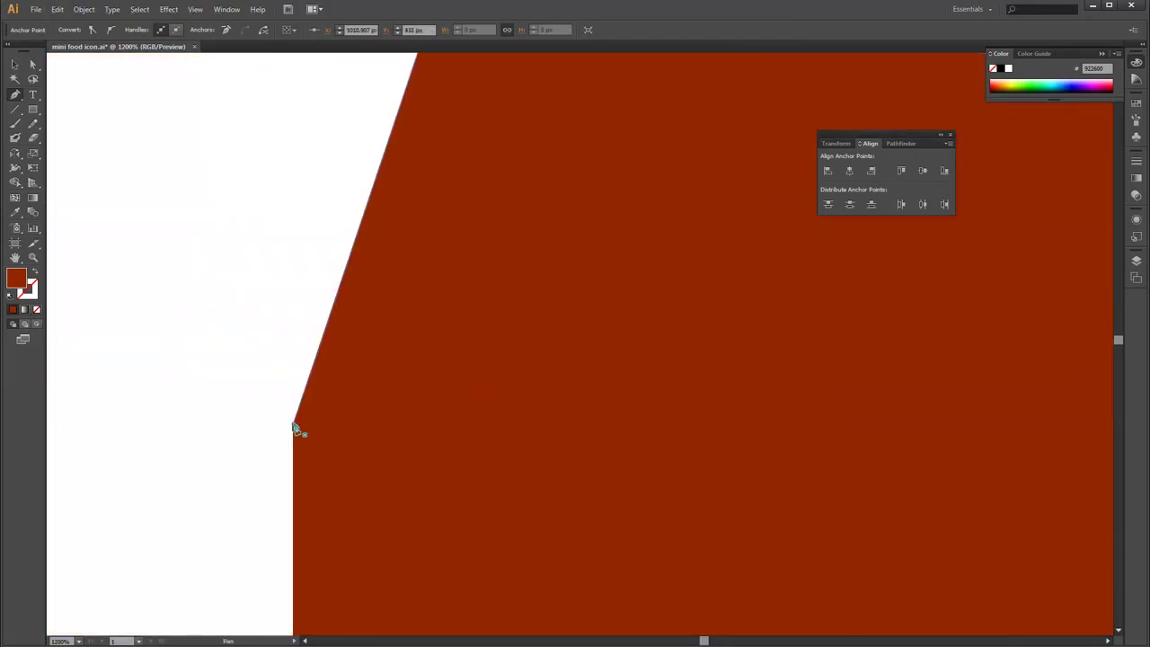
left_click(296, 430)
Unite the cap, shoulder and body into one bottle shape with Pathfinder
key("ctrl+0")
key("alt+v")
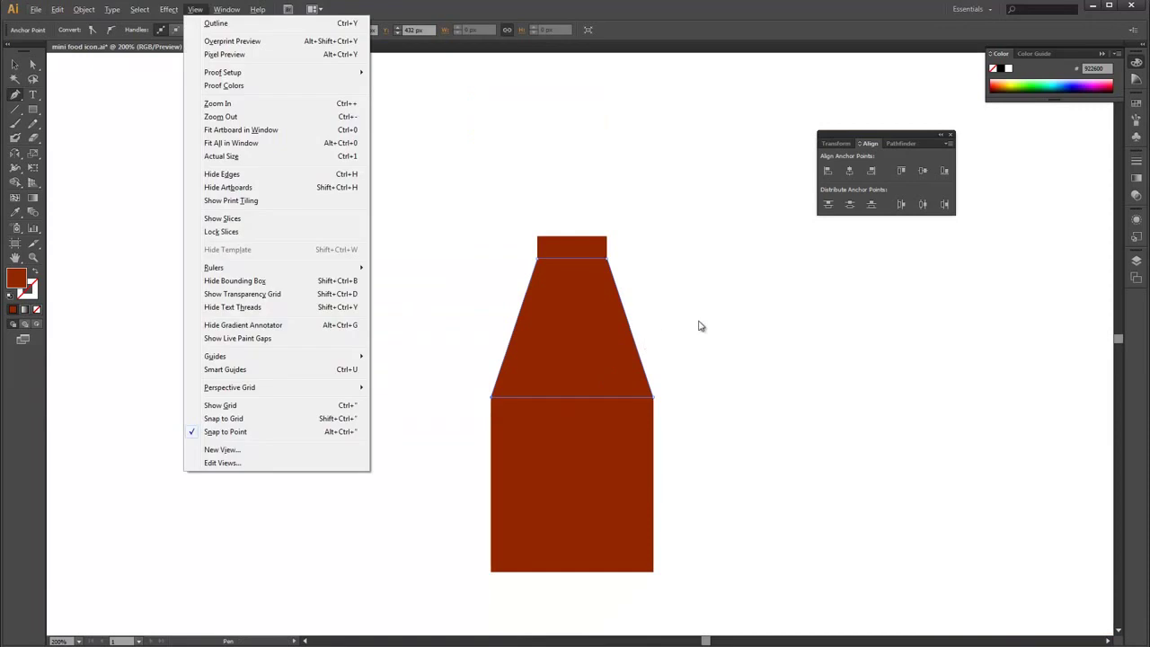
left_click(954, 138)
key("v")
left_click(748, 325)
left_click(607, 253)
left_click(747, 328)
left_click_drag(475, 206, 683, 566)
left_click(227, 9)
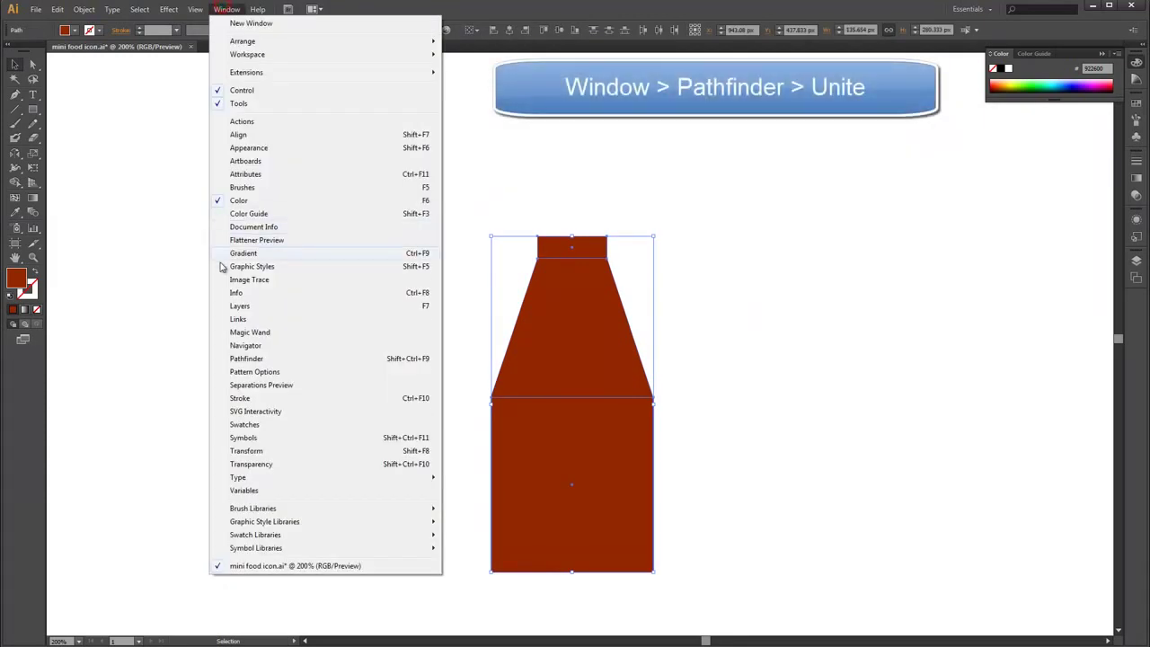
left_click(229, 360)
left_click(828, 170)
left_click(770, 249)
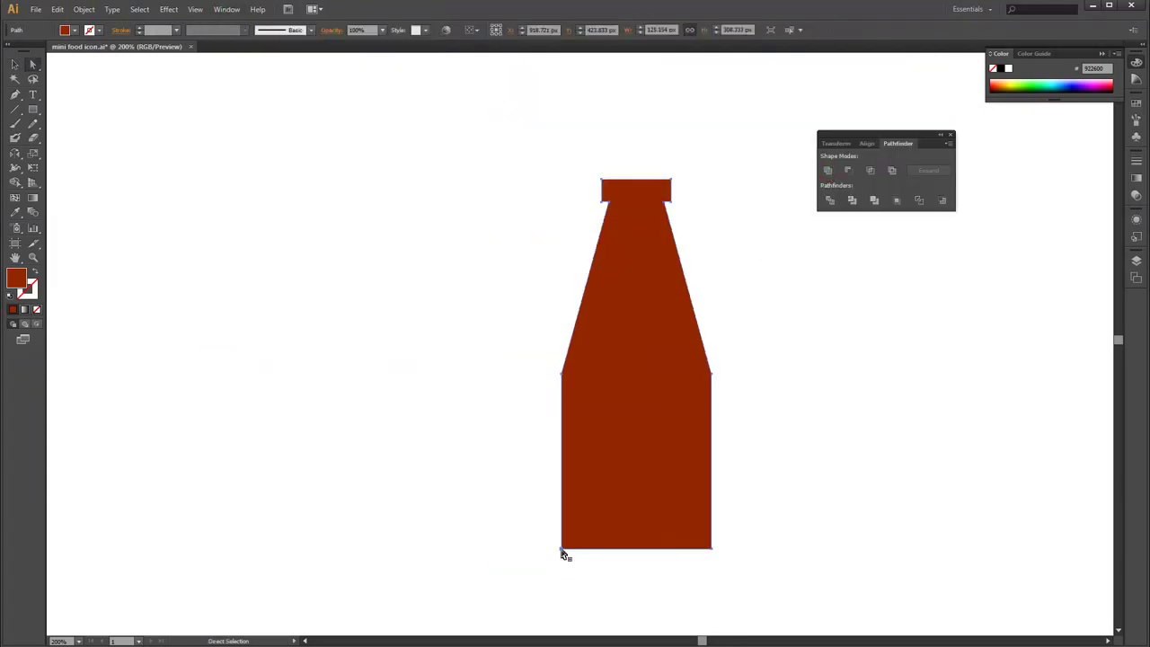
left_click(564, 555)
Locate the Round Any Corner script through File > Scripts > Other Script
left_click(37, 11)
mouse_move(57, 253)
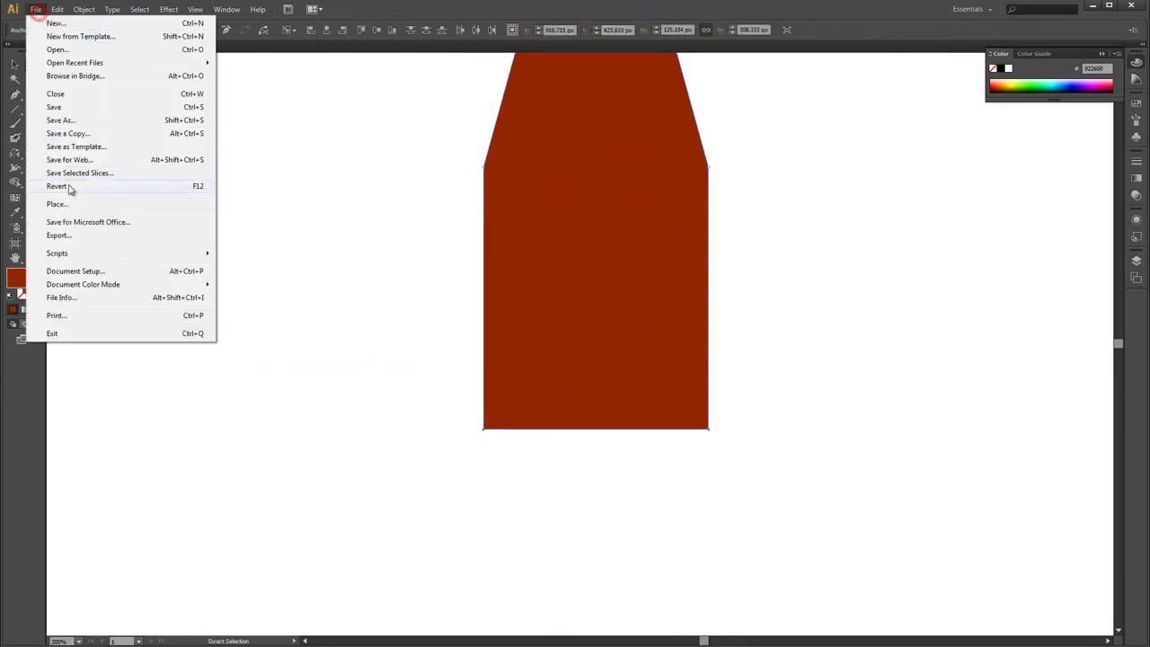
left_click(245, 325)
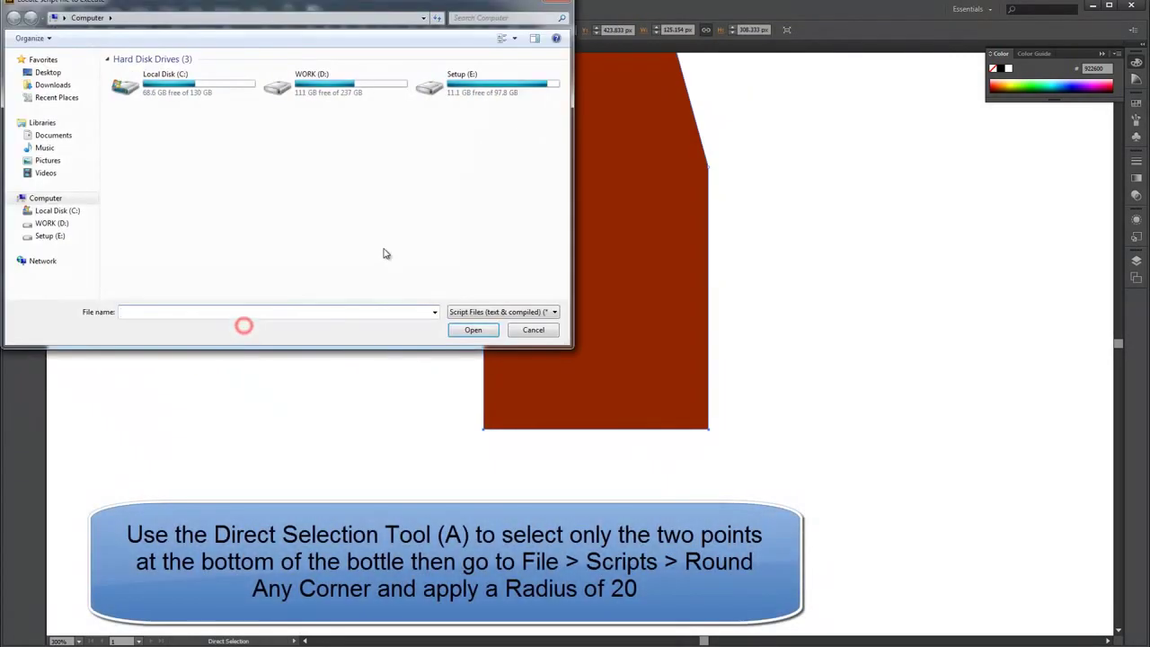
left_click(61, 240)
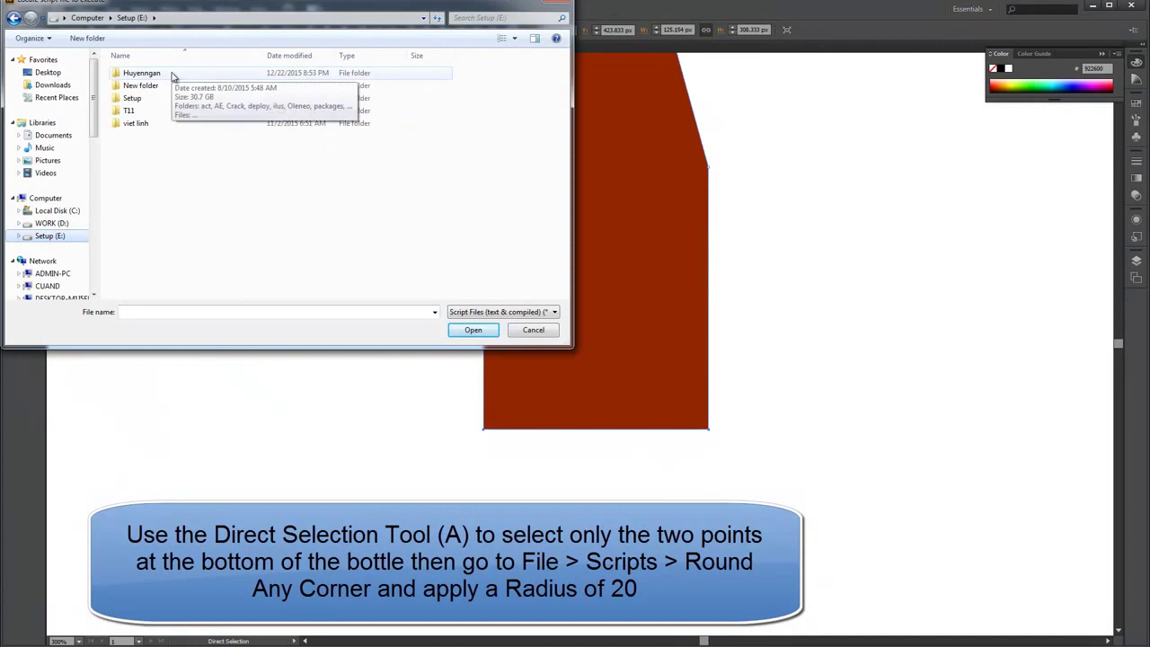
left_click(177, 75)
double_click(177, 75)
left_click(149, 122)
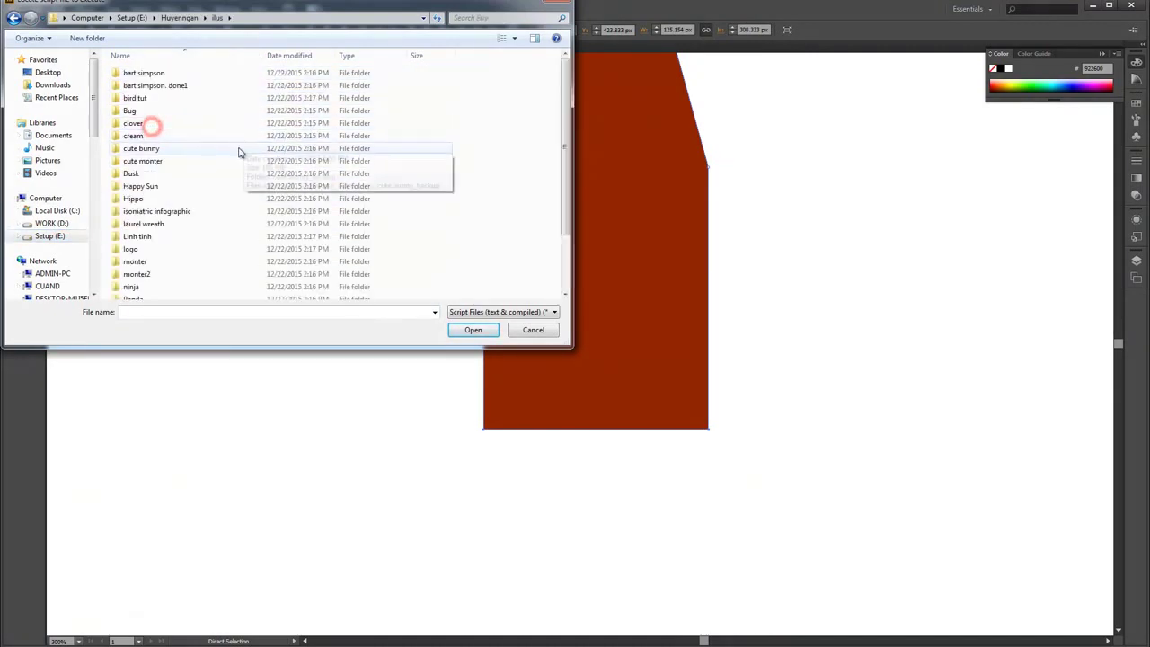
double_click(140, 199)
double_click(175, 111)
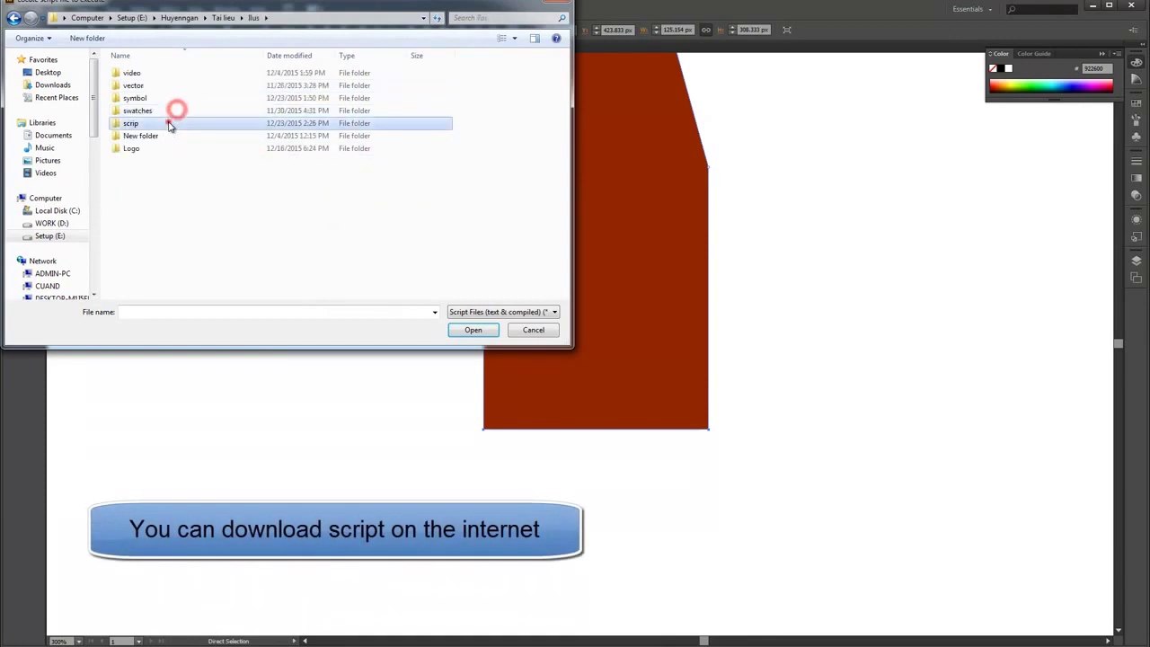
left_click(206, 74)
Run Round Any Corner on the bottom corners with radius 20
left_click(472, 329)
type("20")
key("Return")
left_click(865, 268)
key("ctrl+minus")
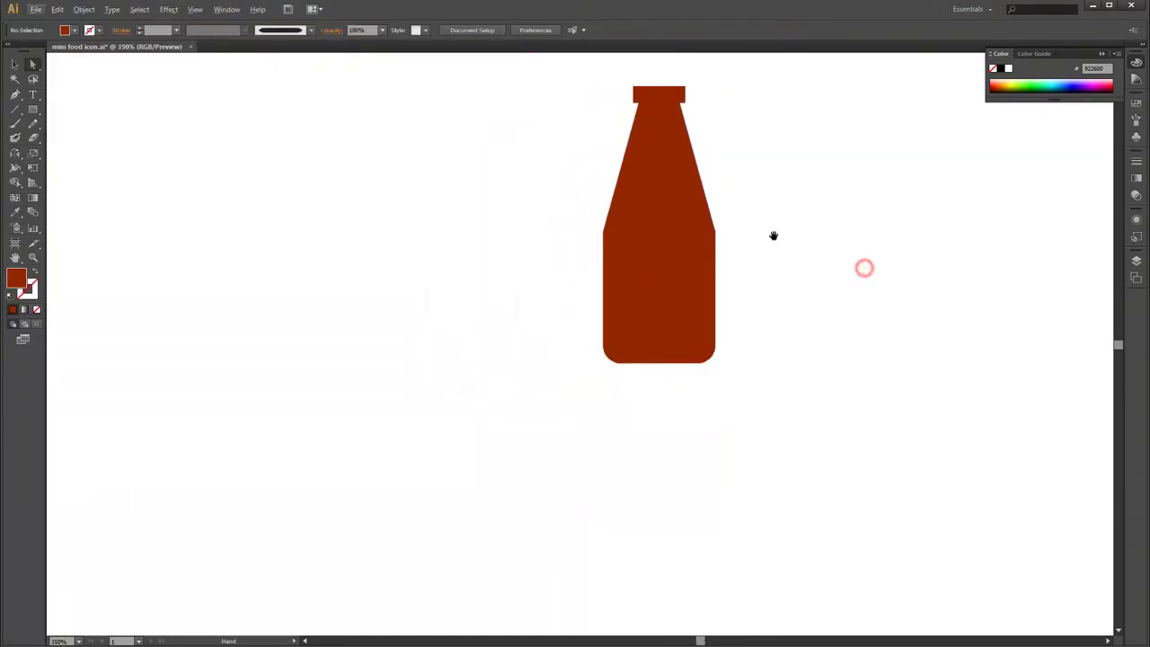
left_click_drag(713, 327, 746, 307)
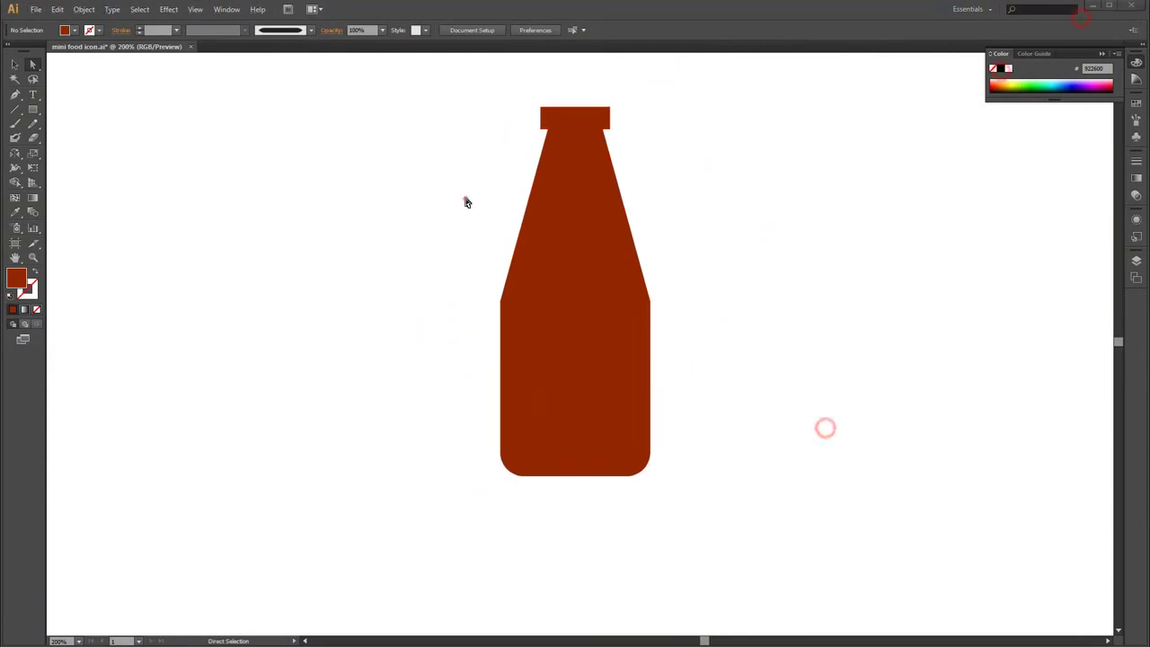
Add anchor points at the neck and pull both neck sides inward
key("p")
left_click(599, 250)
key("plus")
left_click(525, 208)
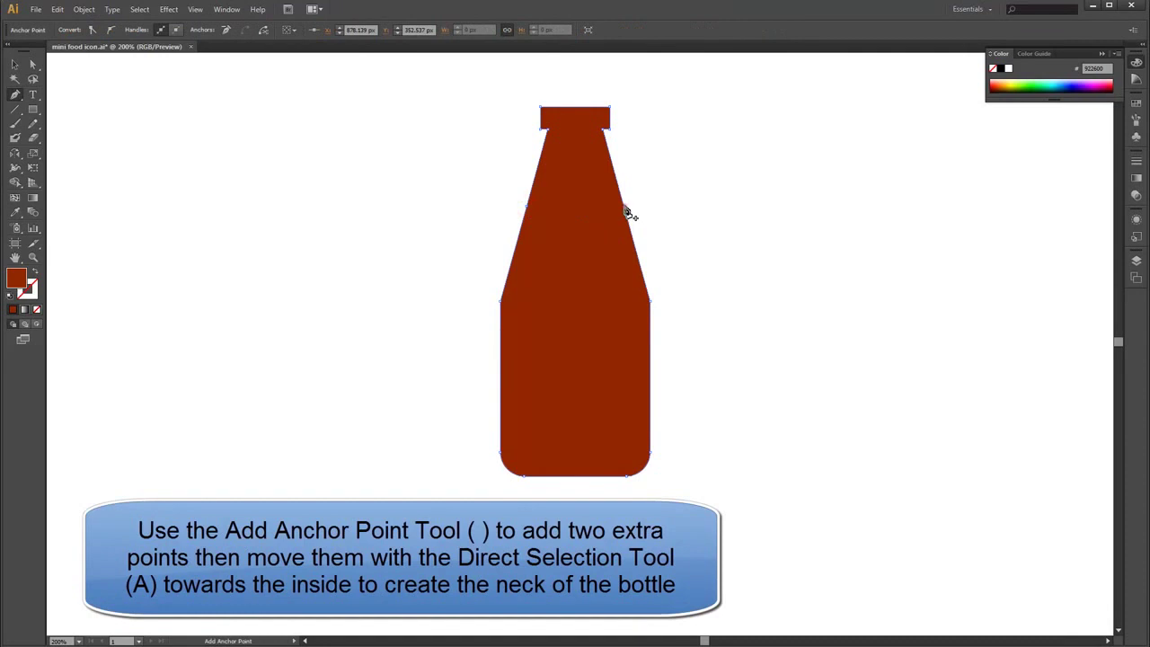
scroll(649, 217, "up", 1)
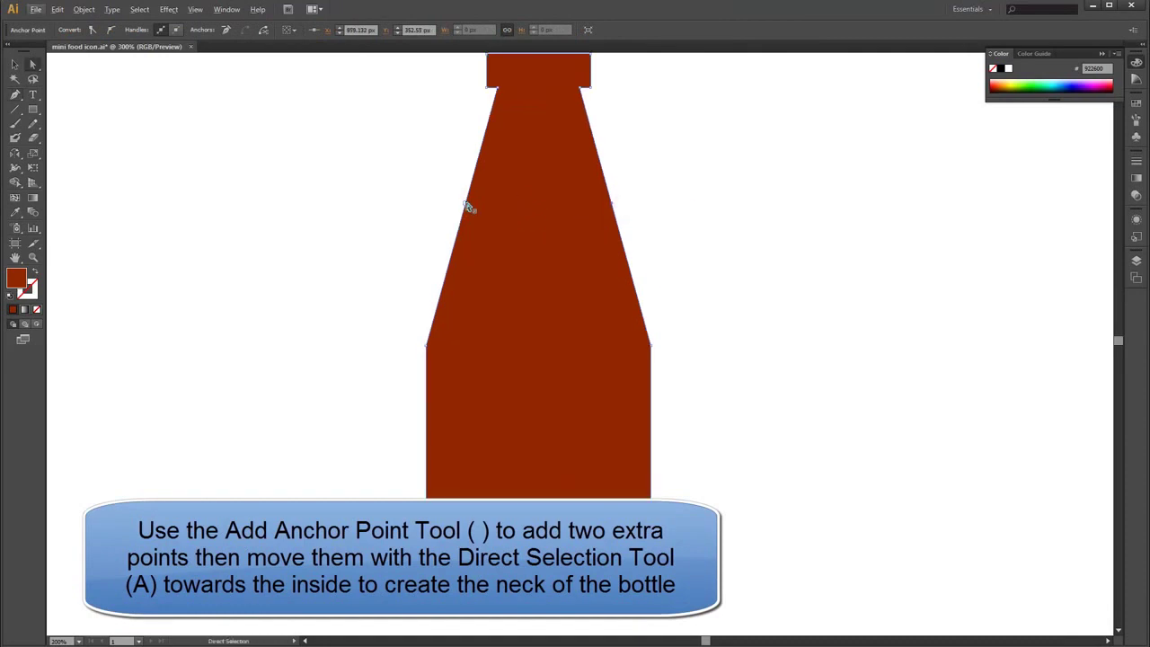
left_click_drag(472, 207, 493, 210)
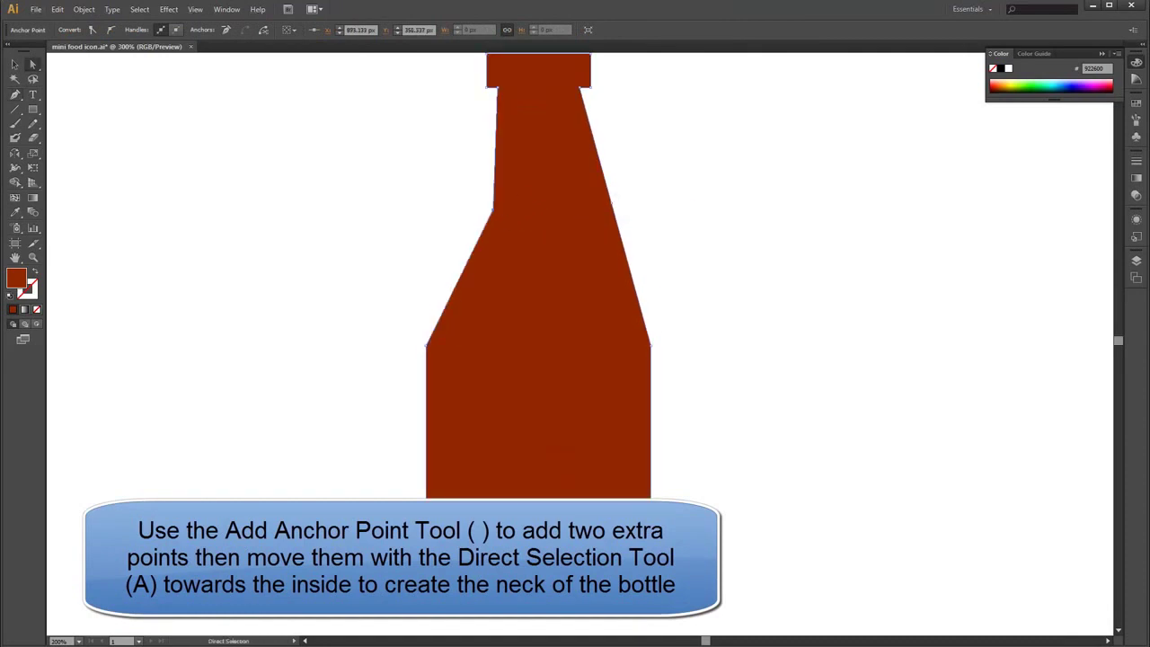
left_click(852, 424)
left_click(612, 205)
left_click_drag(613, 206, 589, 211)
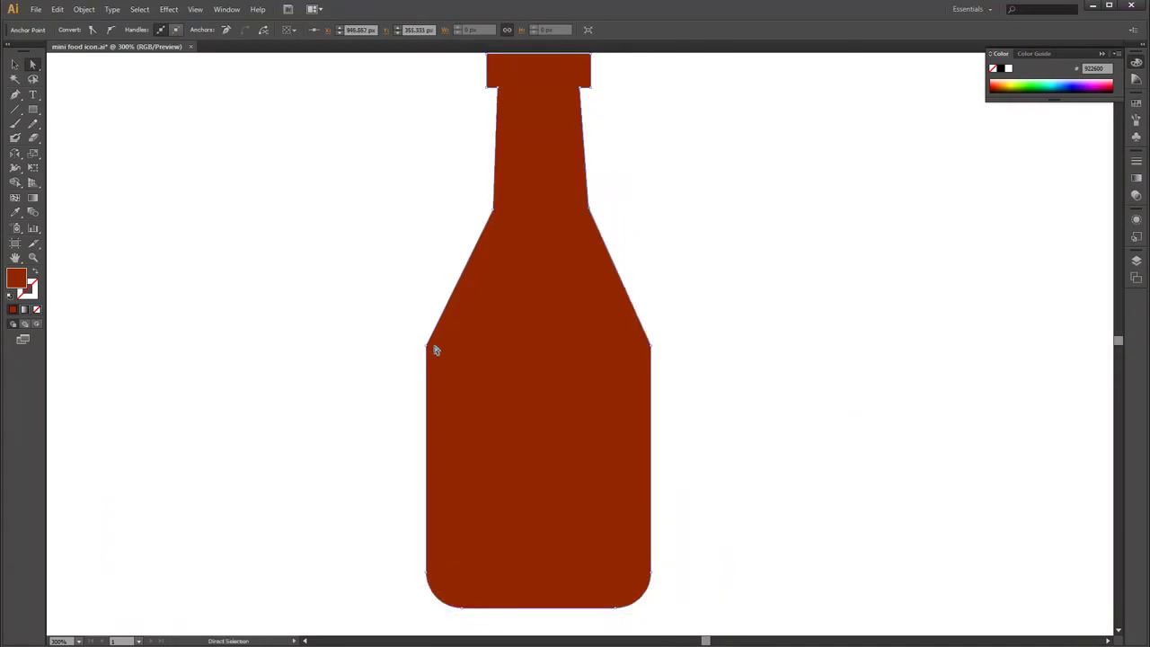
Convert the left and right shoulder anchors to smooth points
left_click_drag(427, 347, 423, 399)
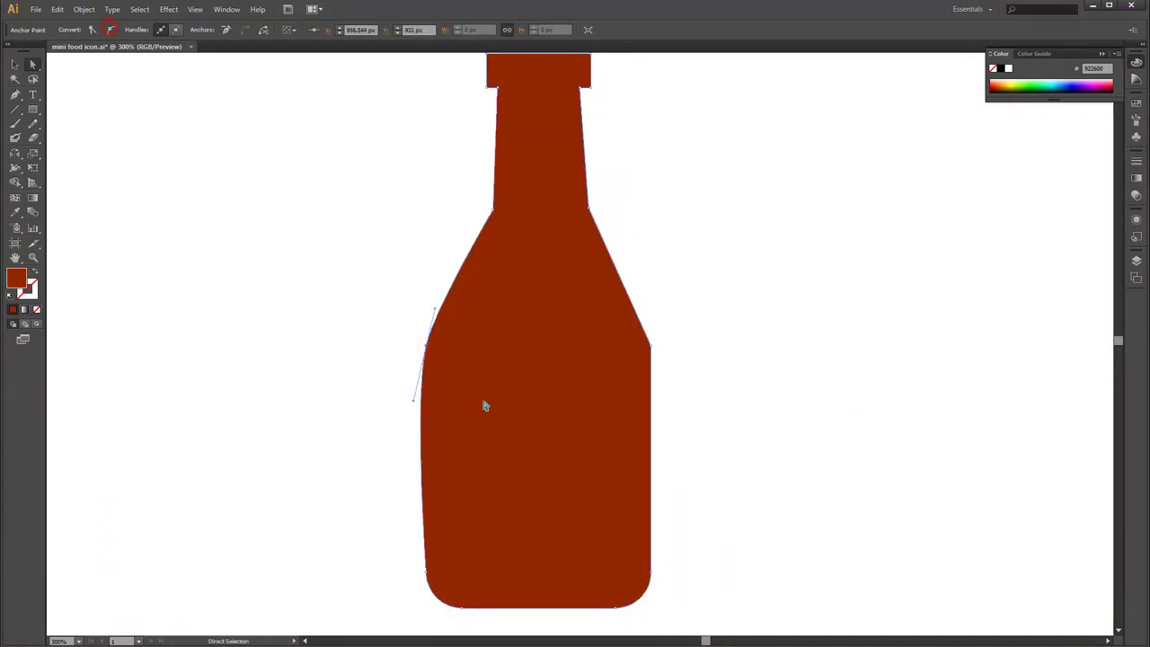
left_click(109, 30)
left_click(707, 249)
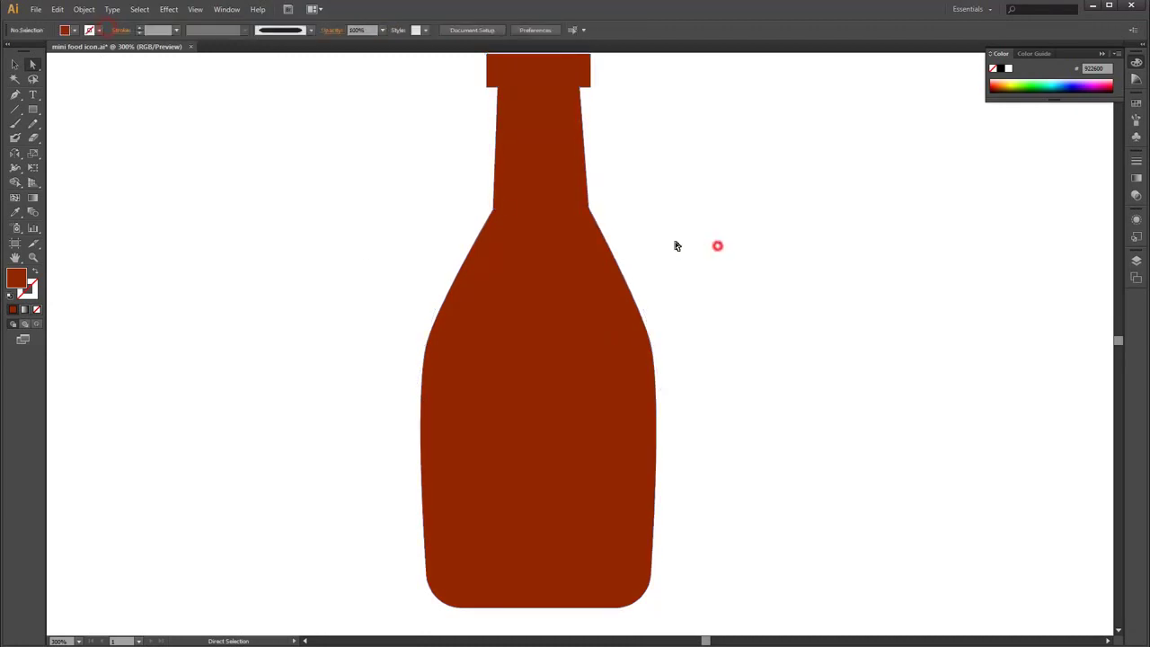
left_click(589, 208)
left_click(111, 29)
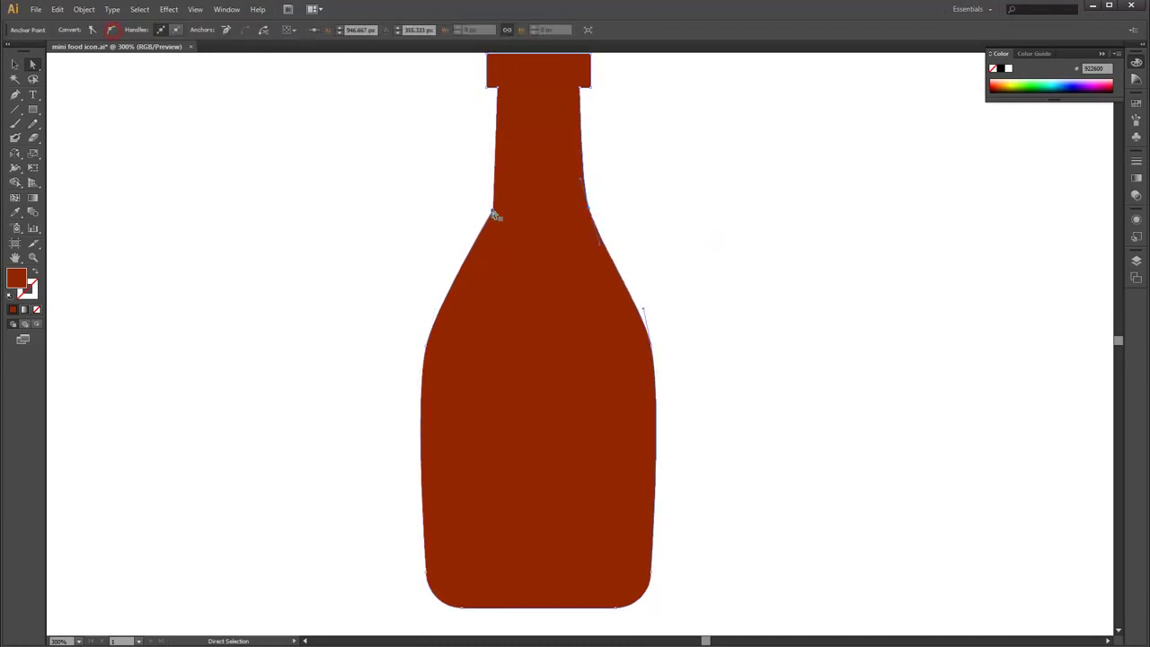
left_click(118, 30)
left_click(688, 191)
key("ctrl+minus")
key("backslash")
Draw a horizontal line across the bottle's lower body
key("ctrl+equal")
key("ctrl+equal")
left_click(422, 333, "ctrl")
left_click_drag(434, 315, 361, 313)
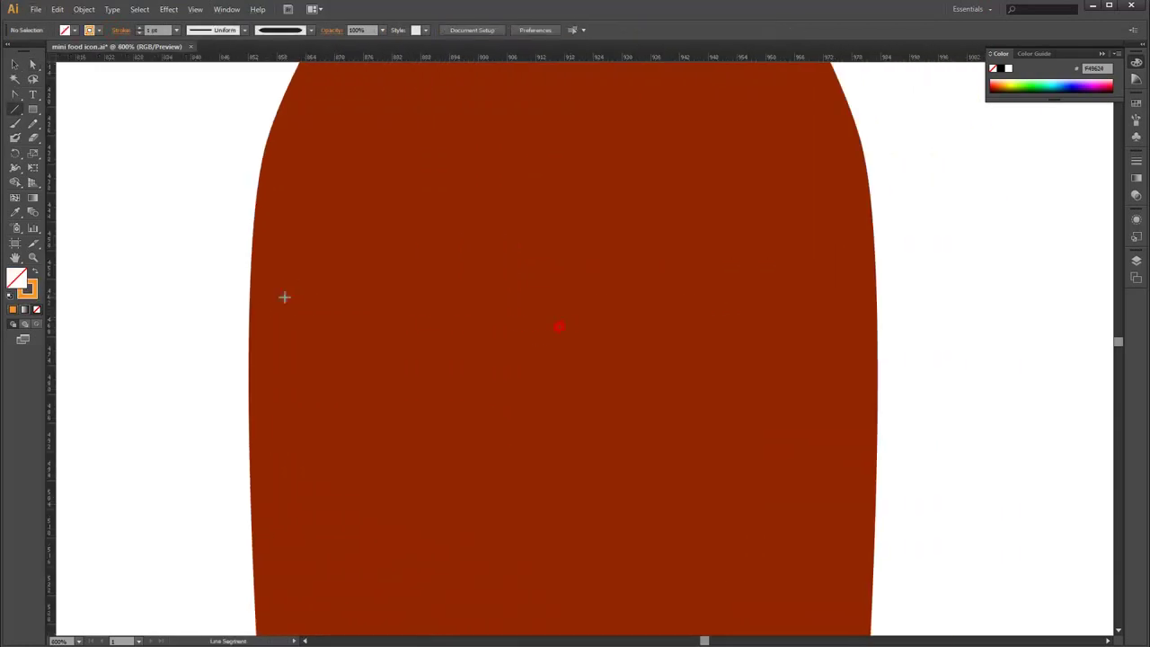
left_click_drag(523, 310, 877, 301)
left_click(632, 334, "ctrl+alt")
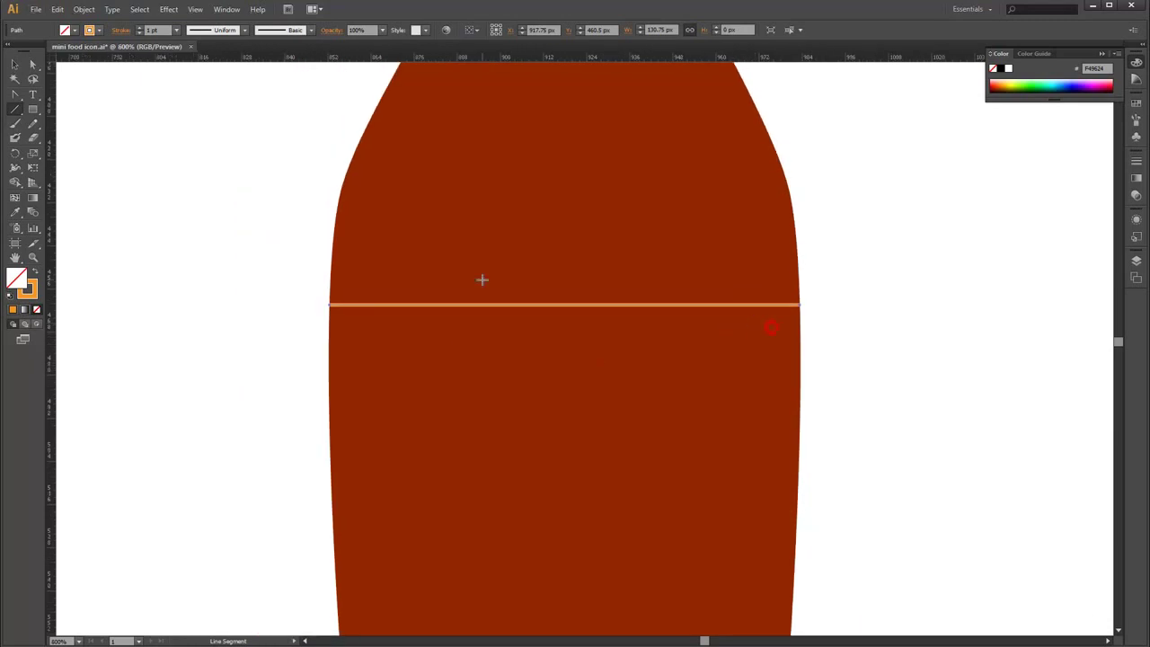
left_click(410, 275, "ctrl+alt")
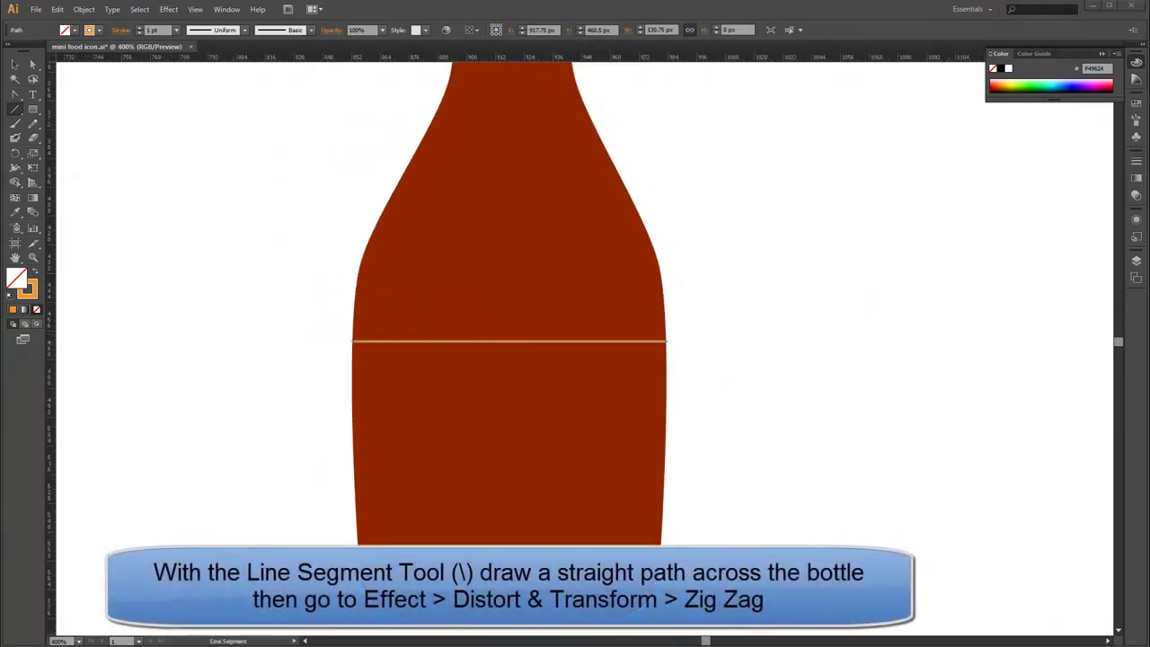
Apply a 2px Zig Zag effect to the line and expand its appearance
left_click(169, 9)
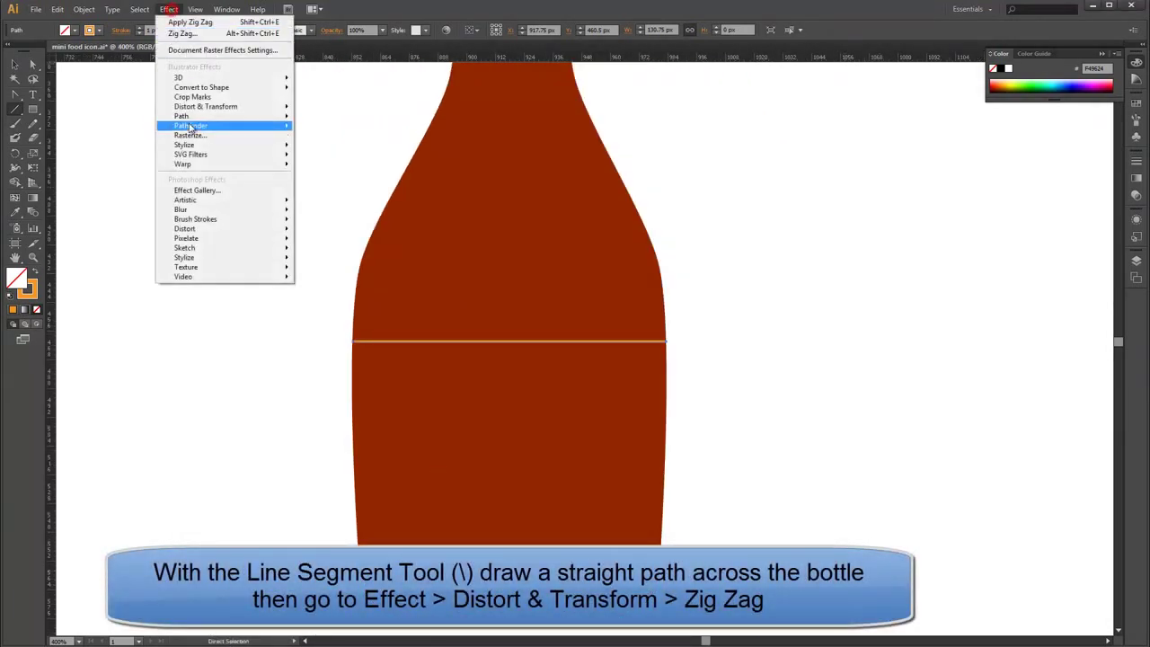
left_click(192, 107)
left_click(322, 187)
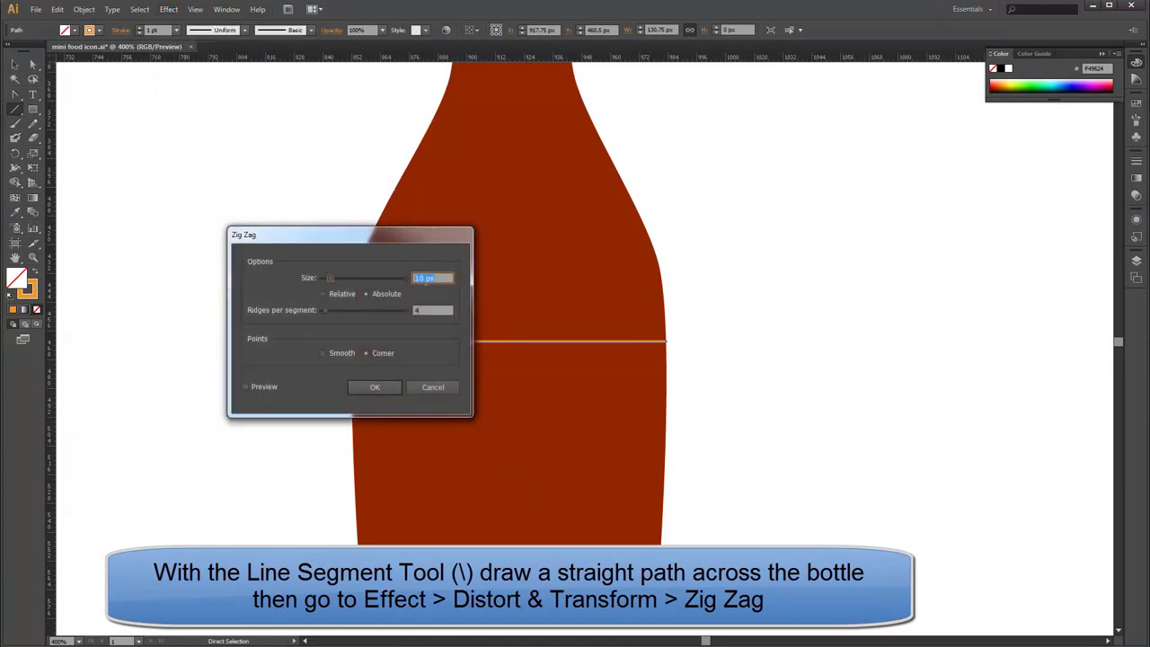
type("2px")
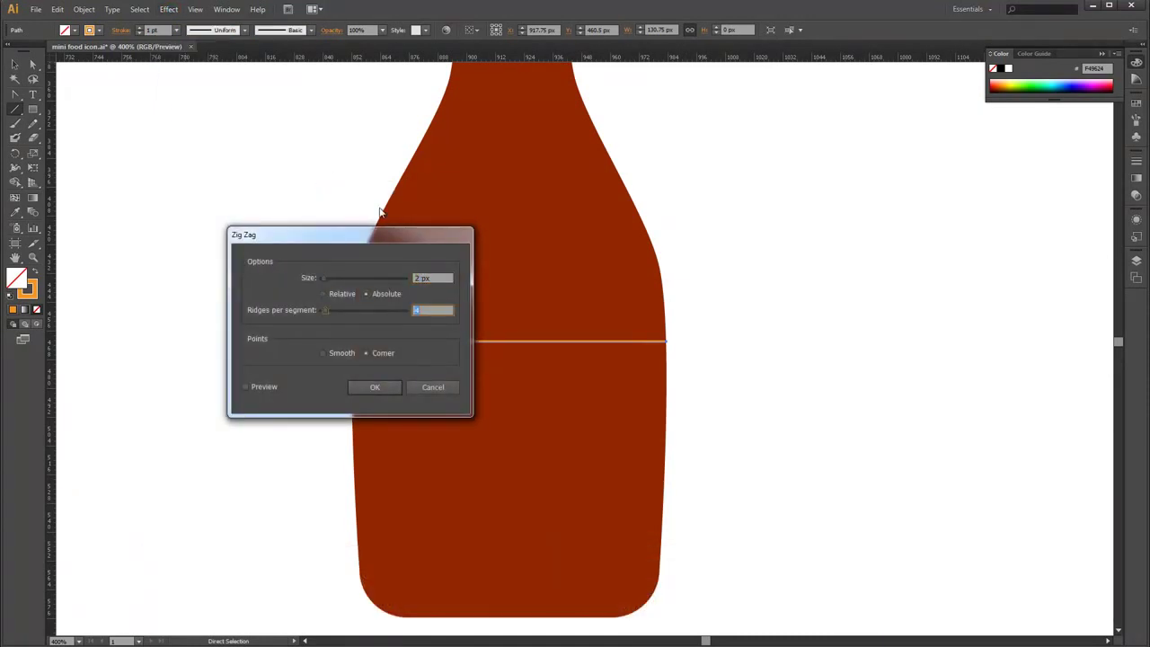
left_click(368, 386)
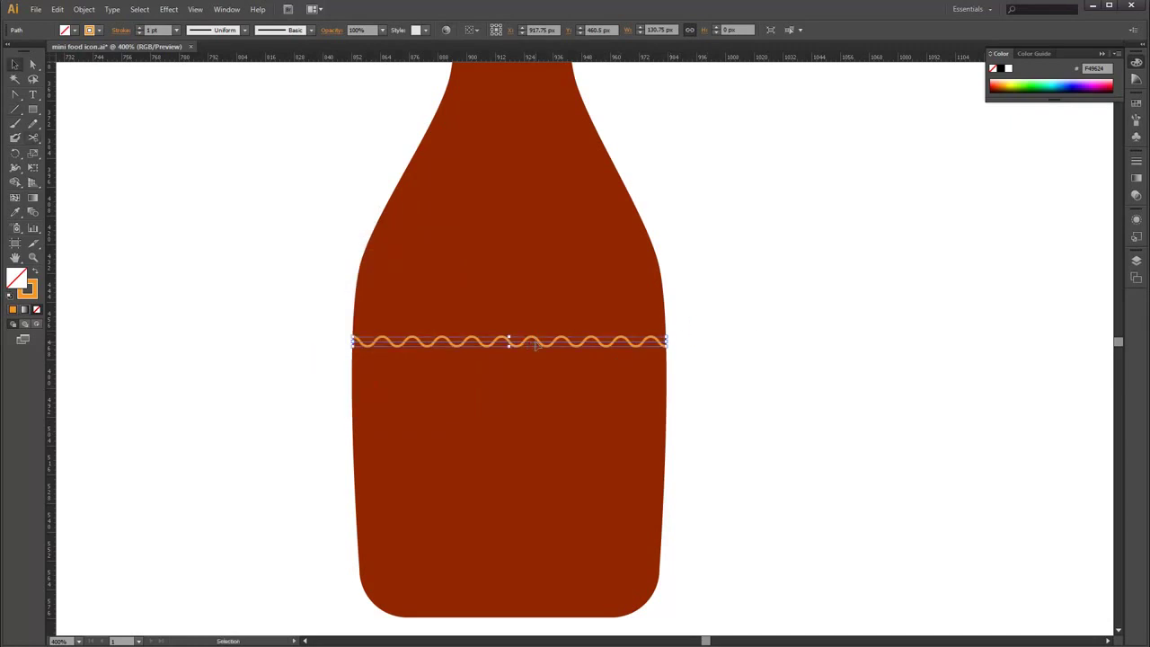
left_click(84, 9)
left_click(117, 151)
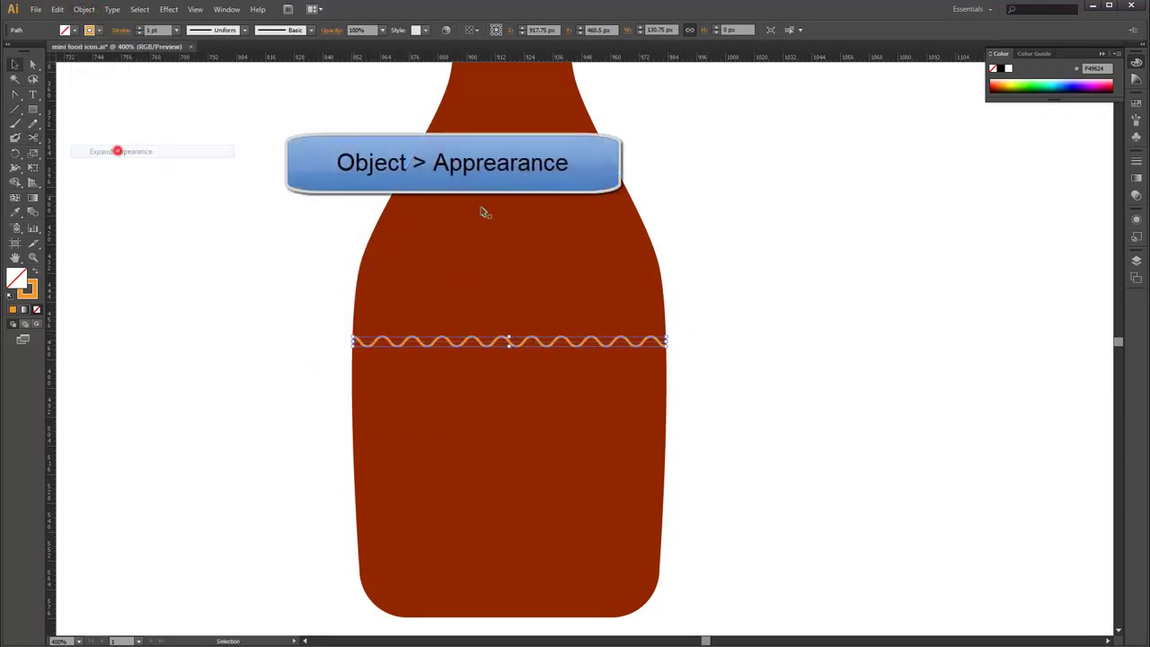
left_click(739, 263)
left_click(595, 340)
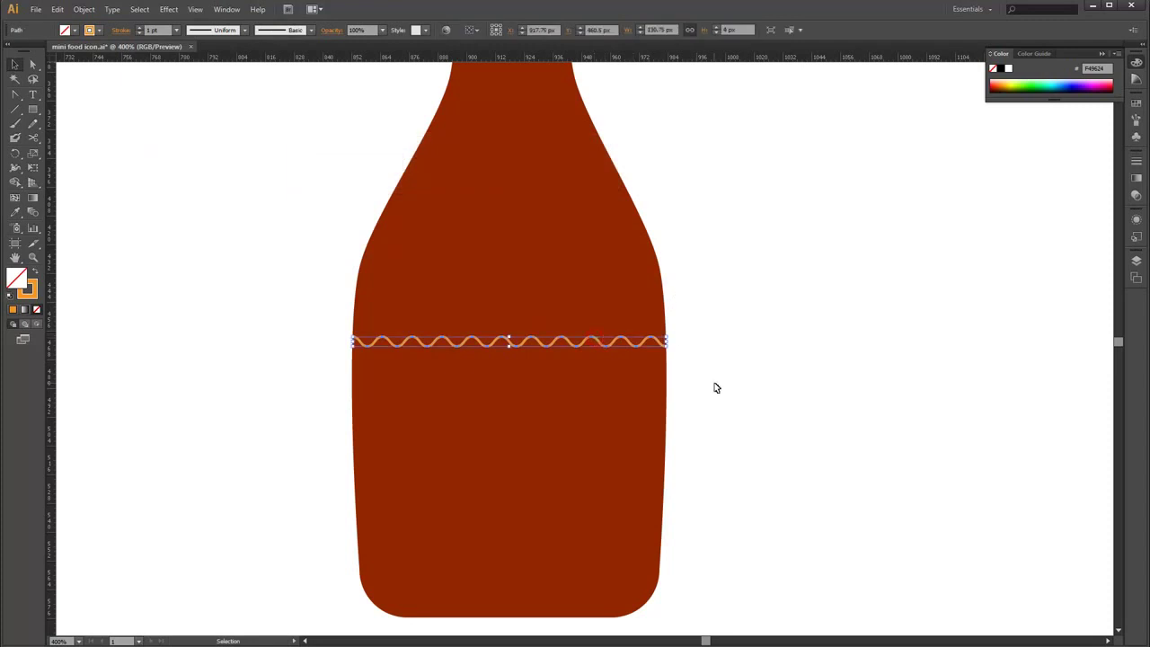
key("ctrl+plus")
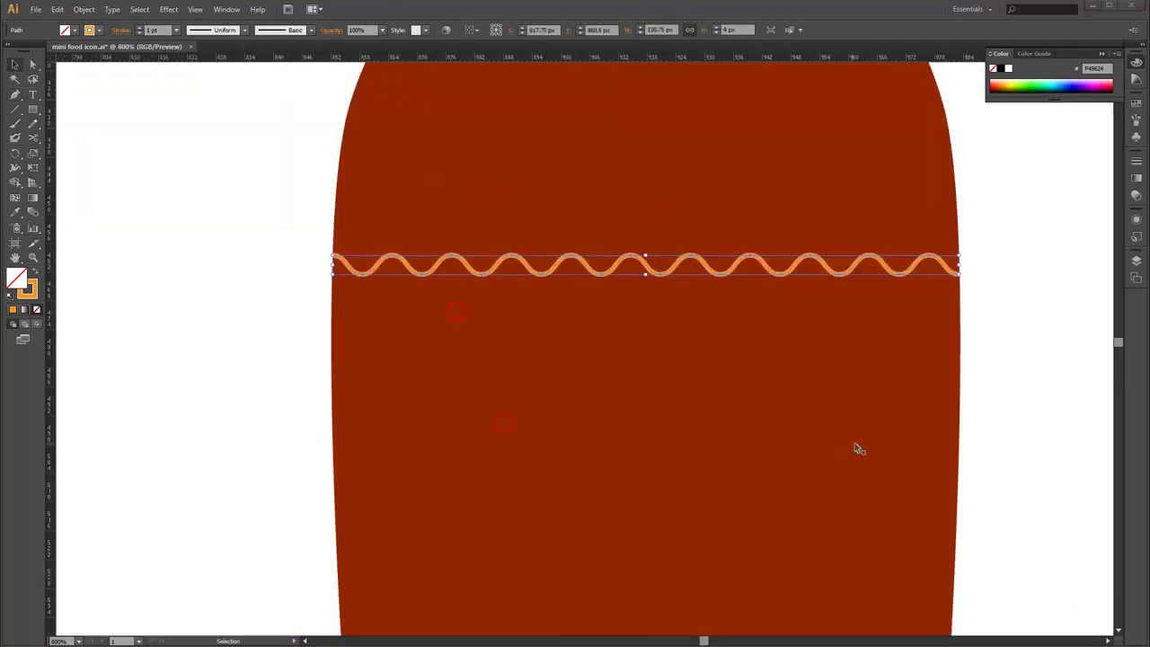
key("ctrl+minus")
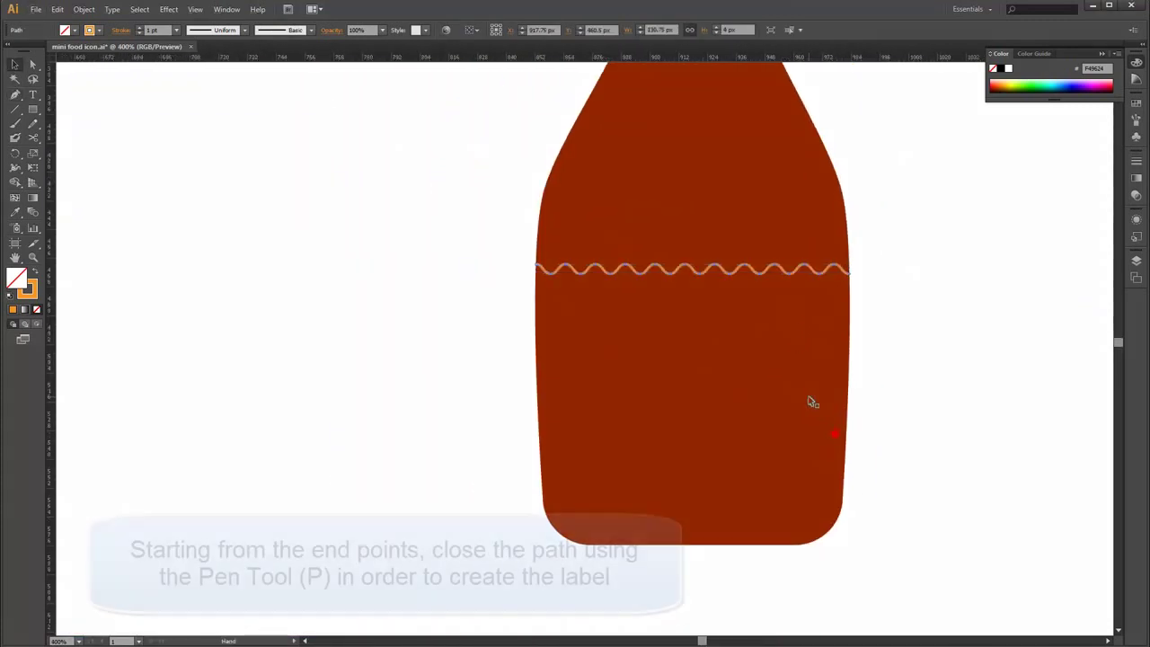
Close the wave into a label outline around the bottle's lower body
key("p")
left_click(850, 270)
key("ctrl+plus")
key("ctrl+plus")
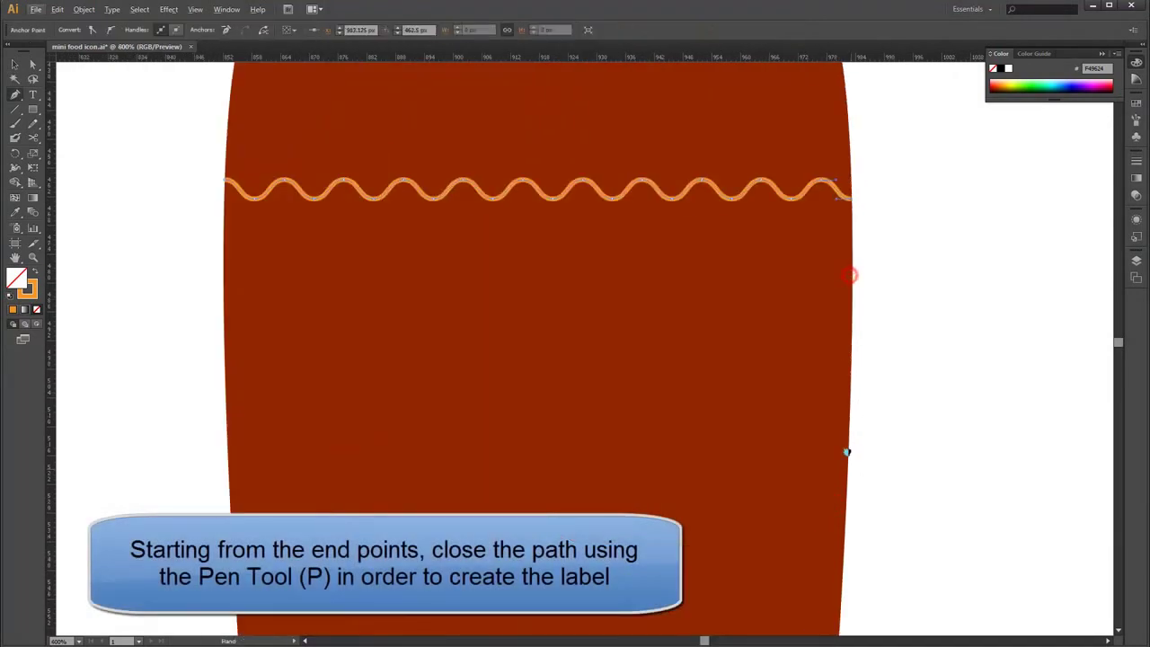
scroll(848, 404, "down", 3)
left_click_drag(829, 449, 825, 501)
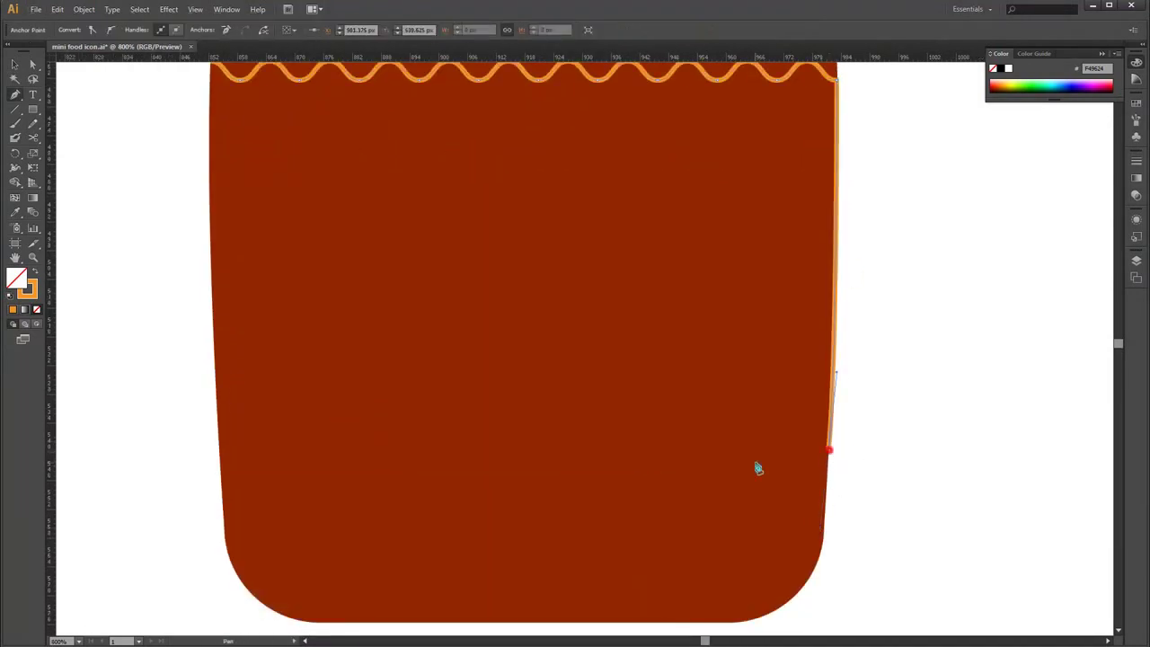
scroll(758, 468, "left", 3)
left_click(378, 460)
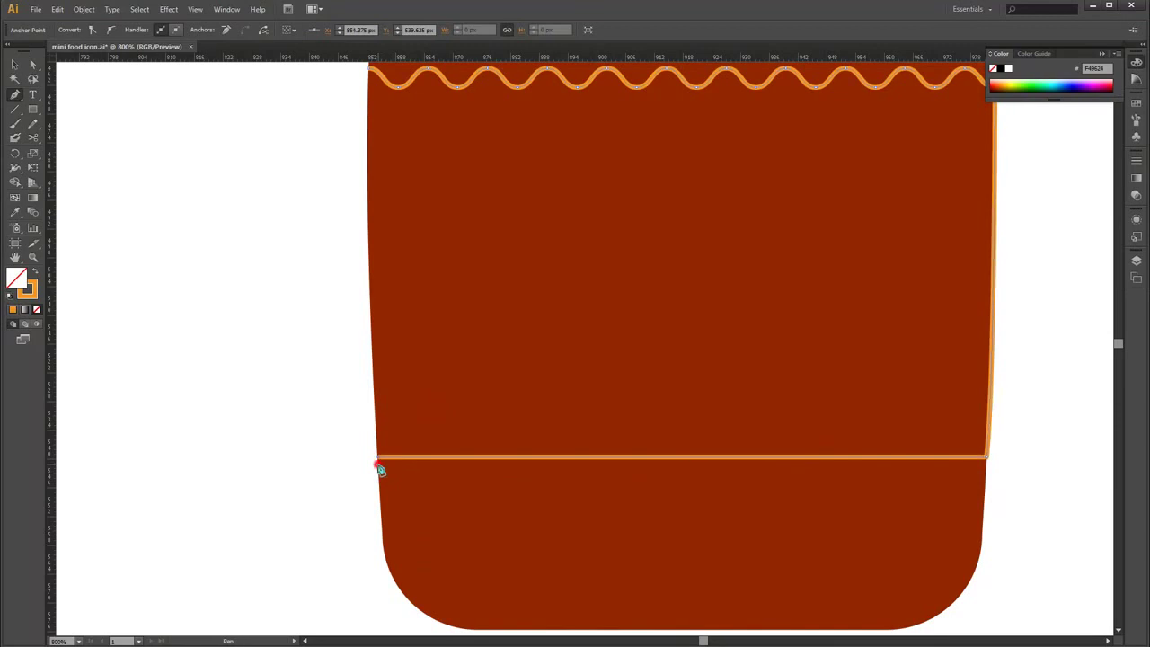
scroll(380, 469, "up", 3)
left_click_drag(377, 241, 388, 211)
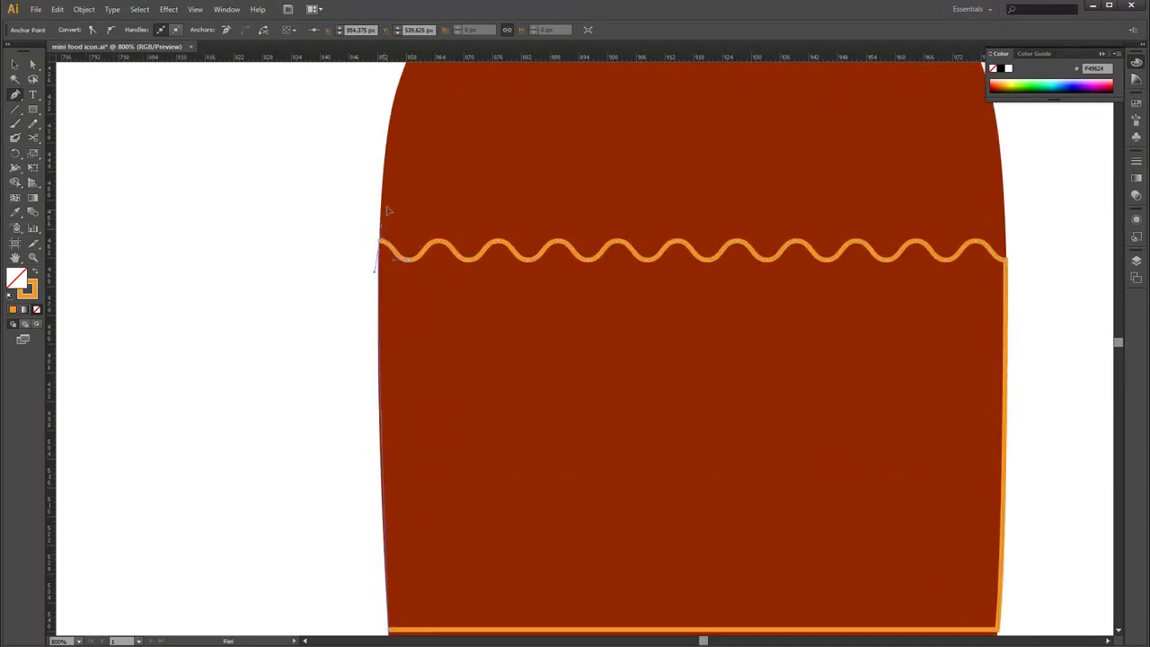
key("ctrl+minus")
key("alt+v")
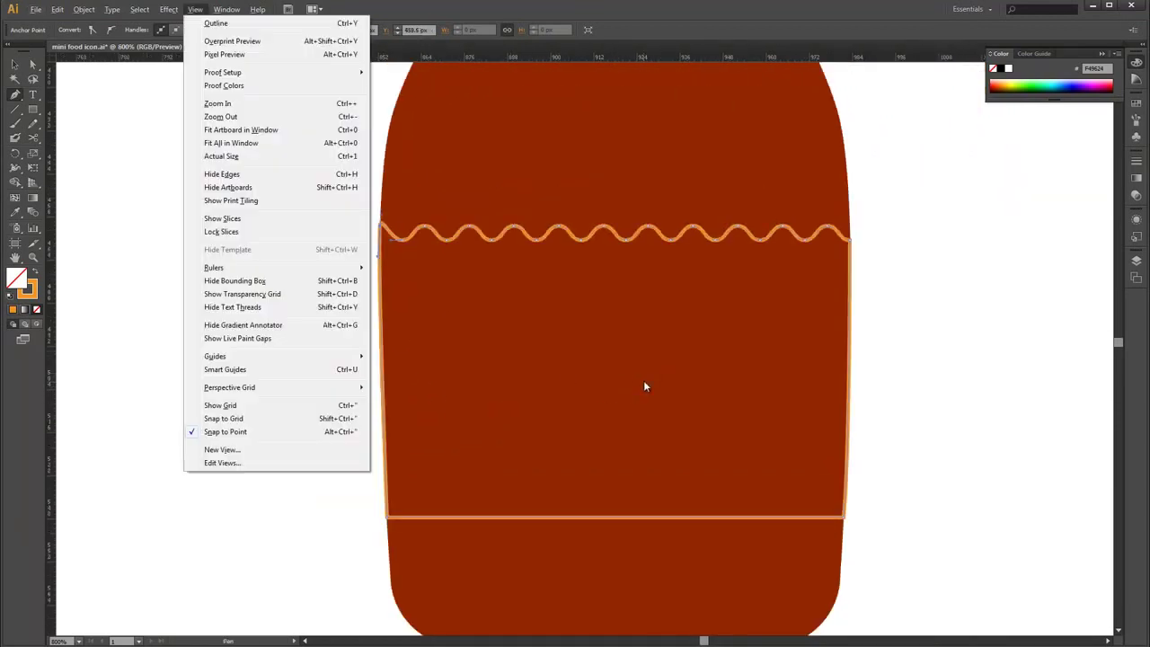
Swap the label's stroke to an orange fill
left_click(870, 248)
key("v")
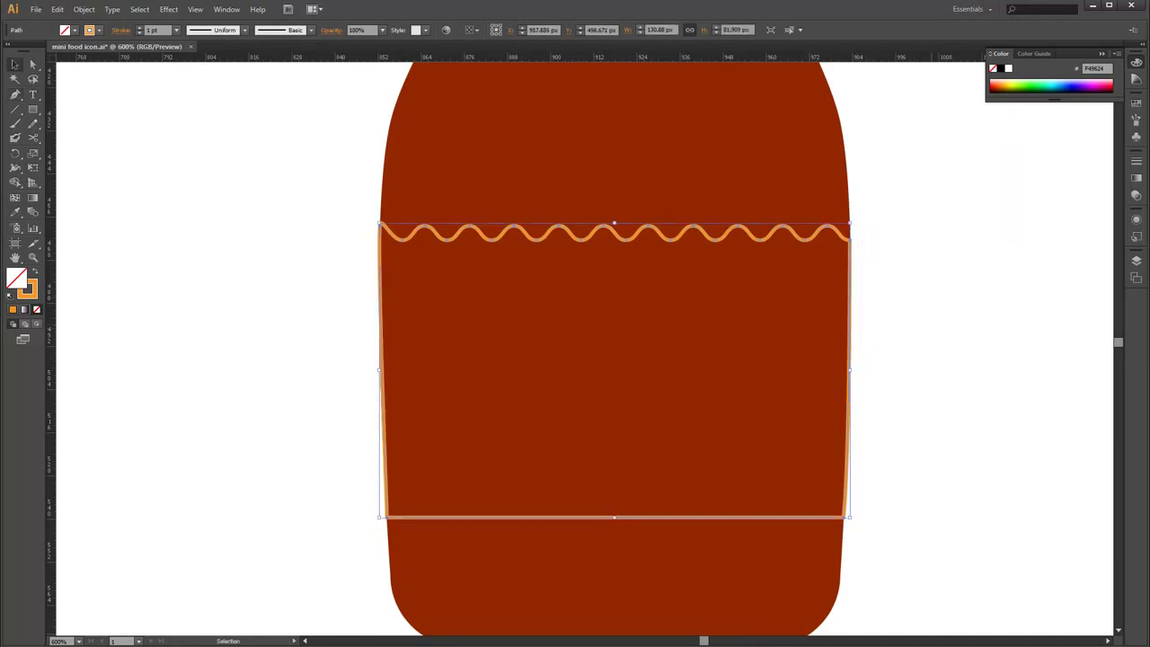
left_click(34, 272)
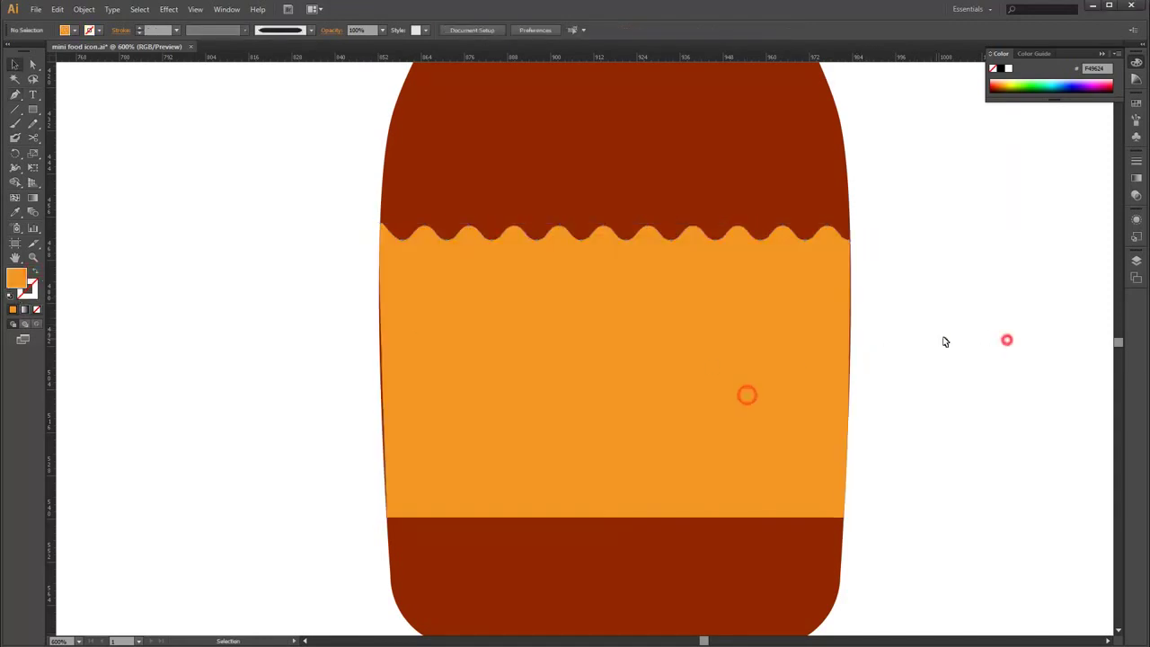
left_click(931, 365)
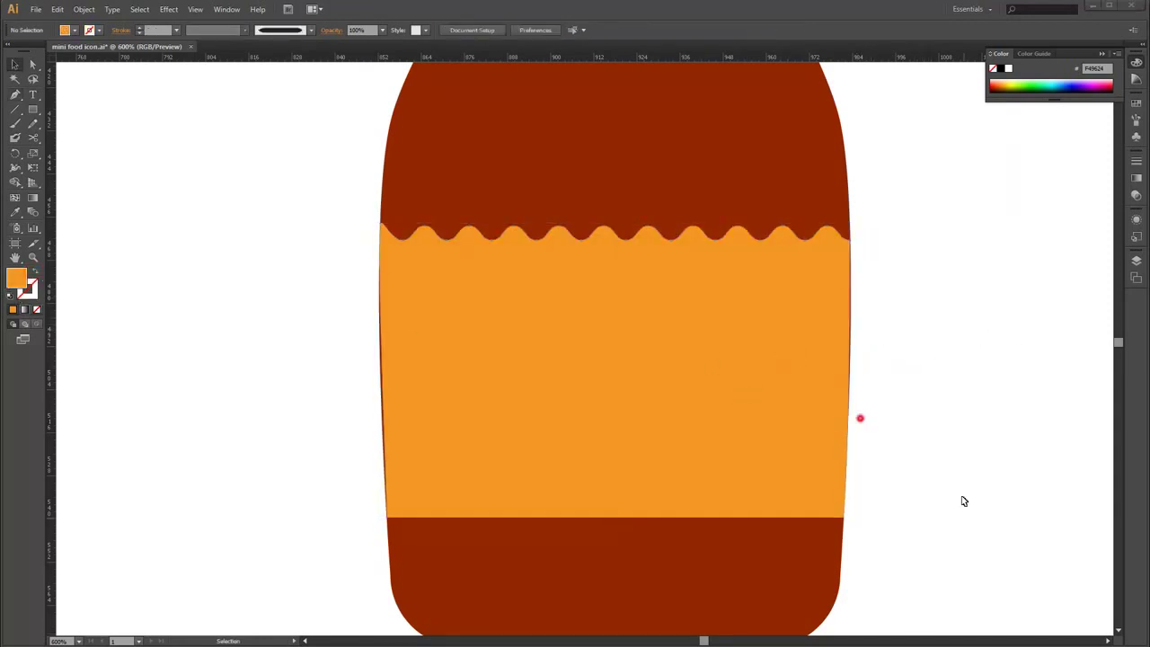
key("ctrl+minus")
scroll(737, 156, "up", 3)
key("ctrl+minus")
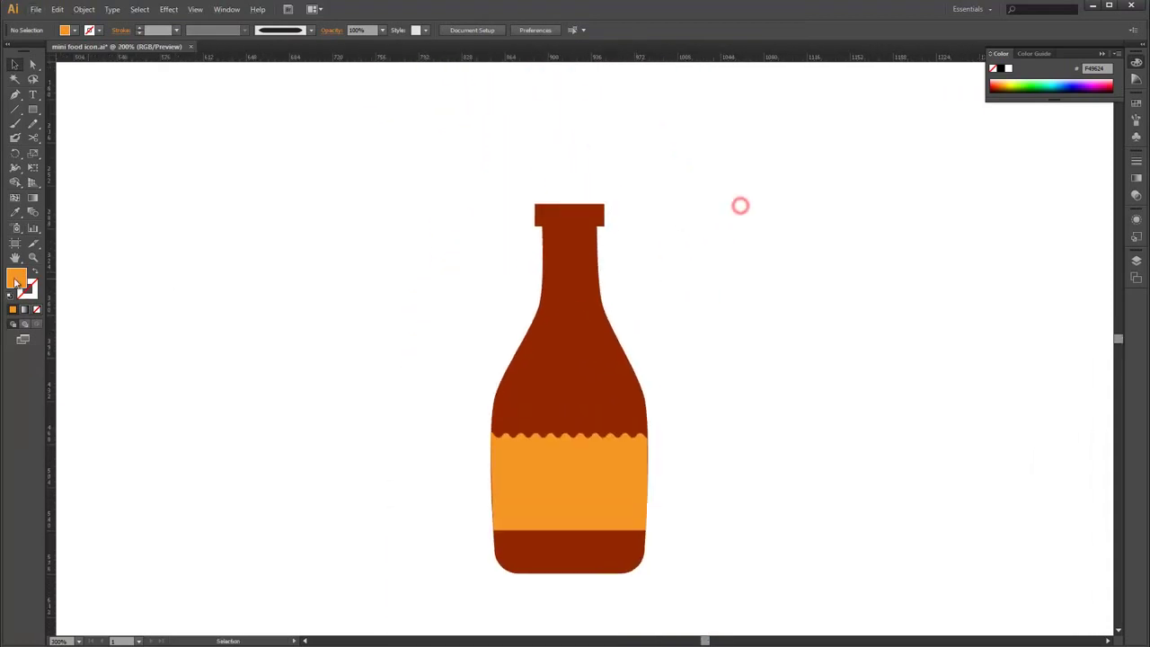
Set a pink fill (value 118) and draw a rounded-rectangle strip inside the bottle cap
double_click(16, 281)
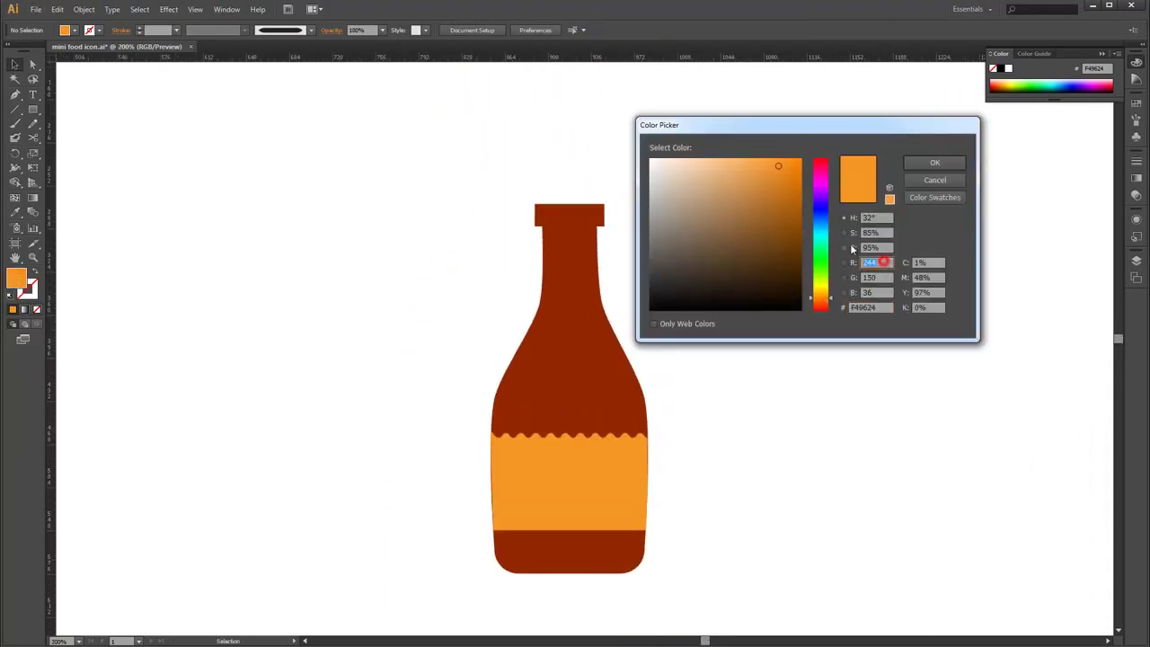
key("Tab")
key("Tab")
type("118")
key("Return")
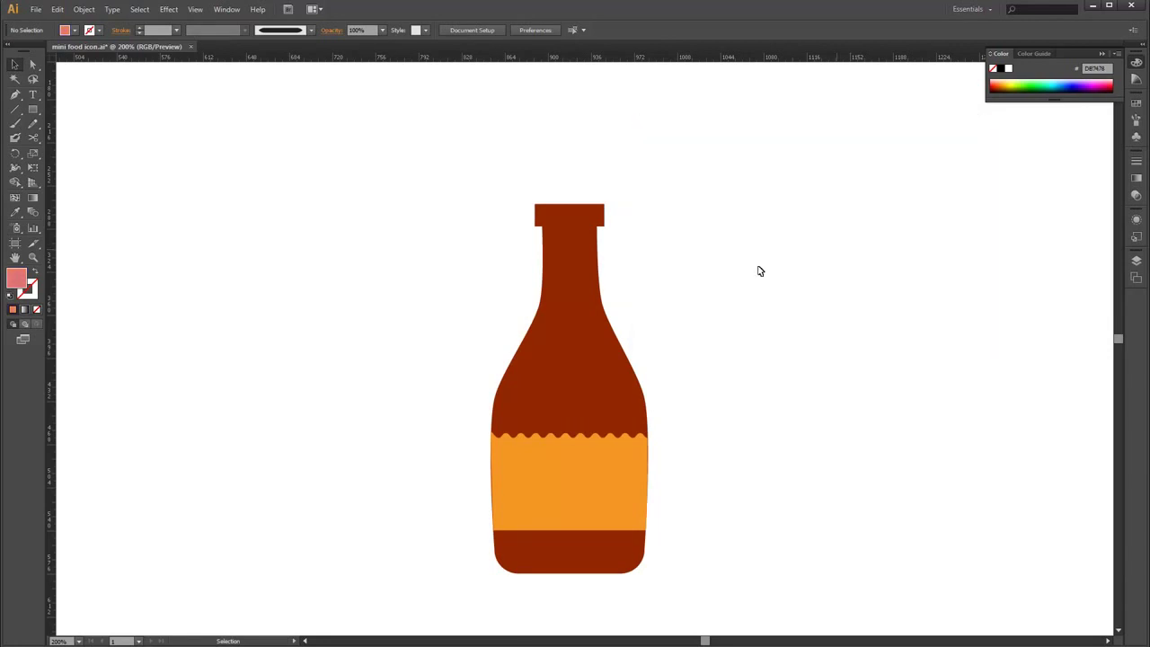
left_click_drag(28, 110, 72, 124)
scroll(577, 247, "up", 2)
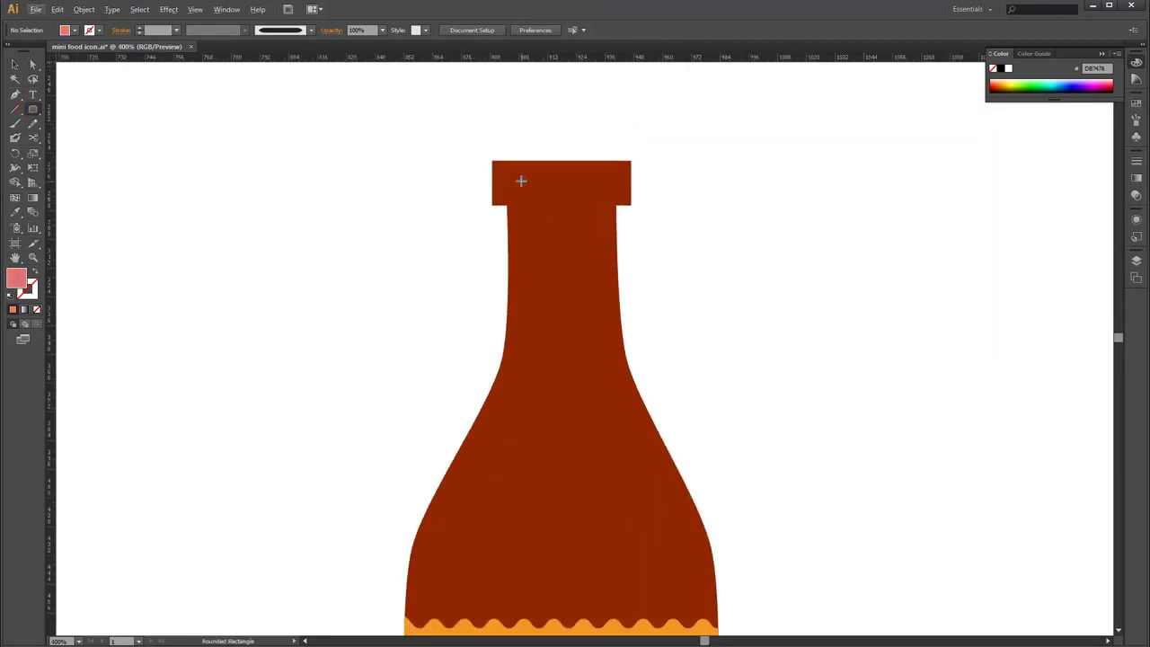
left_click_drag(613, 196, 562, 186)
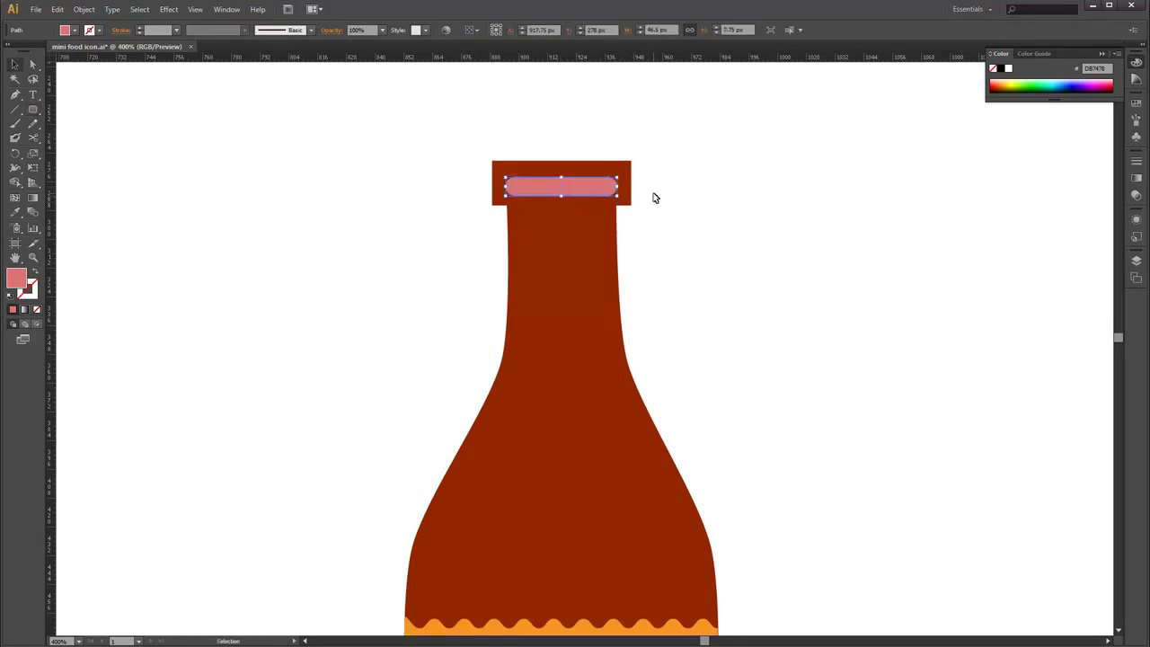
Deselect and zoom out until the sausage and drumstick icons are visible
left_click(666, 197)
key("ctrl+minus")
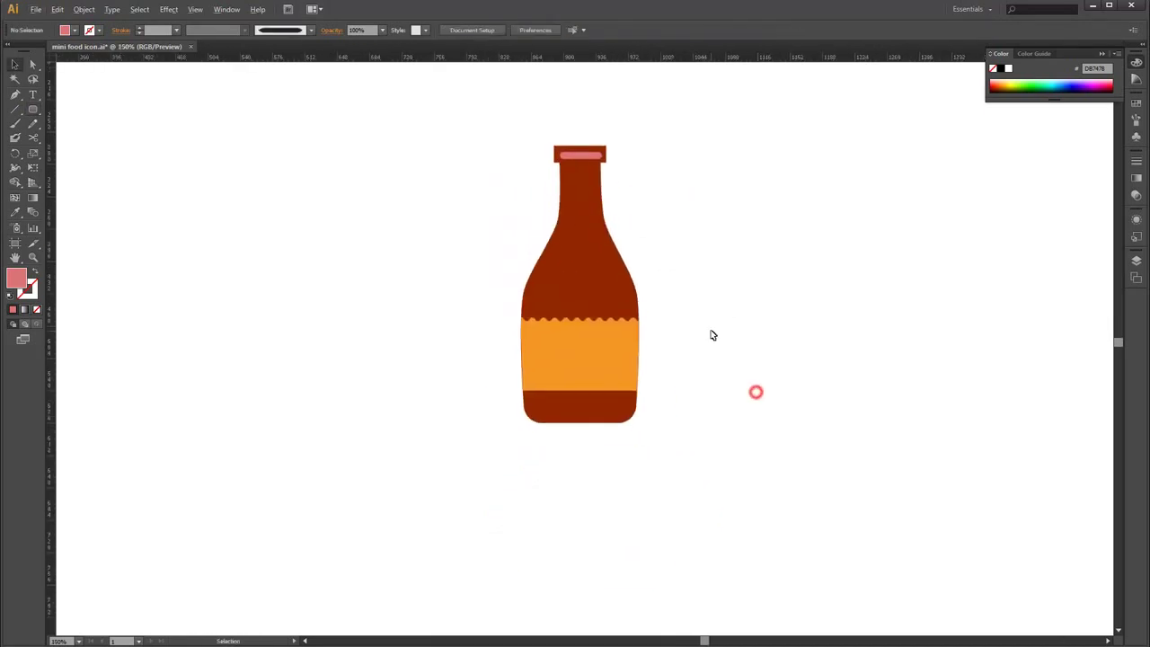
key("ctrl+minus")
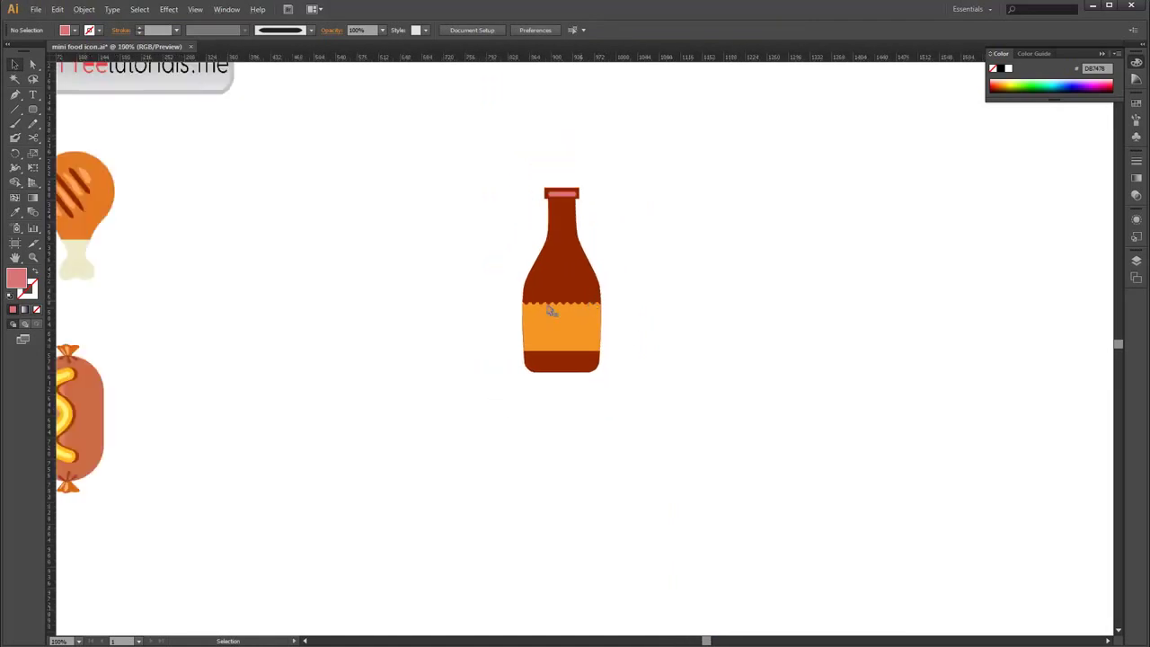
scroll(549, 308, "left", 5)
Ungroup the sausage and paste a copy of its white highlight shapes onto the bottle
left_click(334, 418)
right_click(350, 415)
left_click(394, 484)
left_click(536, 361)
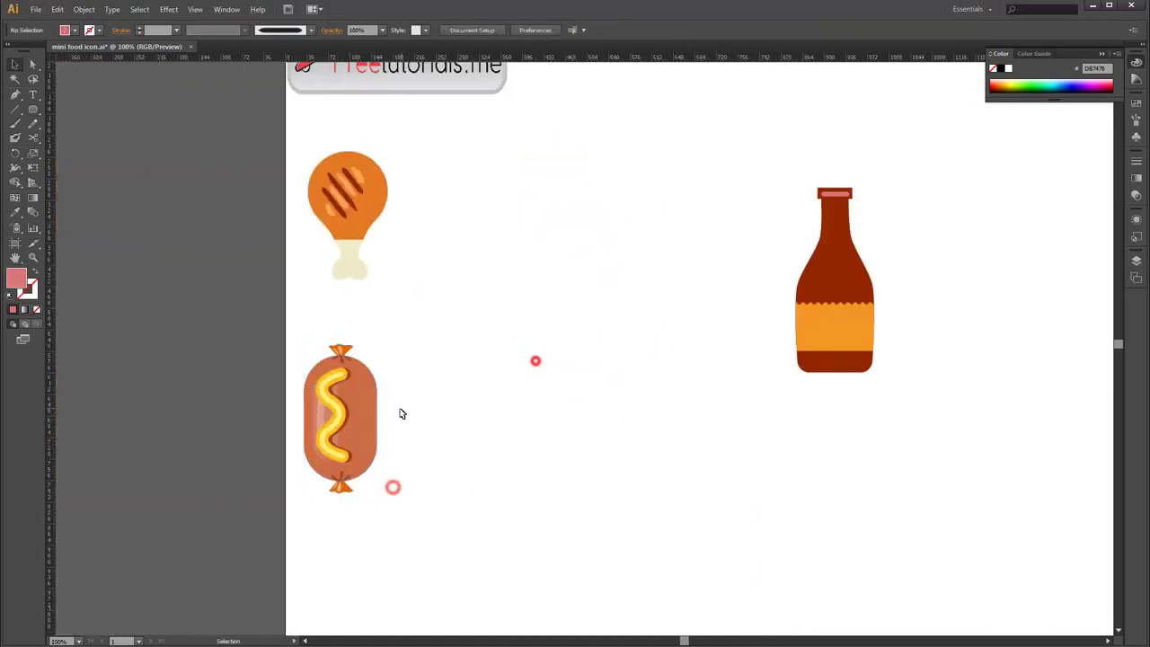
left_click(322, 411)
key("ctrl+c")
key("ctrl+v")
left_click_drag(580, 353, 812, 327)
left_click(673, 318)
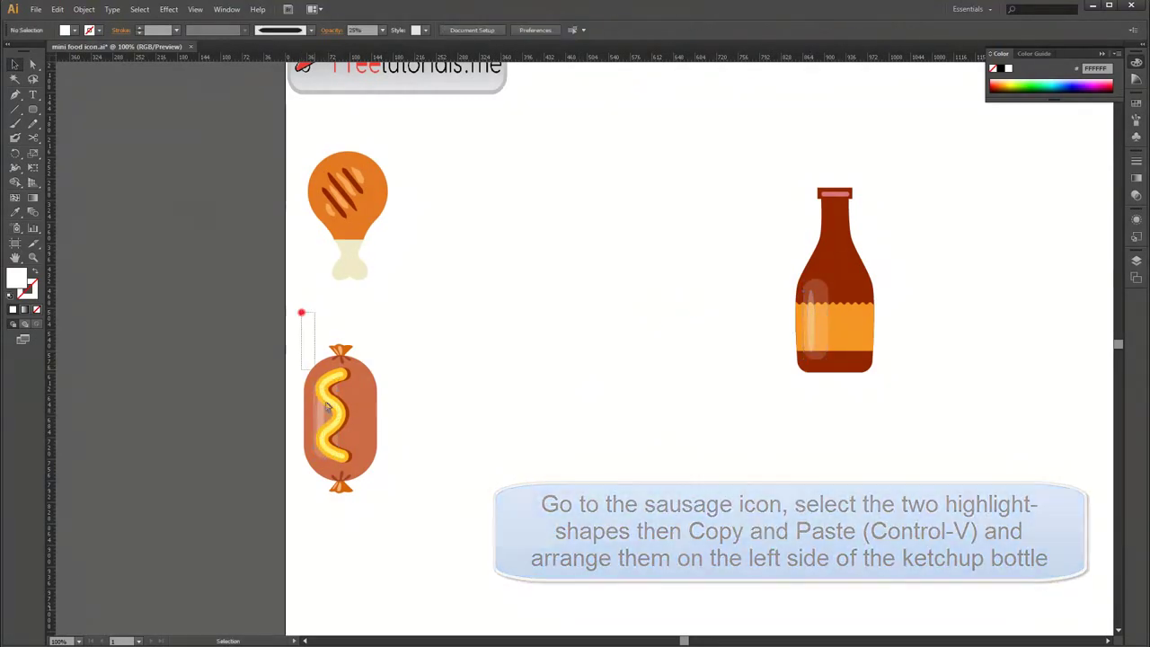
Regroup all the sausage icon's pieces
left_click_drag(301, 312, 386, 498)
right_click(366, 436)
left_click(398, 488)
left_click(419, 438)
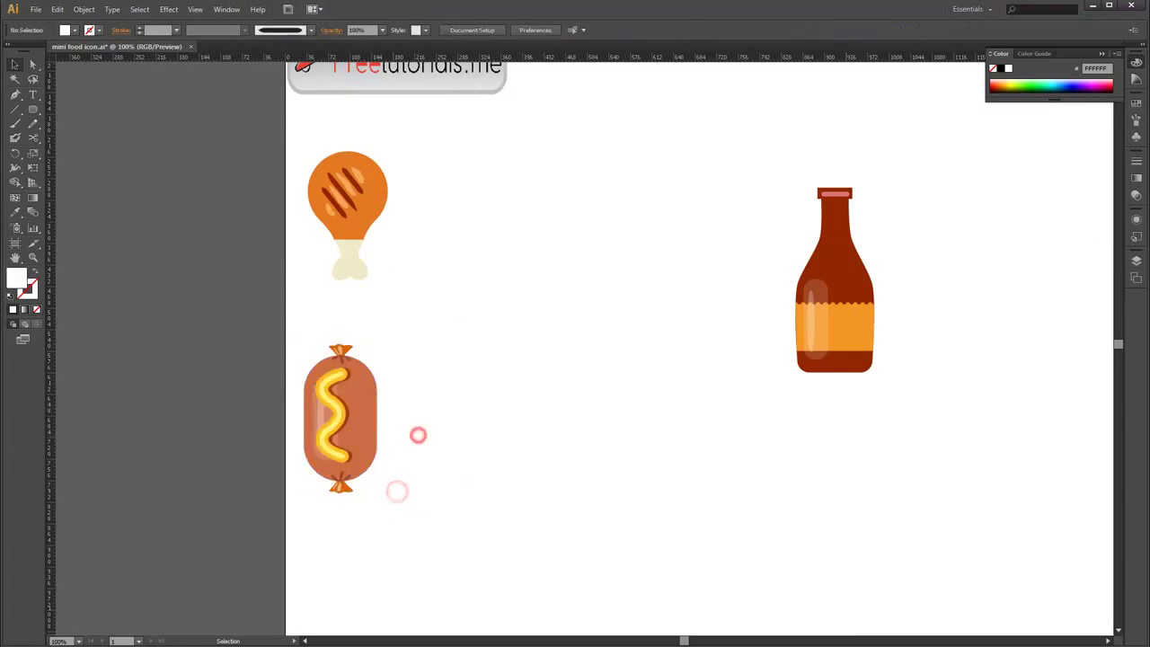
Enlarge the pasted highlights, shift them up and right on the bottle, and group them
left_click(919, 300, "ctrl")
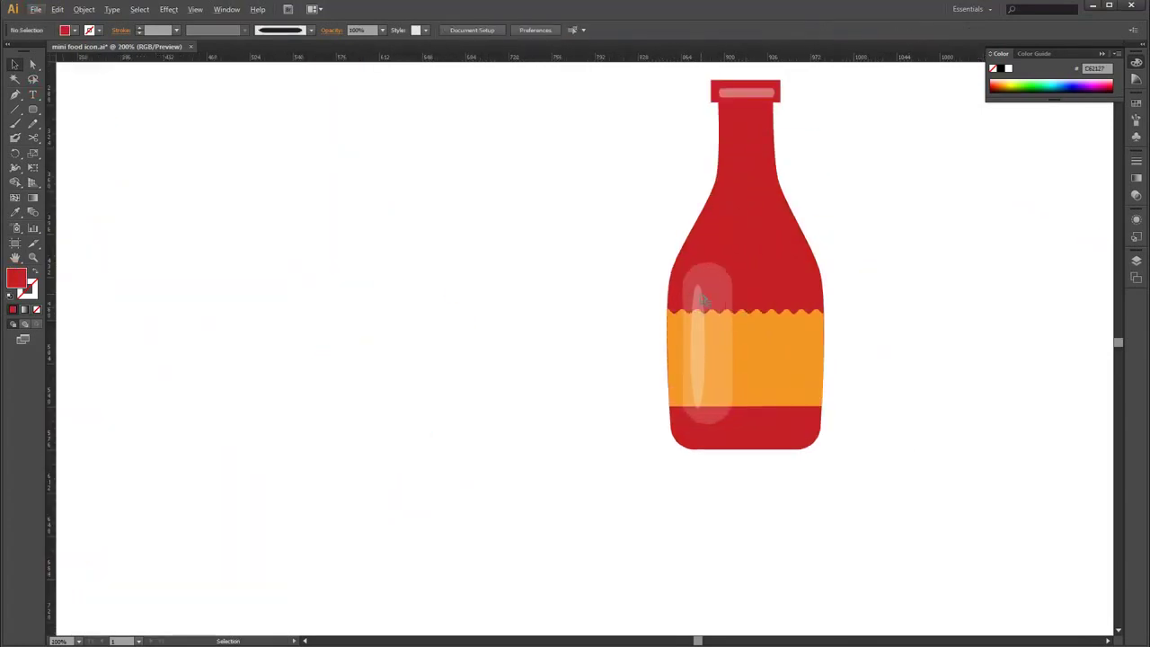
left_click(716, 284)
left_click_drag(735, 430, 747, 457)
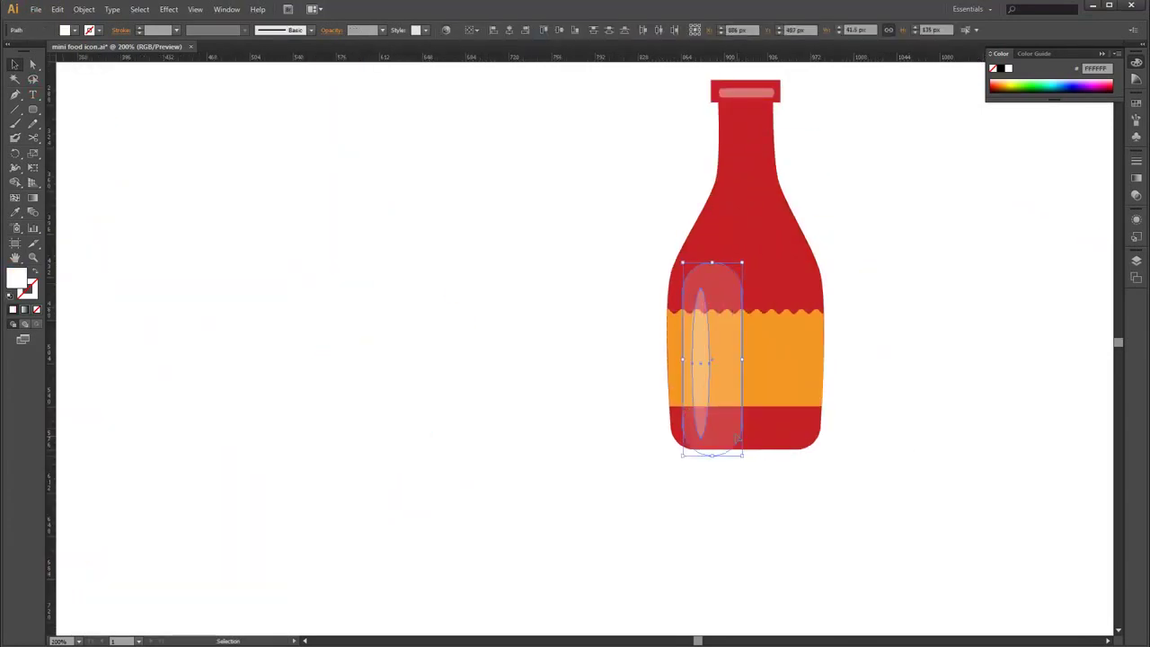
left_click_drag(705, 364, 724, 339)
right_click(723, 339)
left_click(771, 380)
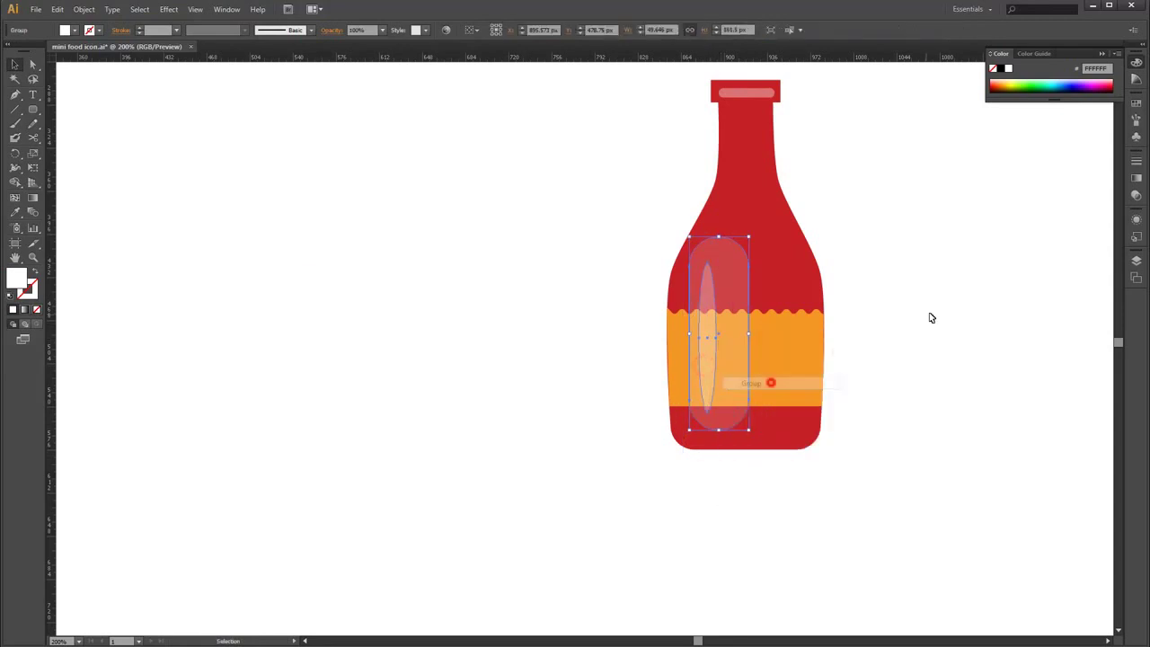
left_click(929, 318)
Begin a curved pen outline for the tomato beside the bottle
left_click(929, 313, "ctrl")
left_click(755, 296)
mouse_move(733, 386)
left_mouse_down()
mouse_move(792, 417)
mouse_move(842, 392)
left_mouse_up()
left_click(734, 386)
Close the tomato outline, bulging its right side and reshaping its lower-left curve
left_click_drag(829, 315, 784, 285)
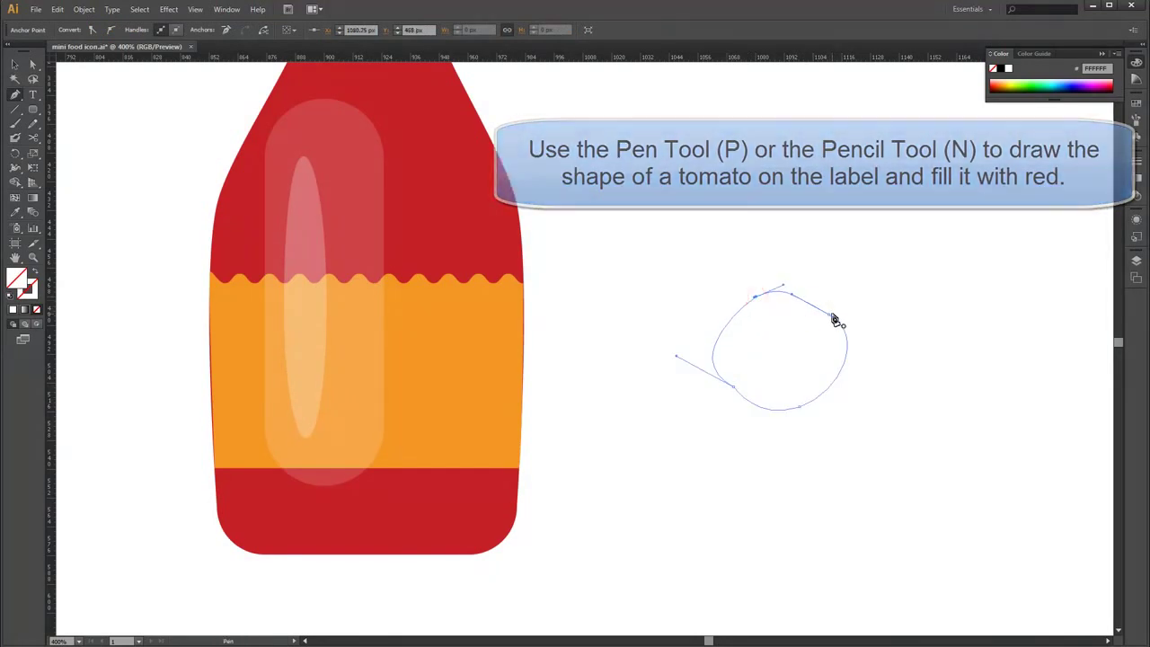
left_click_drag(829, 314, 851, 320)
left_click_drag(733, 390, 736, 386)
key("v")
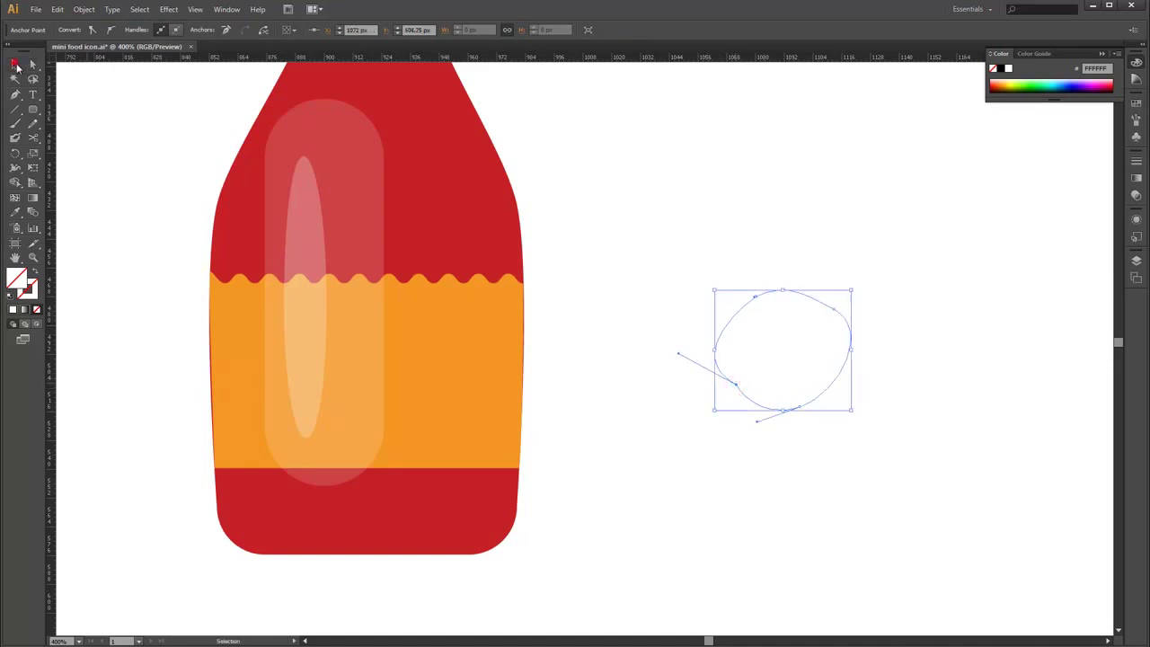
Fill the tomato with red RGB 202, 24, 31
double_click(21, 274)
type("2")
key("Tab")
type("24")
key("Tab")
type("31")
key("Return")
Swap to a stroke with no fill and draw three thin stem paths atop the tomato
left_click(942, 302)
key("shift+x")
key("b")
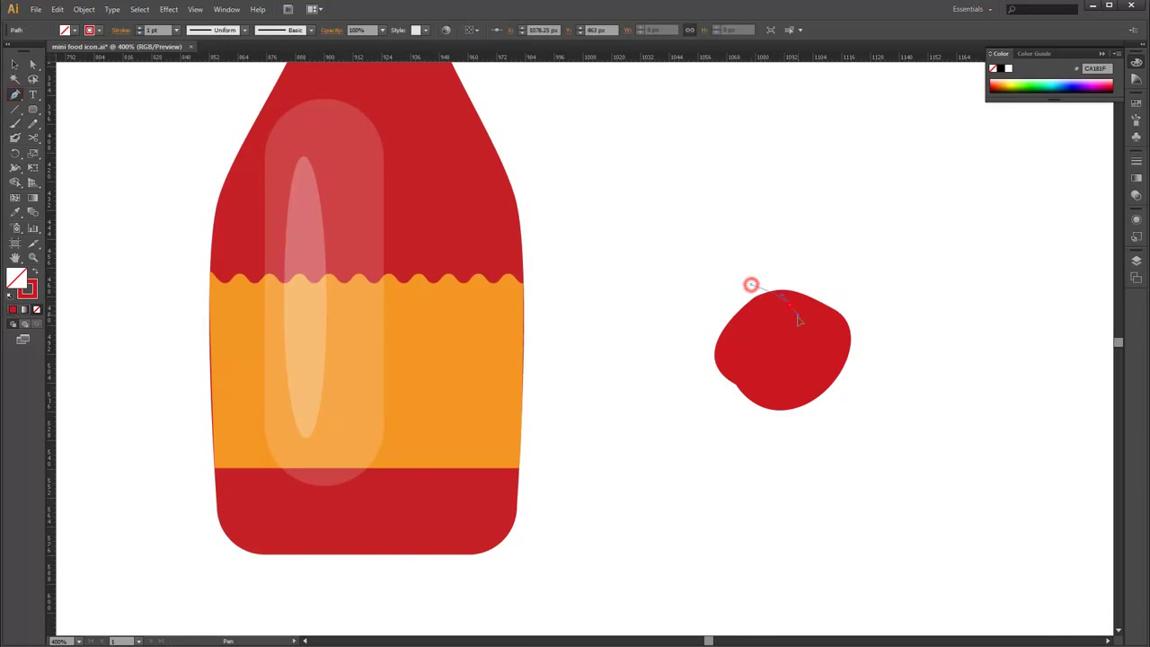
left_click_drag(753, 289, 793, 310)
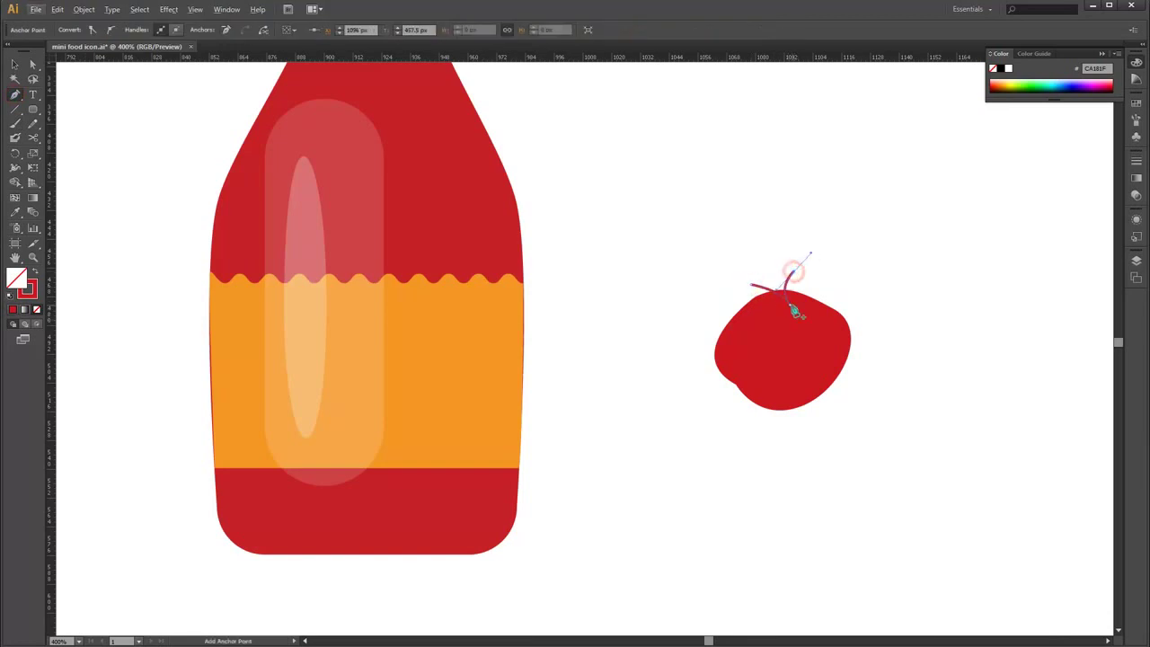
key("v")
left_click(823, 284)
key("p")
left_click_drag(814, 278, 818, 284)
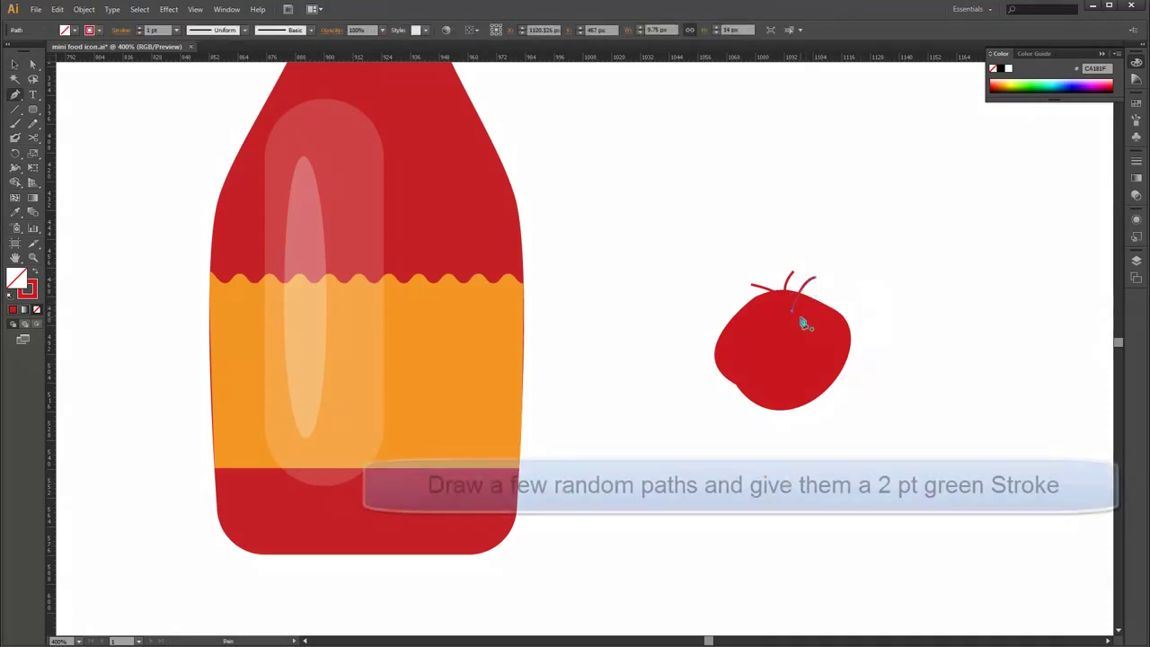
left_click_drag(861, 301, 868, 302)
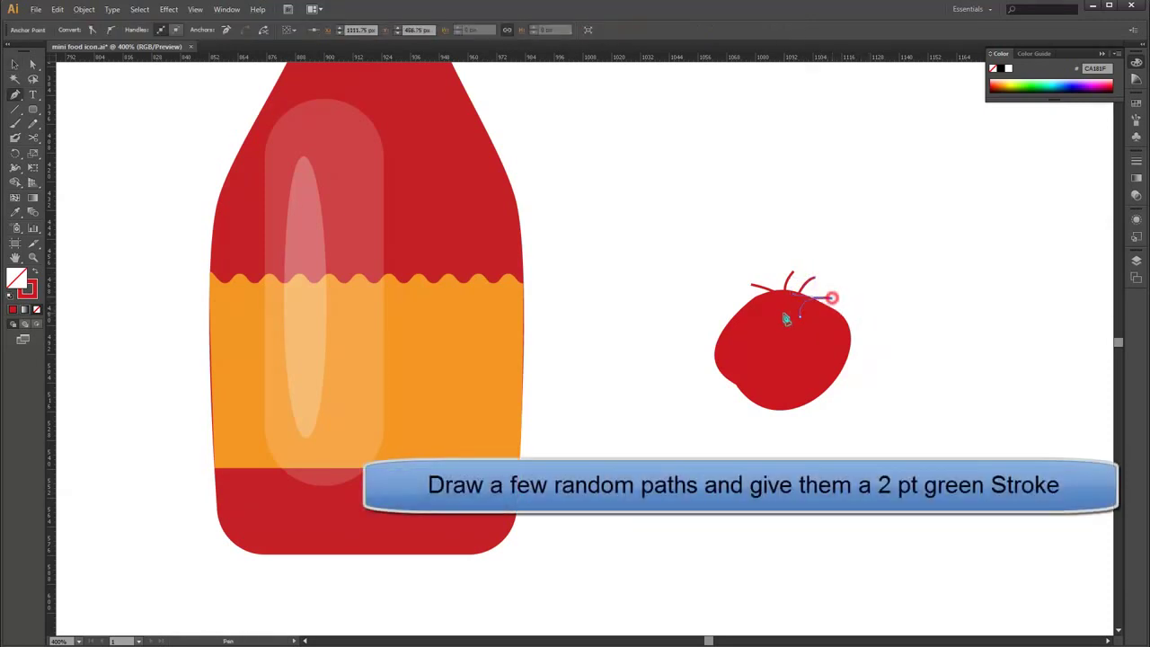
left_click(884, 297, "ctrl")
left_click(789, 308)
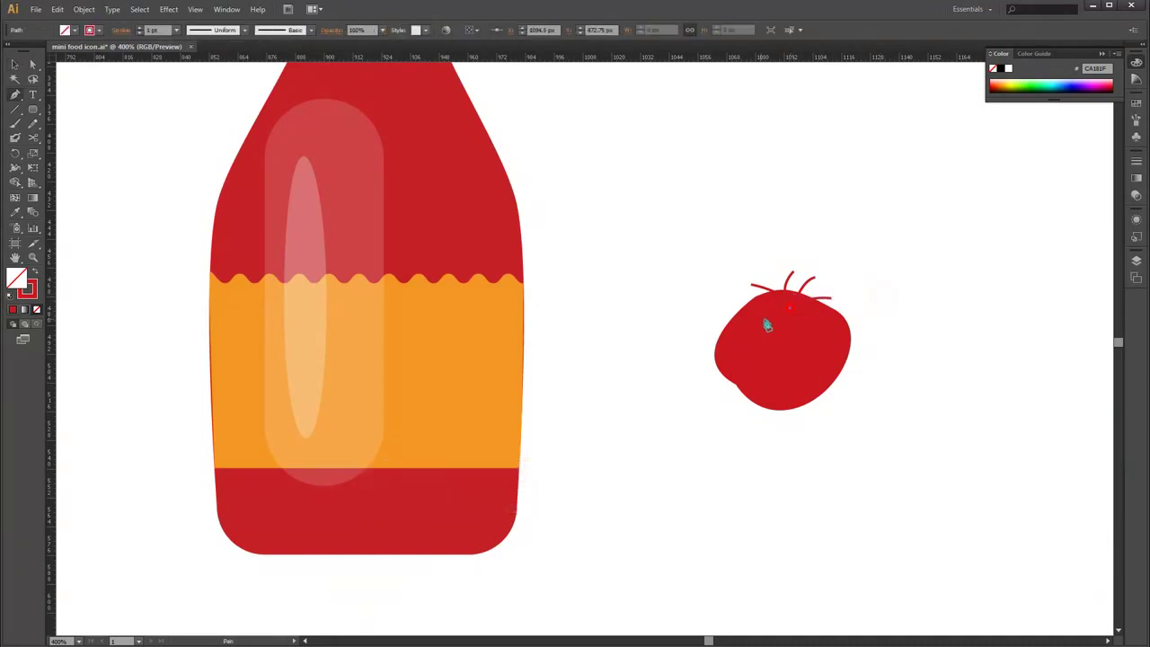
left_click(764, 332)
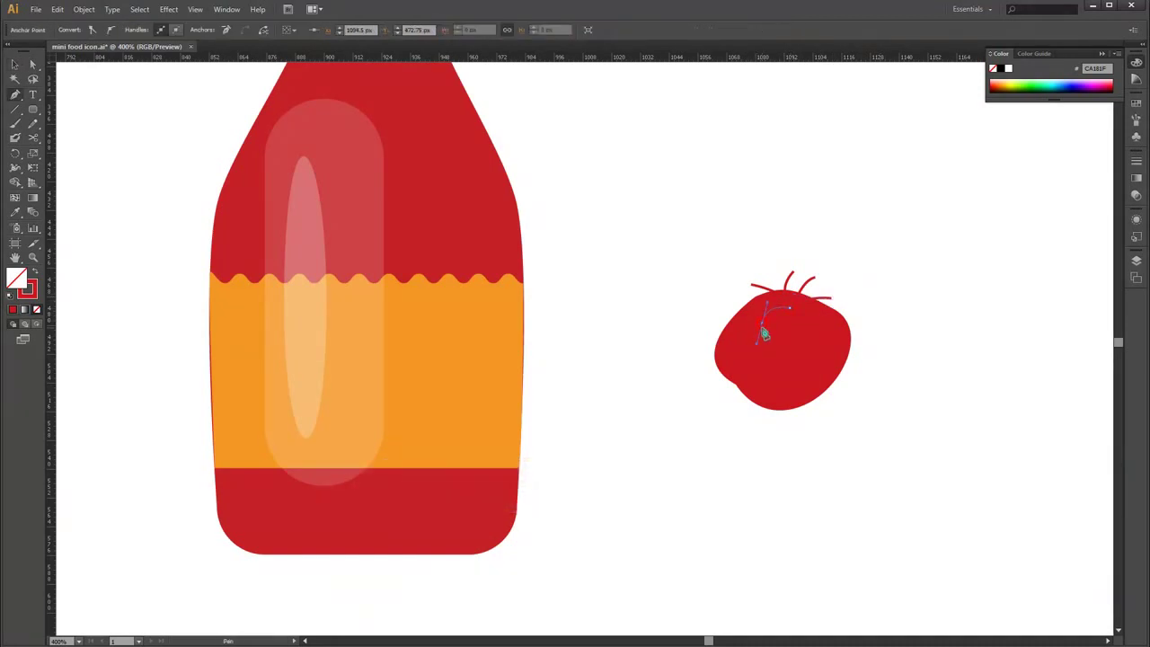
Give the tomato's stem strokes a green colour
left_click(791, 275)
double_click(16, 279)
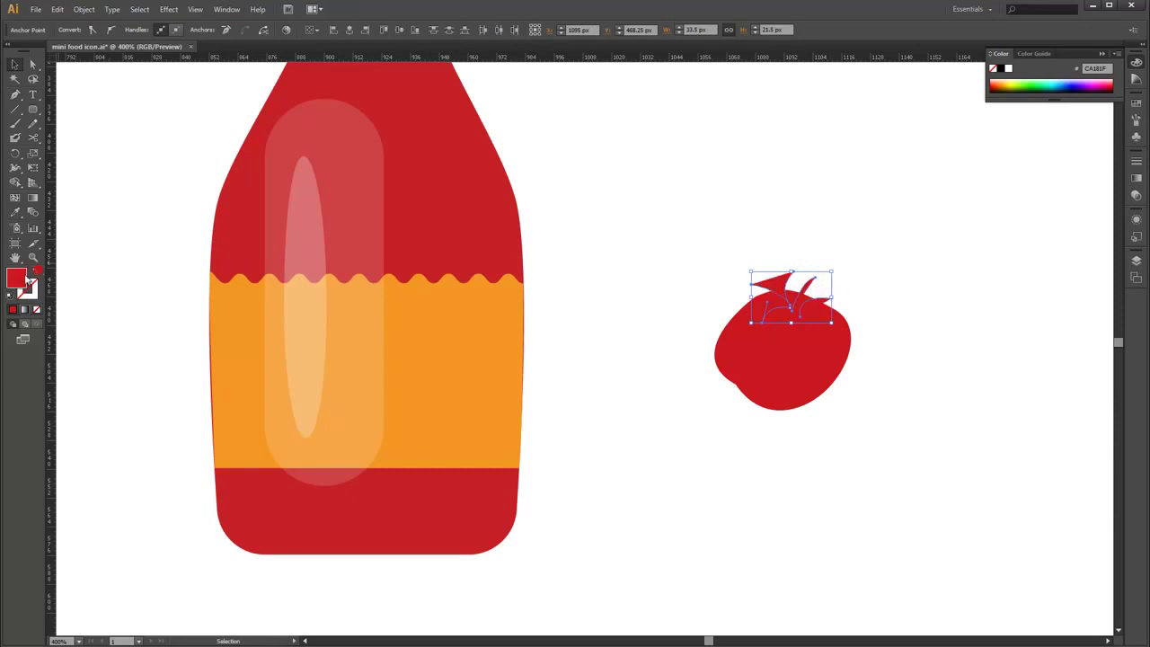
left_click(935, 180)
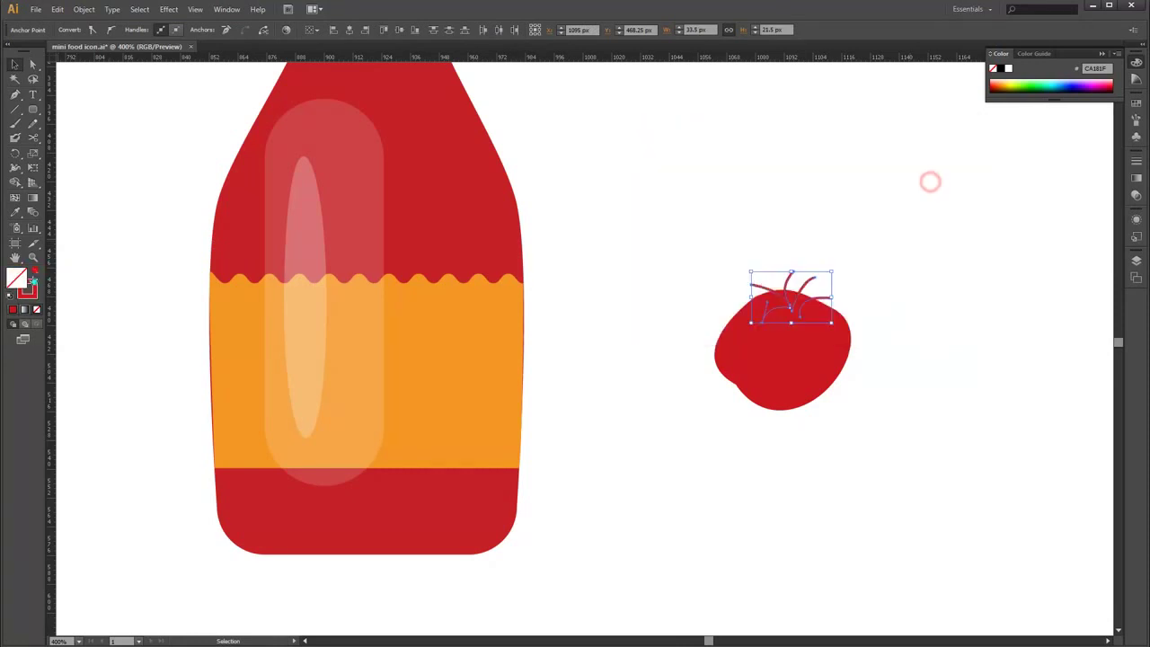
double_click(16, 279)
left_click(880, 262)
key("Tab")
left_click(901, 175)
left_click(879, 288)
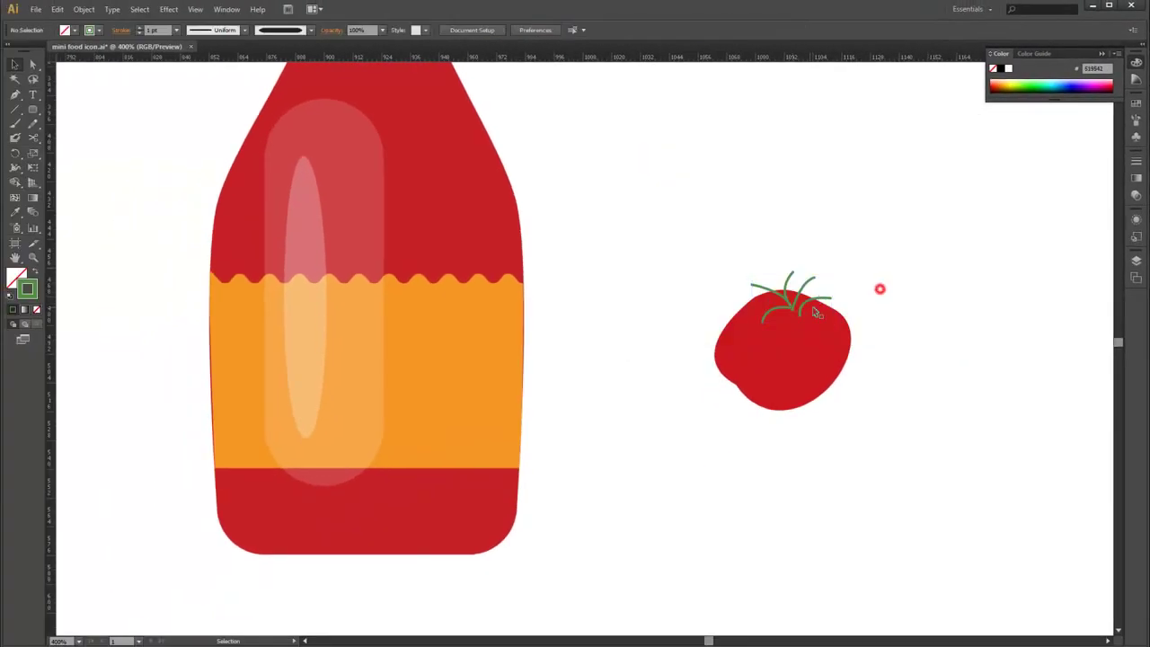
scroll(817, 312, "up", 2)
Nudge the stems into position and check the tomato body and stem pieces
mouse_move(827, 289)
left_mouse_down()
mouse_move(779, 266)
mouse_move(765, 276)
left_mouse_up()
left_click(822, 226)
left_click(784, 307)
left_click(763, 310)
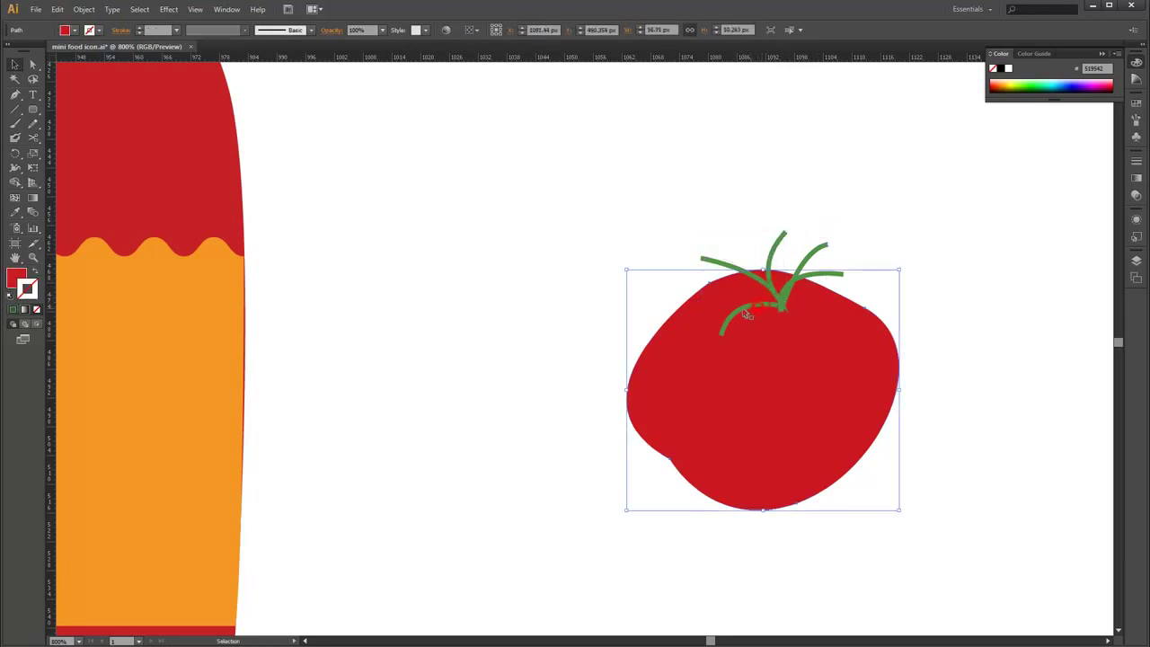
left_click(735, 319)
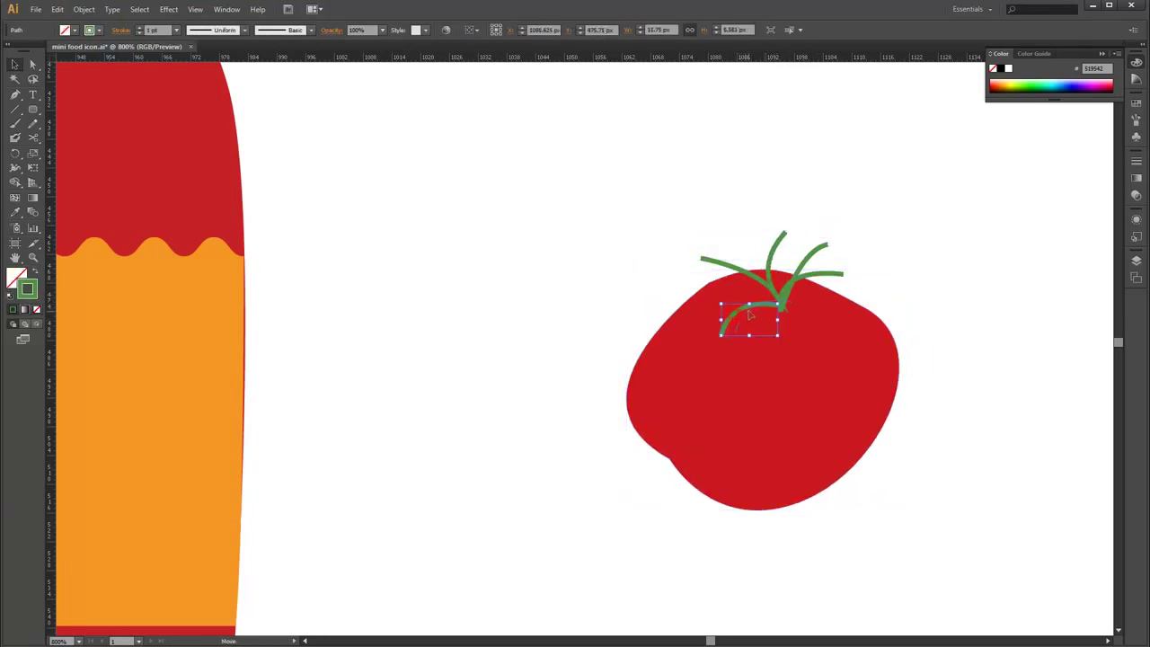
key("ctrl+minus")
key("ctrl+minus")
key("ctrl+minus")
Shrink the tomato, group it with its stems, and place it on the orange label
mouse_move(695, 328)
left_mouse_down()
mouse_move(869, 439)
mouse_move(831, 416)
left_mouse_up()
left_click(886, 381)
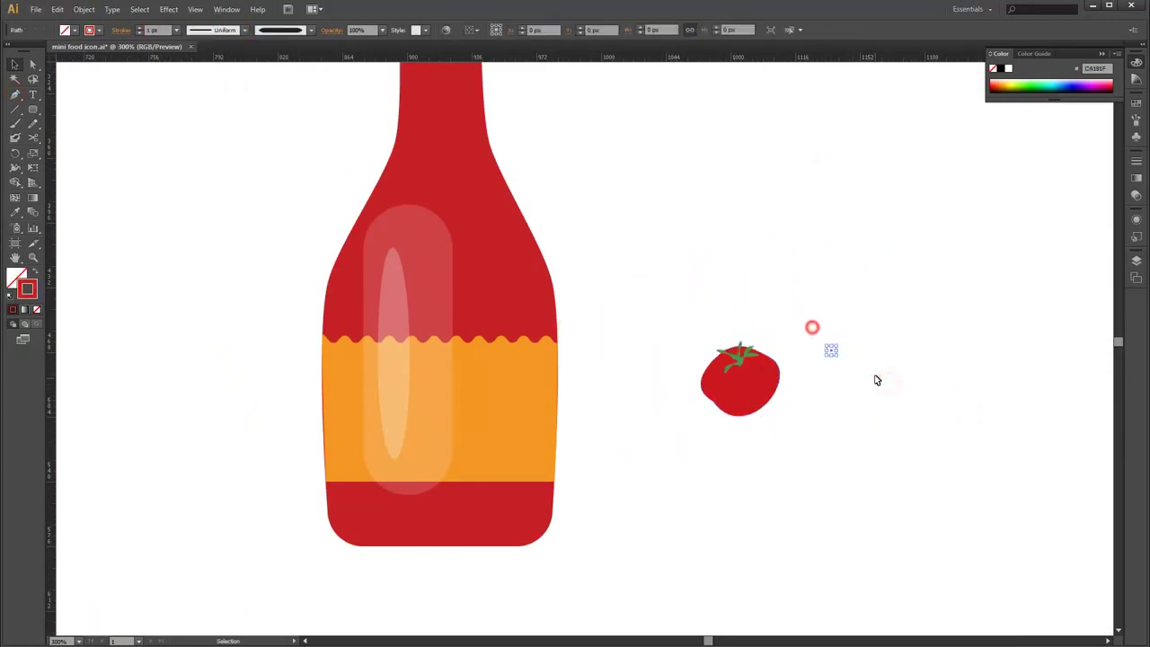
left_click_drag(680, 332, 765, 422)
right_click(740, 375)
left_click(784, 433)
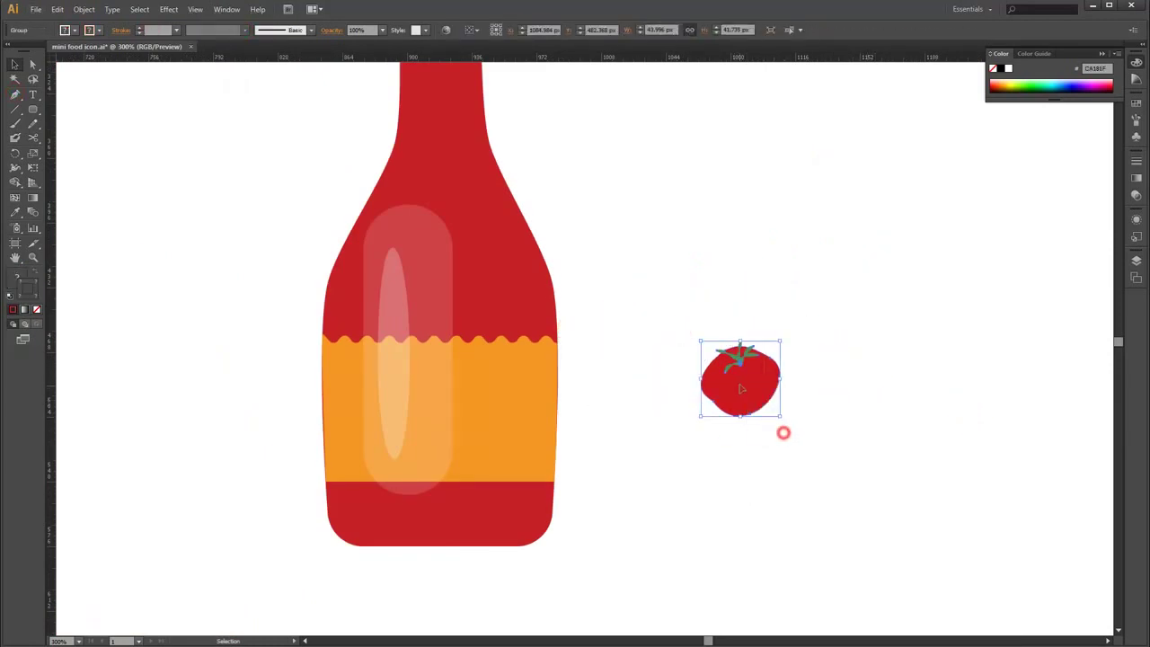
left_click_drag(450, 420, 450, 421)
Group the whole ketchup bottle and move it beside the chicken drumstick
key("ctrl+minus")
key("ctrl+minus")
key("ctrl+minus")
left_click_drag(494, 262, 712, 526)
right_click(593, 374)
left_click(650, 429)
left_click(682, 414)
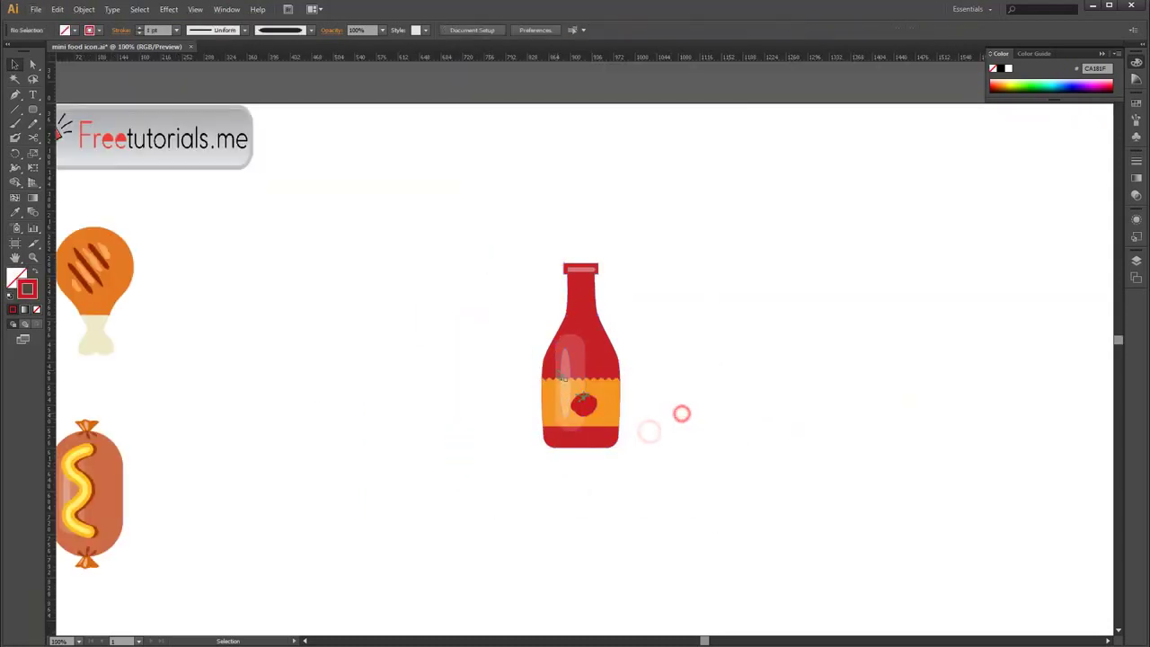
left_click_drag(590, 372, 260, 299)
Draw a tall rectangle right of the ketchup bottle for the beer glass
left_click(470, 279)
key("ctrl+minus")
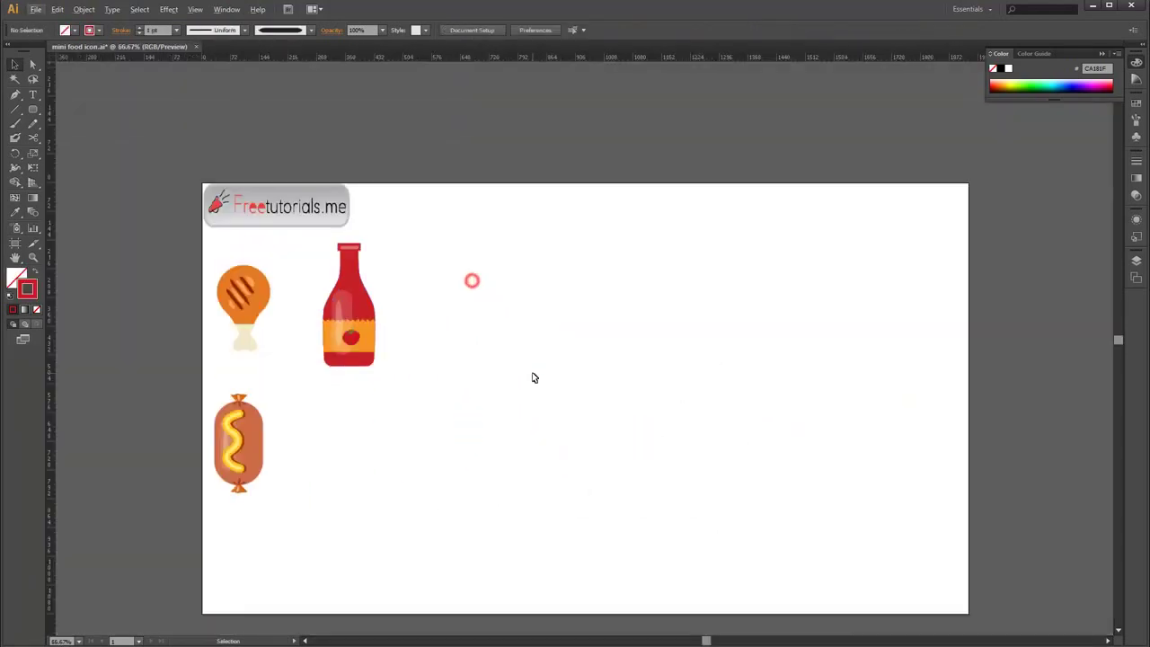
left_click(517, 371)
left_click(852, 436)
left_click(33, 109)
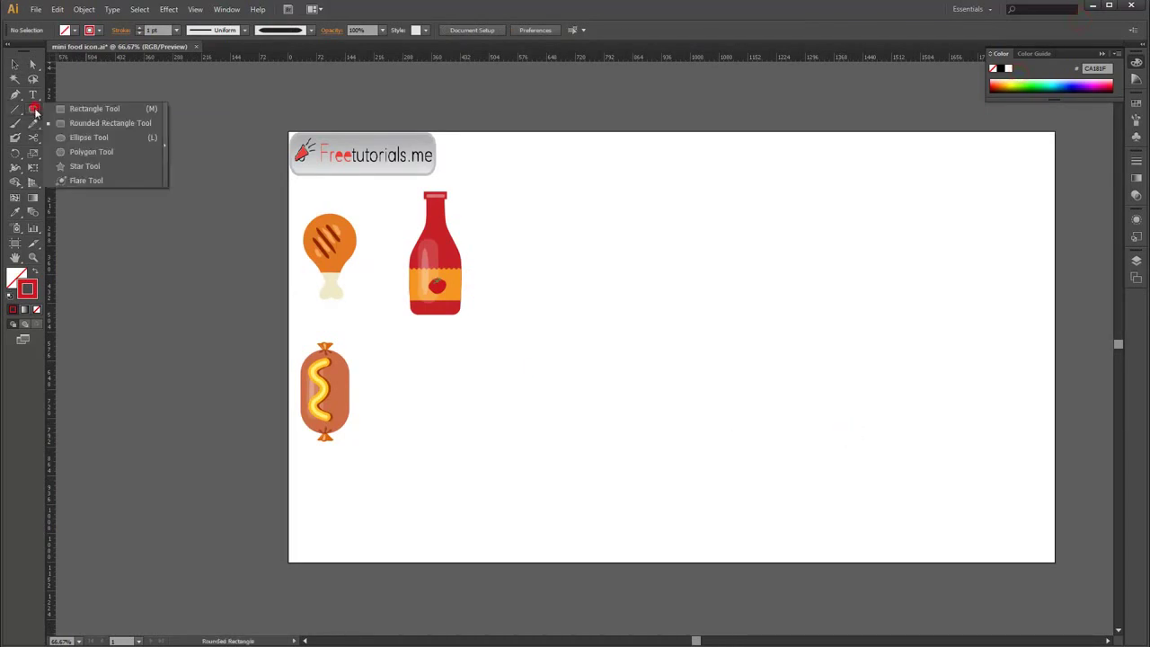
left_click_drag(587, 216, 650, 305)
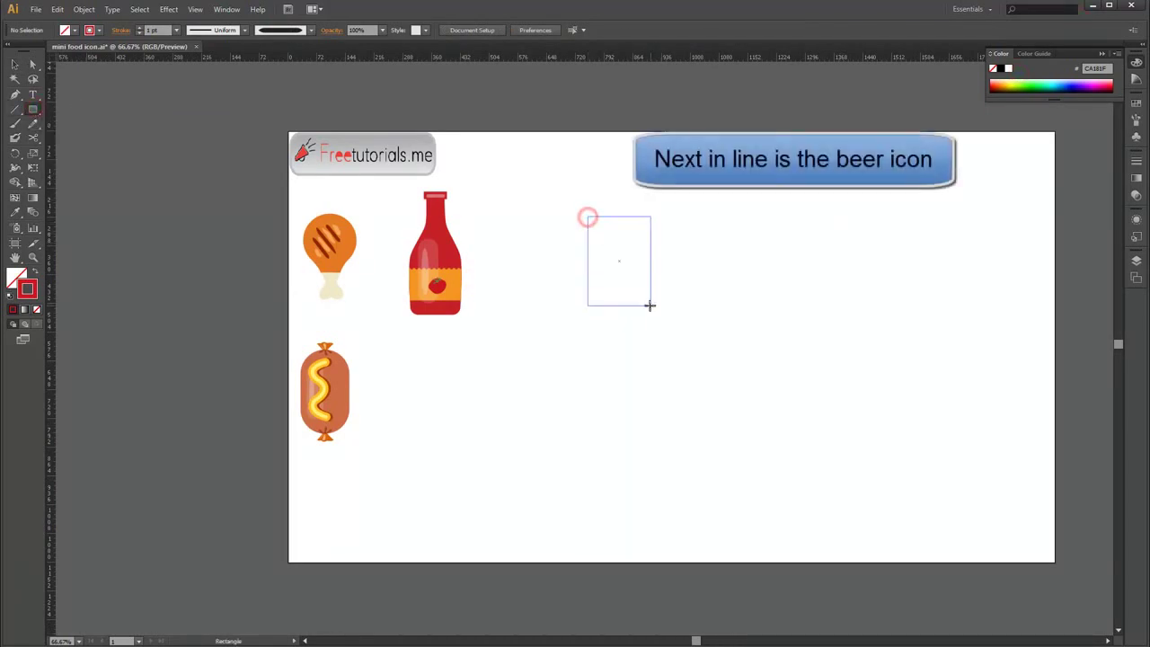
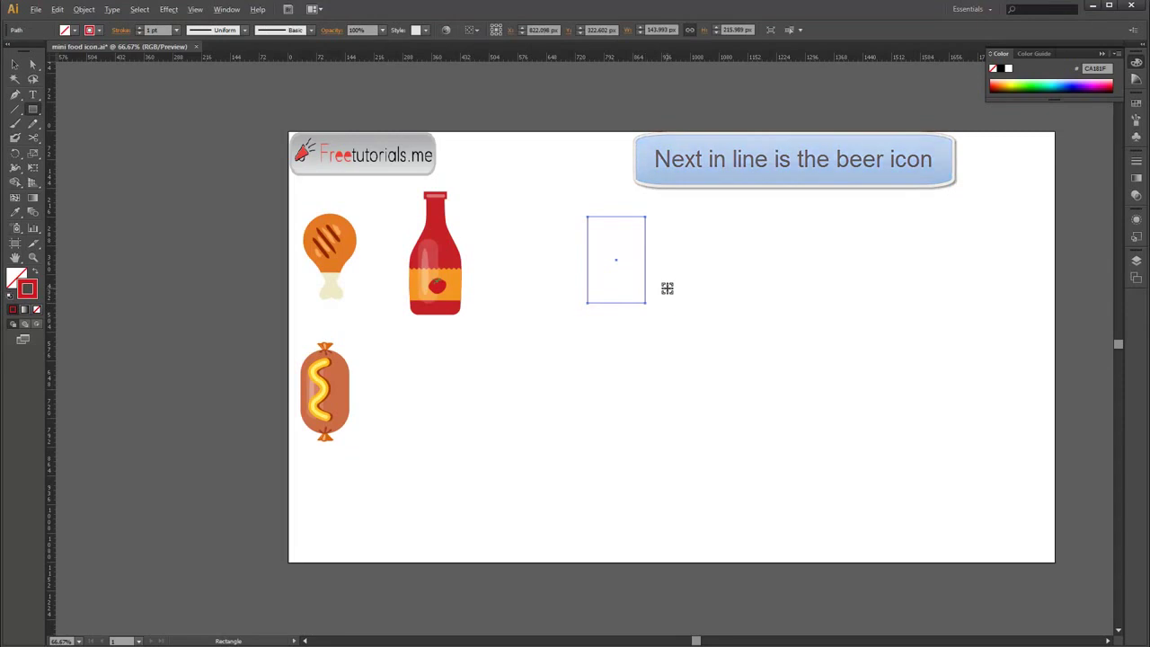
Fill the new tall rectangle light grey, RGB 246/246/246 (F6F6F6)
key("ctrl+plus")
double_click(16, 278)
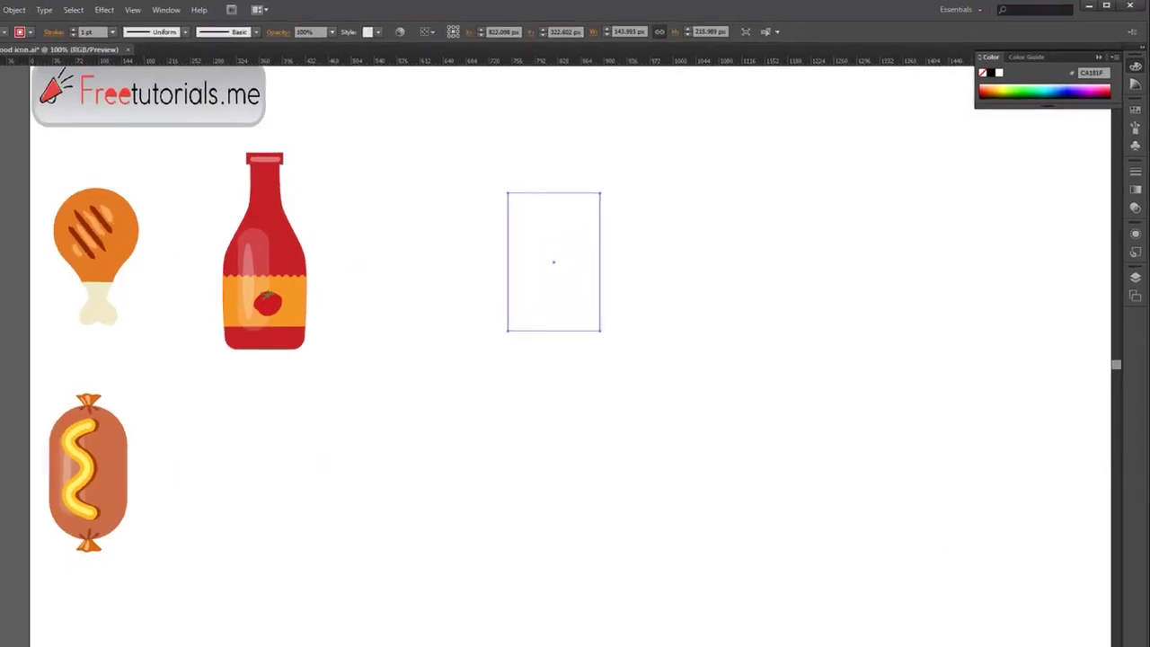
type("246")
key("Tab")
type("246")
key("Tab")
type("246")
key("Return")
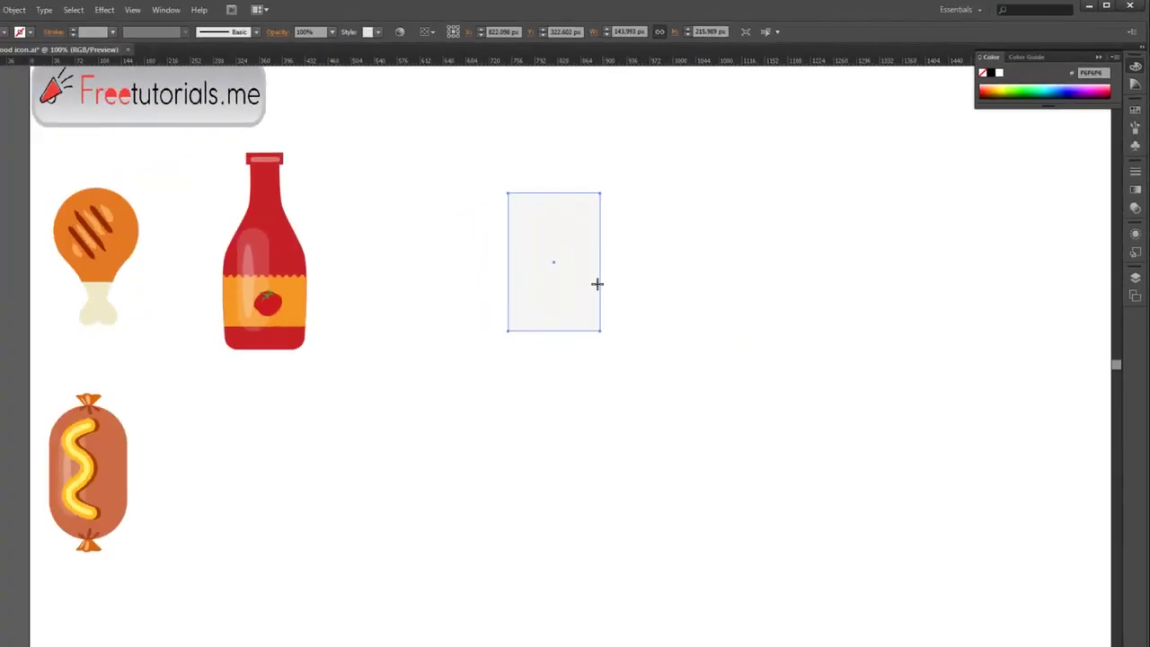
Select the rectangle's two bottom corner anchors and browse toward the scripts folder
key("a")
left_click_drag(547, 310, 635, 313)
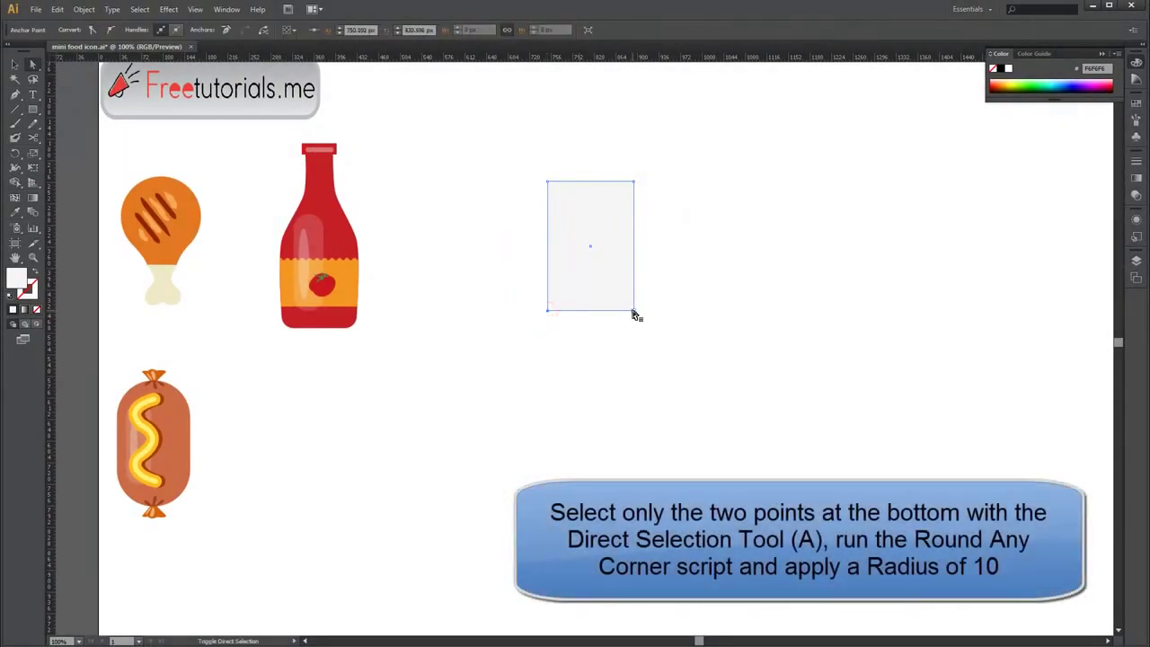
left_click(633, 310)
left_click(38, 10)
mouse_move(57, 254)
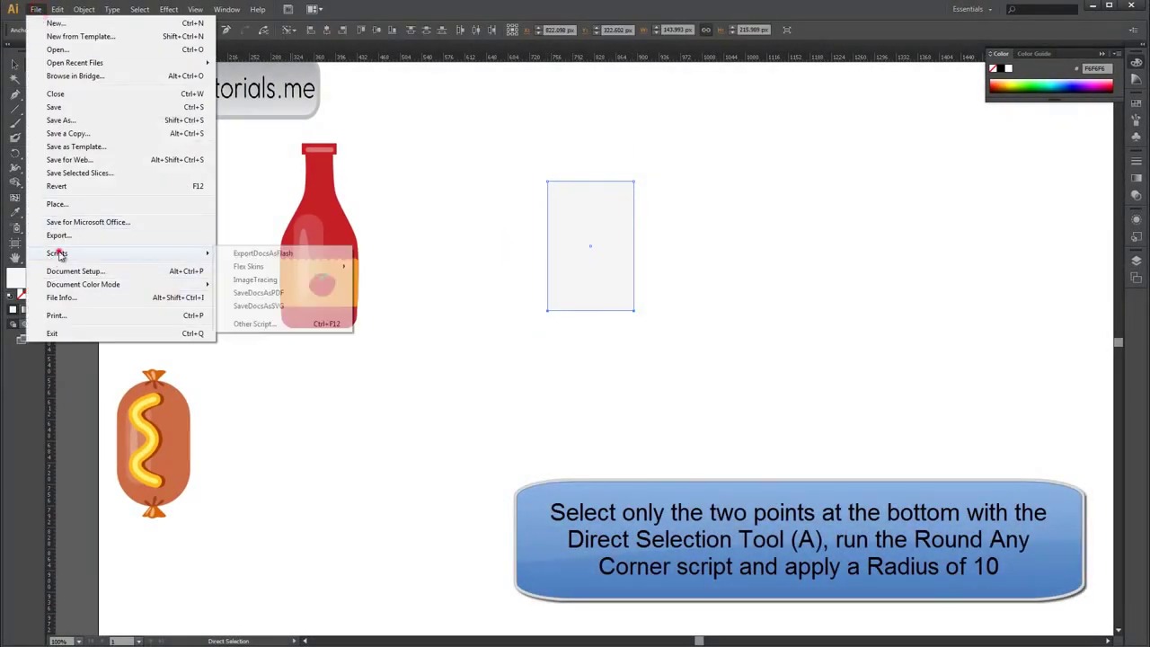
left_click(269, 325)
double_click(468, 85)
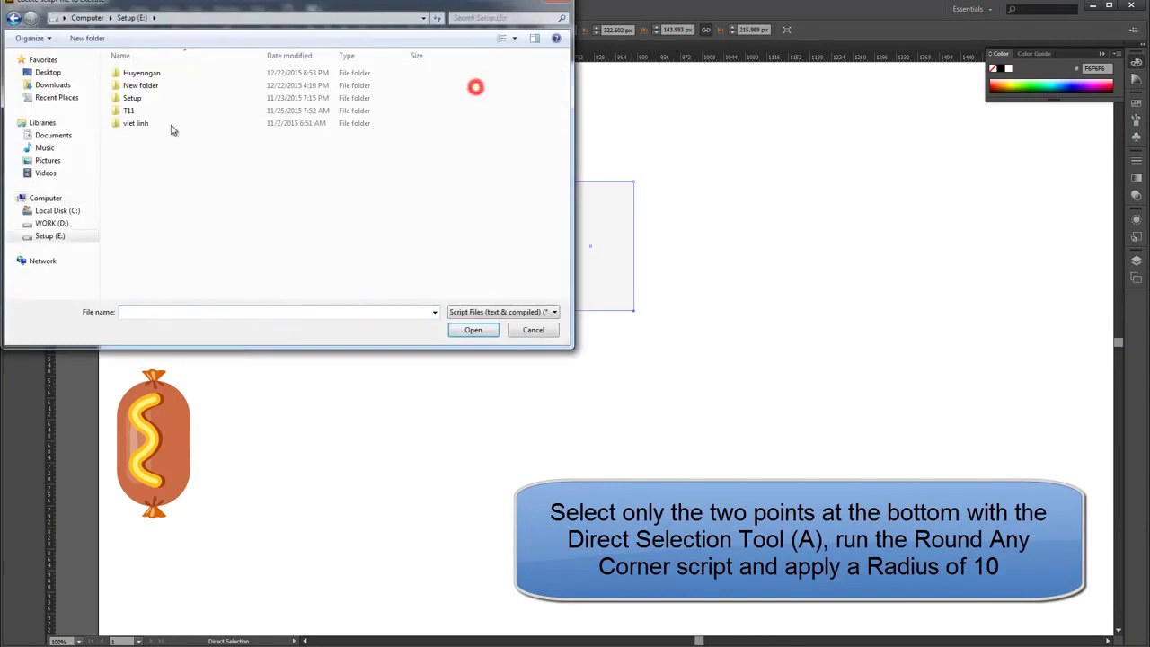
double_click(175, 73)
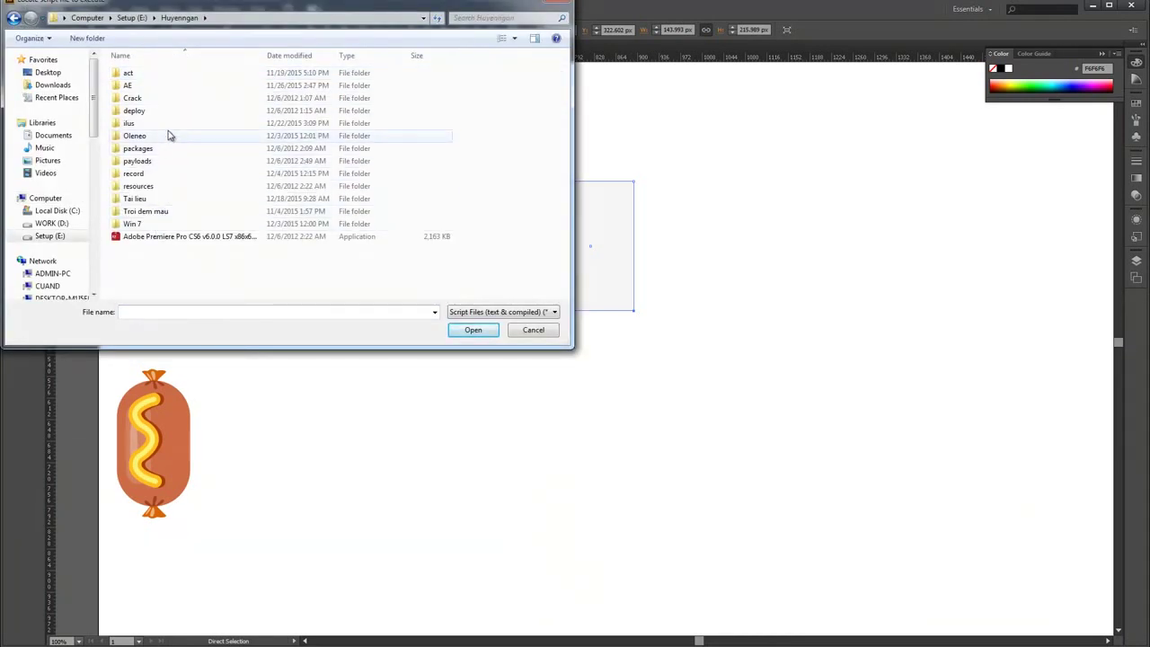
double_click(165, 197)
Round the two bottom corners with the Round Any Corner script at radius 10
double_click(180, 111)
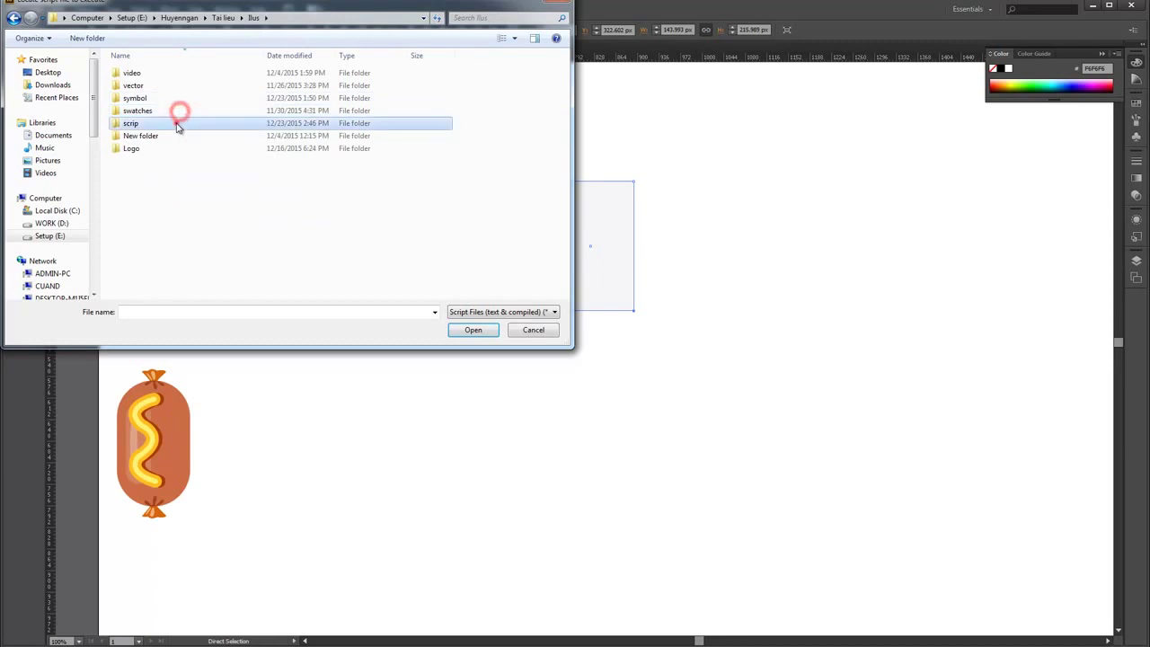
double_click(180, 123)
scroll(564, 153, "down", 1)
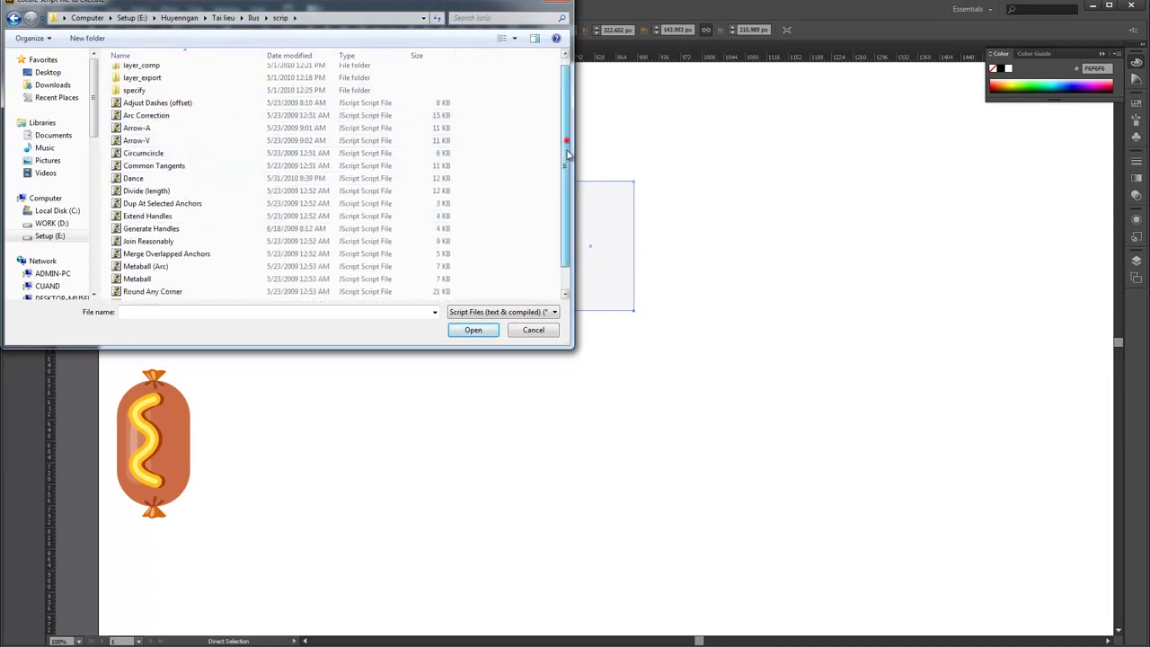
left_click(171, 267)
left_click(474, 330)
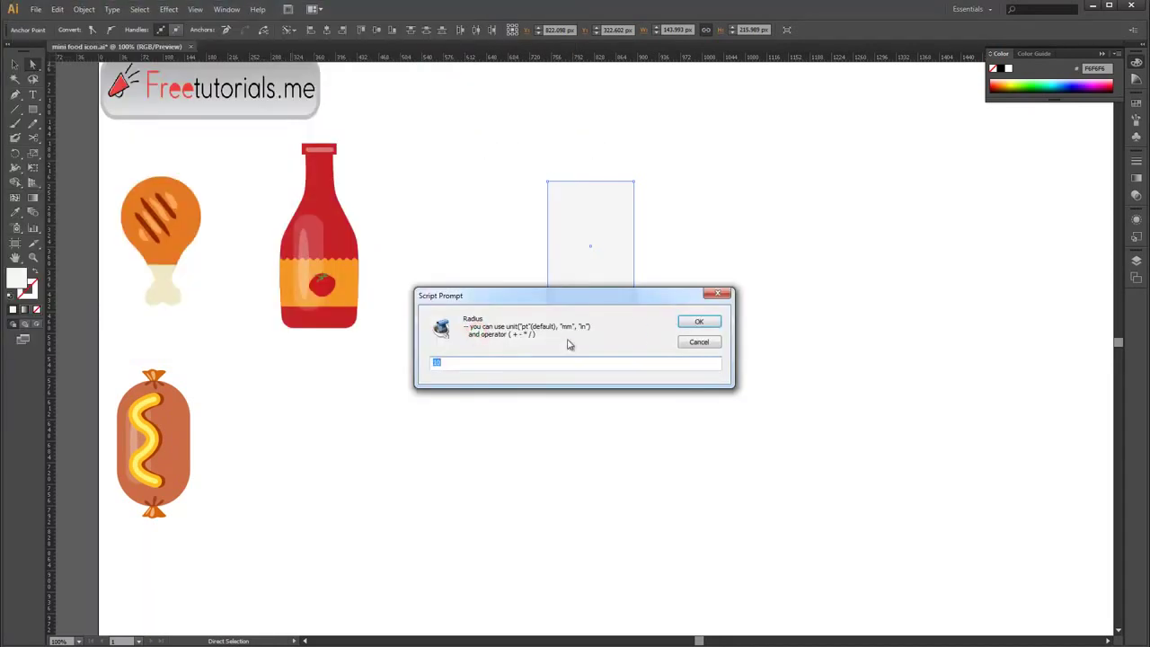
key("Return")
left_click(743, 297)
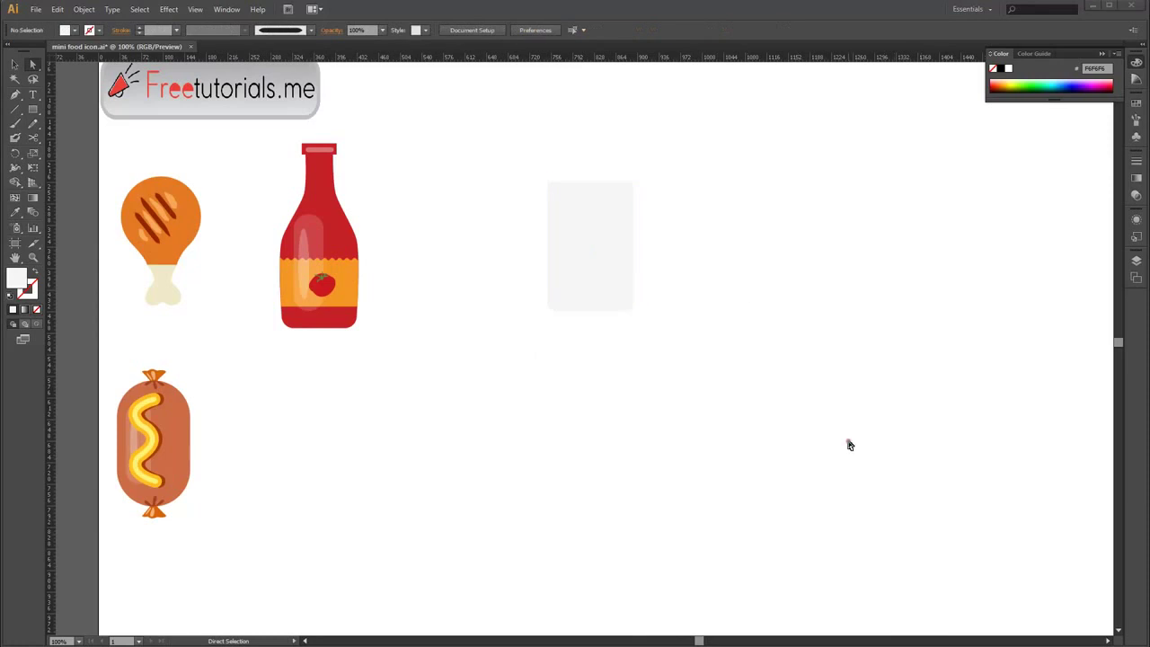
key("ctrl+plus")
key("ctrl+plus")
key("ctrl+plus")
Draw a tall narrow rectangle over the right part of the rounded grey shape
left_click_drag(33, 109, 86, 110)
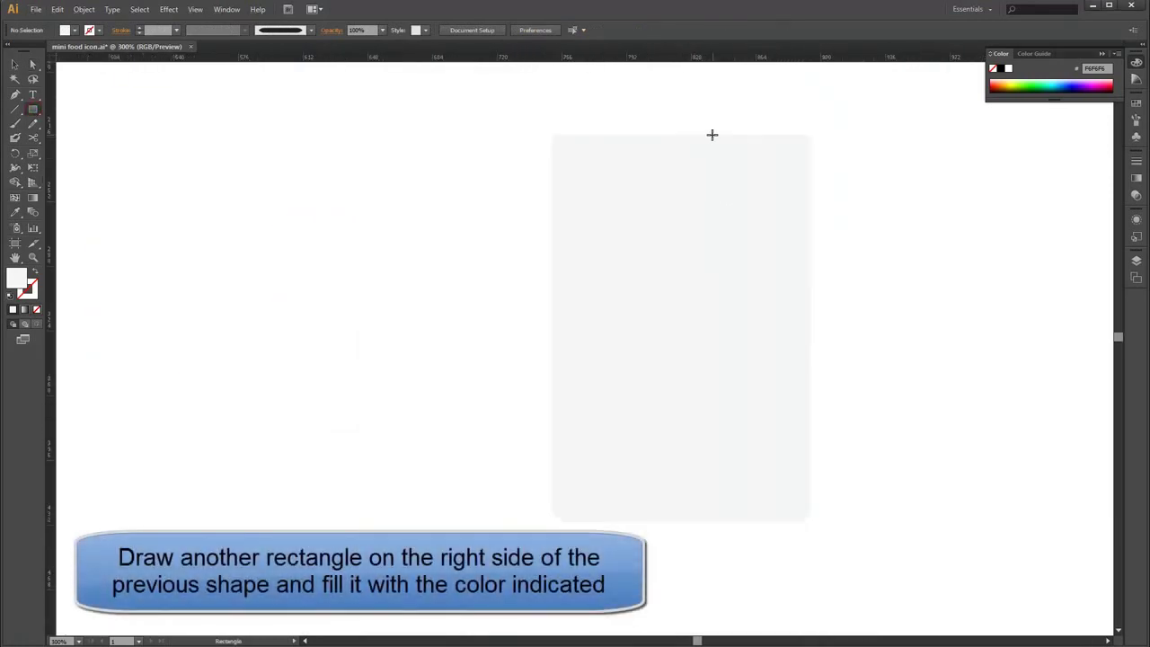
left_click_drag(803, 145, 812, 524)
key("ctrl+plus")
key("ctrl+plus")
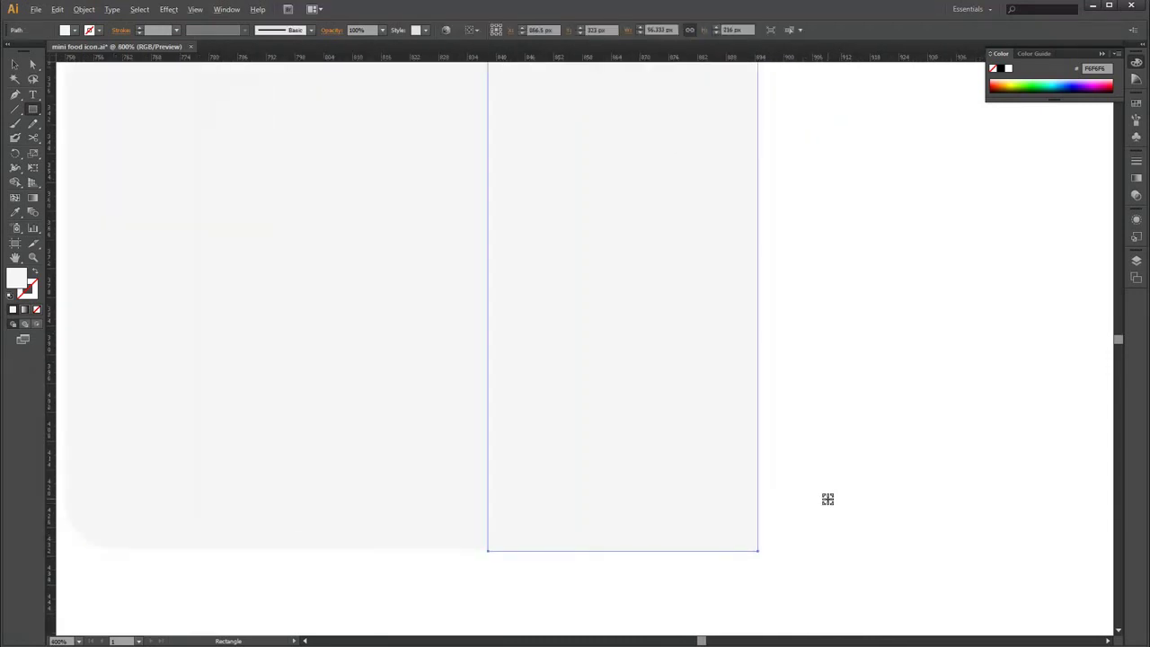
scroll(572, 548, "up", 5)
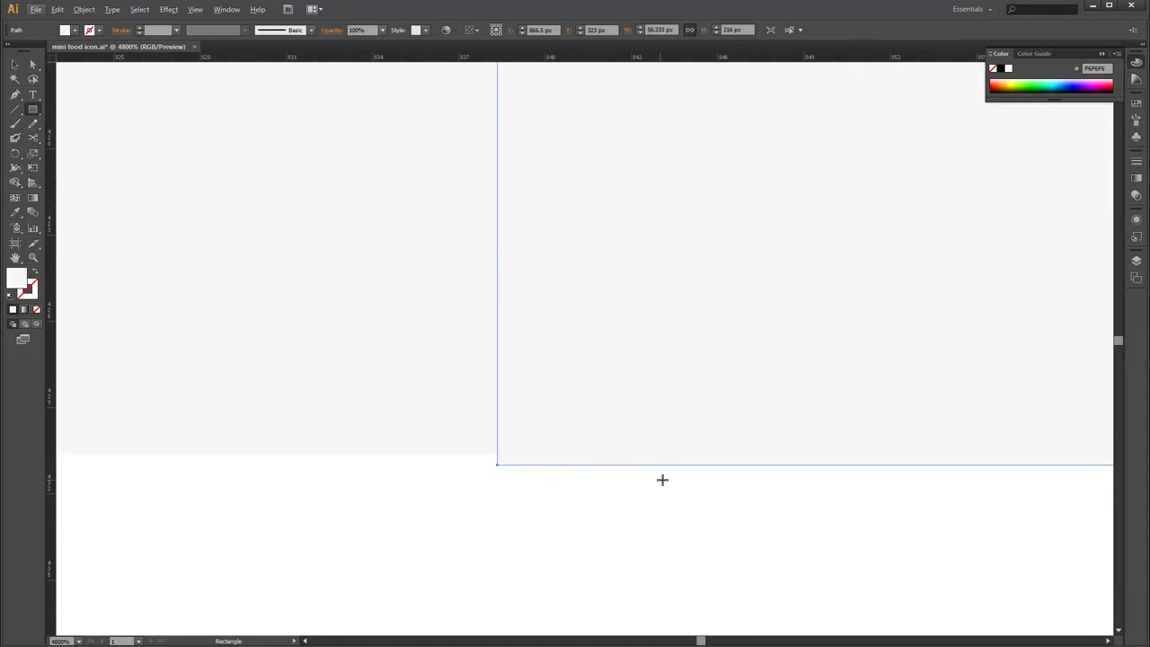
left_click(722, 448)
left_click(595, 359)
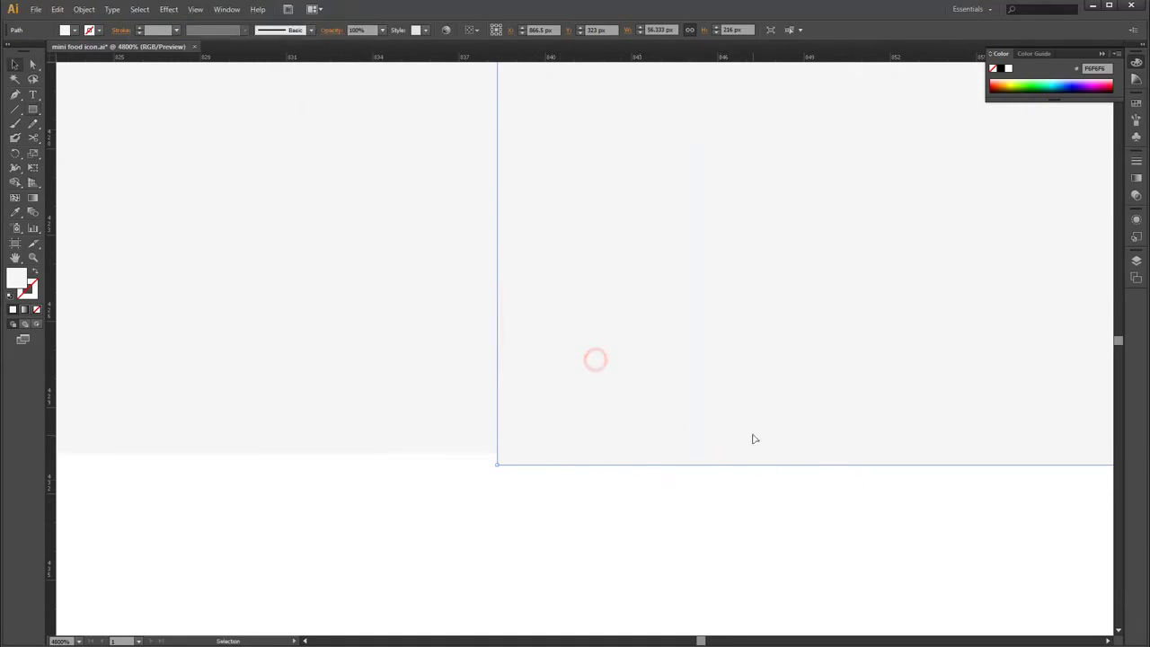
left_click(830, 443)
key("ctrl+minus")
left_click(883, 466)
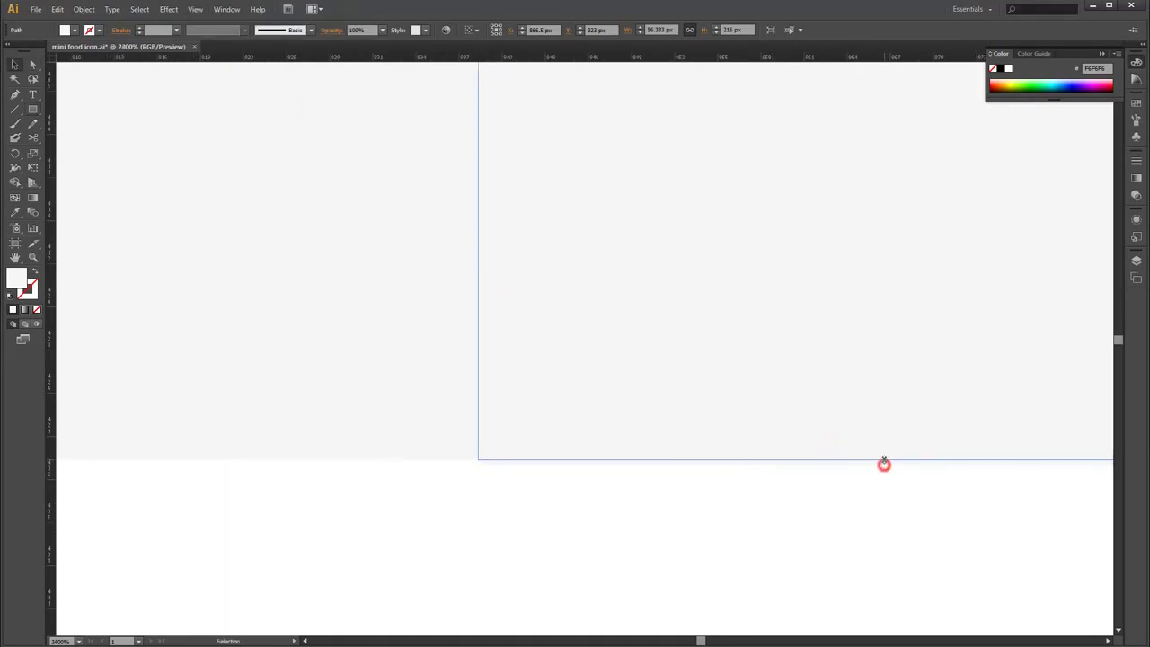
key("ctrl+minus")
key("ctrl+minus")
key("ctrl+minus")
key("ctrl+minus")
key("ctrl+minus")
left_click_drag(745, 211, 644, 290)
key("ctrl+minus")
Align the narrow rectangle with the rounded grey rectangle
left_click_drag(456, 161, 727, 195)
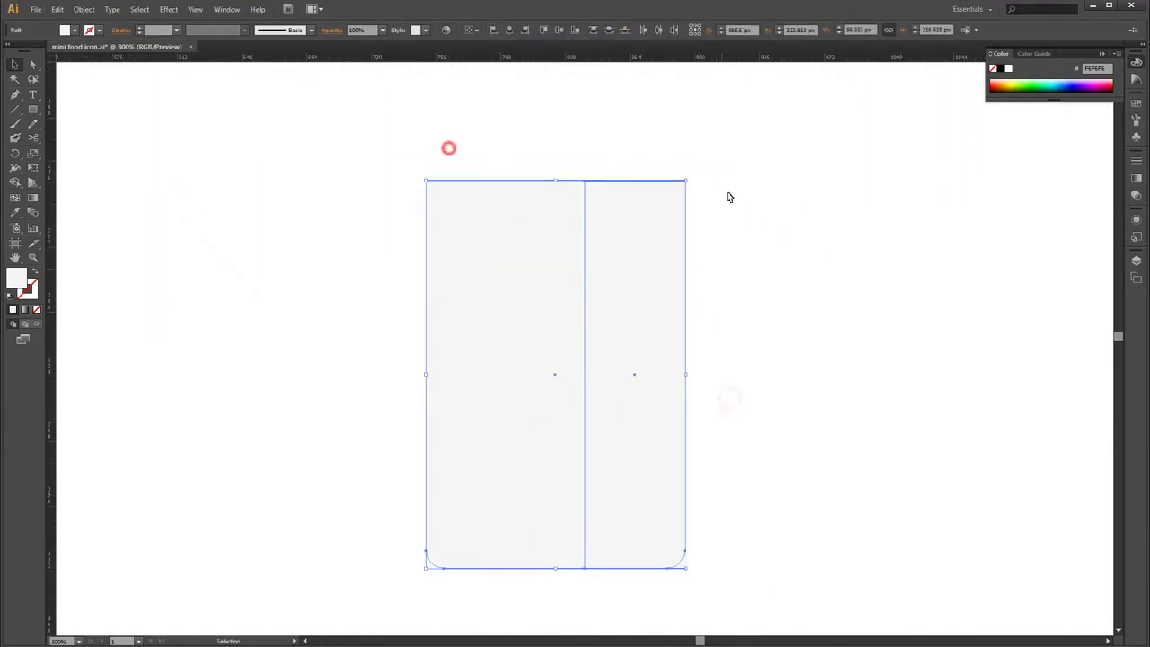
left_click(226, 9)
left_click(239, 135)
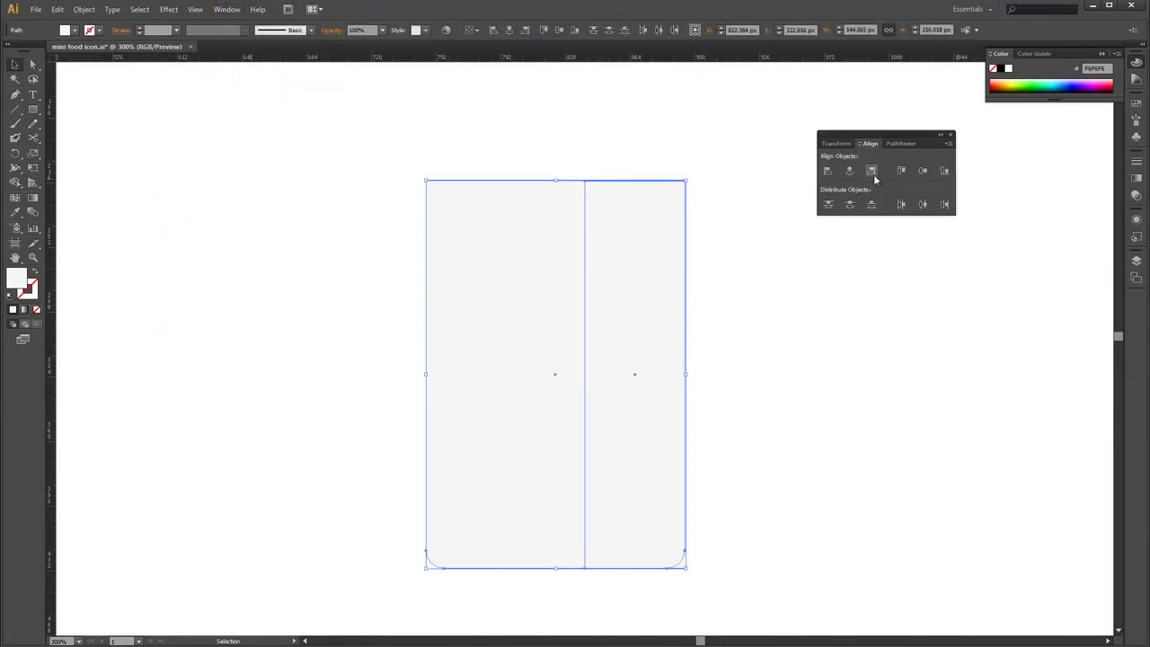
left_click(825, 295)
Round the narrow rectangle's bottom-right corner with the Round Any Corner script
left_click(635, 245)
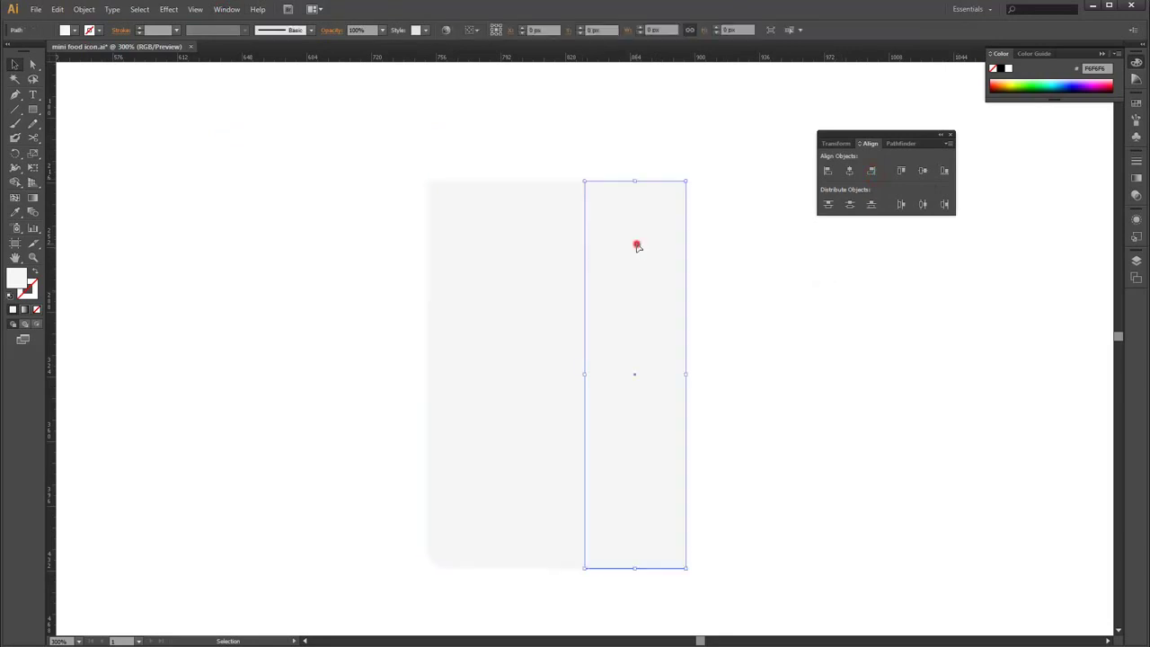
key("a")
left_click(686, 568)
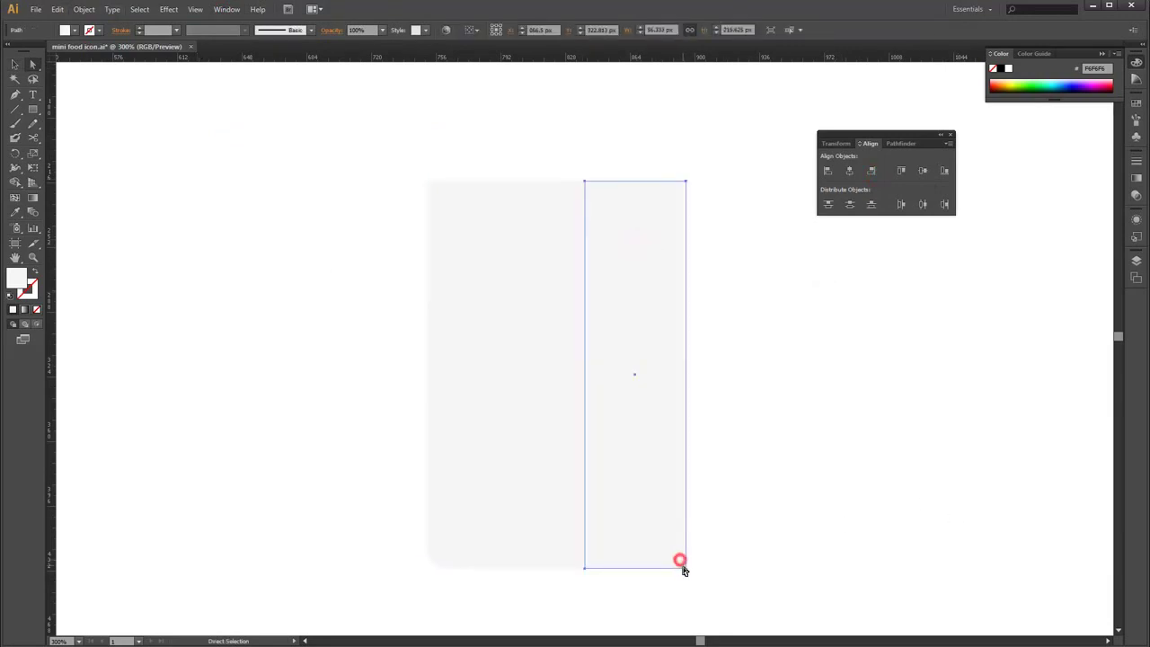
left_click(36, 9)
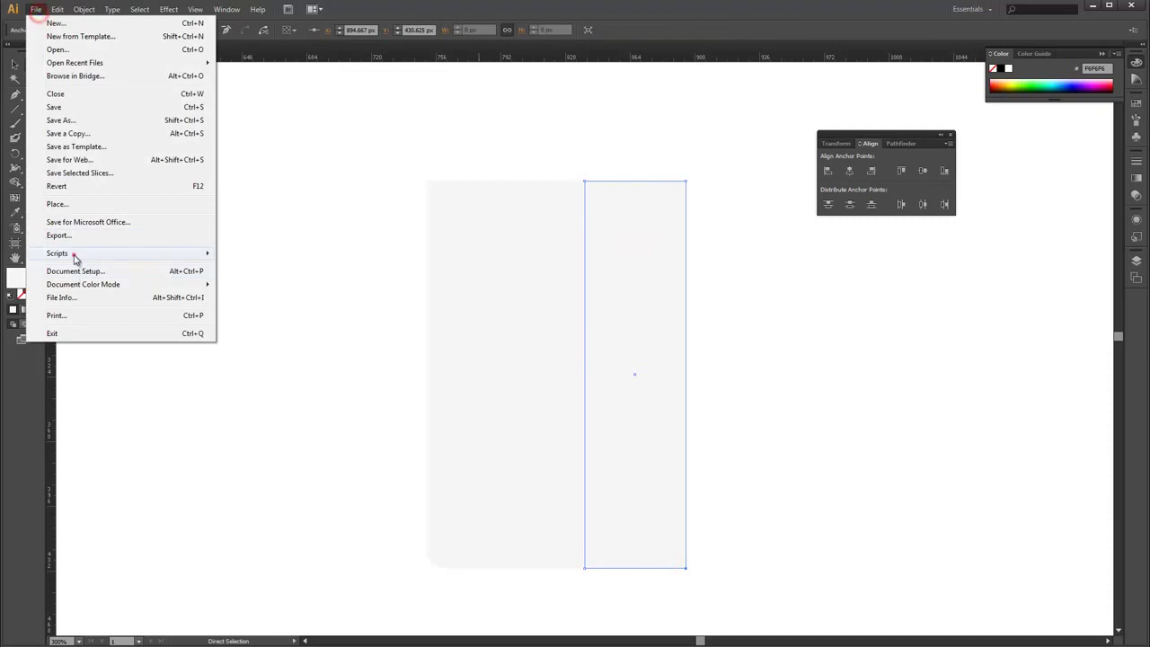
mouse_move(58, 254)
left_click(259, 329)
double_click(472, 83)
double_click(196, 76)
double_click(147, 200)
double_click(178, 109)
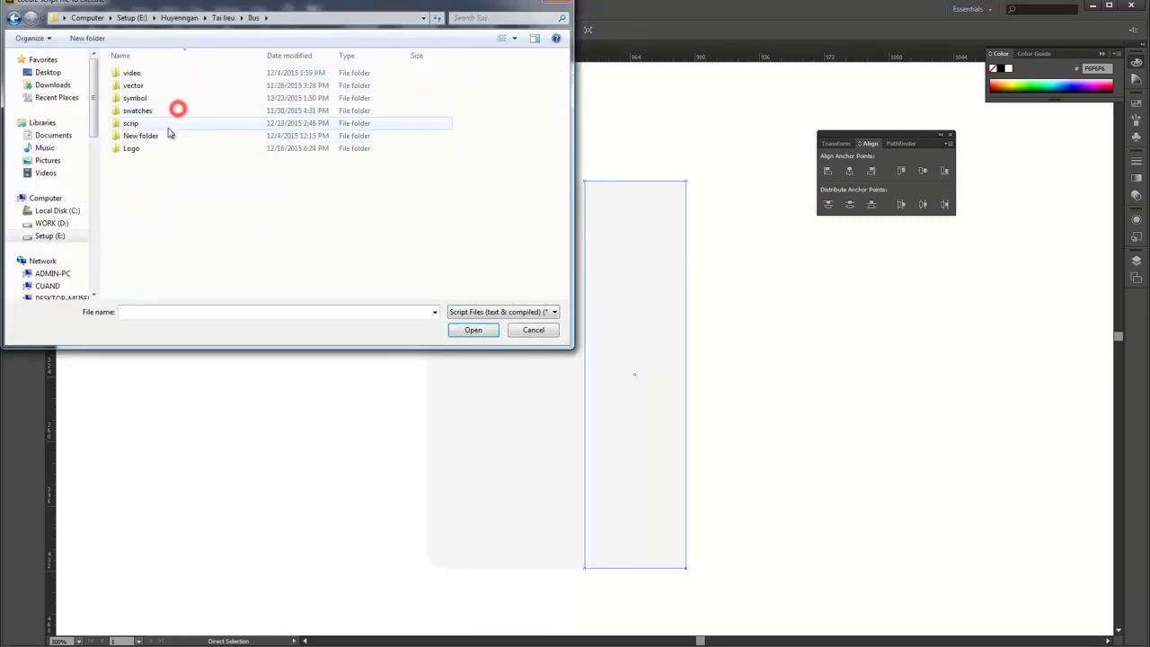
double_click(174, 123)
left_click(191, 267)
left_click(466, 330)
left_click(710, 322)
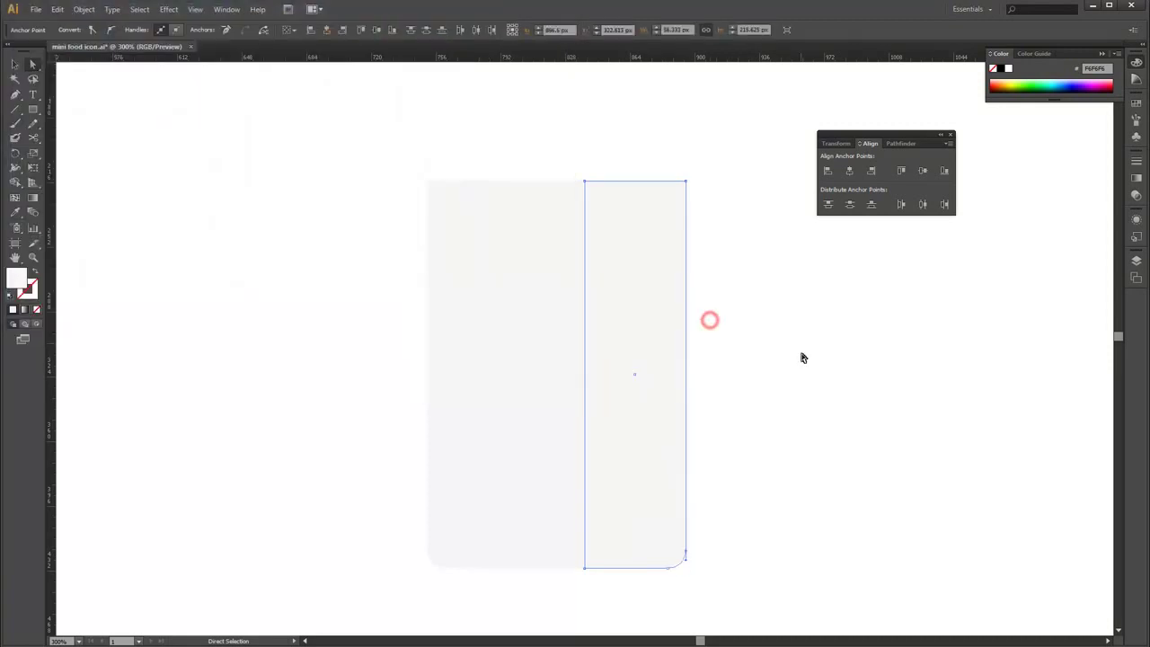
Fill the narrow rectangle grey E0E0E0 (224/224/224), then deselect everything
double_click(16, 279)
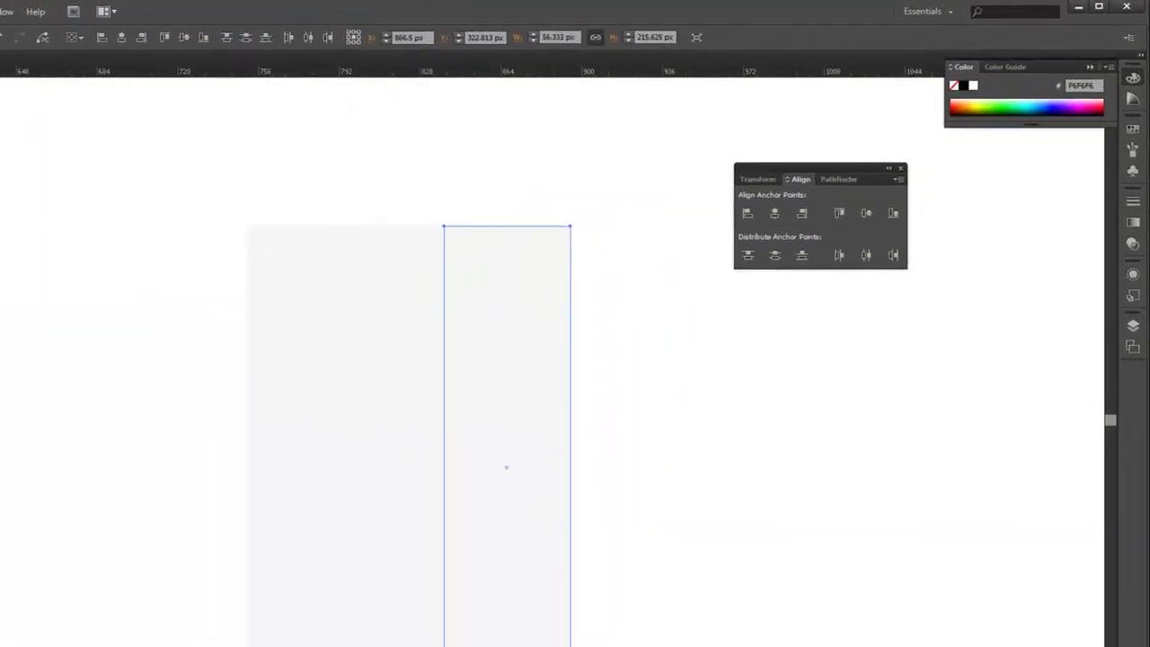
double_click(806, 340)
key("Tab")
type("224")
key("Tab")
type("224")
key("Return")
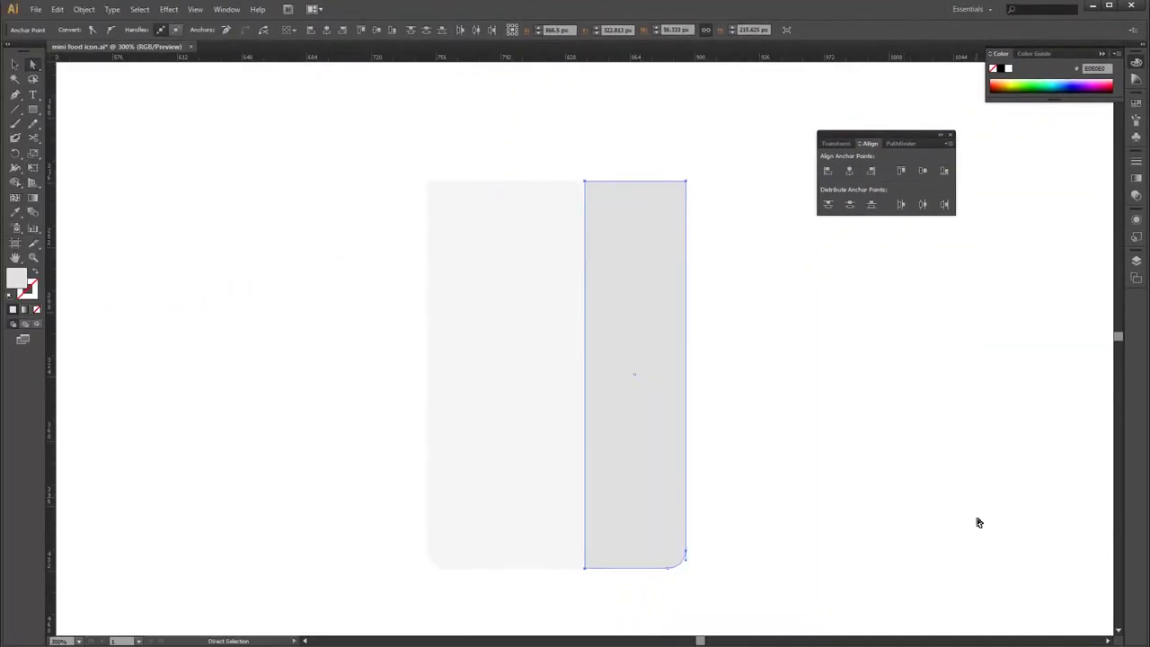
left_click(950, 135)
left_click(1111, 46)
key("ctrl+shift+a")
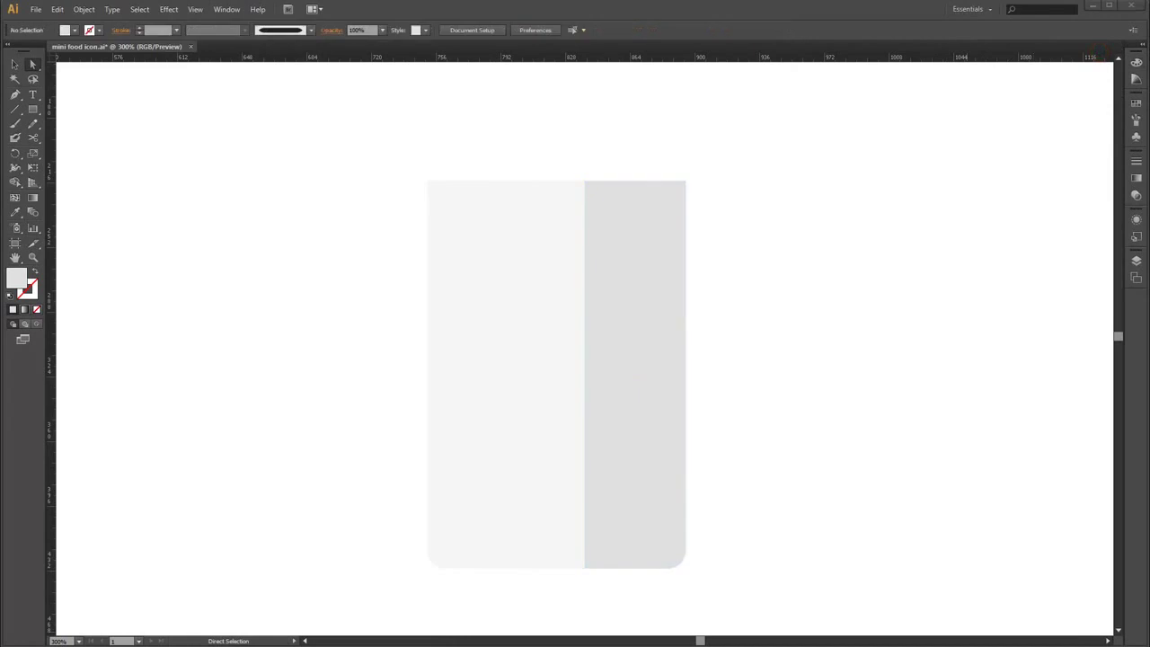
Draw a tall narrow rectangle inside the beer and copy it beside itself
left_click_drag(508, 426, 515, 472)
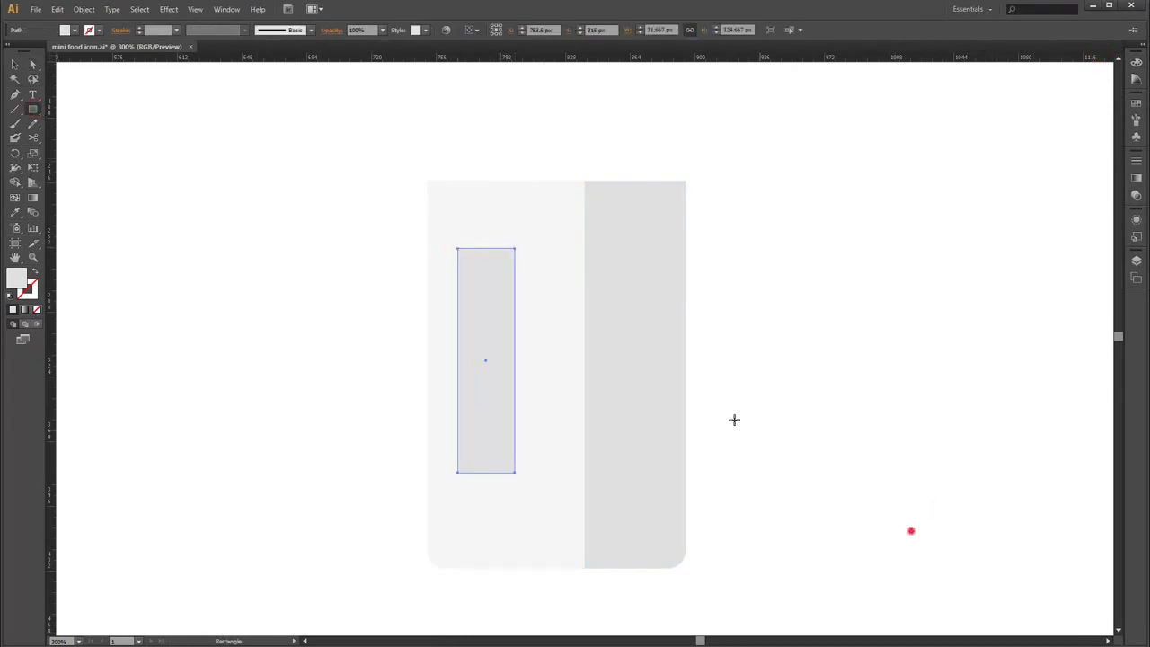
left_click_drag(489, 362, 585, 361)
left_click(488, 362)
left_click(617, 364)
left_click(539, 367, "shift")
left_click(762, 350)
left_click(614, 367)
left_click(762, 360)
left_click(614, 364)
left_click(785, 337)
left_click(620, 360)
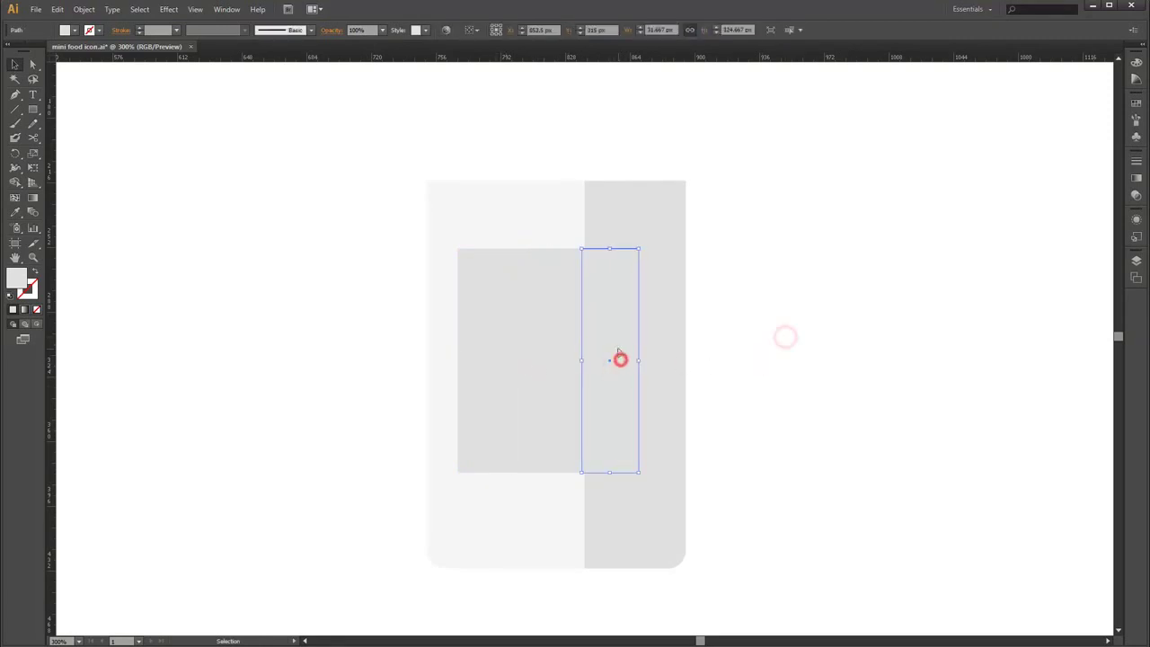
Colour the right narrow strip gold, with red value 207
double_click(15, 280)
left_click(876, 262)
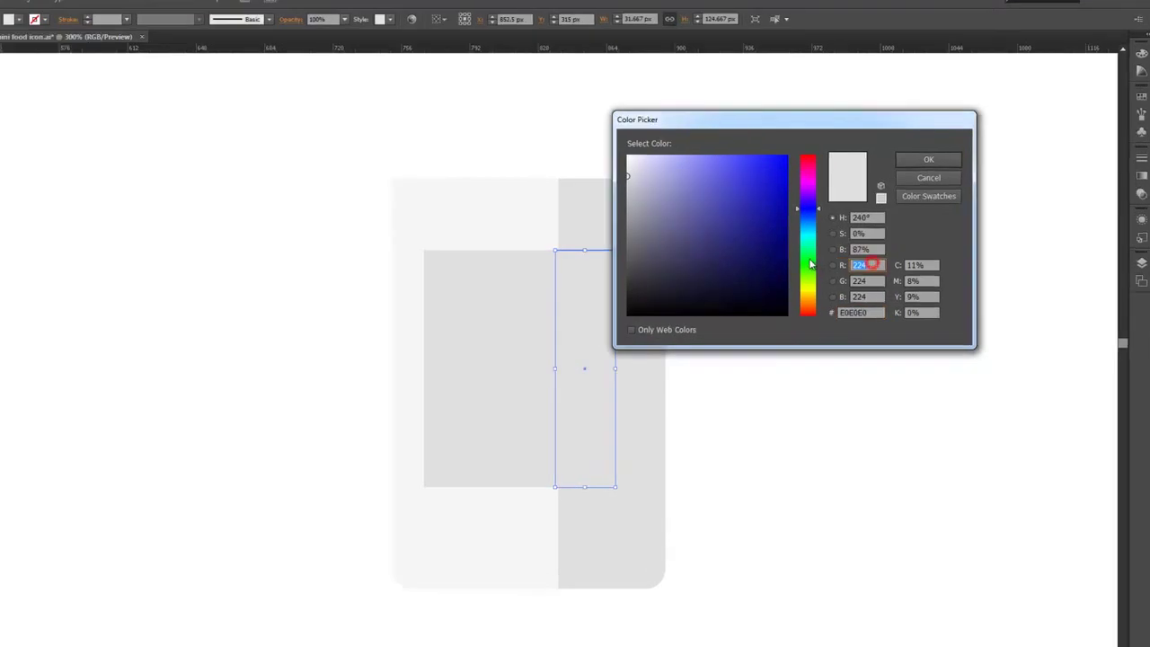
type("207")
key("Tab")
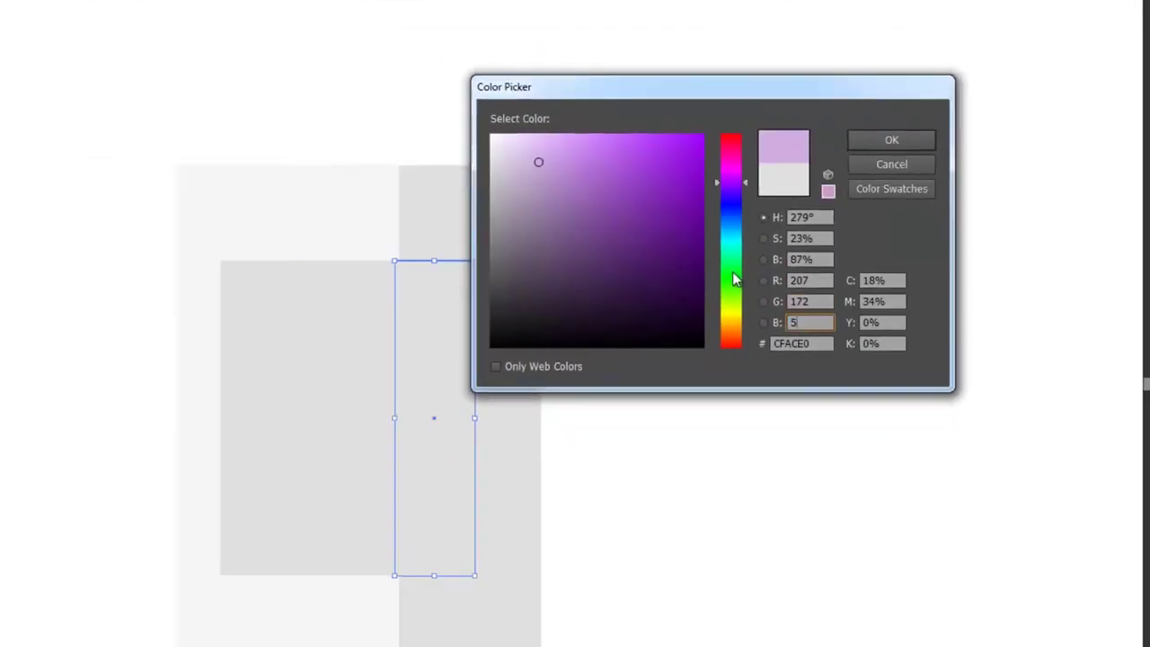
key("Return")
Colour the middle strip yellow using values 198 and 37
left_click(533, 340)
double_click(5, 291)
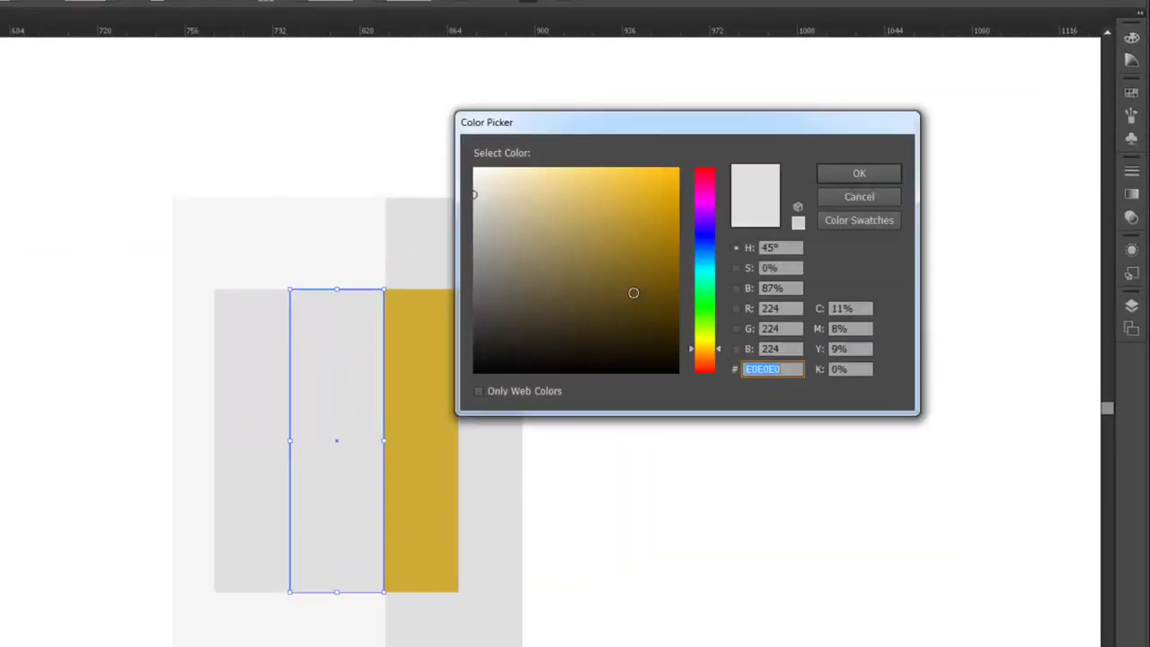
left_click(876, 267)
key("Tab")
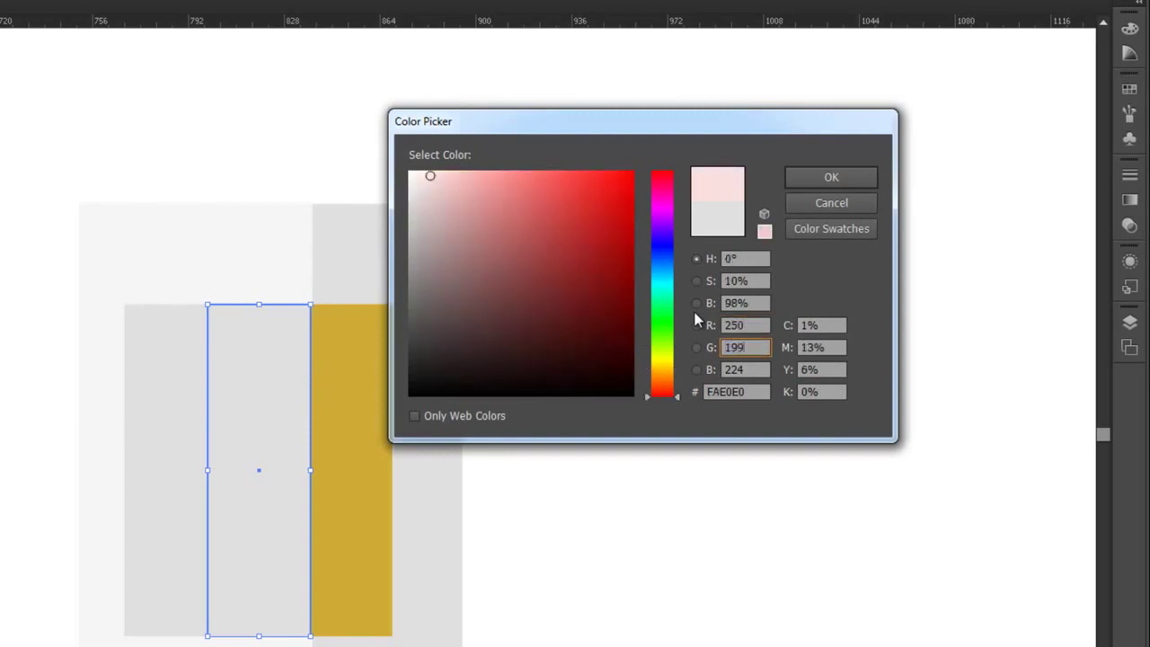
type("198")
key("Tab")
type("37")
key("Return")
Fill the beer's left strip light yellow, R247 G214 B126
left_click(514, 363, "shift")
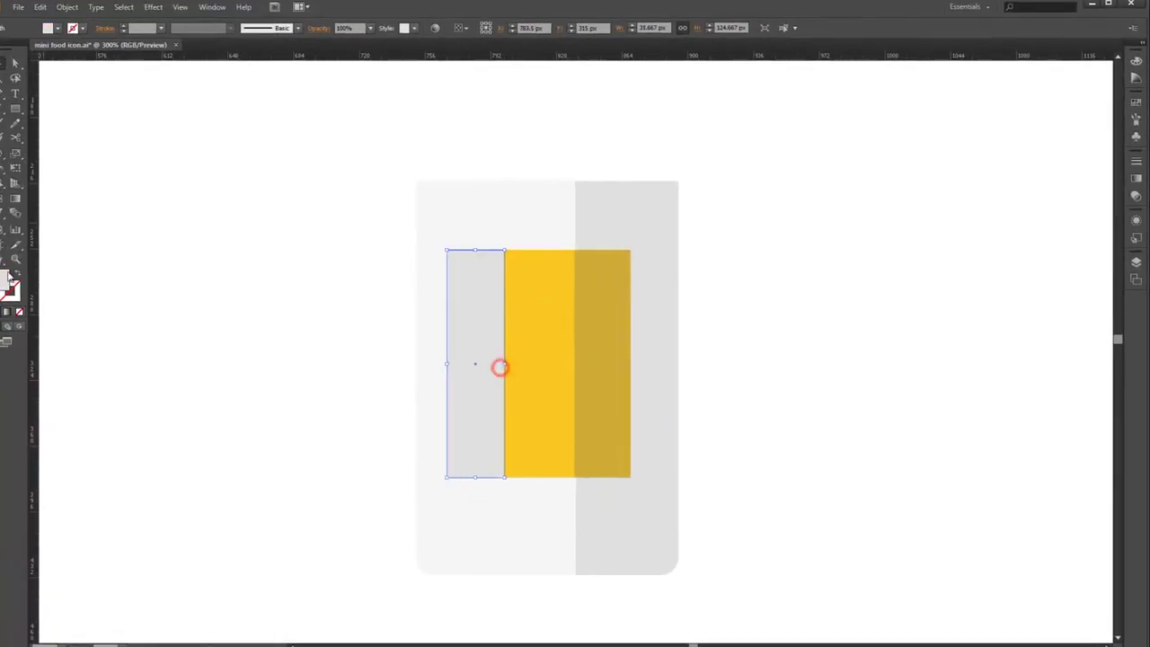
double_click(16, 279)
left_click(748, 310)
type("247")
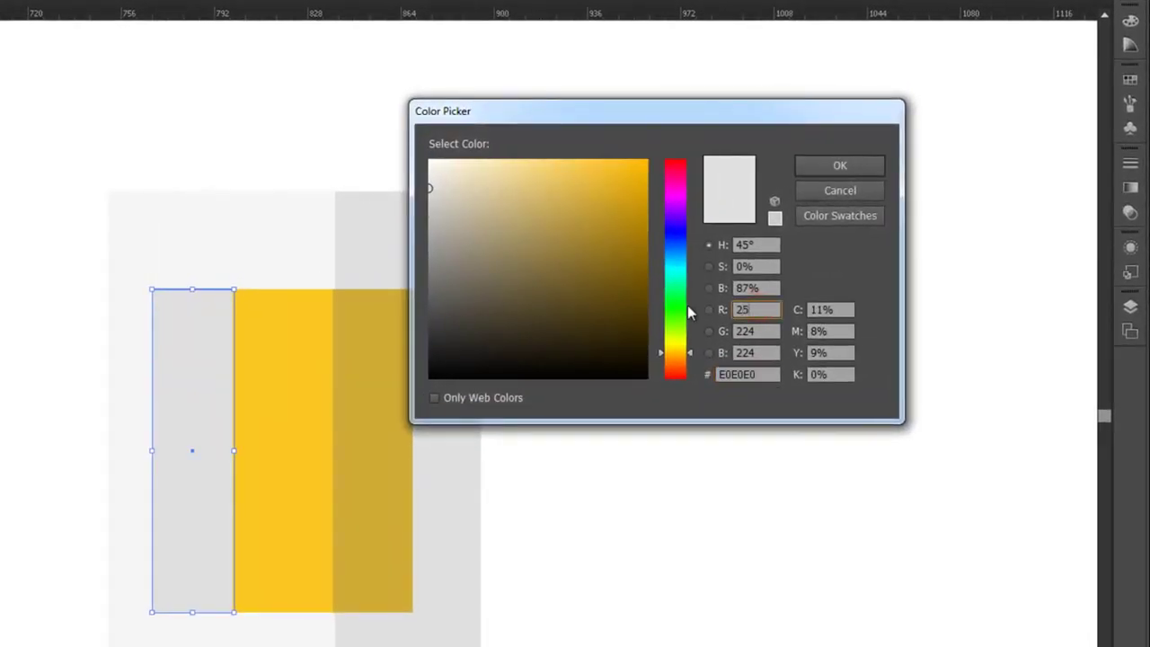
key("Tab")
type("214")
key("Tab")
type("126")
key("Return")
left_click(641, 433)
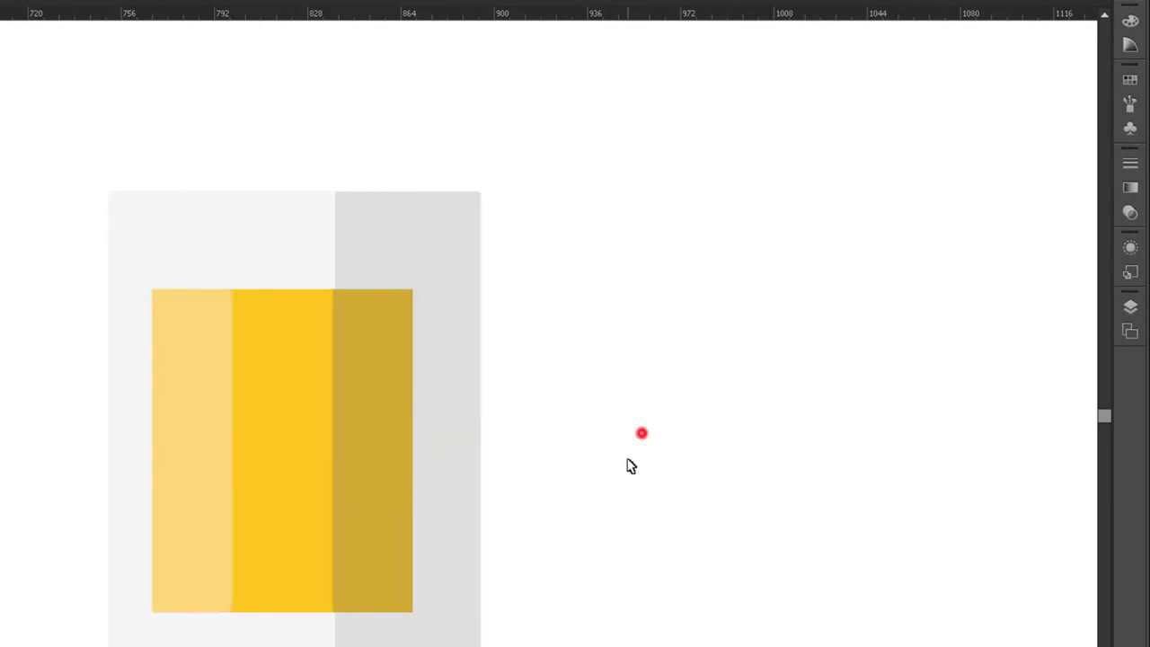
Add a thin dark-gold strip along the bottom edge of the beer
scroll(582, 462, "down", 1)
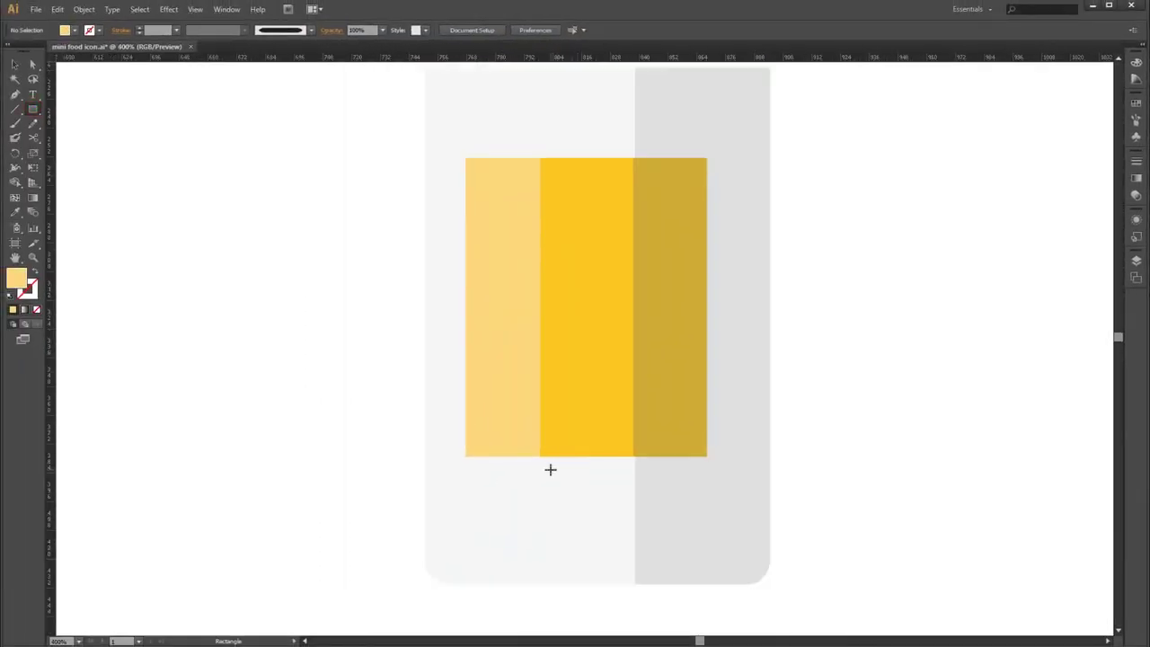
scroll(471, 462, "up", 1)
scroll(460, 454, "up", 2)
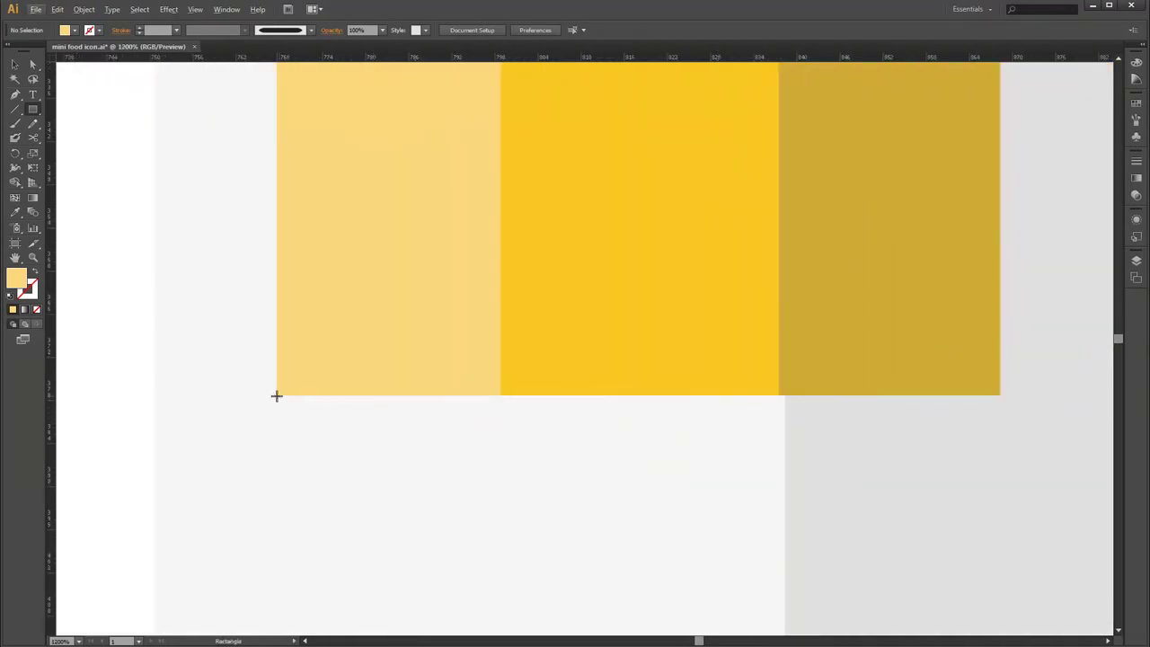
left_click_drag(277, 395, 999, 430)
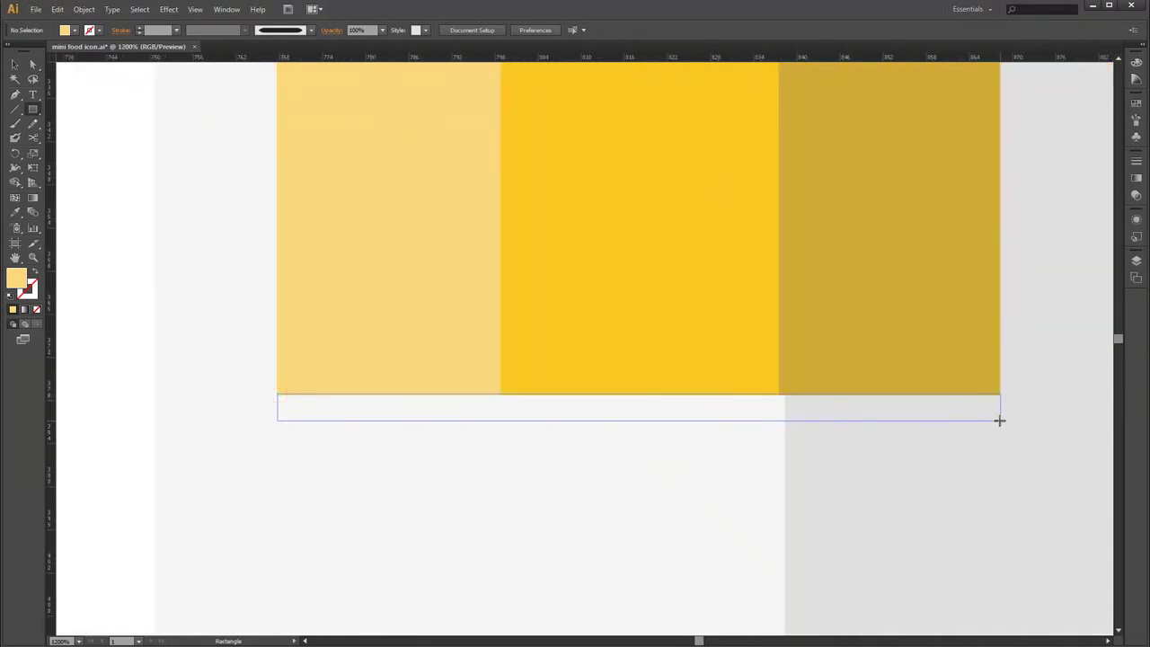
scroll(614, 347, "down", 3)
double_click(16, 279)
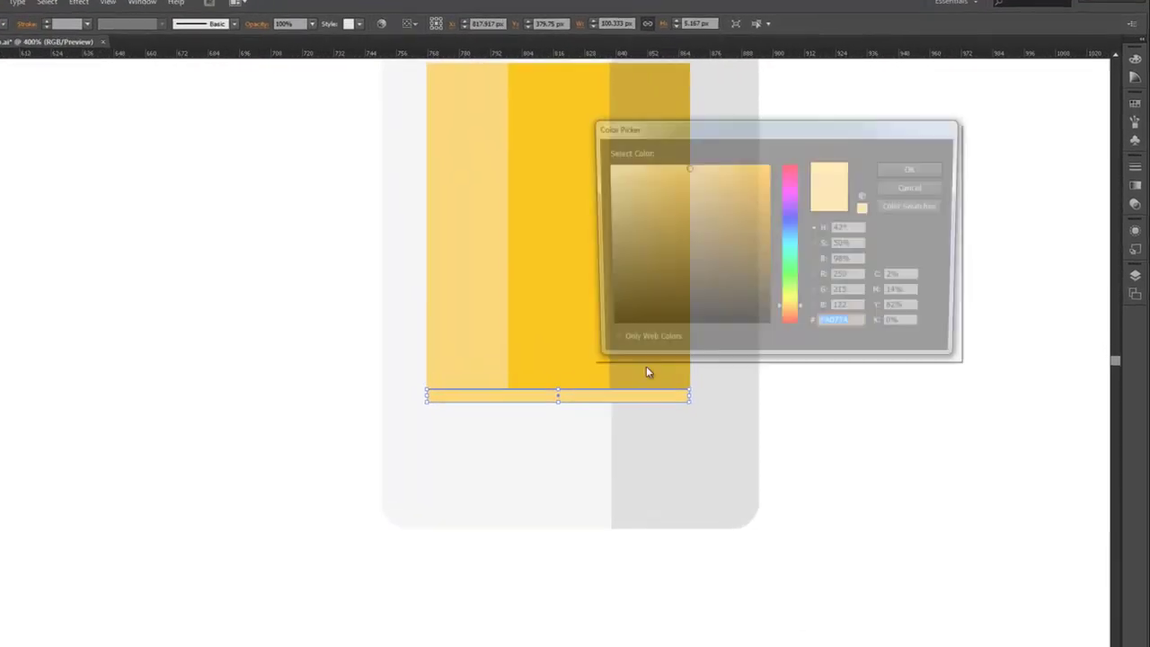
left_click(793, 319)
type("8")
key("Tab")
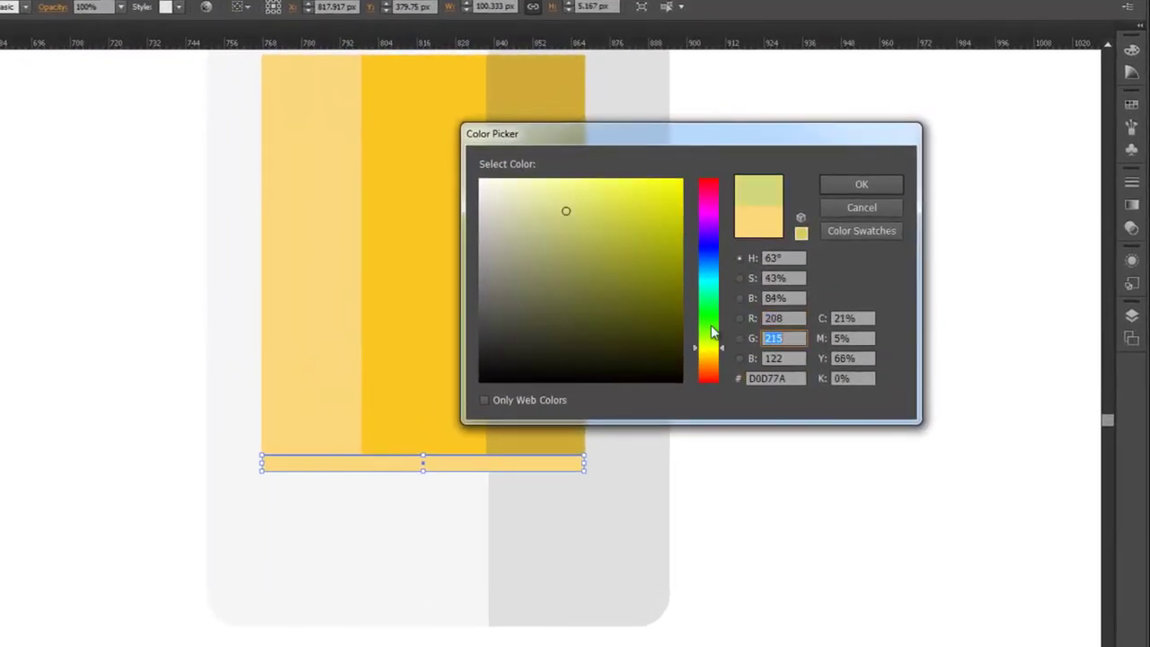
type("160")
key("Return")
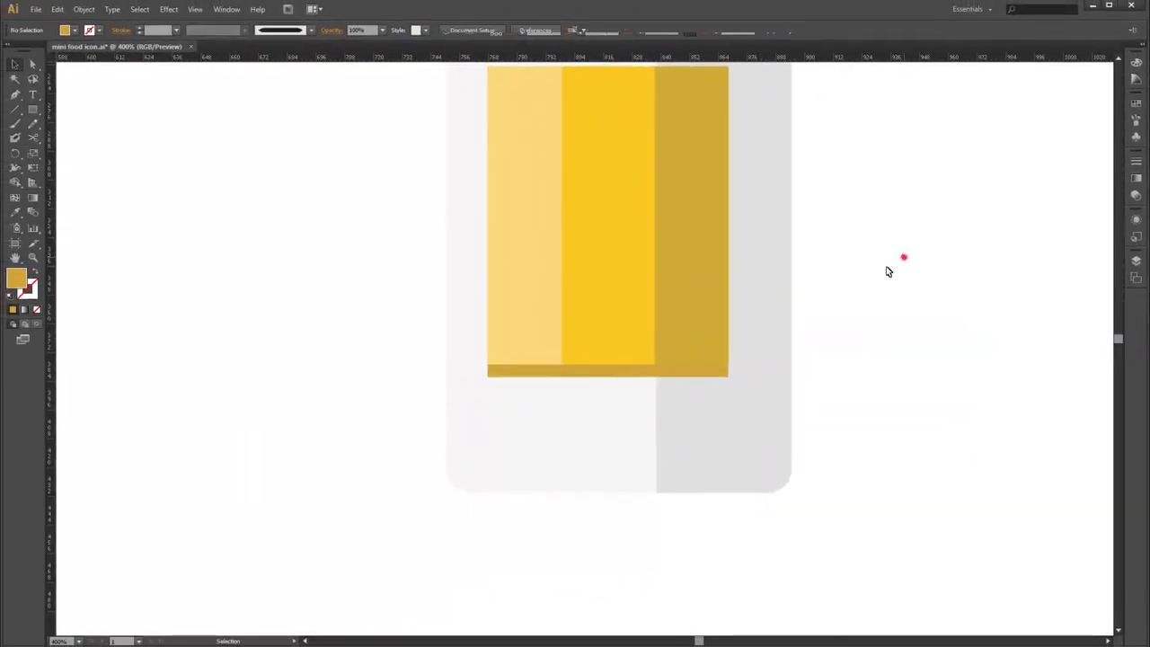
scroll(797, 342, "down", 2)
scroll(676, 354, "down", 1)
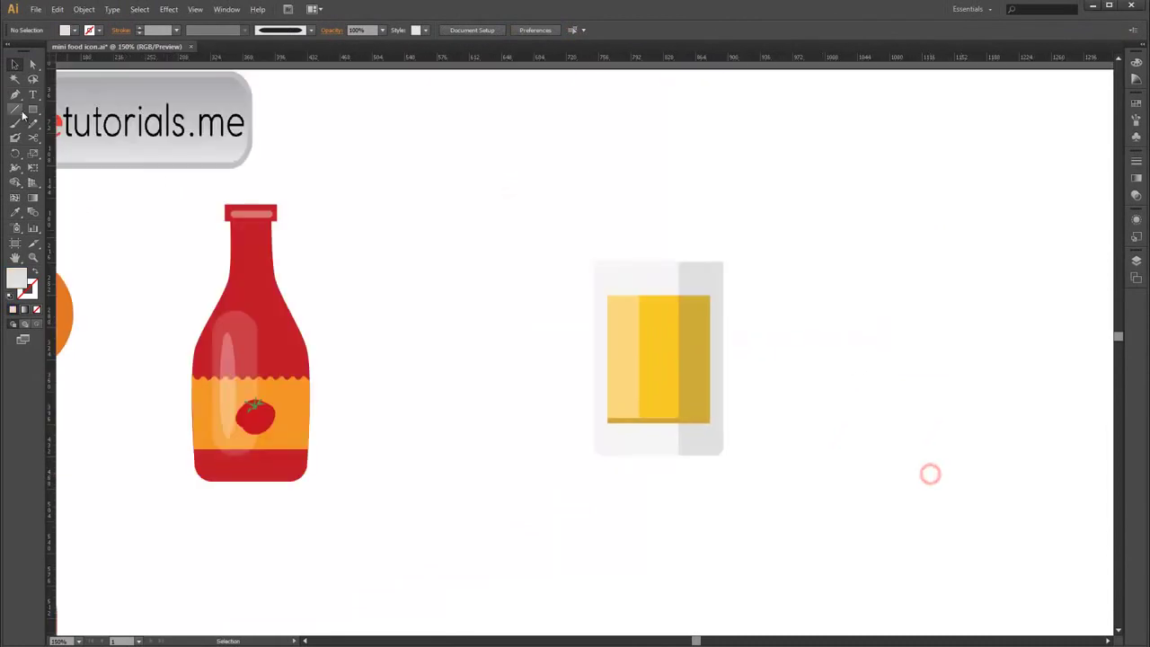
Draw the curved handle path along the mug's right side
scroll(825, 309, "up", 2)
left_click(536, 177)
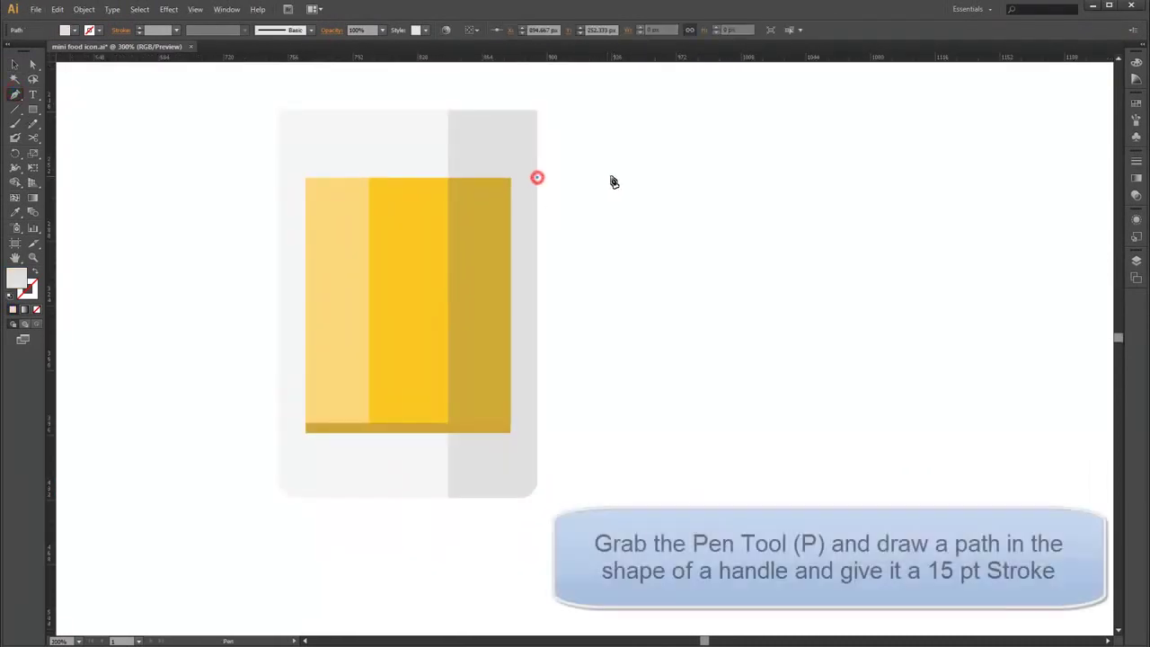
left_click(631, 177)
left_click_drag(537, 431, 362, 445)
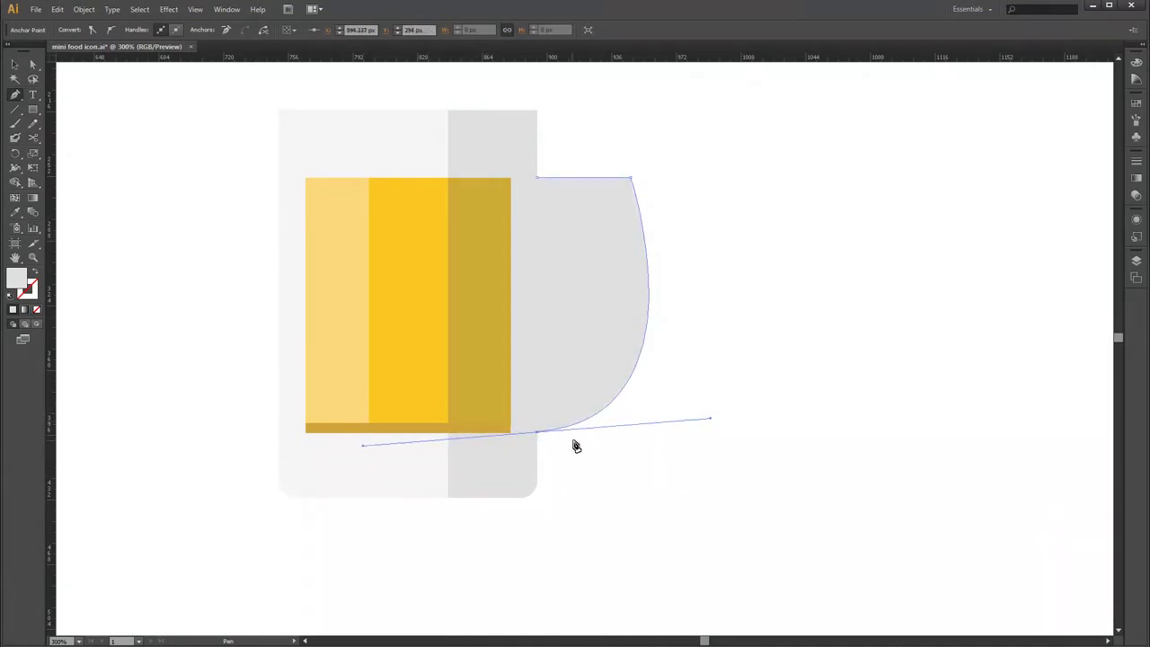
Turn the handle's fill into a 15 pt stroke and expand it into a shape
key("shift+x")
key("v")
left_click(657, 208)
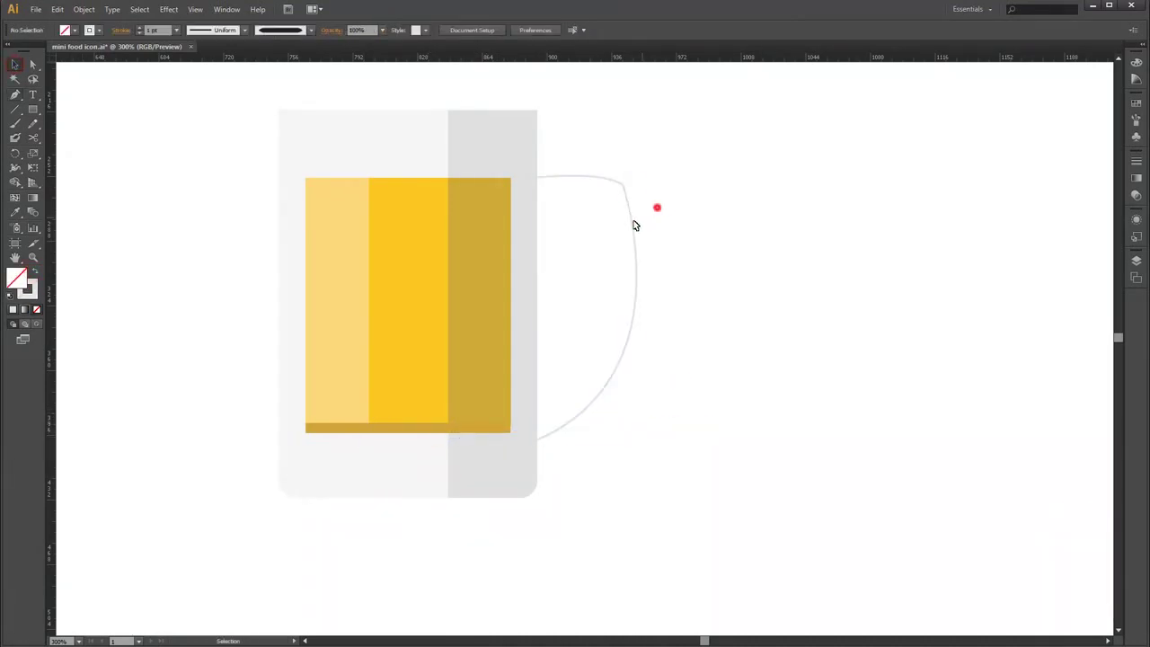
left_click(620, 182)
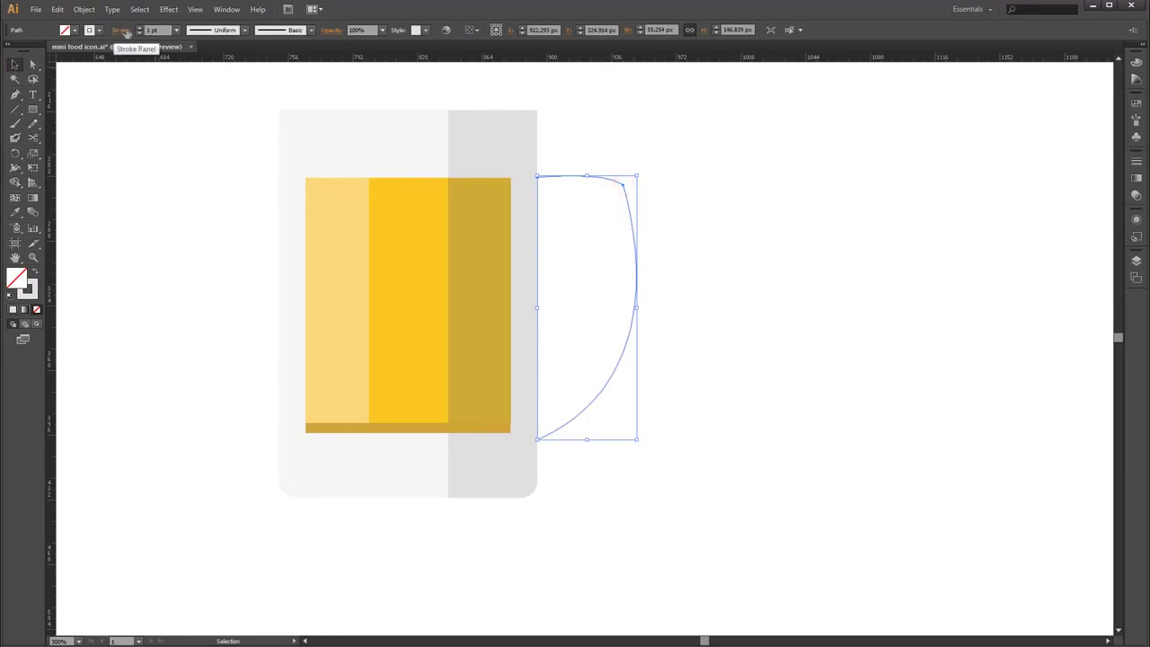
type("15")
key("Return")
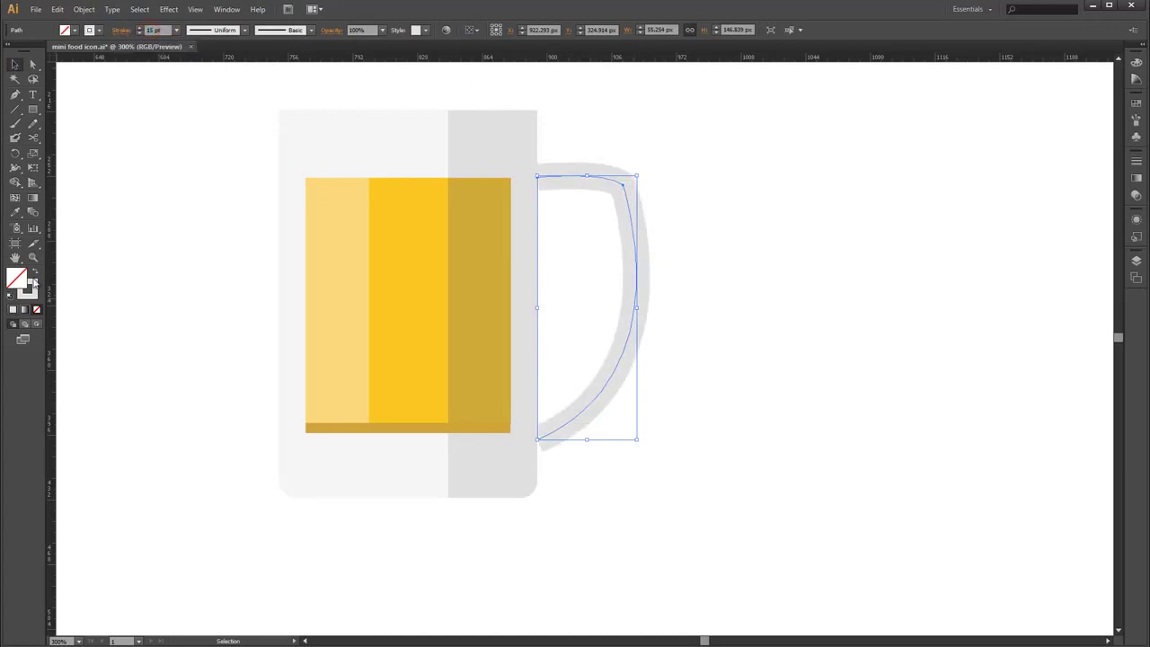
left_click(83, 9)
left_click(101, 140)
left_click(542, 409)
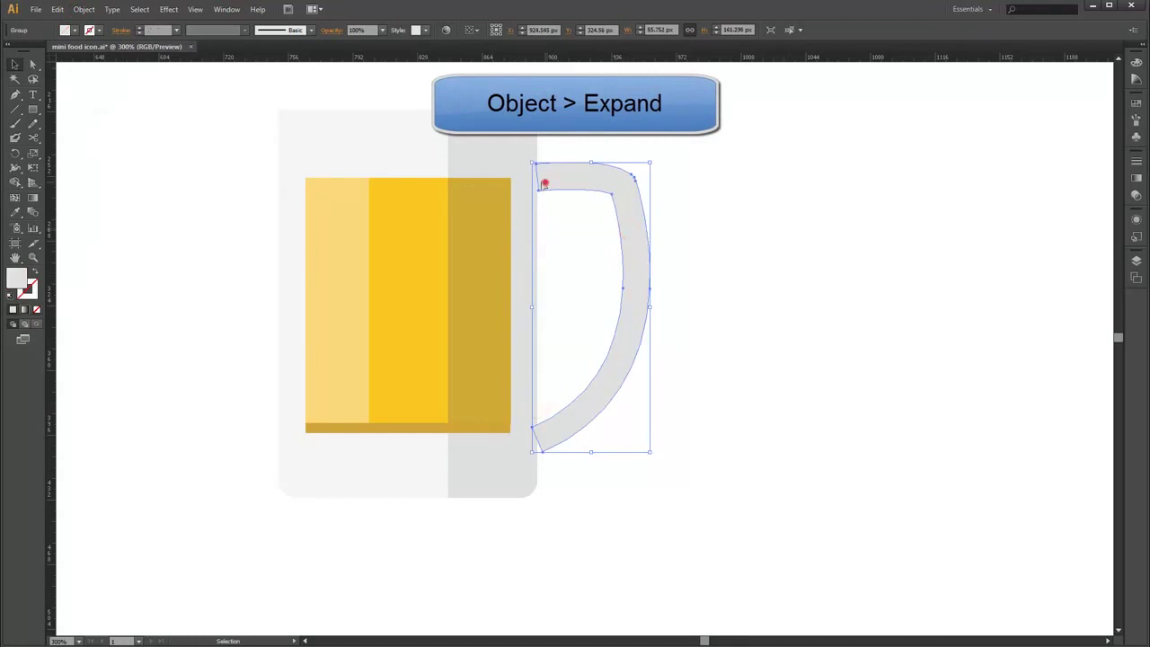
Adjust the handle's inner top anchor and fill the handle light grey E0E0E0
key("a")
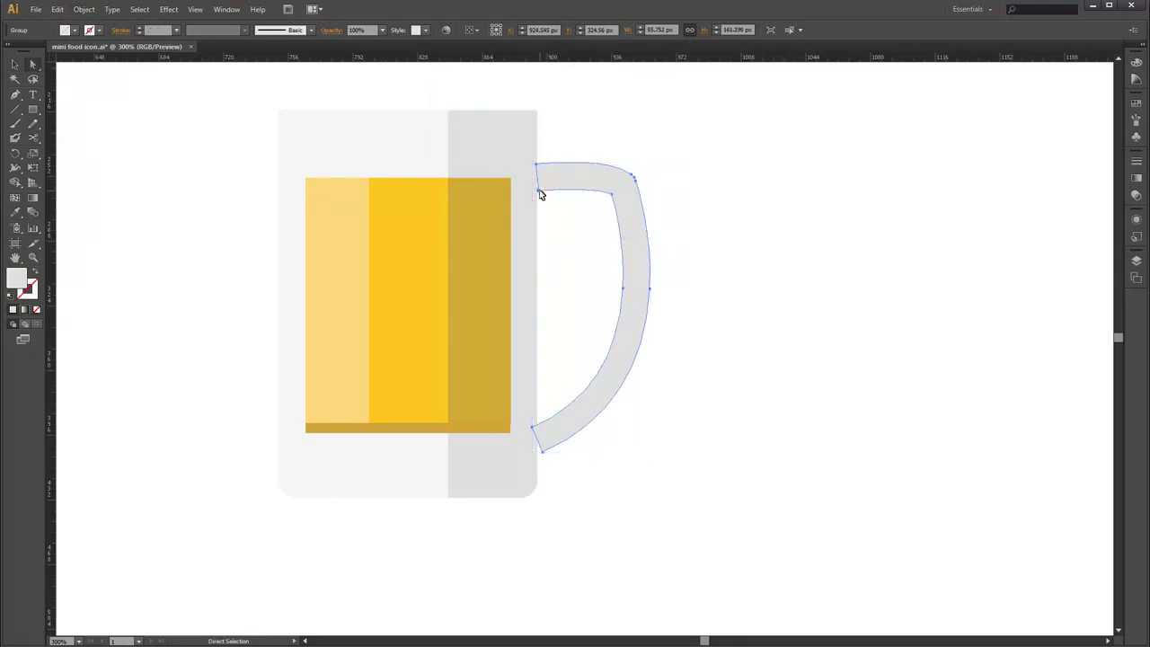
left_click(540, 192)
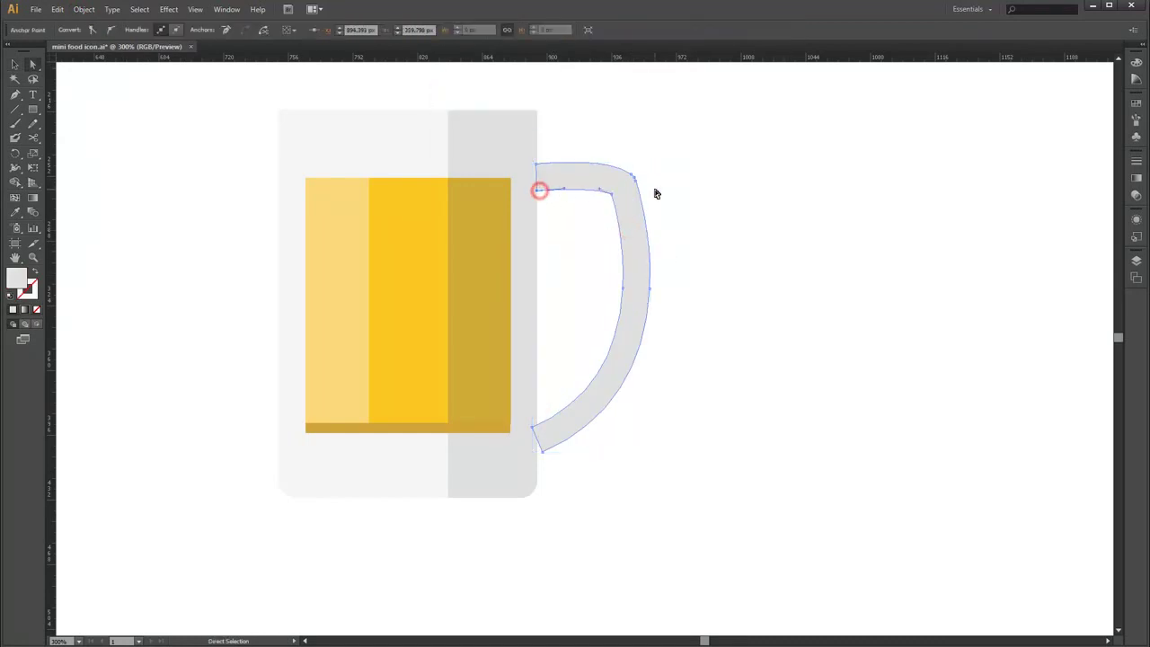
left_click(656, 401)
double_click(16, 279)
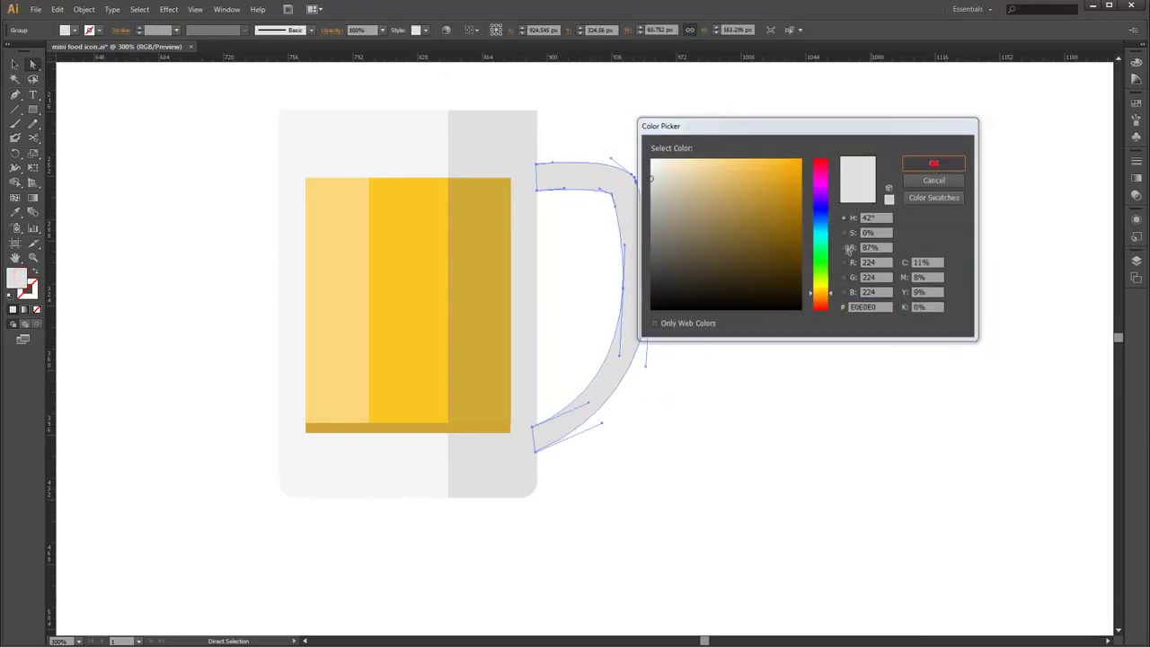
left_click(838, 252)
scroll(765, 359, "down", 1)
Copy the ketchup bottle's small highlight and paste it onto the beer mug
scroll(765, 359, "down", 1)
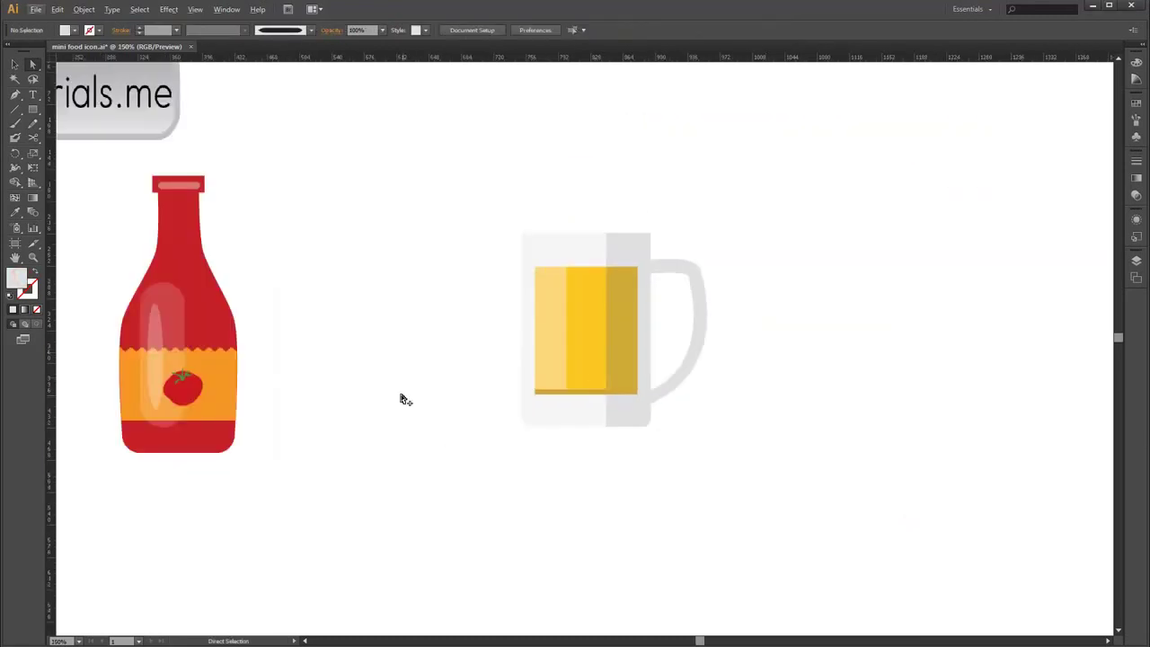
scroll(403, 398, "down", 1)
right_click(360, 326)
left_click(467, 252)
left_click(374, 324)
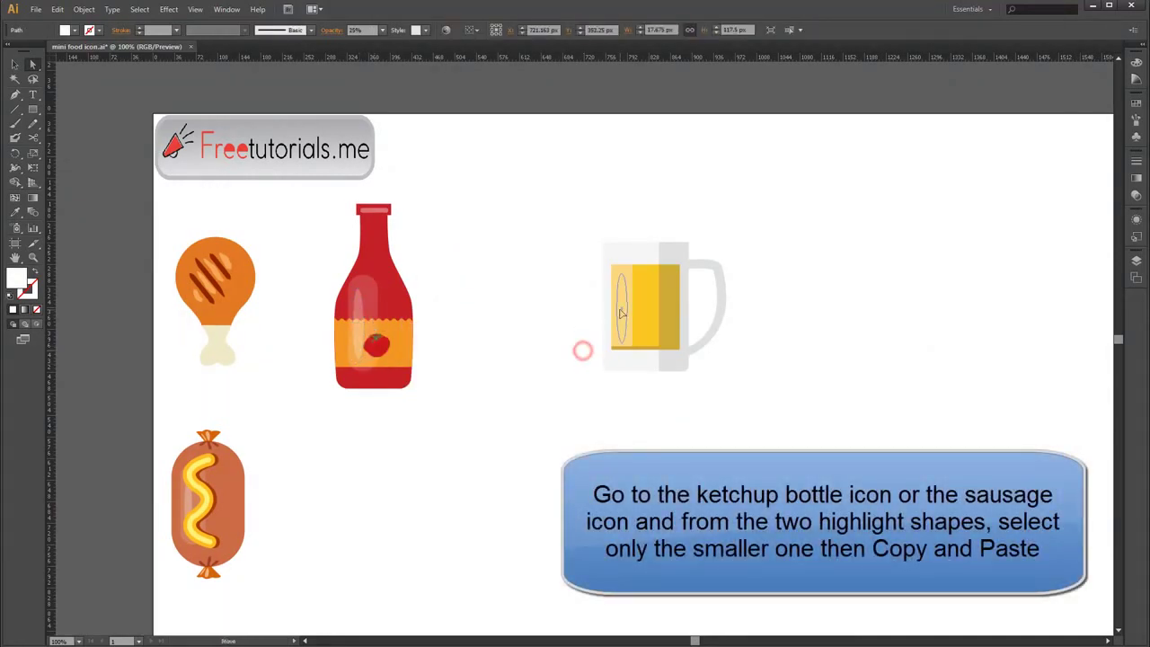
left_click(819, 297)
Draw a cloud-shaped foam outline across the mug's top with the Pen tool
scroll(637, 331, "up", 1)
scroll(629, 203, "up", 2)
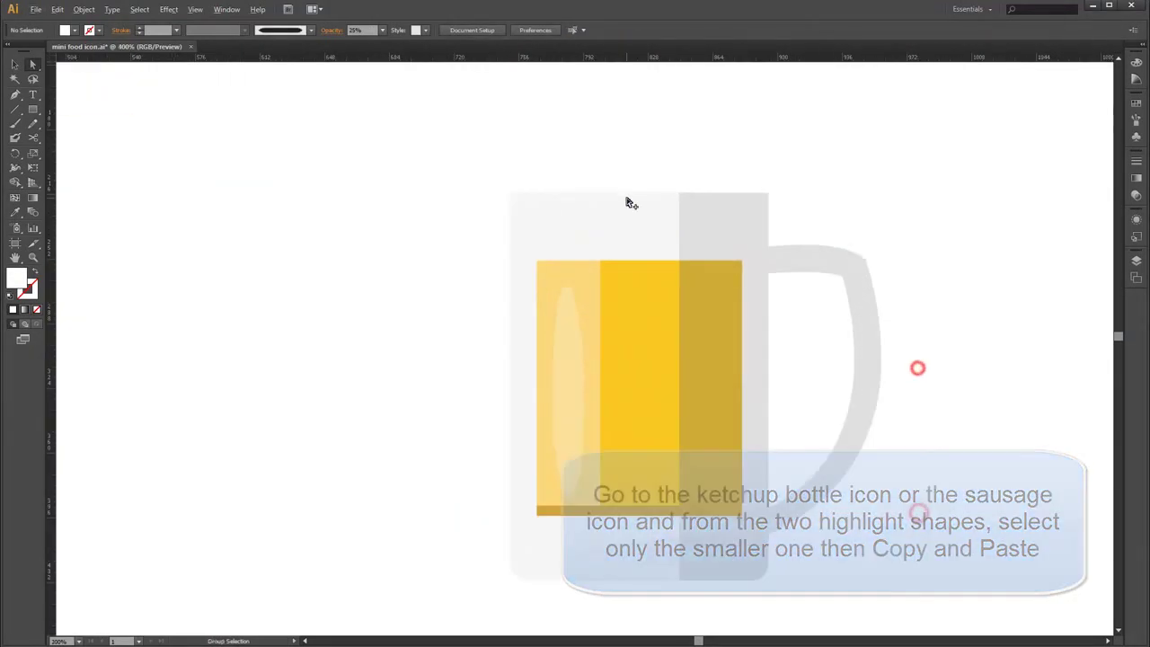
scroll(675, 241, "down", 1)
scroll(667, 270, "down", 1)
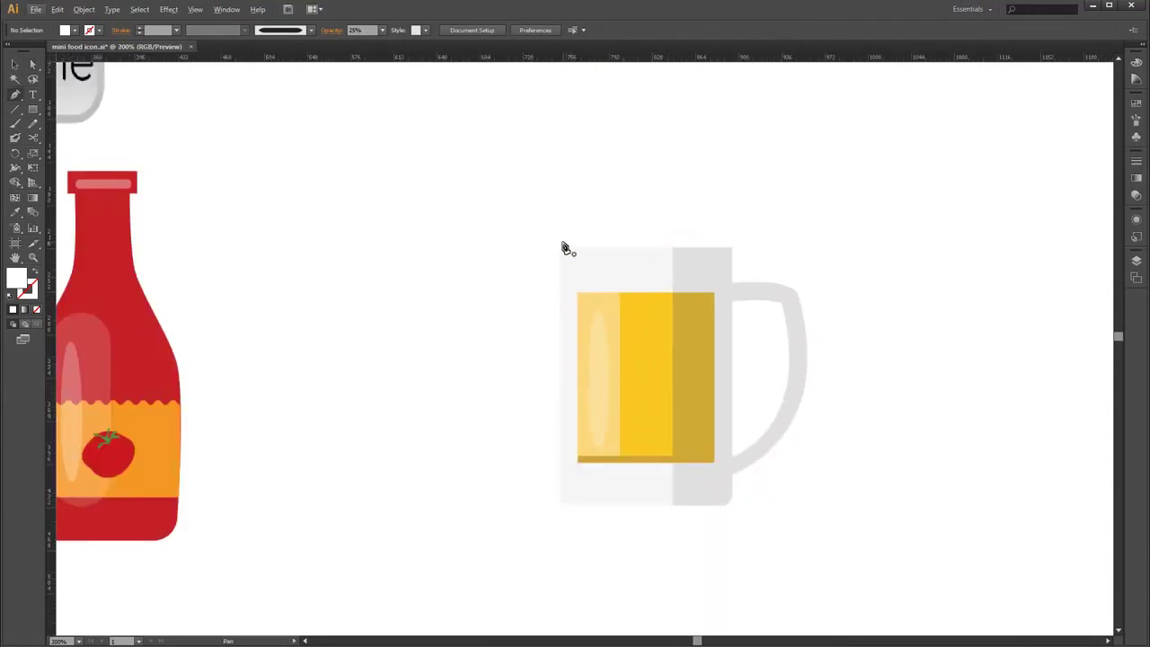
scroll(566, 248, "up", 2)
left_click(894, 250)
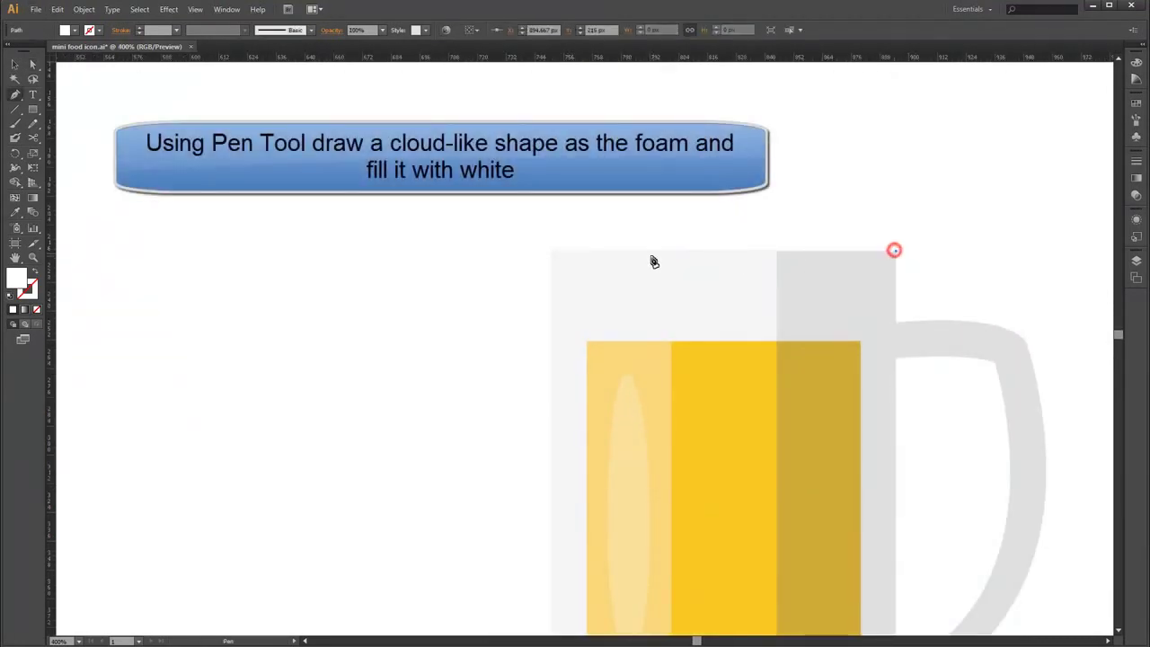
scroll(660, 262, "up", 1)
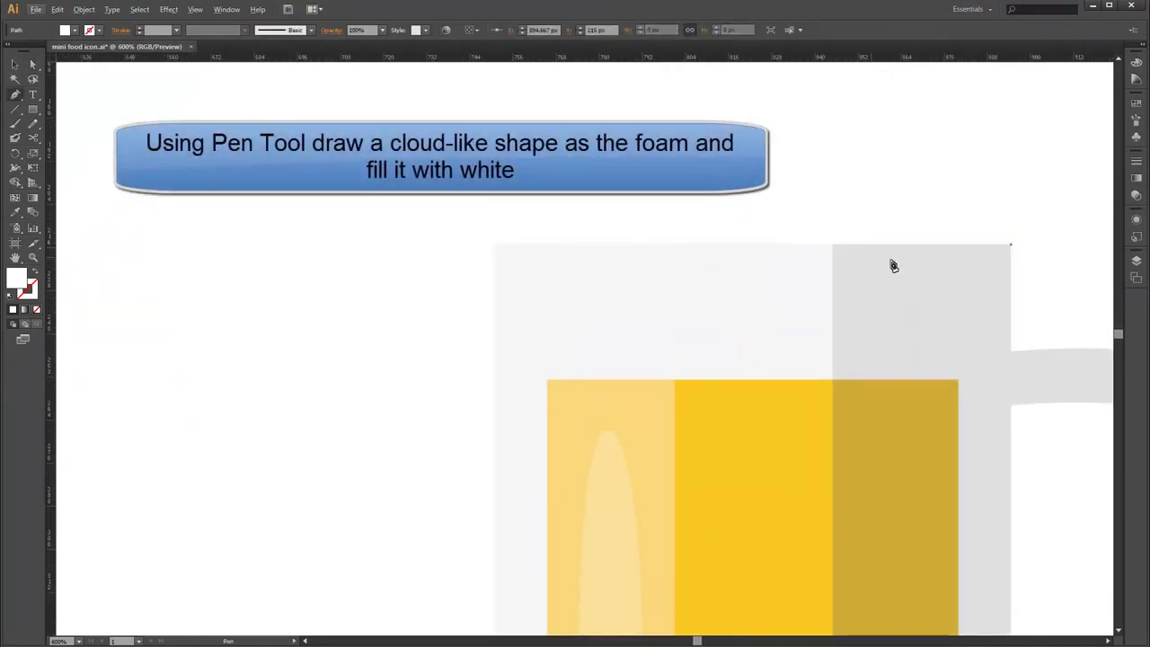
left_click(493, 245)
scroll(509, 259, "down", 3)
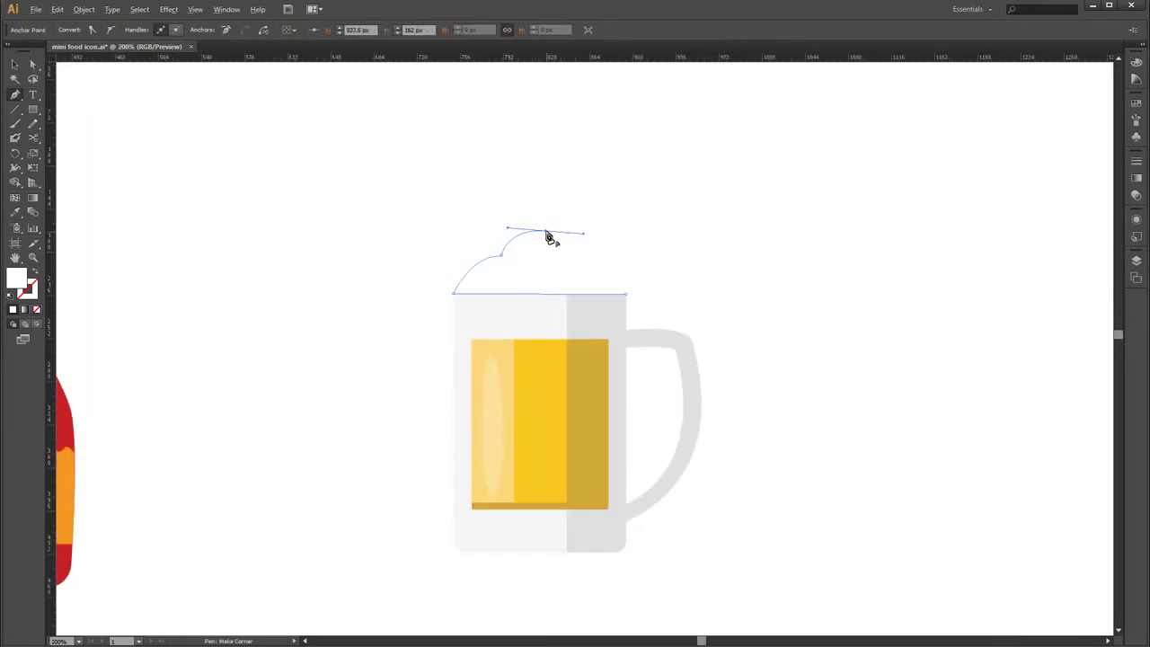
left_click_drag(588, 227, 622, 252)
left_click_drag(628, 294, 618, 322)
Reshape the foam's bumps, shifting the left bumps further left
left_click_drag(588, 228, 586, 242)
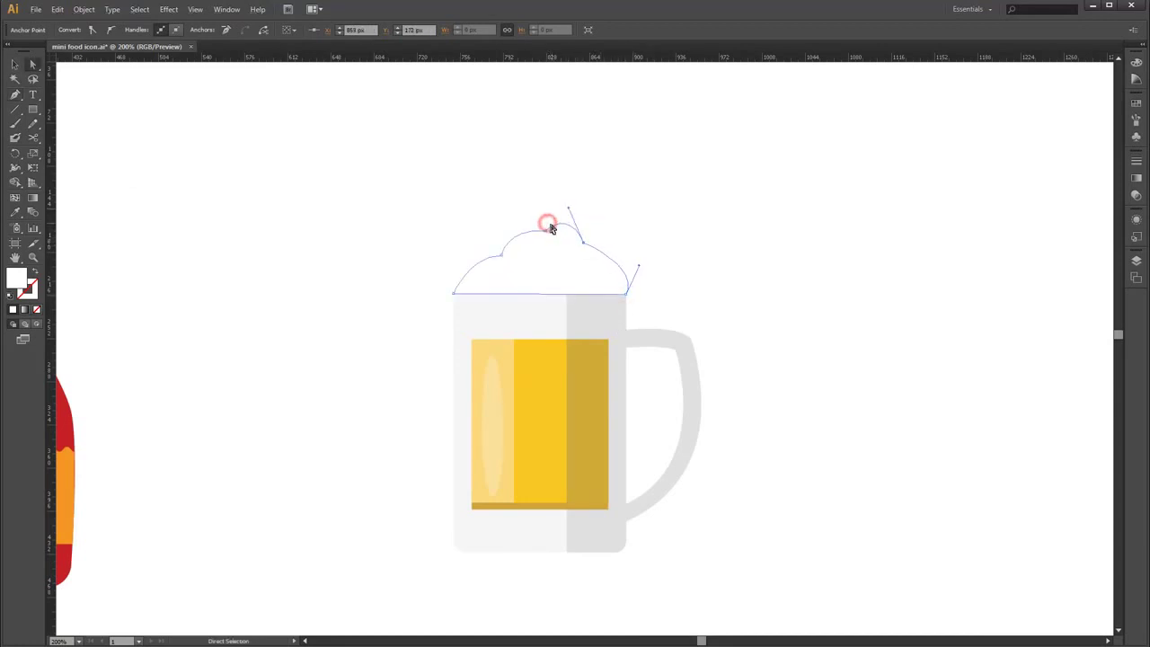
left_click_drag(545, 234, 488, 263)
left_click_drag(586, 245, 584, 242)
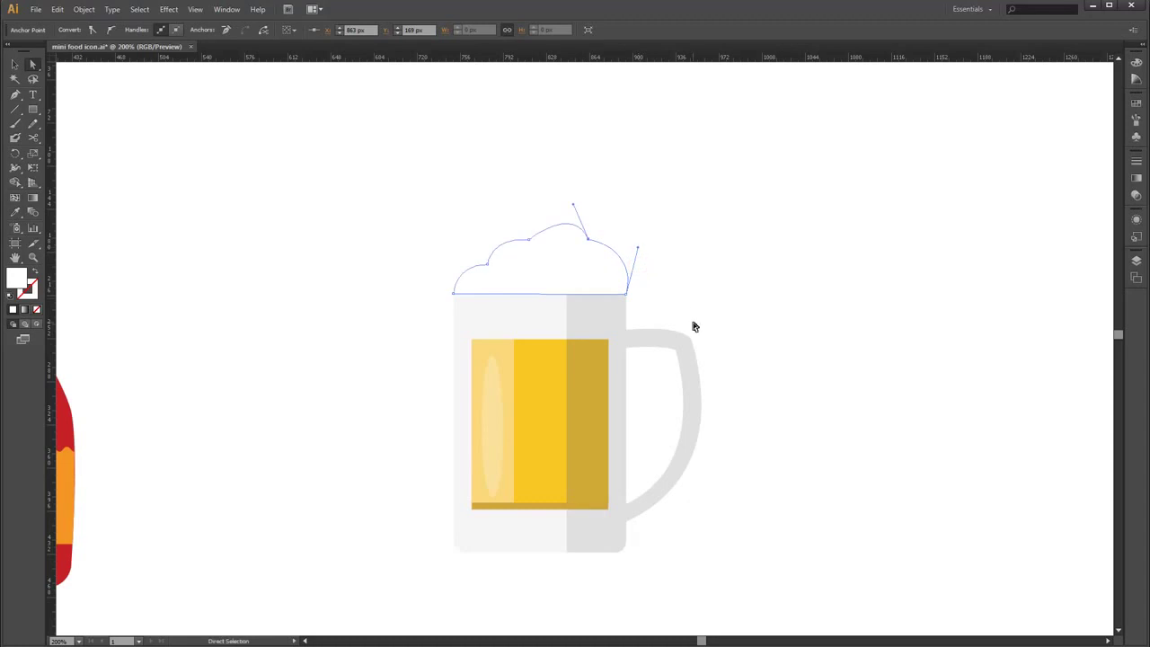
left_click(937, 549)
Group the beer mug and move it below the ketchup bottle beside the hot dog
left_click_drag(390, 197, 715, 520)
right_click(580, 404)
left_click(633, 461)
left_click(847, 239)
key("ctrl+minus")
key("ctrl+minus")
key("ctrl+minus")
mouse_move(565, 295)
left_mouse_down()
mouse_move(661, 377)
mouse_move(457, 501)
left_mouse_up()
key("v")
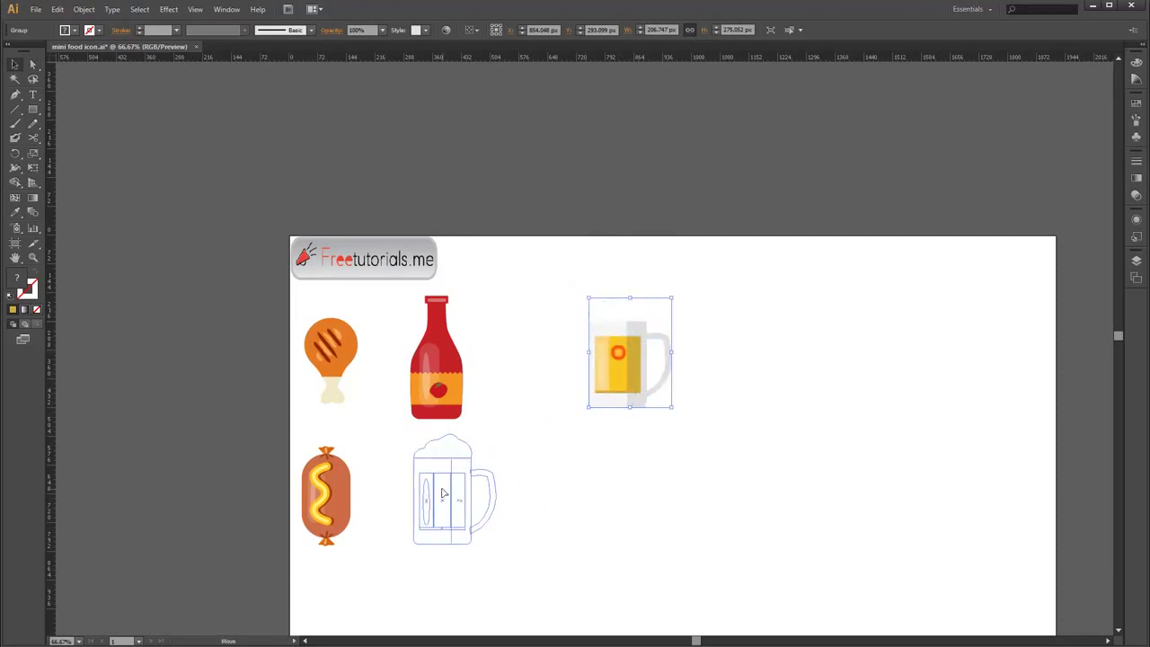
left_click(756, 379)
key("ctrl+plus")
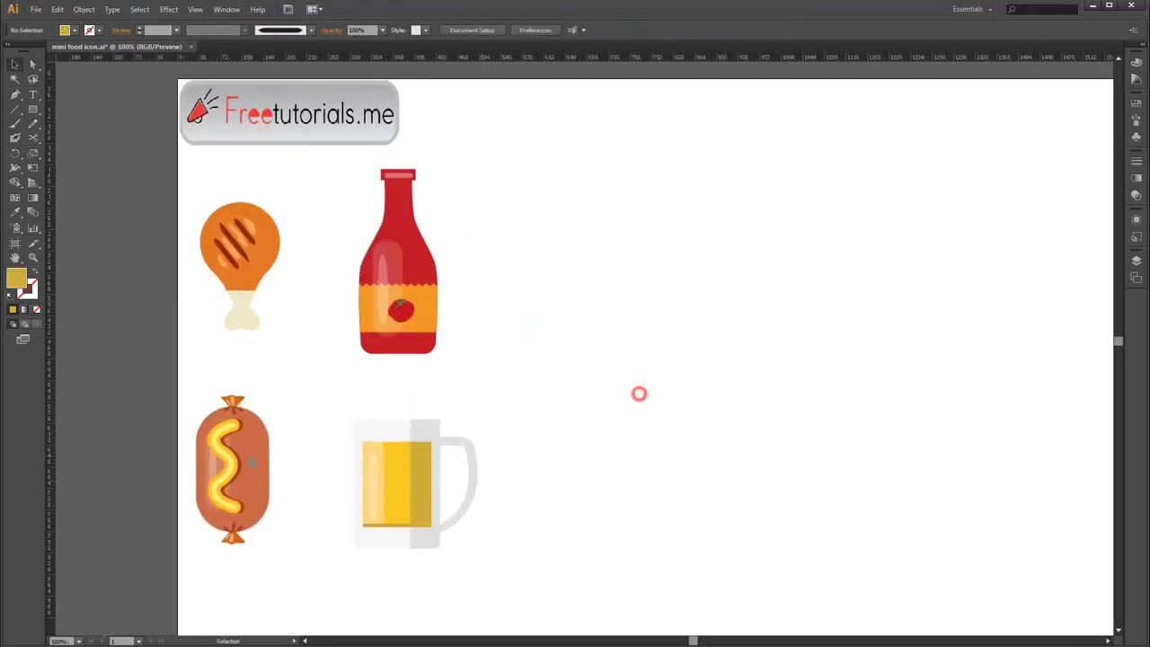
Ungroup the sausage icon and paste a copy of its body shape up to the right
left_click(258, 457)
right_click(258, 457)
left_click(257, 521)
key("a")
left_click(259, 454)
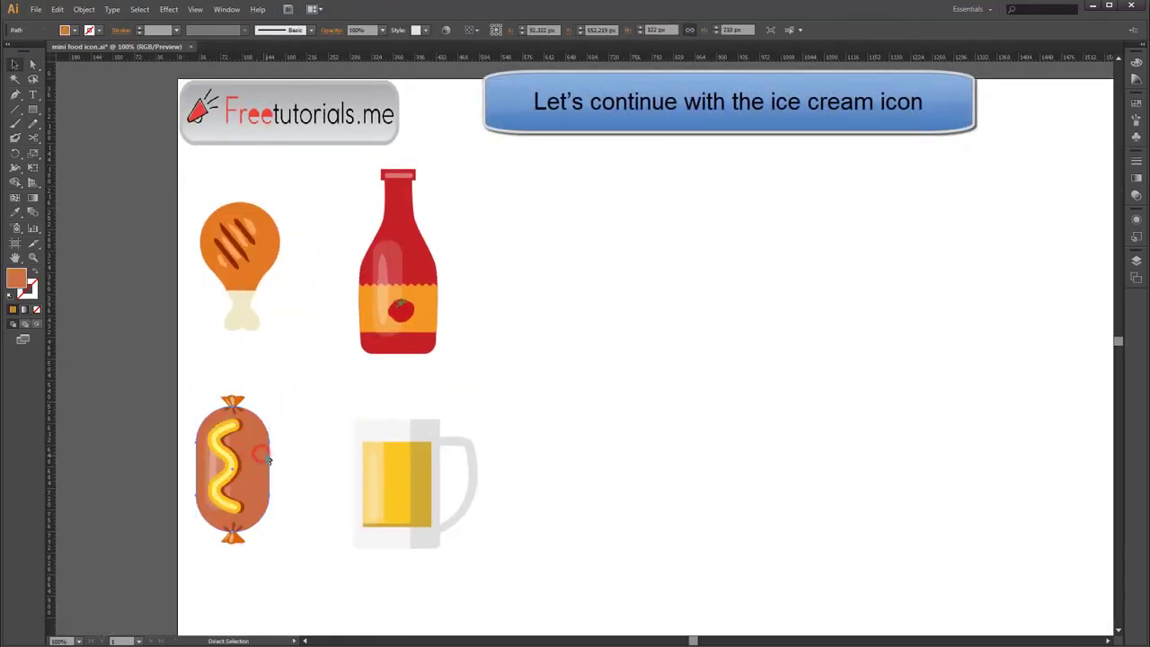
key("ctrl+c")
key("ctrl+v")
left_click_drag(596, 348, 721, 269)
left_click(591, 347)
Regroup the sausage icon's parts
key("v")
left_click_drag(185, 378, 275, 548)
right_click(243, 471)
left_click(271, 526)
Draw two horizontal dividing lines across the pasted capsule
left_click(602, 403)
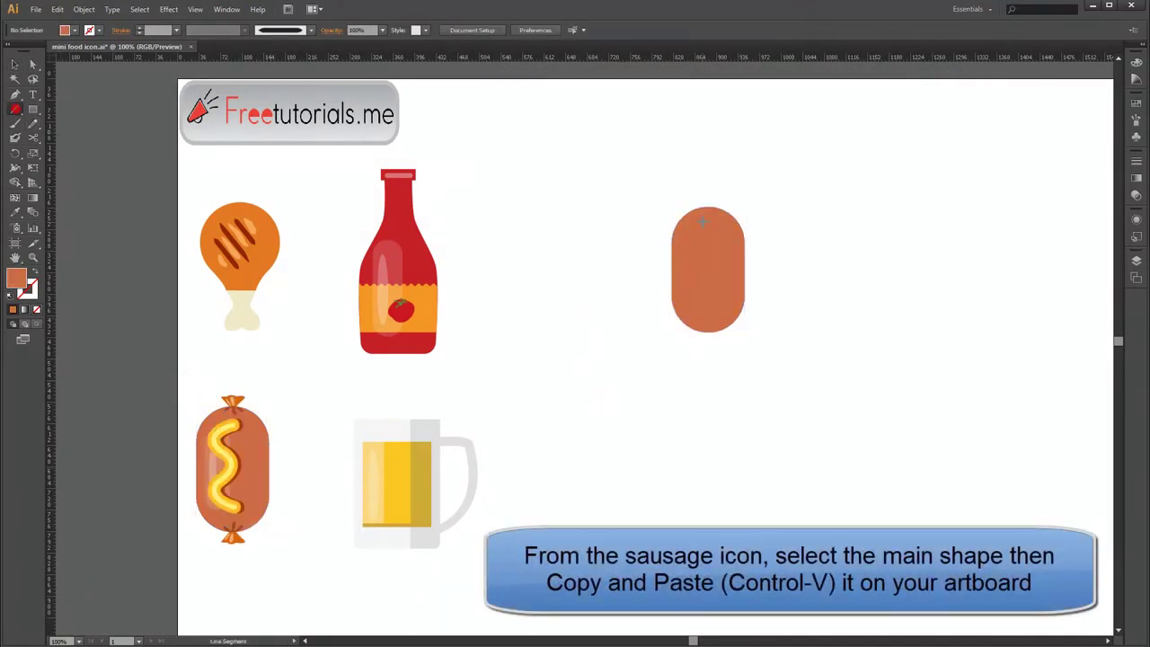
left_click_drag(652, 243, 791, 244)
left_click_drag(725, 267, 721, 299)
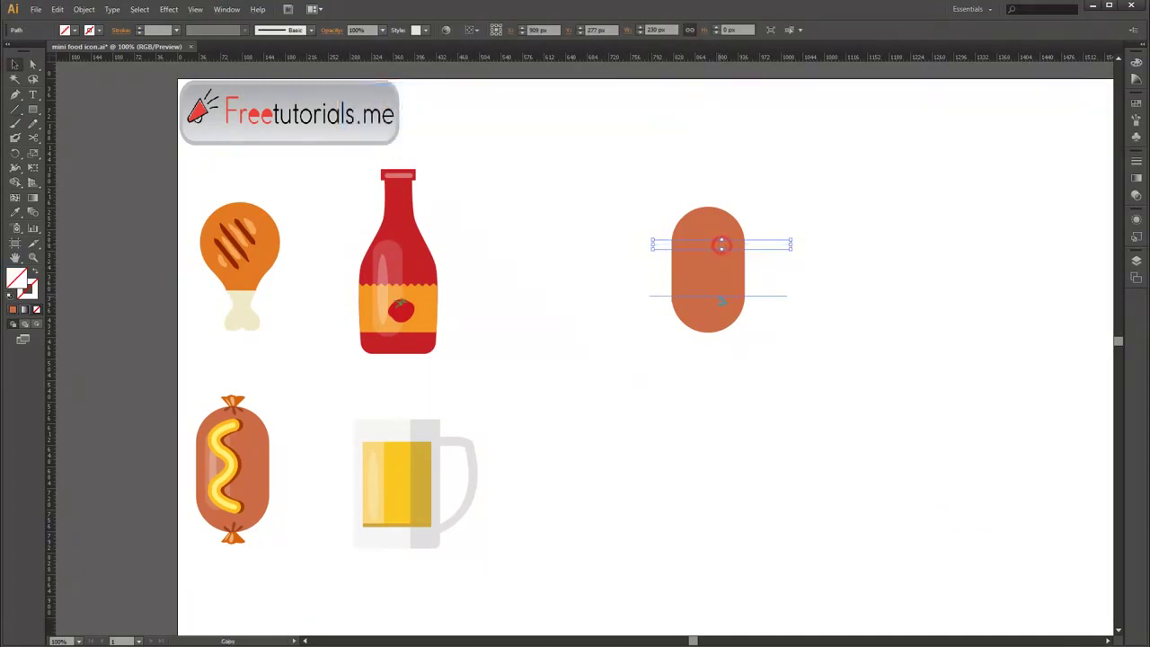
left_click(851, 270)
Divide the capsule along both lines with Pathfinder Divide and ungroup the pieces
left_click_drag(629, 187, 827, 373)
left_click(227, 9)
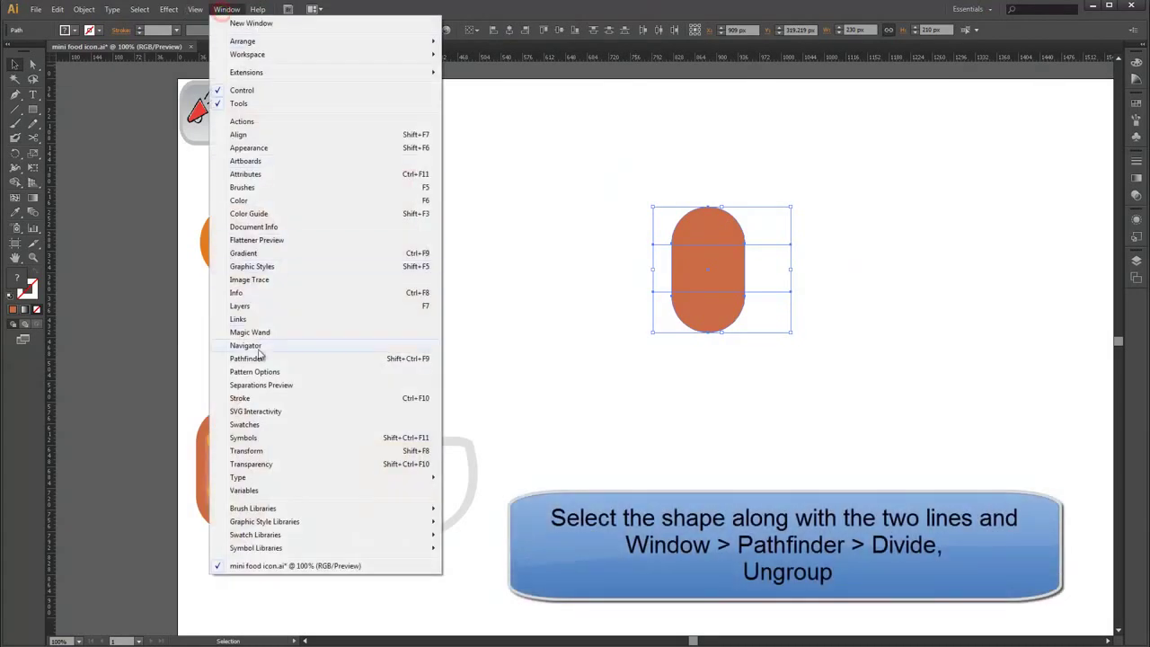
left_click(258, 356)
left_click(829, 202)
right_click(717, 267)
left_click(759, 337)
left_click(800, 293)
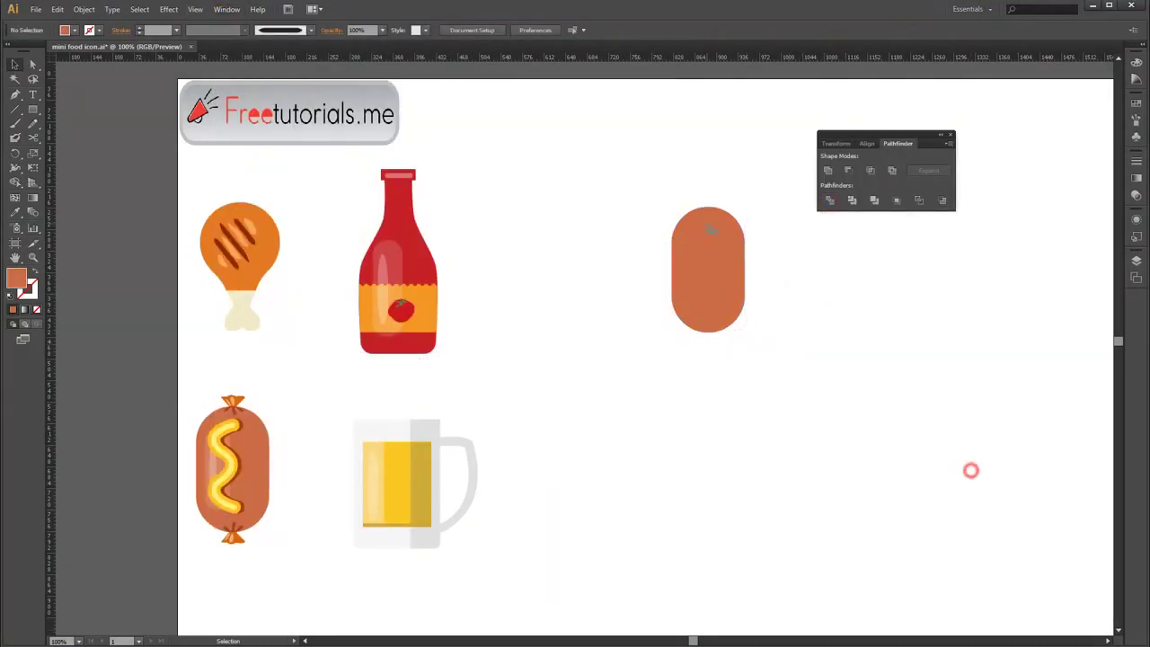
Fill the capsule's top cap with lime green (R 200, G 202)
left_click(708, 225)
double_click(16, 278)
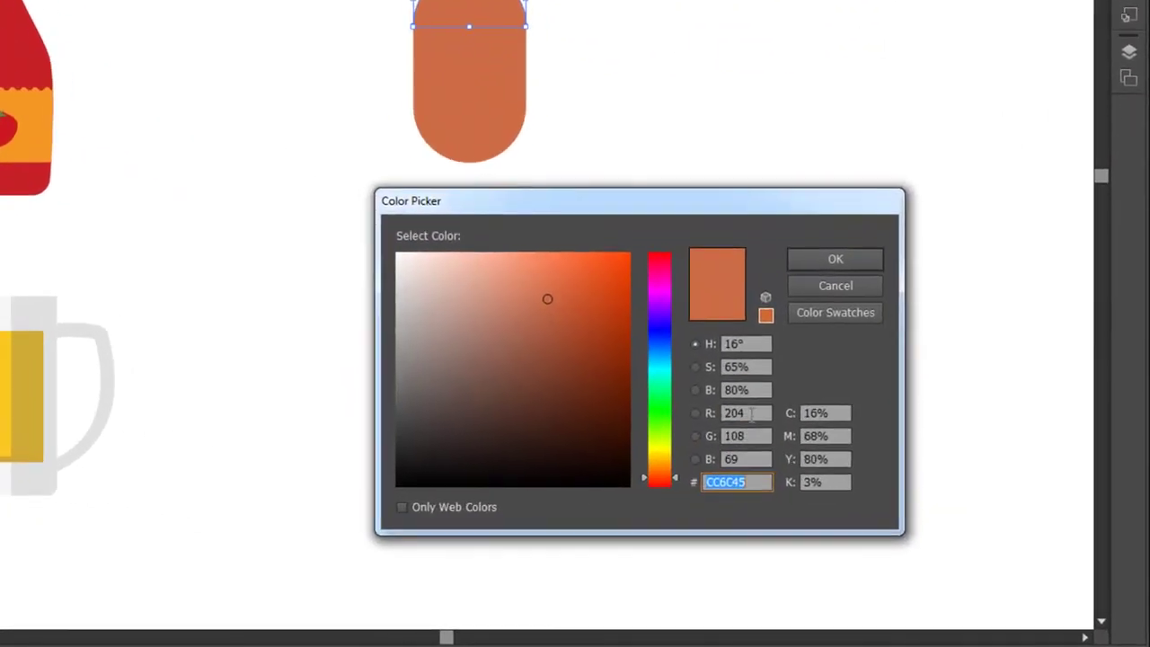
double_click(731, 411)
type("200")
key("Tab")
type("202")
key("Tab")
key("Return")
Fill the middle band with yellow (R 255, G 202)
left_click(707, 254)
double_click(16, 279)
double_click(723, 456)
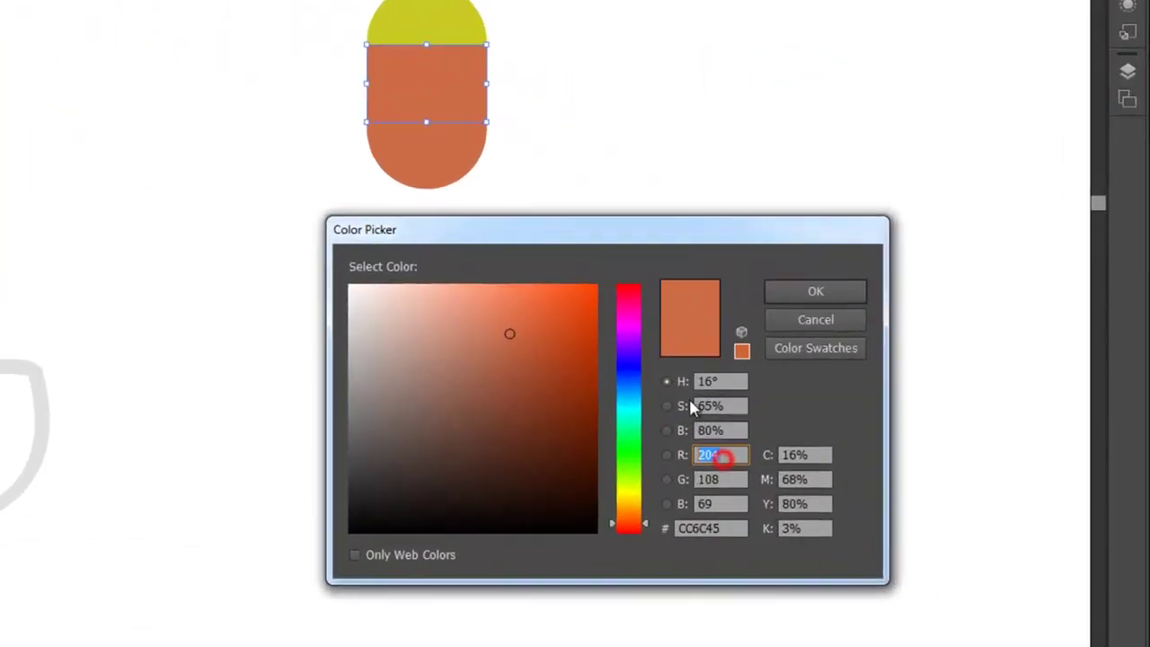
type("255")
key("Tab")
type("202")
key("Return")
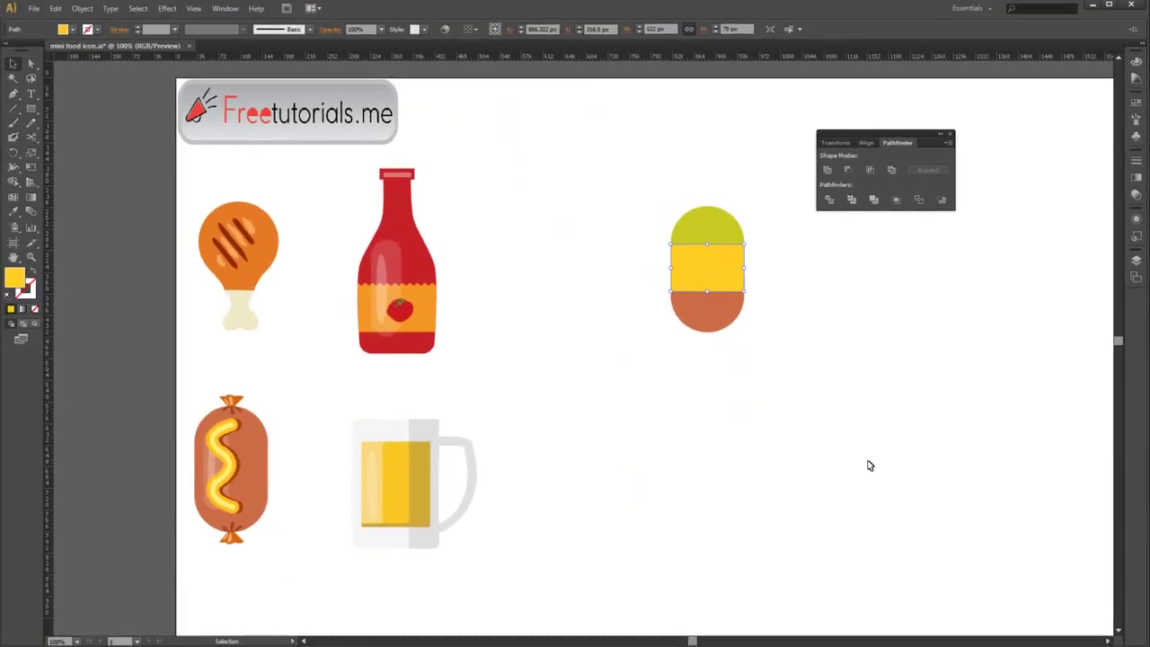
Fill the bottom half with pink (R 242, G 86, B 170)
left_click(707, 315)
double_click(16, 279)
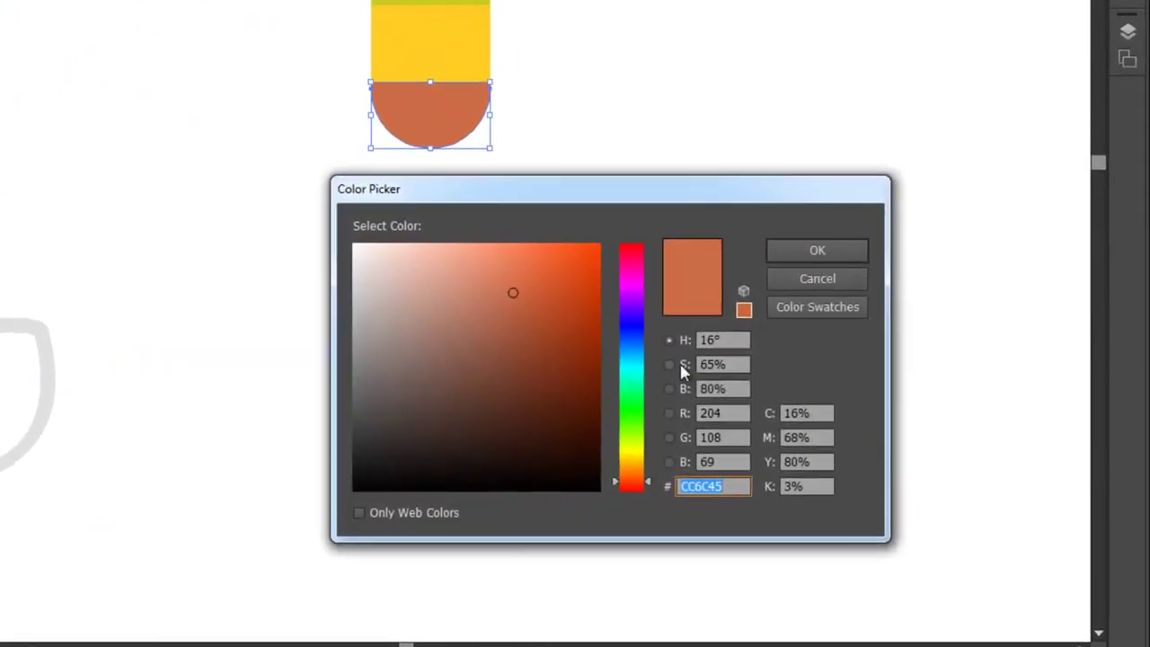
double_click(719, 412)
type("242")
key("Tab")
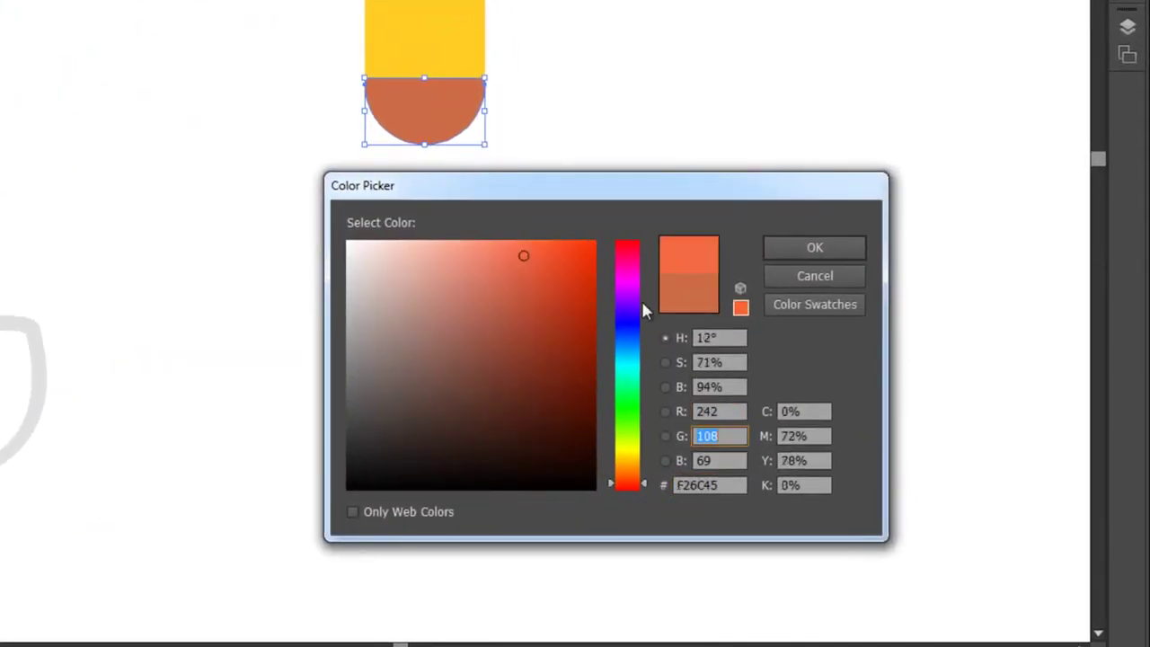
type("86")
key("Tab")
type("170")
key("Return")
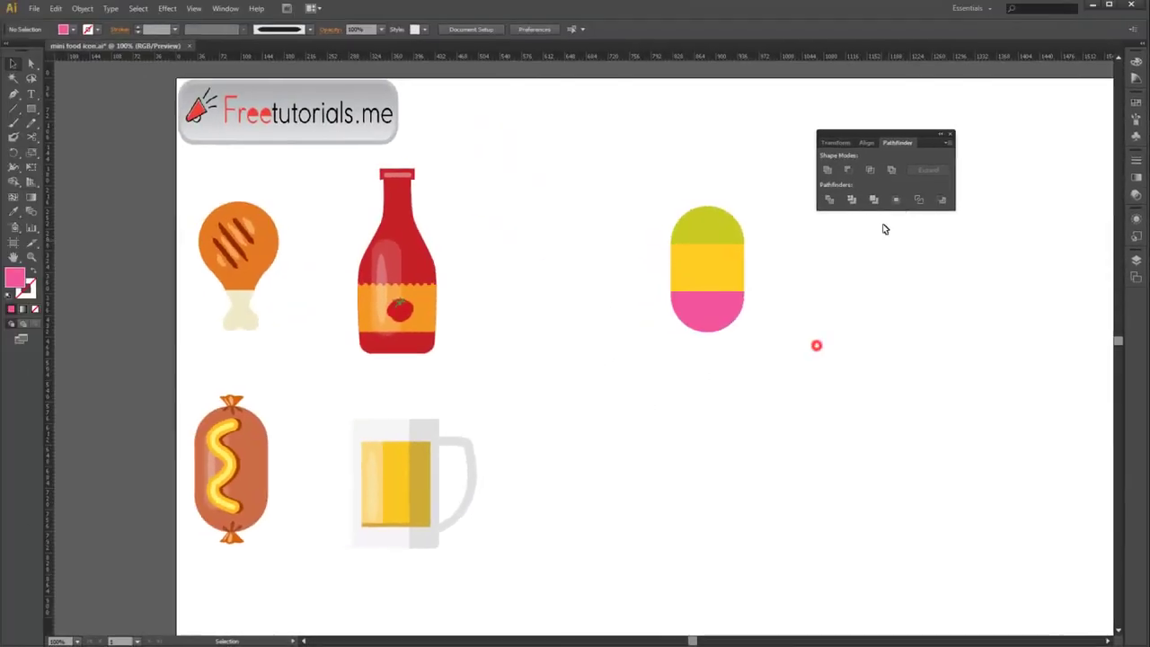
Draw a rounded-rectangle stick below the capsule and centre it horizontally
left_click_drag(926, 142, 1023, 119)
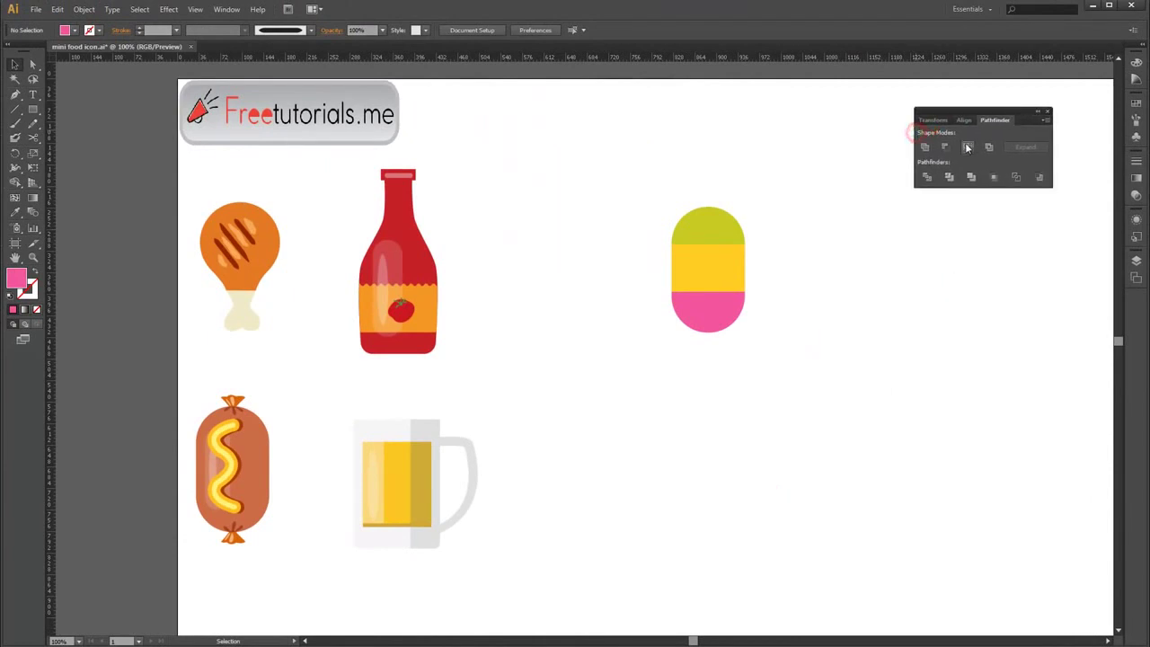
left_click_drag(33, 109, 101, 123)
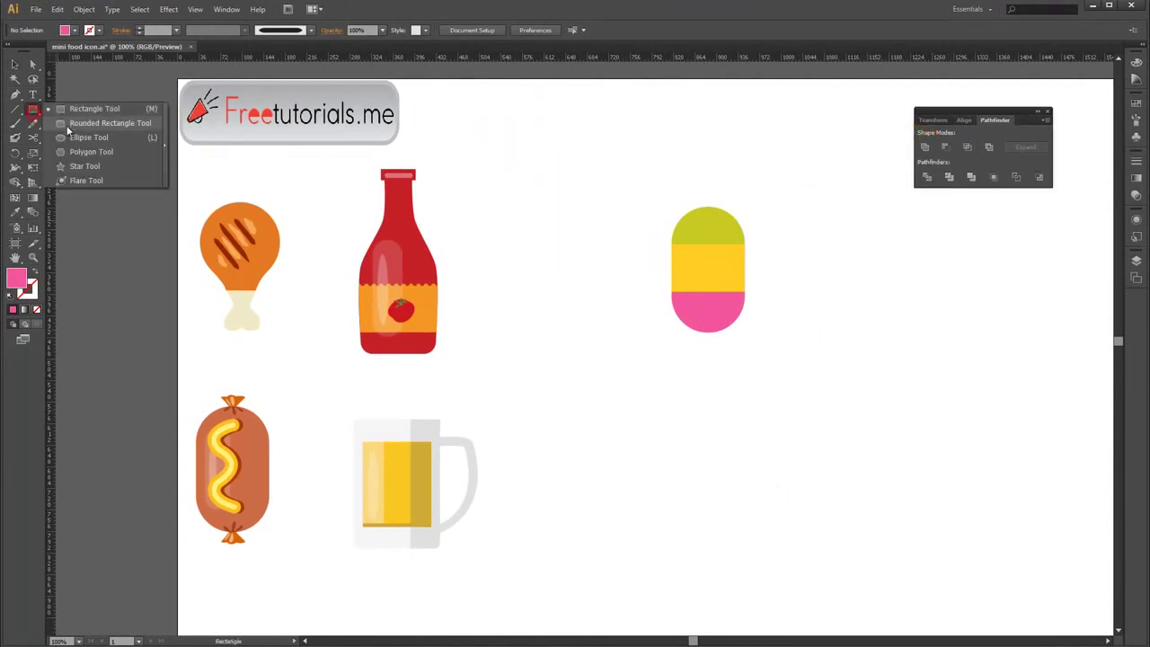
left_click_drag(703, 317, 717, 363)
left_click_drag(644, 172, 796, 437)
left_click(965, 120)
left_click(947, 147)
left_click(859, 252)
Fill the popsicle stick with orange (G 150, B 60)
left_click(703, 356)
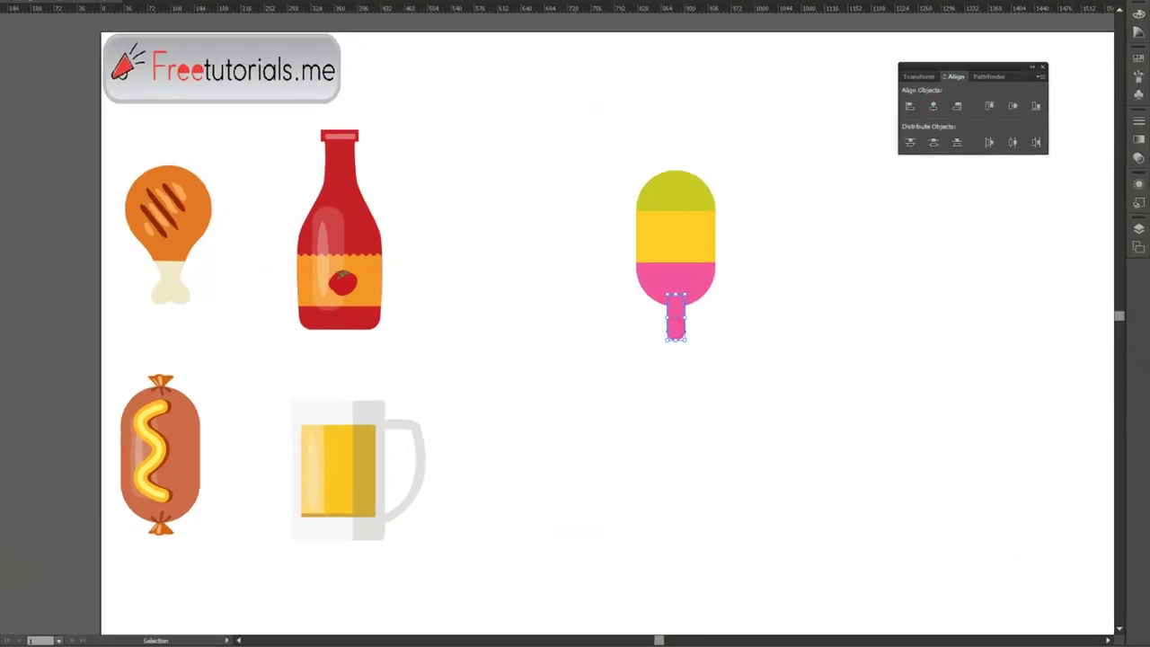
double_click(16, 279)
left_click(763, 407)
key("Tab")
type("150")
key("Tab")
type("60")
key("Return")
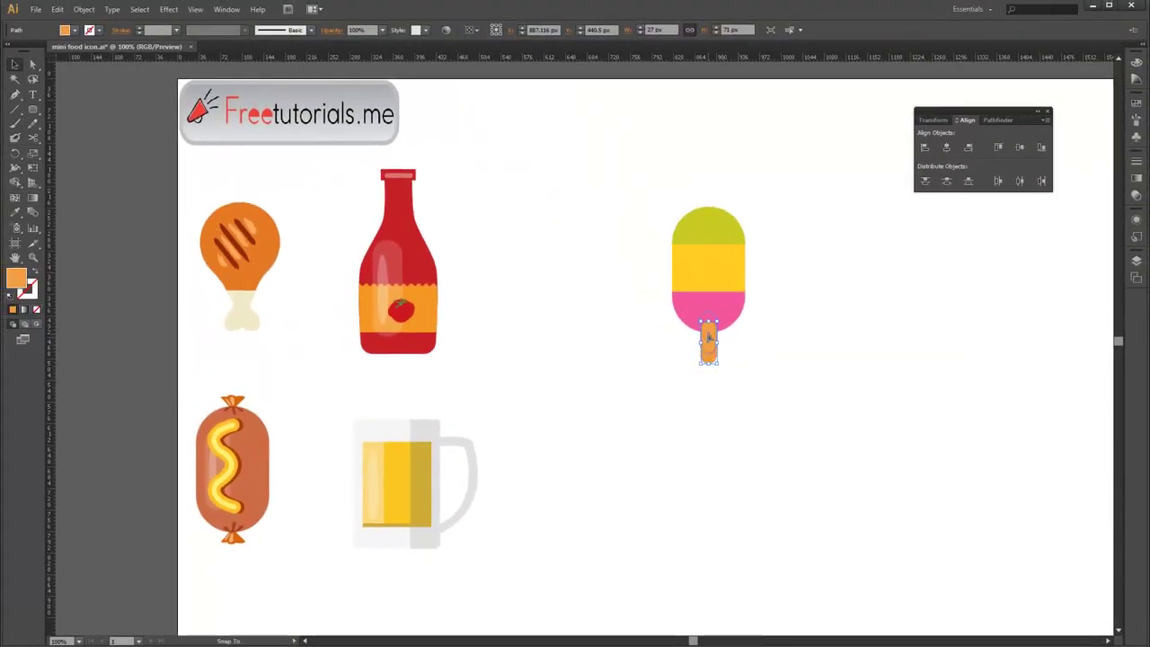
Select the capsule's coloured pieces in turn, ending on the pink bottom piece
left_click(756, 339)
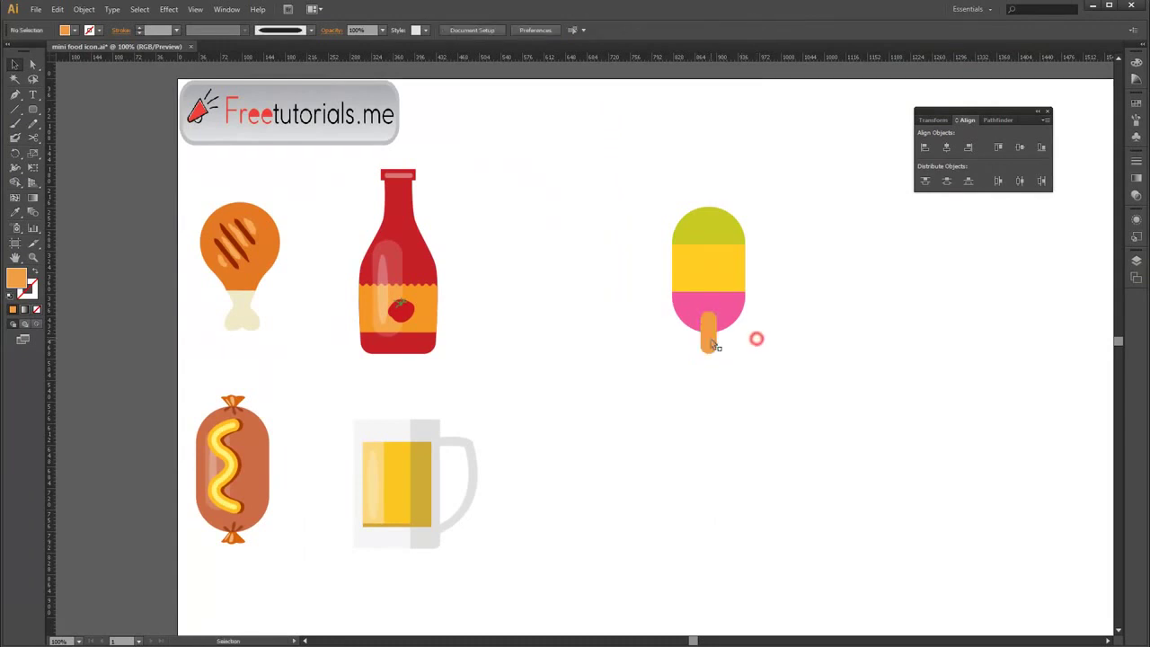
left_click(706, 258)
left_click_drag(751, 298, 768, 292)
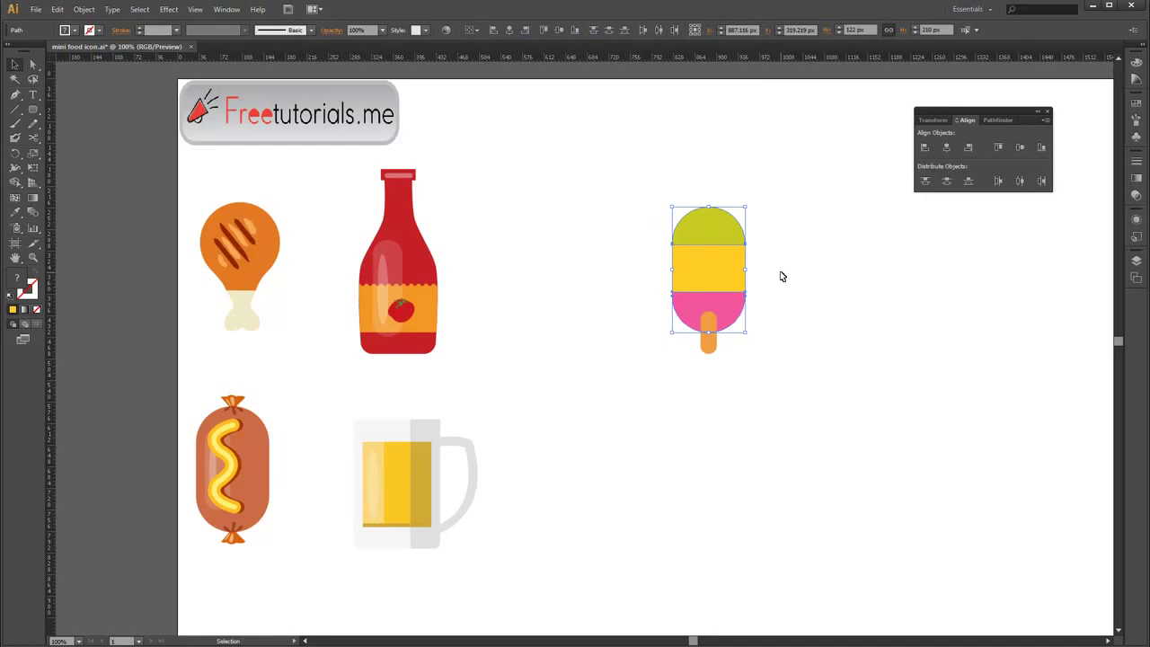
left_click(835, 238)
left_click(777, 274)
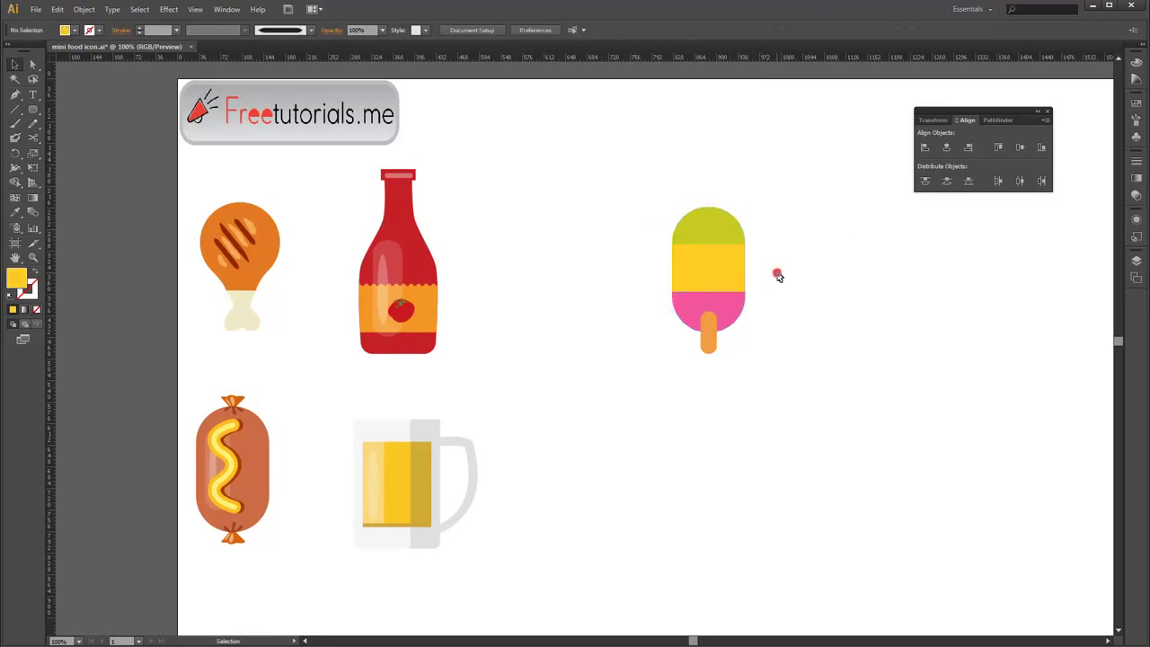
left_click(728, 325)
Bring the pink piece in front of the orange stick and zoom in on the stick
left_click(994, 122)
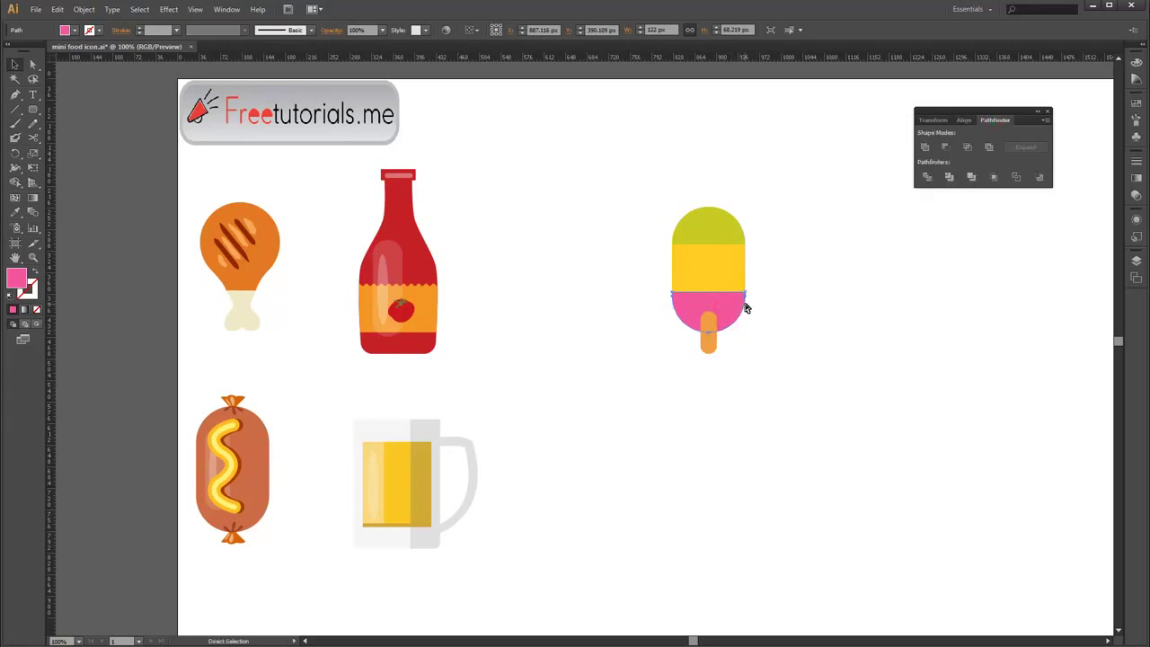
right_click(733, 305)
left_click(896, 477)
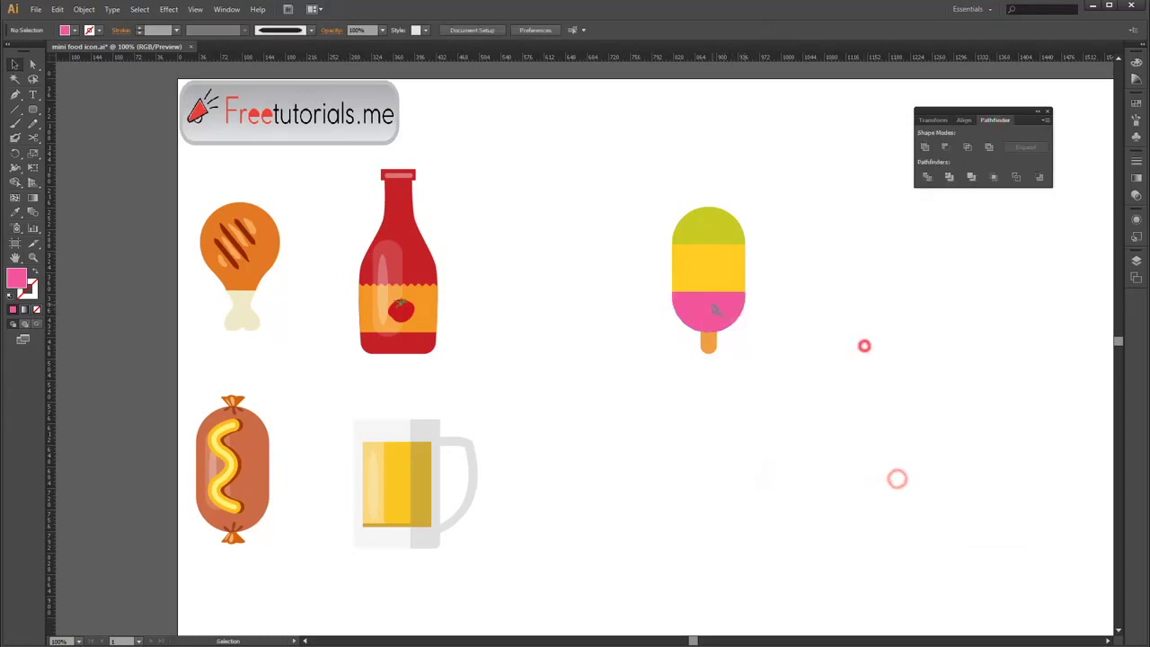
left_click(710, 348)
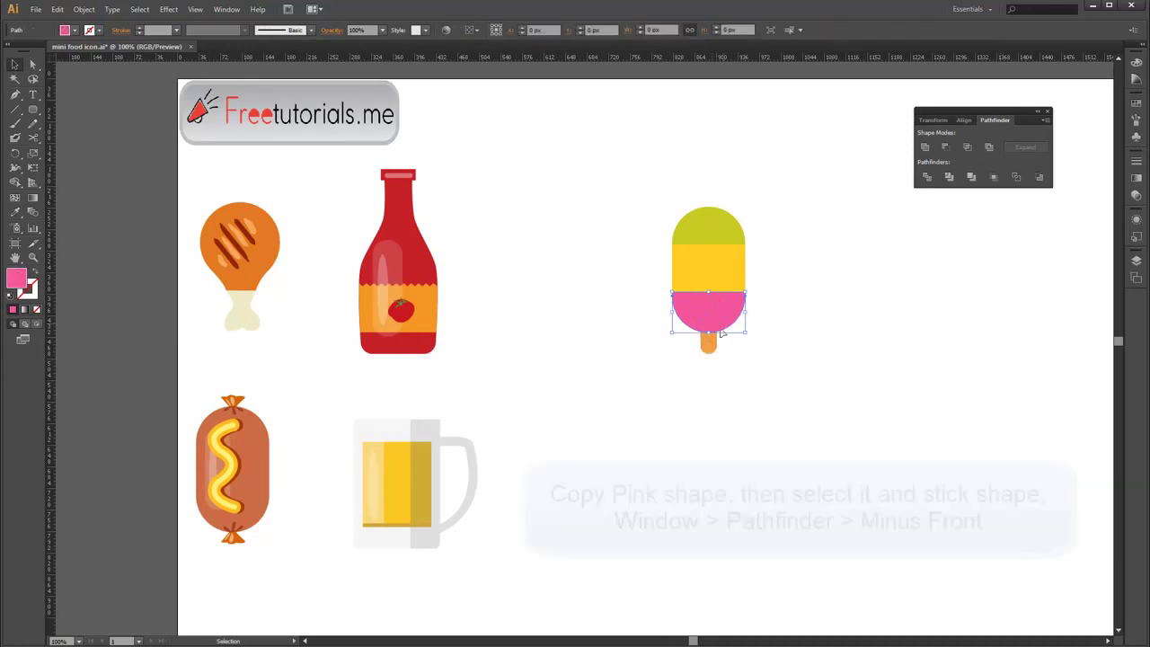
left_click(870, 247)
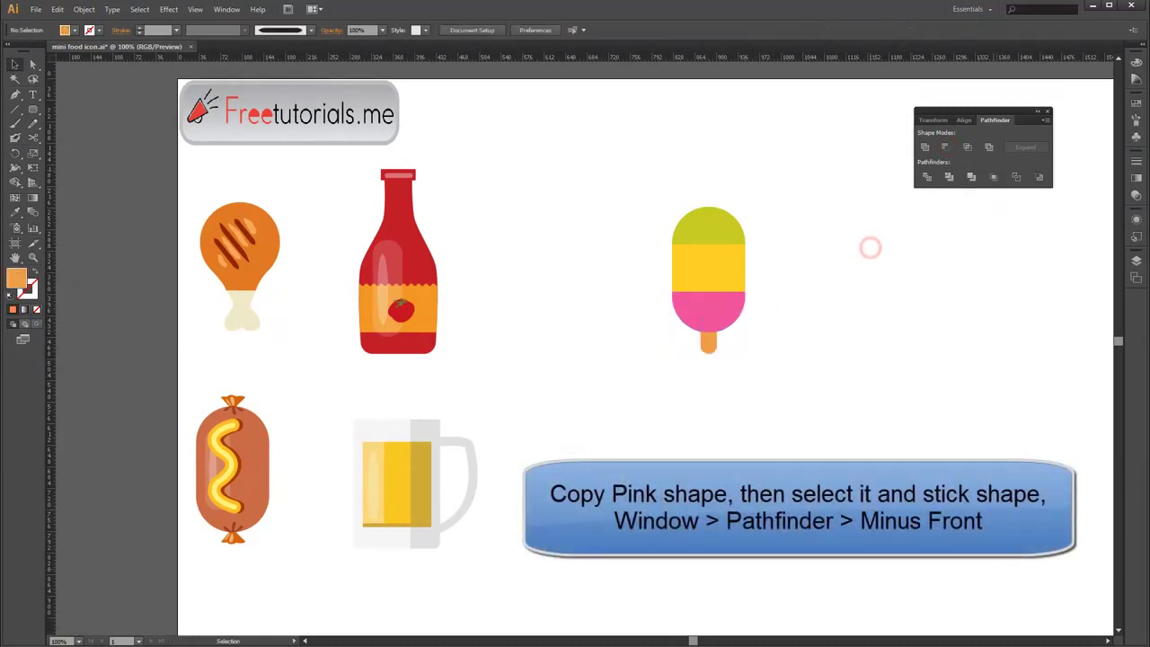
scroll(723, 314, "up", 2)
scroll(709, 365, "up", 2)
scroll(626, 346, "up", 2)
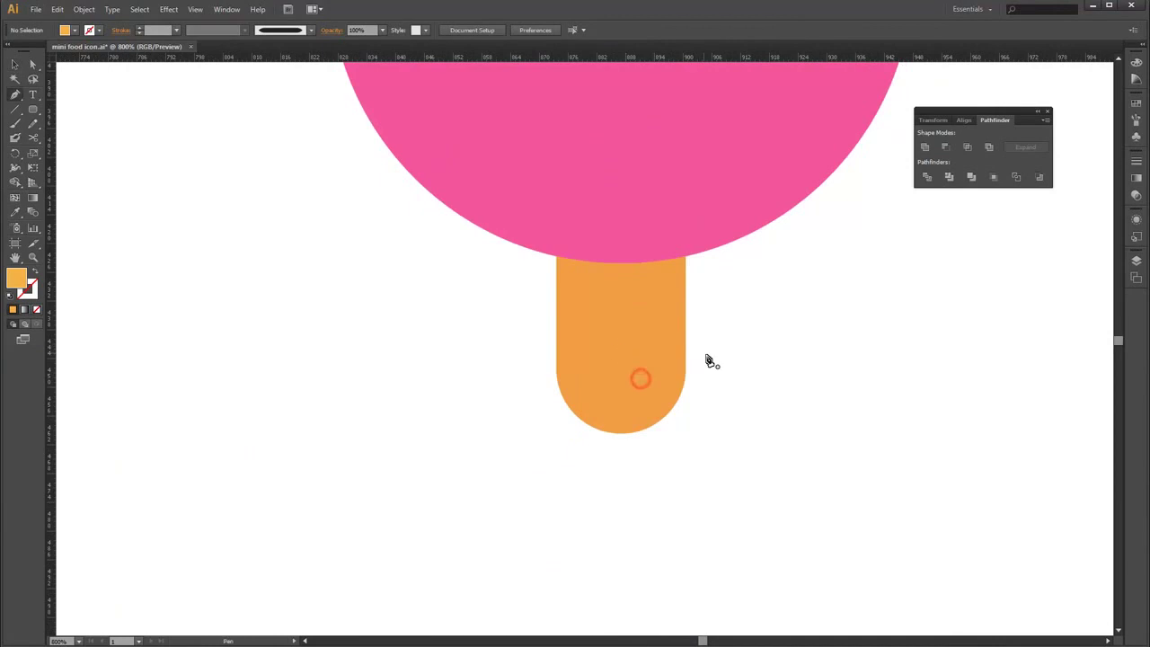
scroll(637, 378, "up", 3)
scroll(458, 367, "up", 2)
scroll(393, 344, "down", 2)
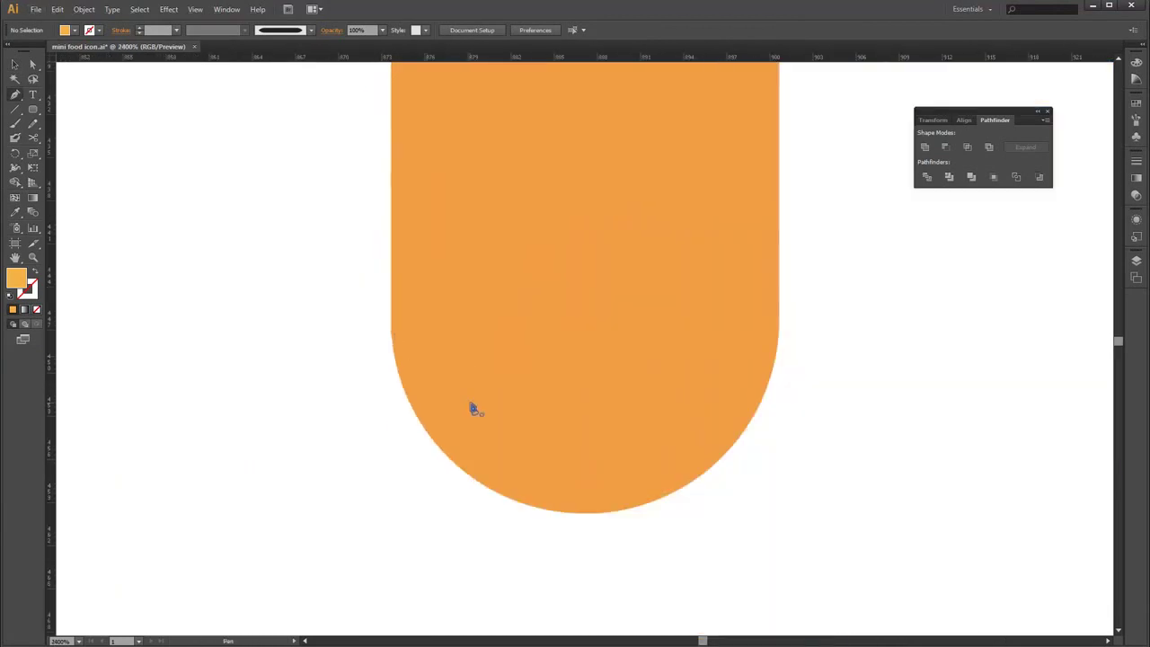
Trace the first lighter wavy stripe along the stick's left side and rounded bottom
left_click(391, 313)
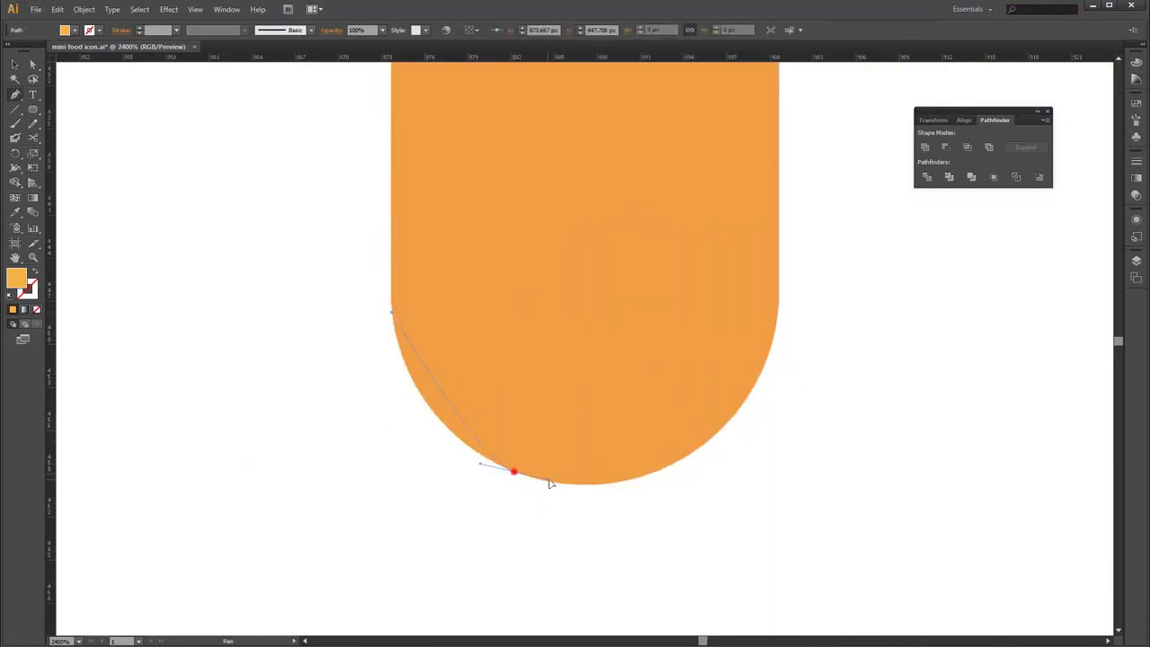
left_click_drag(550, 484, 627, 515)
left_click(488, 383)
left_click(431, 330)
left_click(411, 272)
scroll(393, 277, "up", 1)
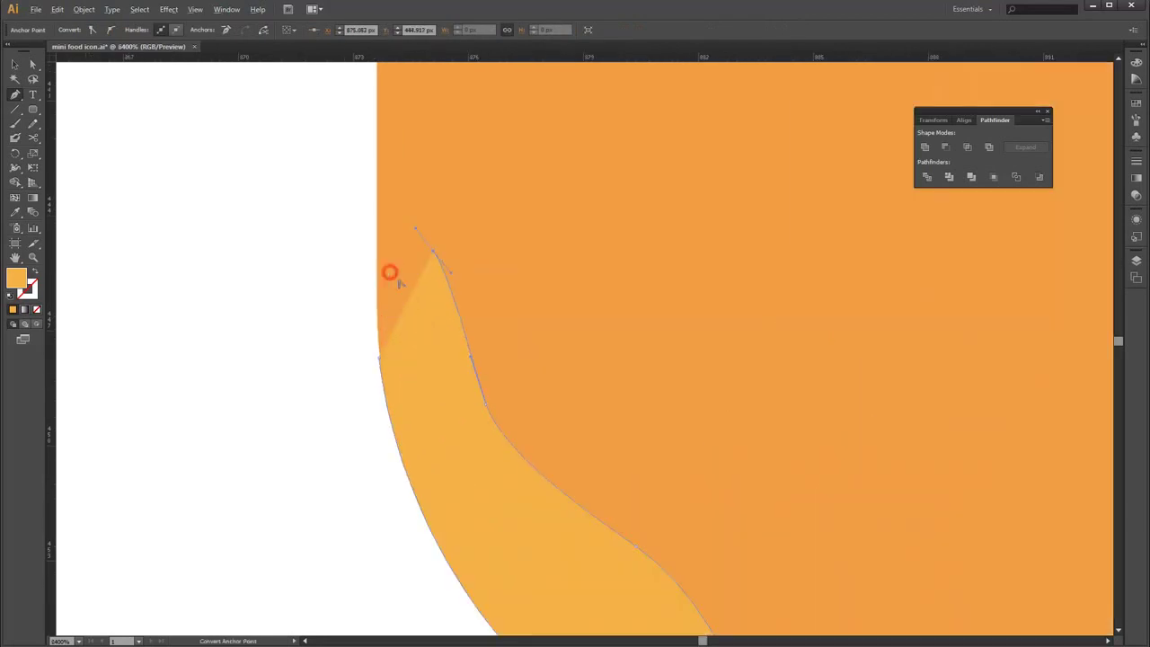
left_click(379, 357)
scroll(524, 308, "down", 4)
scroll(524, 308, "up", 2)
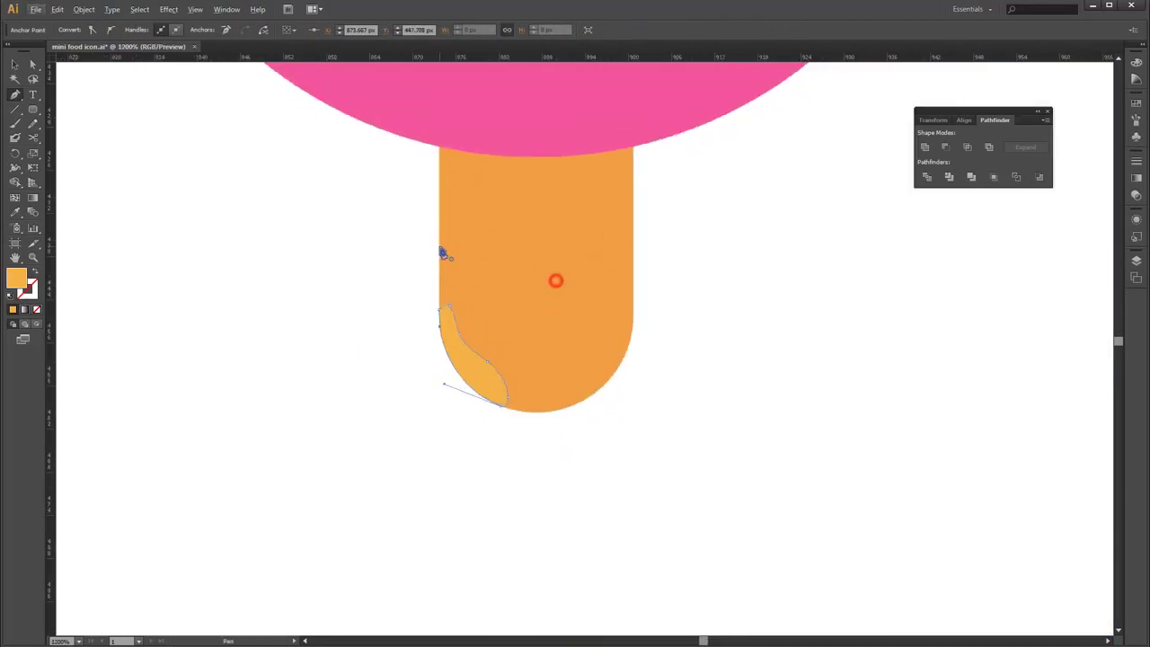
left_click(440, 248, "ctrl")
Start a second wavy stripe curving near the stick's bottom
left_click(537, 378, "ctrl")
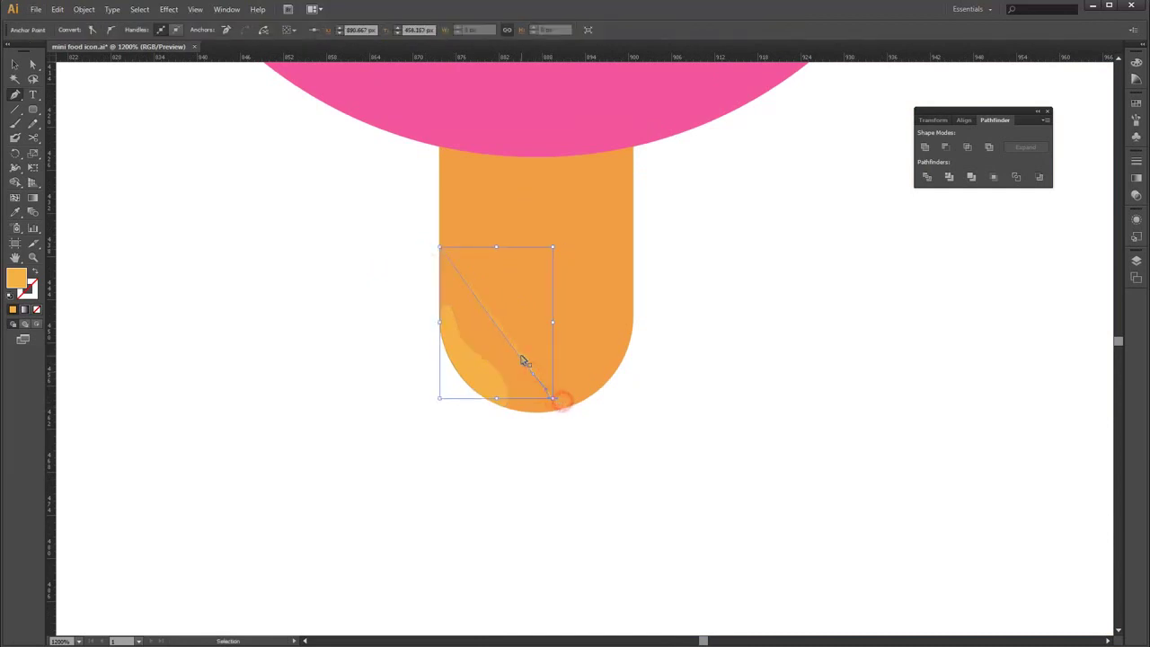
left_click_drag(470, 300, 545, 399)
scroll(581, 405, "up", 5)
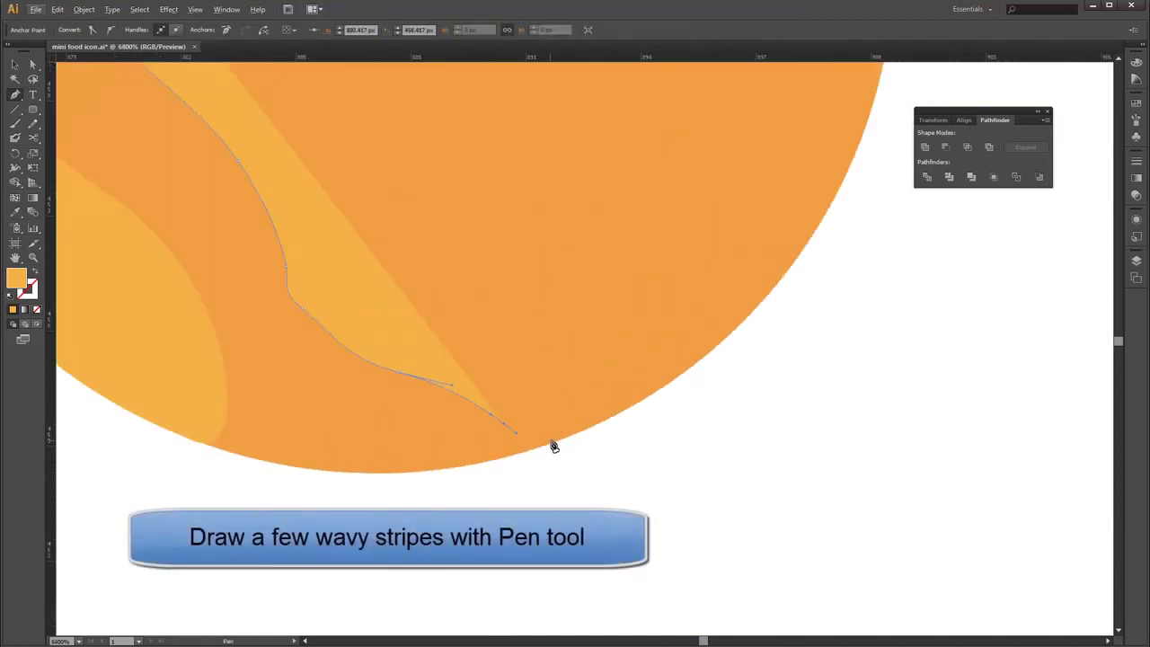
left_click_drag(627, 358, 617, 417)
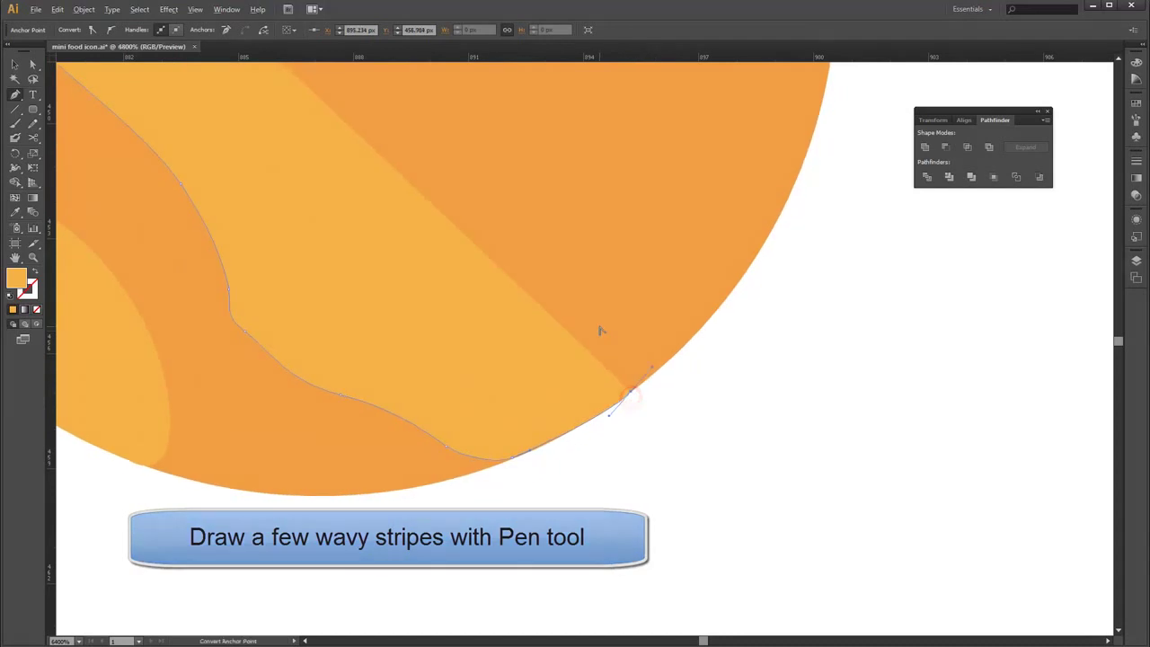
scroll(598, 329, "down", 1)
left_click_drag(560, 375, 465, 248)
left_click(452, 218)
Extend the second stripe up to the stick's top-left corner and top edge
scroll(452, 219, "up", 1)
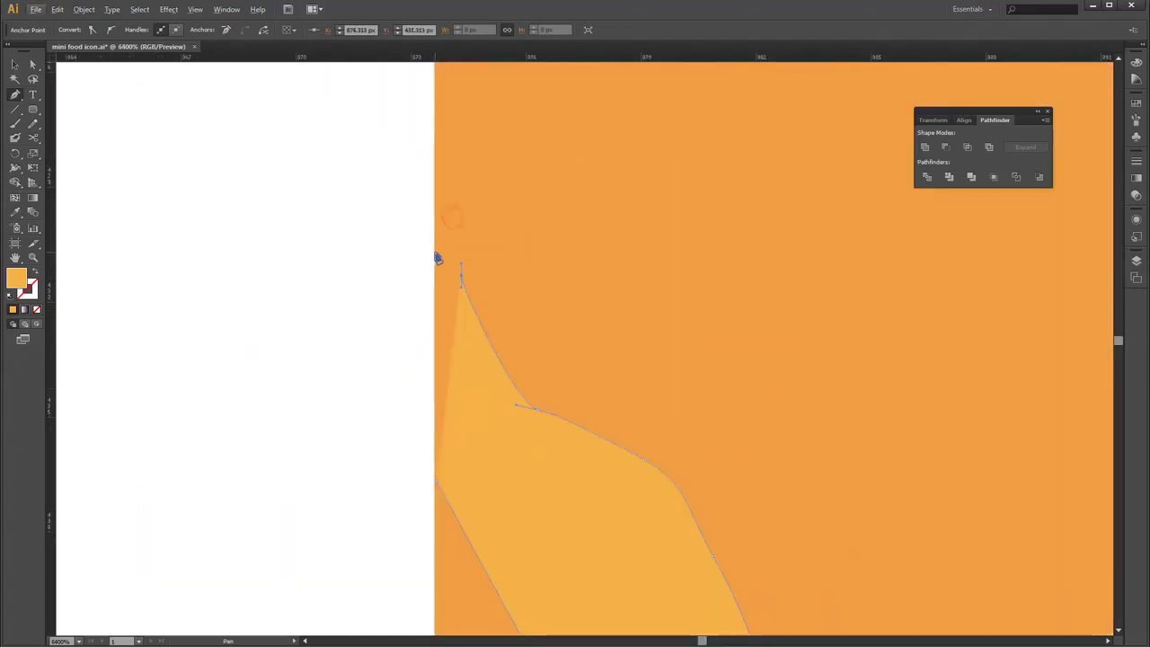
scroll(435, 482, "down", 6)
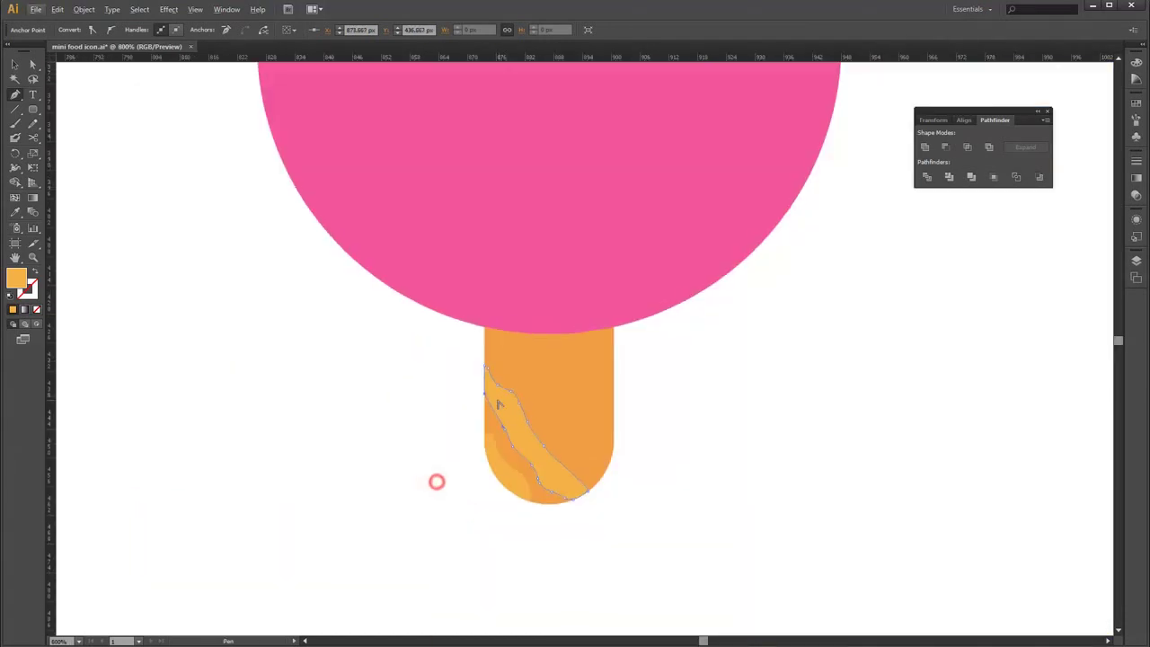
scroll(436, 480, "up", 6)
left_click(465, 308)
scroll(465, 308, "down", 6)
scroll(485, 207, "up", 3)
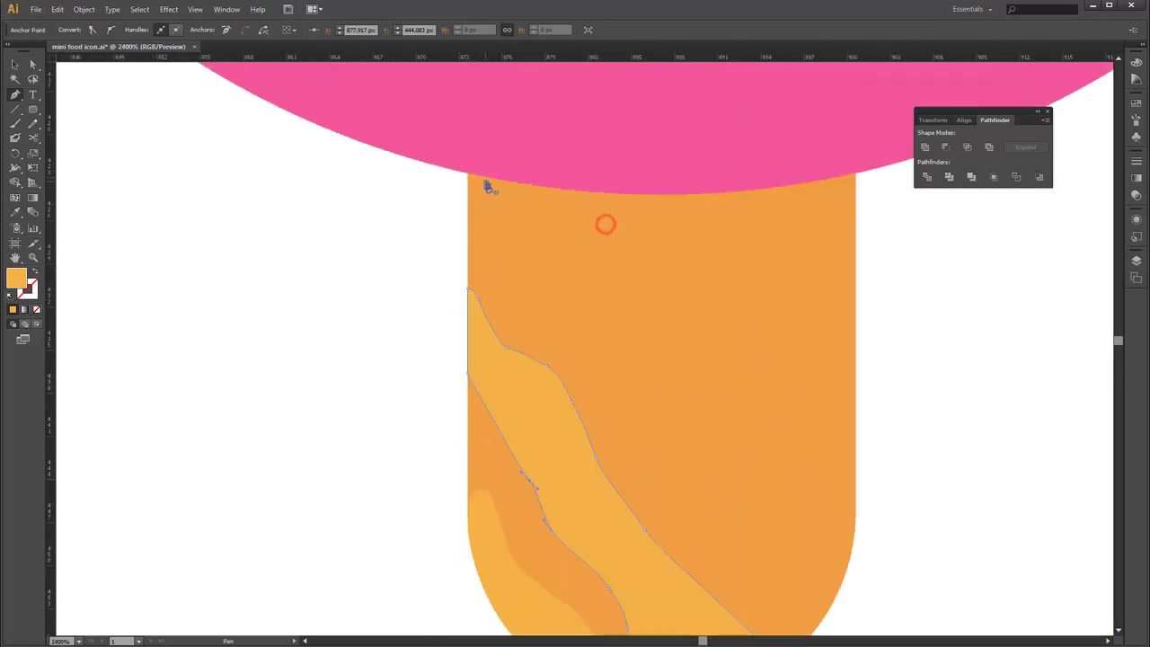
scroll(480, 239, "up", 3)
left_click(478, 239)
left_click(586, 214)
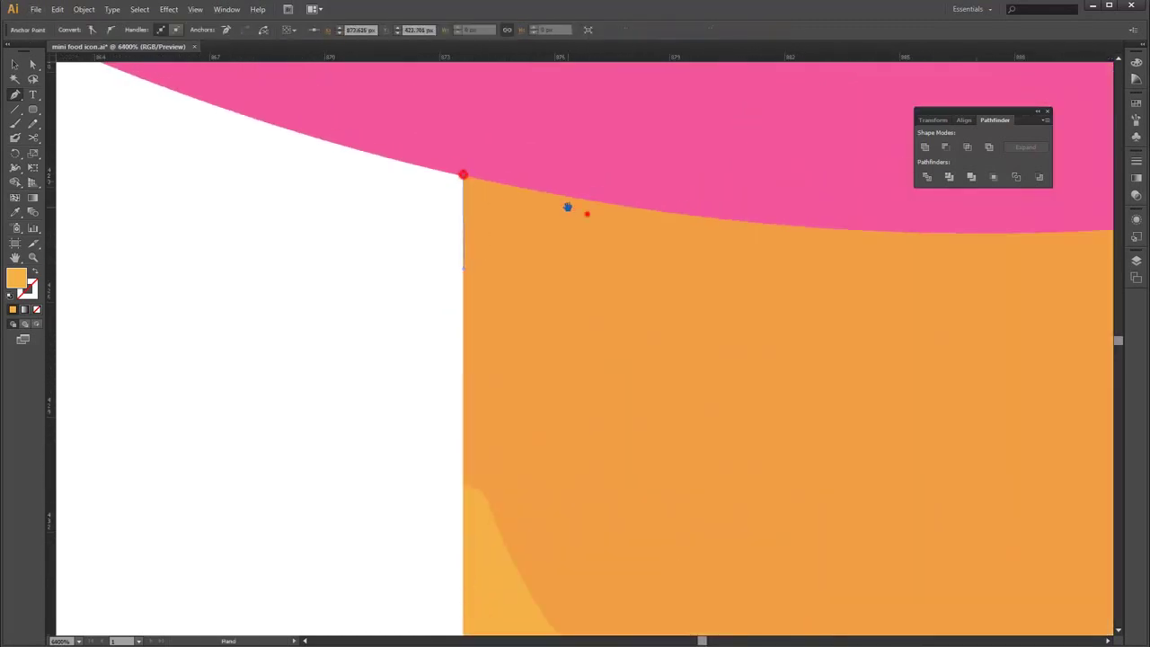
Close the second stripe with a final curved point and select the orange stick
scroll(671, 218, "down", 1)
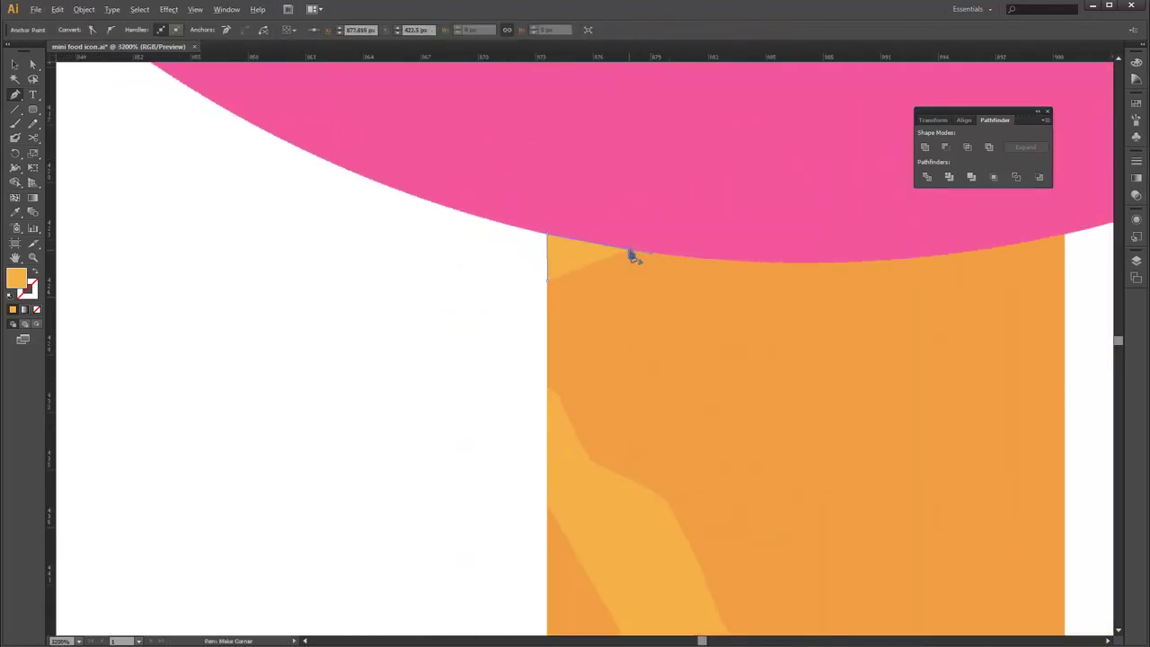
scroll(660, 329, "down", 3)
scroll(701, 352, "down", 2)
scroll(881, 493, "up", 1)
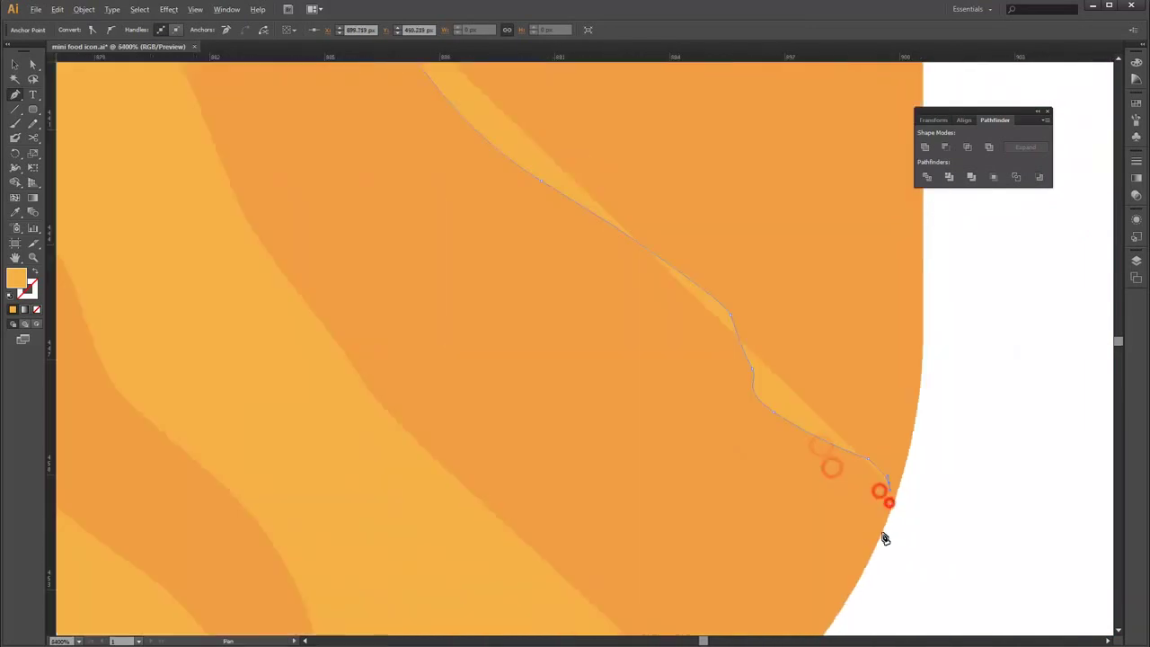
scroll(871, 485, "down", 1)
scroll(885, 405, "down", 3)
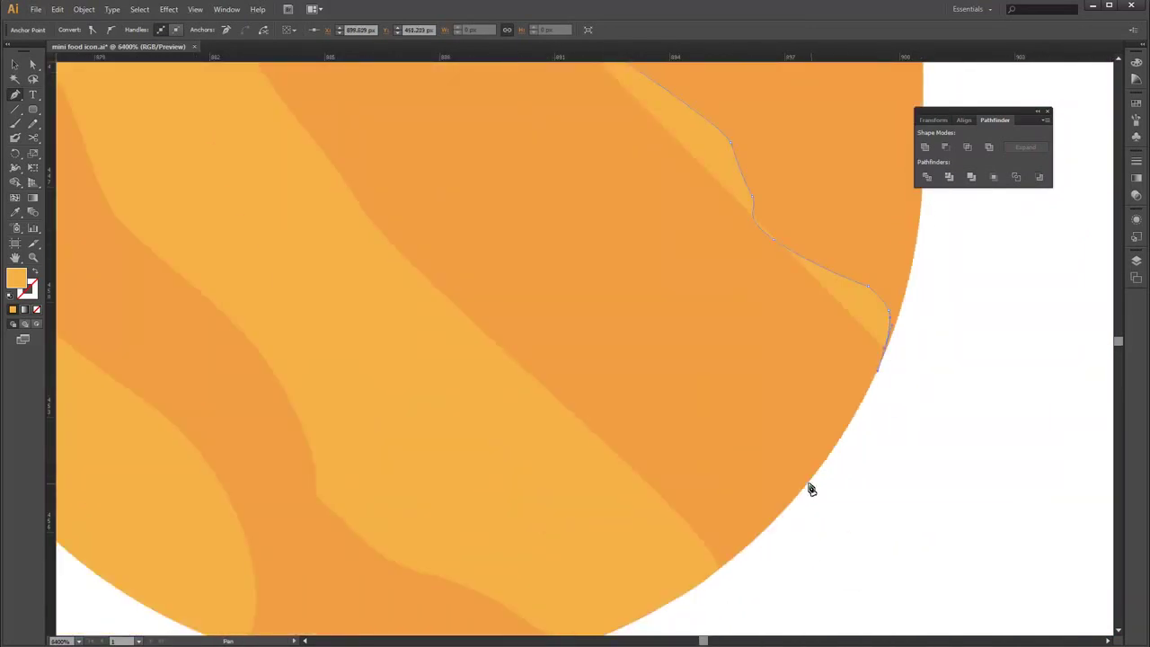
left_click_drag(800, 493, 819, 491)
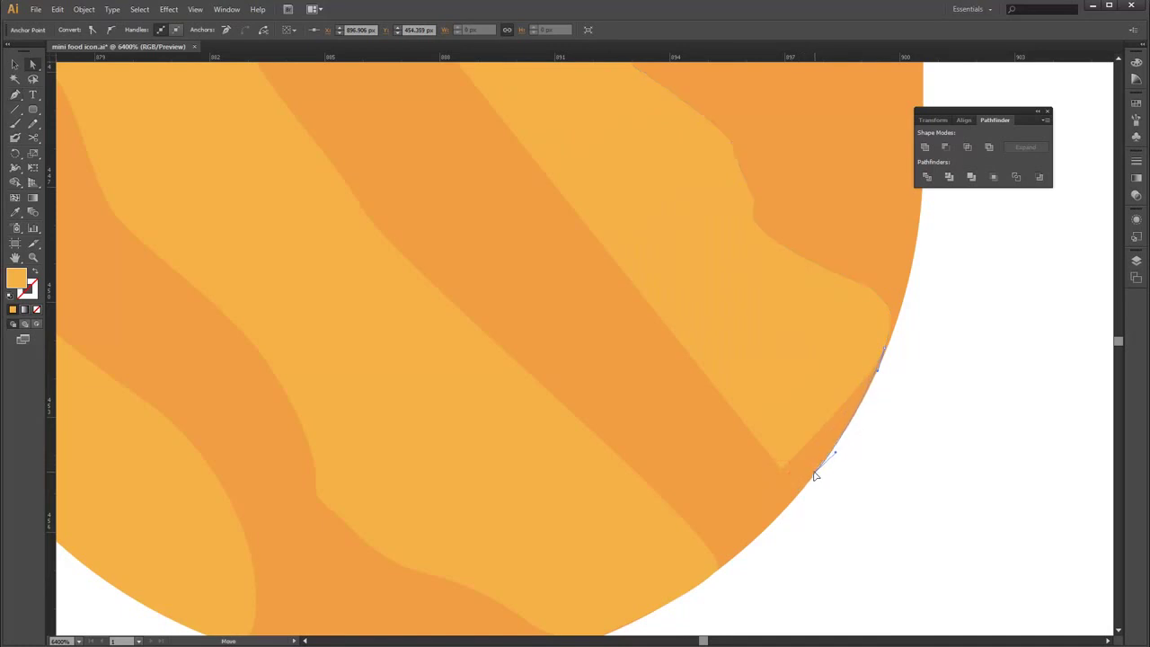
scroll(815, 475, "down", 2)
left_click(670, 365)
left_click(730, 430)
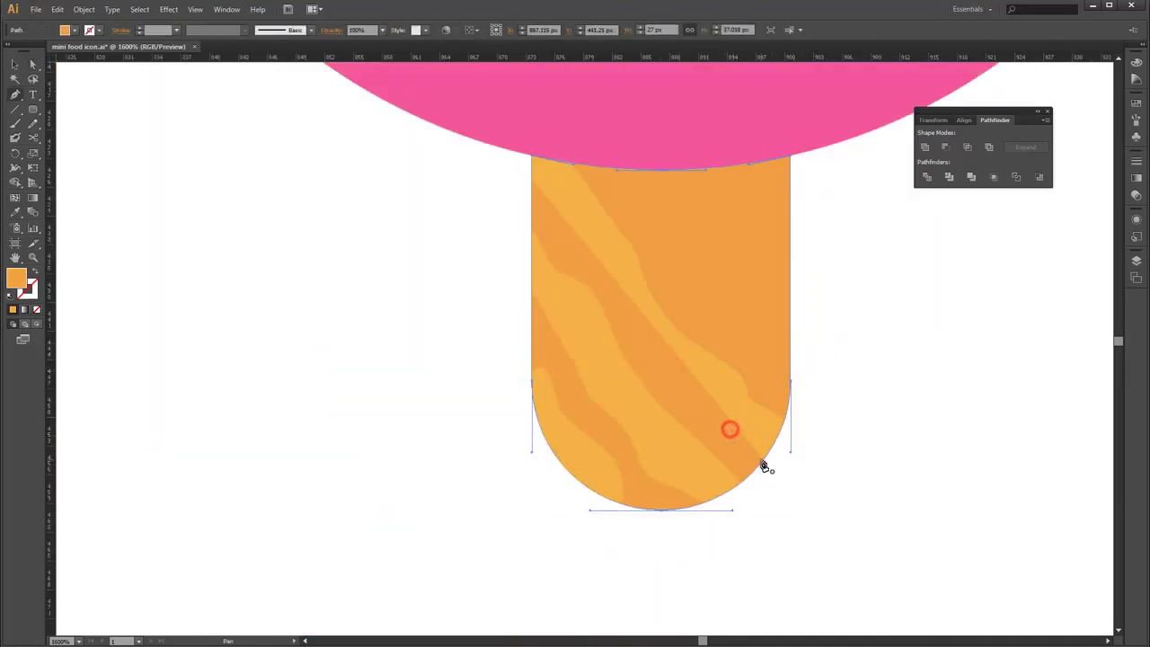
Undo the accidental change to the ketchup highlight and clear the selection
left_click(765, 424)
left_click_drag(764, 460, 532, 177)
key("ctrl+z")
left_click(466, 262)
key("ctrl+z")
left_click(466, 263)
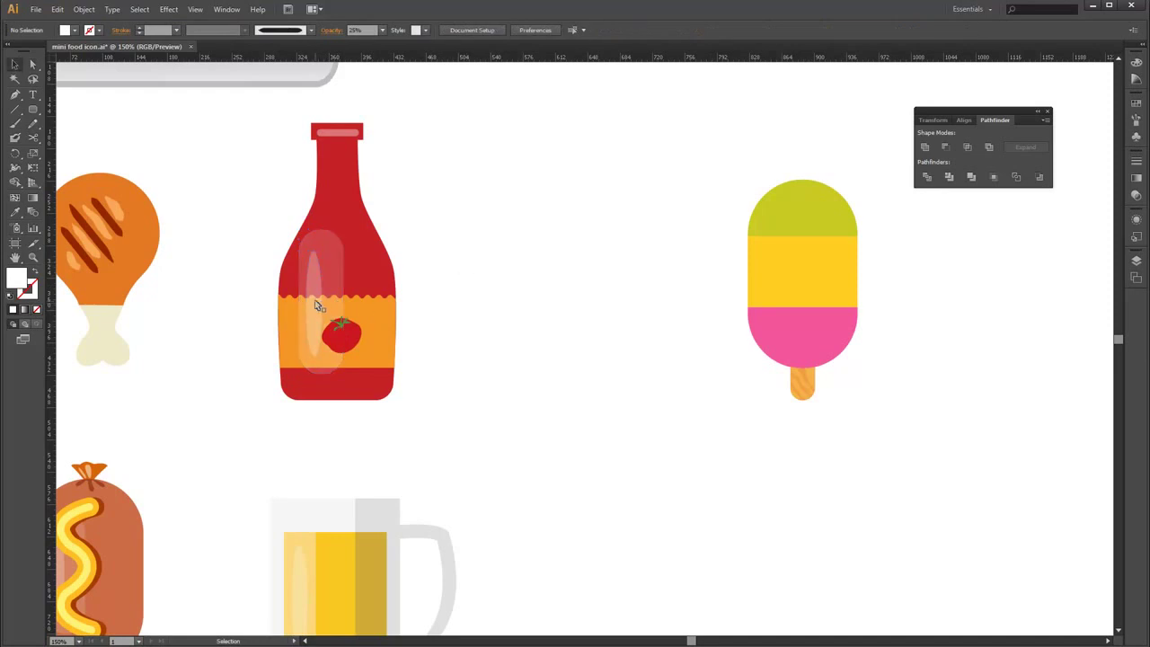
left_click(316, 305)
right_click(350, 284)
left_click(553, 234)
Copy the ketchup bottle's highlight shapes onto the ice cream and bring them to front
key("a")
left_click(328, 269)
left_click_drag(320, 296, 780, 279)
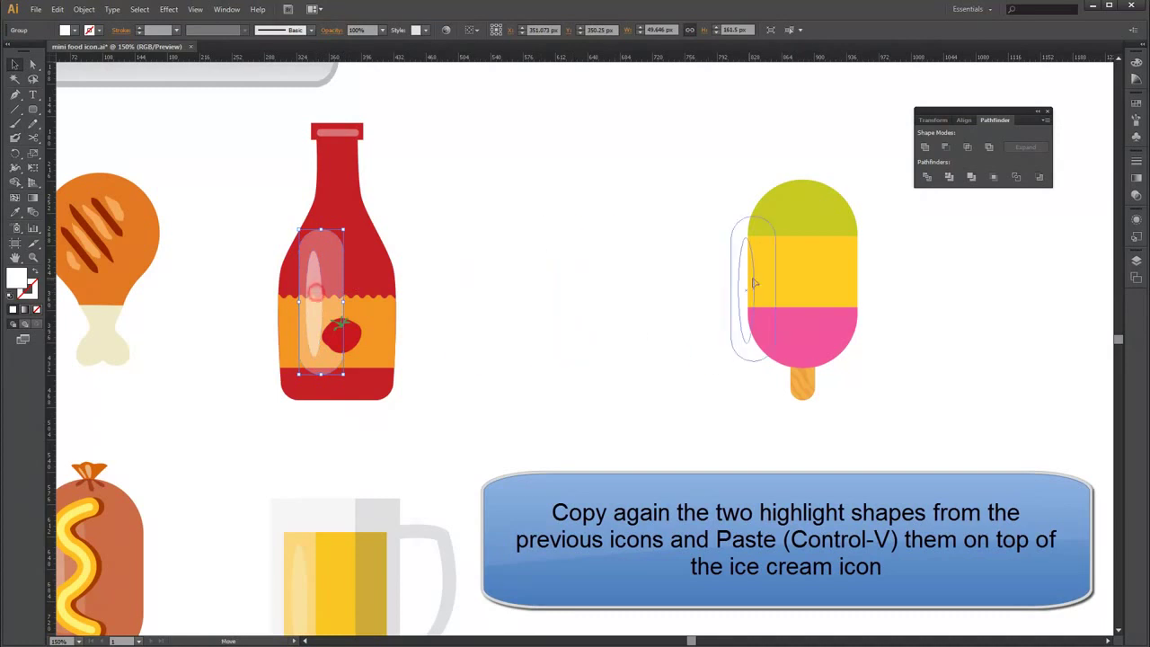
right_click(787, 284)
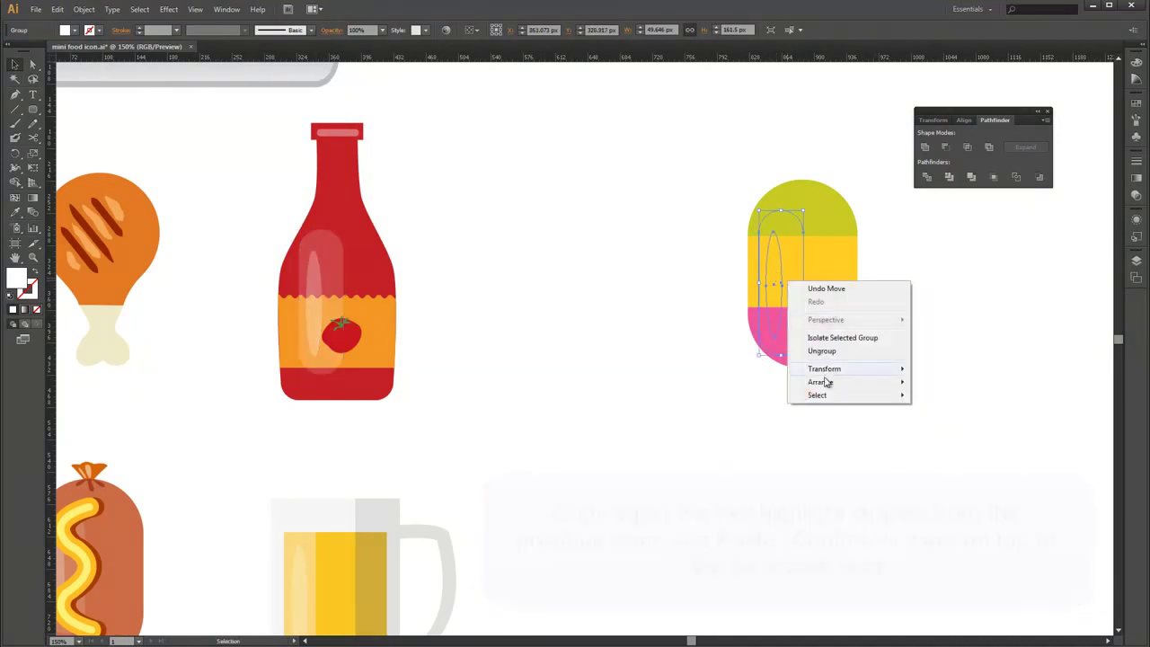
left_click(927, 378)
left_click(920, 303)
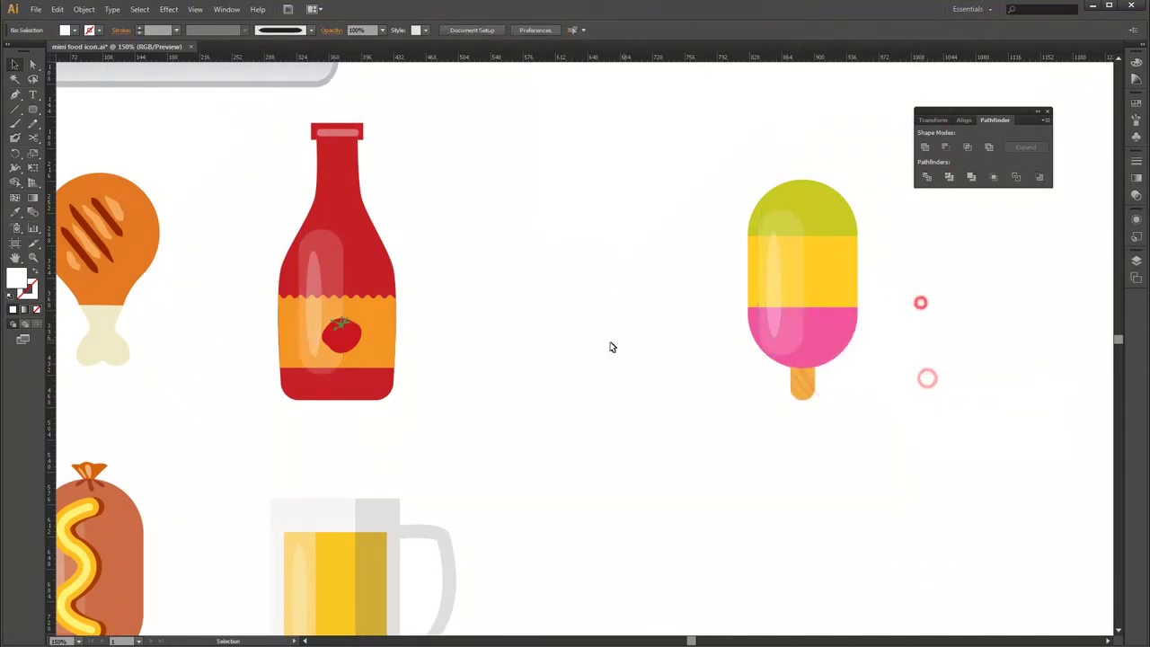
Group all parts of the ice cream popsicle together
left_click(799, 338)
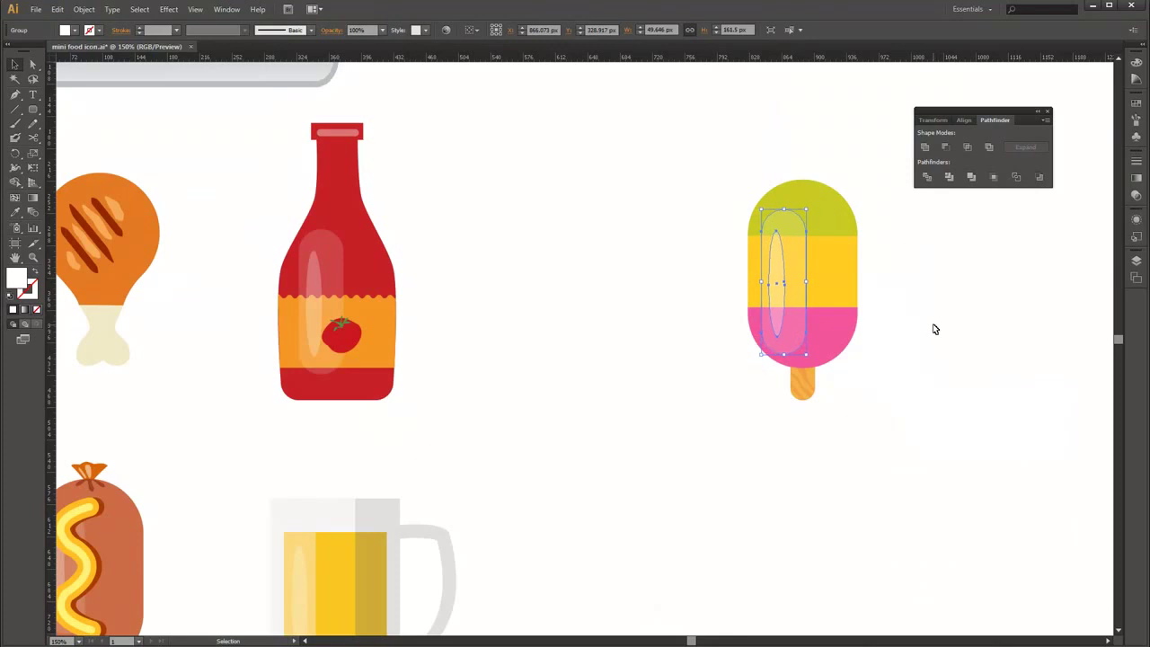
left_click(955, 530)
left_click_drag(724, 160, 872, 461)
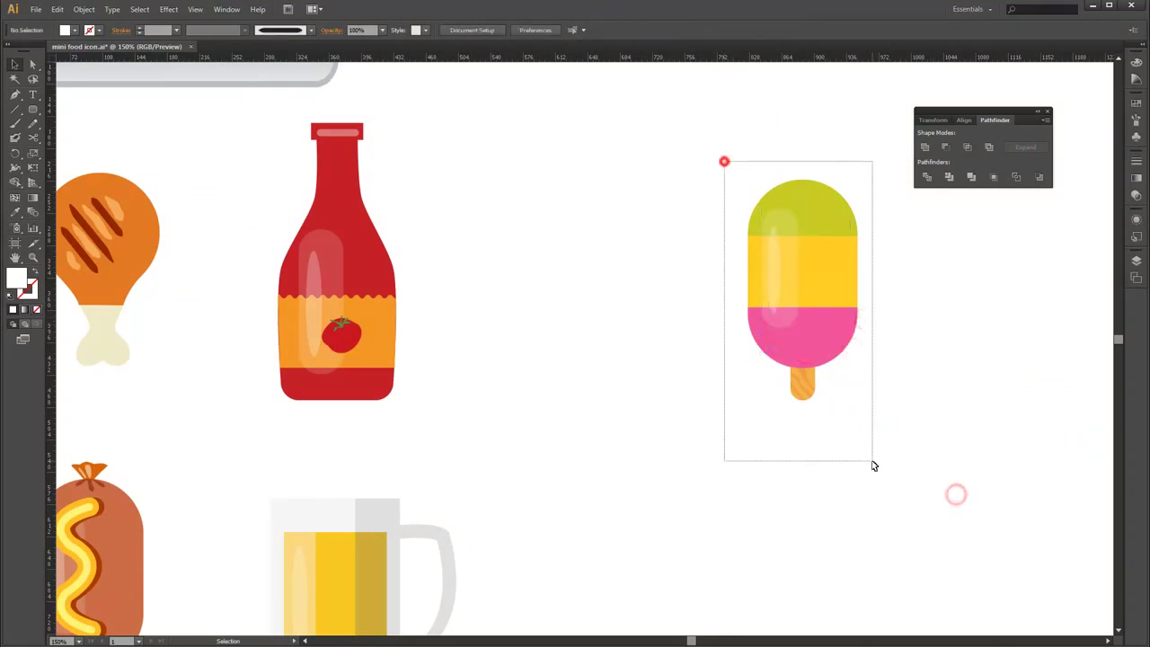
right_click(818, 295)
left_click(870, 348)
Zoom to fit and move the ice cream left beside the ketchup bottle
key("ctrl+0")
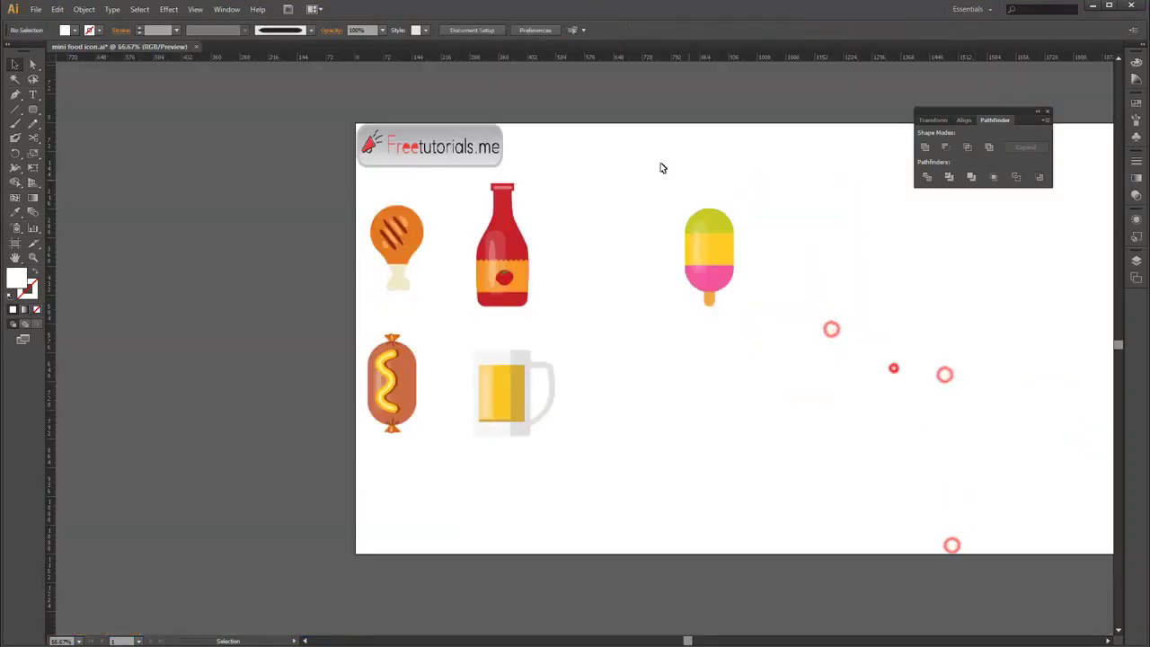
left_click_drag(718, 255, 627, 255)
left_click(763, 236)
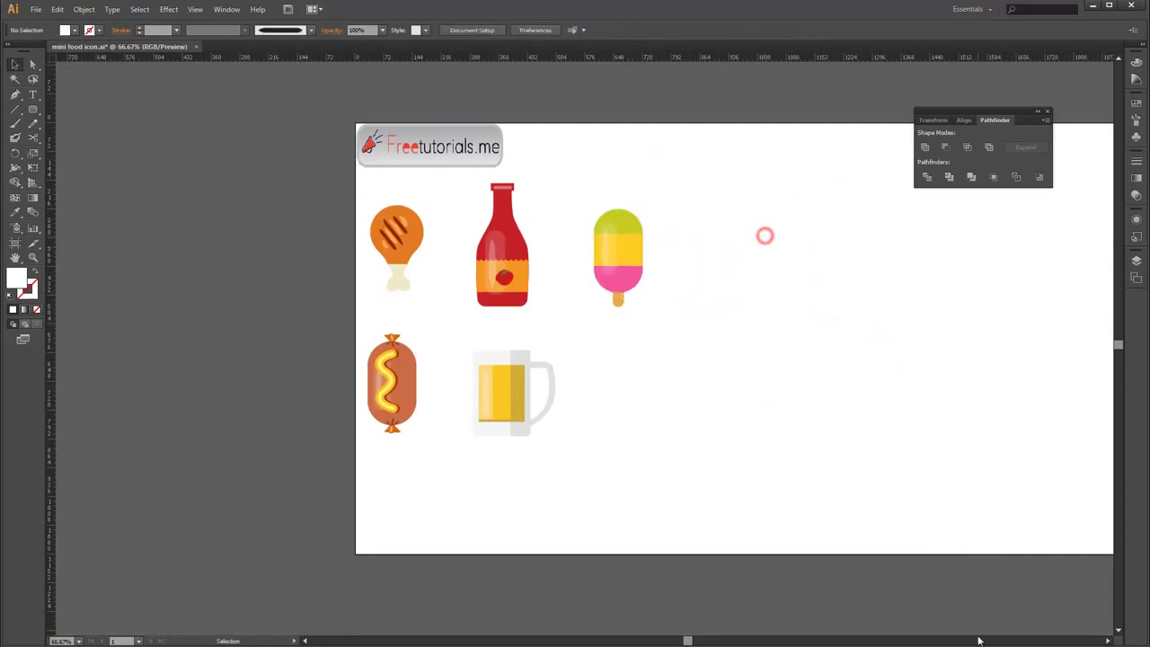
left_click_drag(952, 357, 855, 352)
Draw a circle right of the ice cream with a dark brown outline
left_click_drag(33, 109, 99, 137)
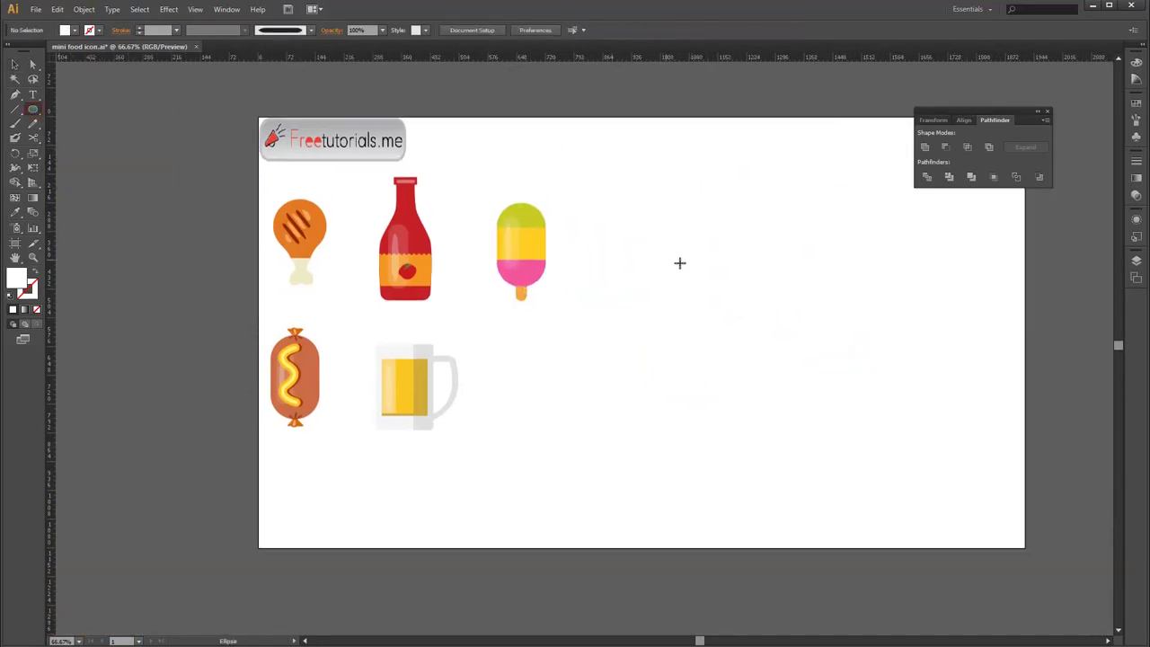
scroll(680, 261, "up", 1)
left_click_drag(638, 261, 757, 364)
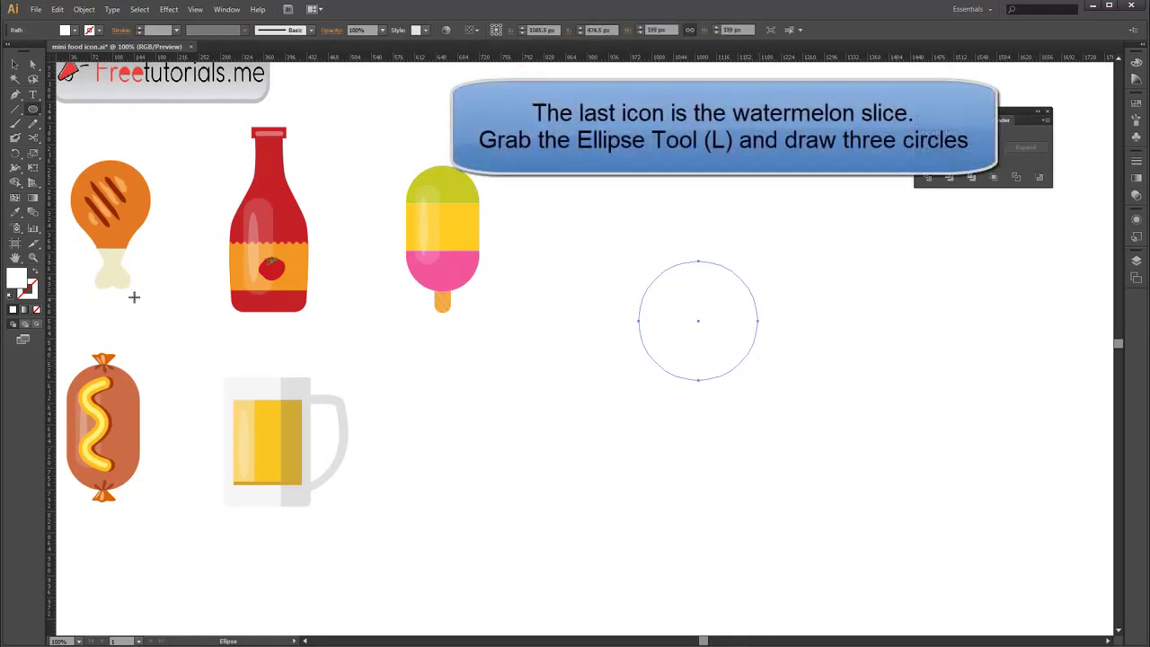
double_click(25, 283)
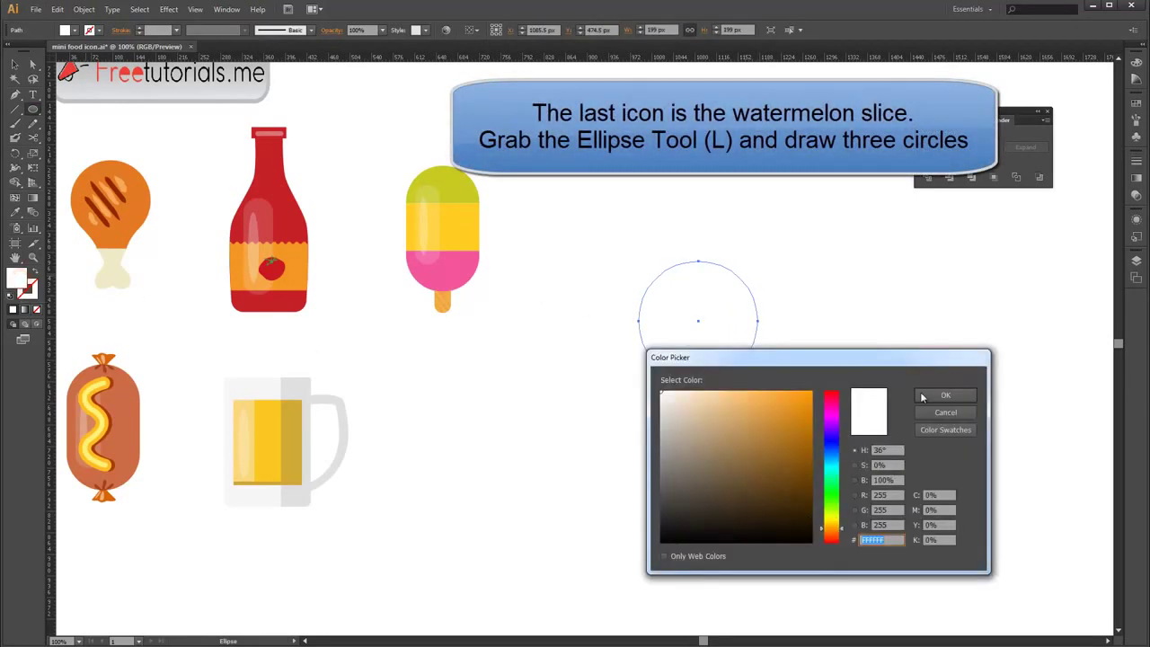
left_click(927, 408)
left_click(801, 504)
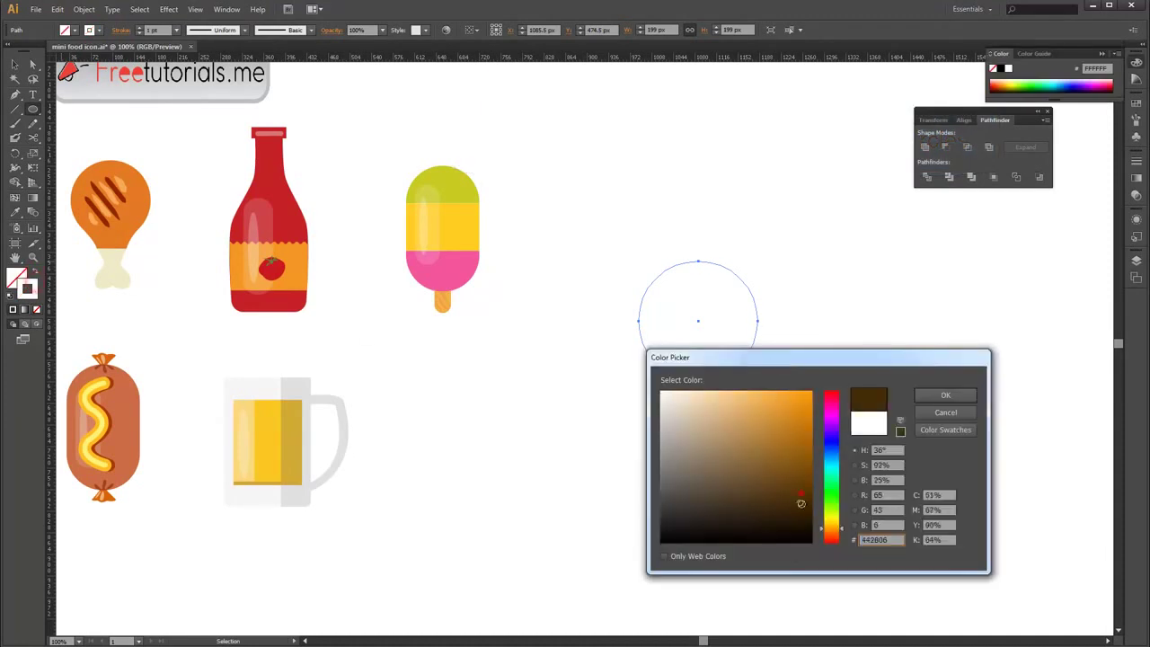
left_click(945, 396)
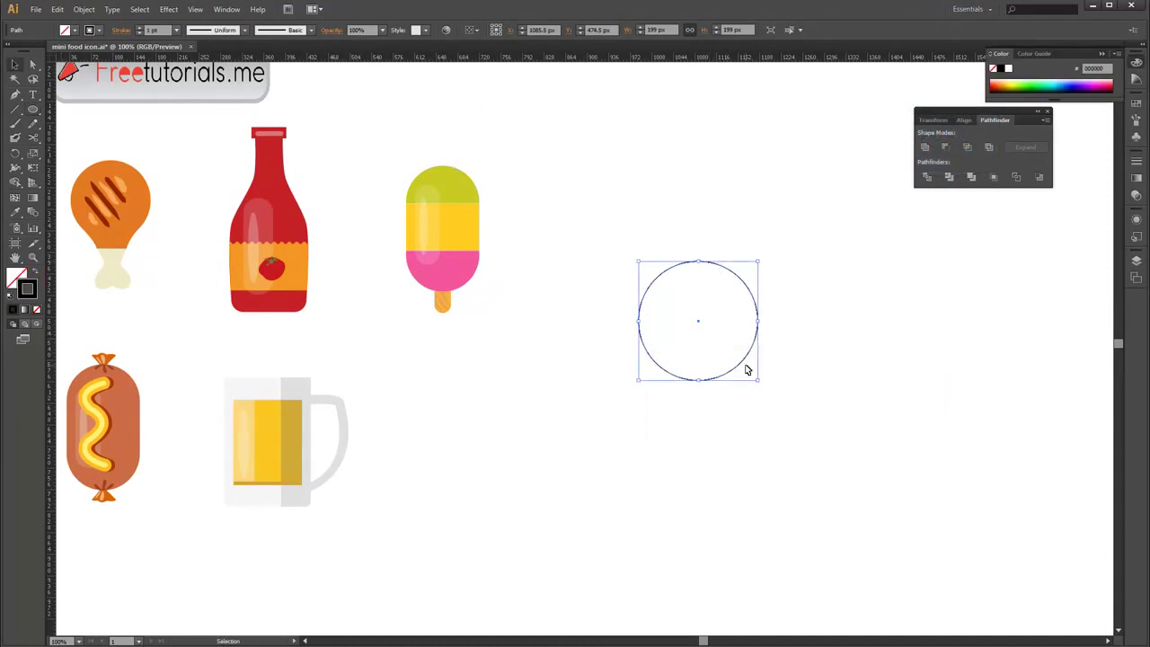
Make a smaller concentric copy of the circle and swap fill and outline colours
left_click_drag(759, 383, 751, 372)
left_click(775, 338)
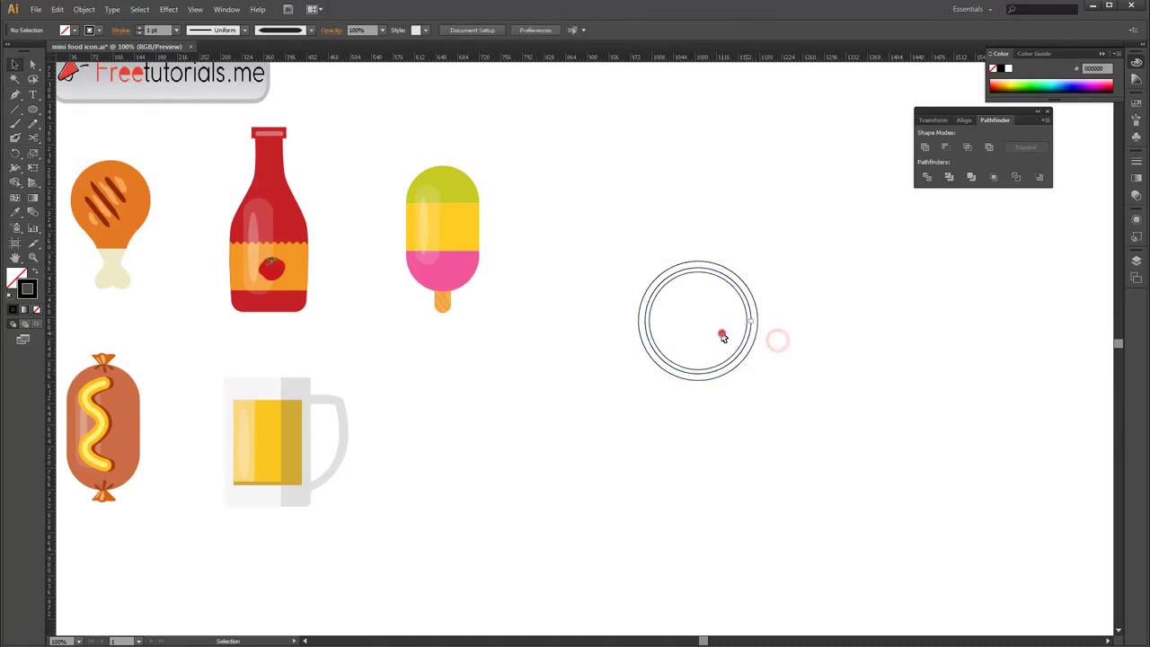
left_click(665, 233)
Try an orange-red fill with red 255 and green 90 on the circle
left_click(678, 300)
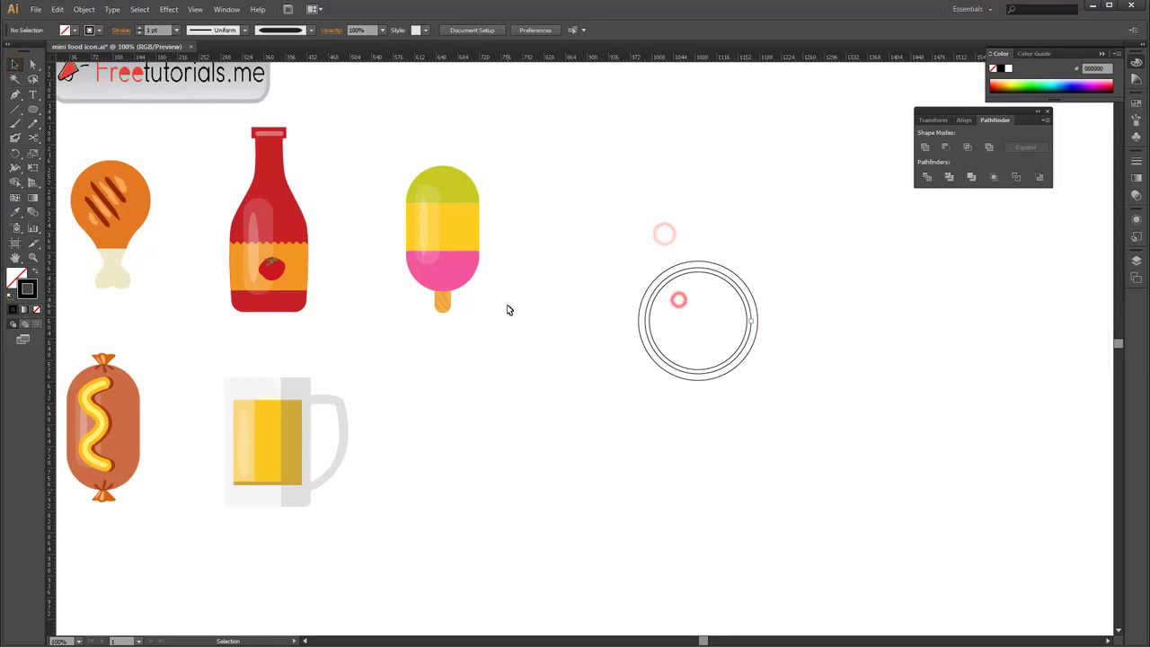
key("shift+x")
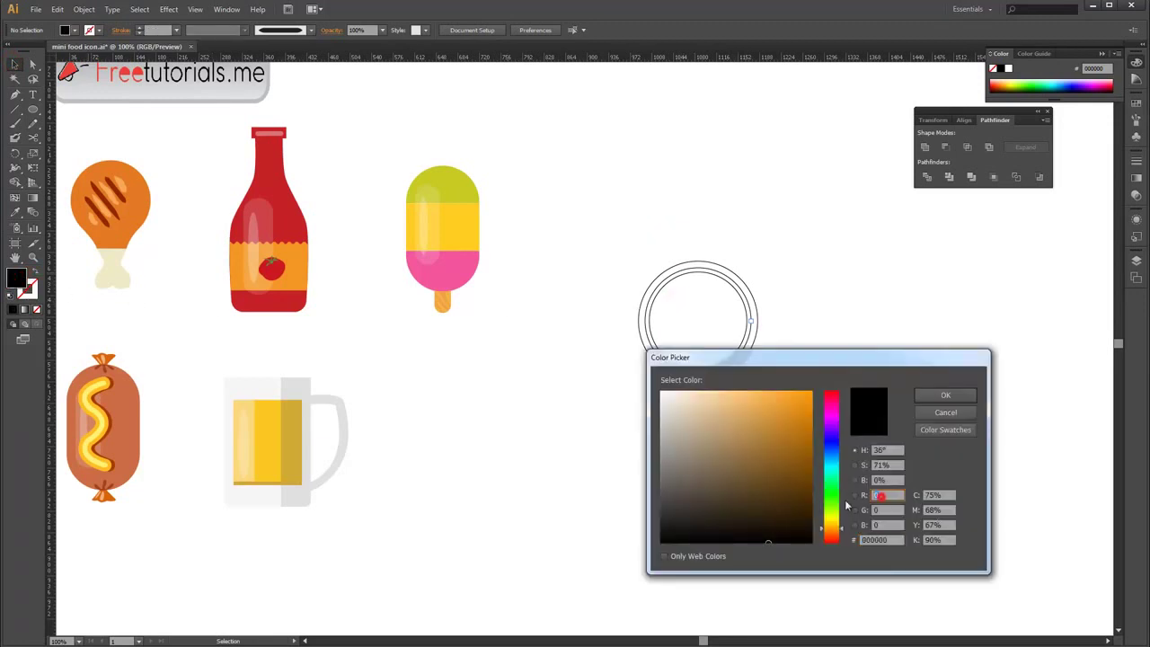
key("Tab")
type("90")
key("Tab")
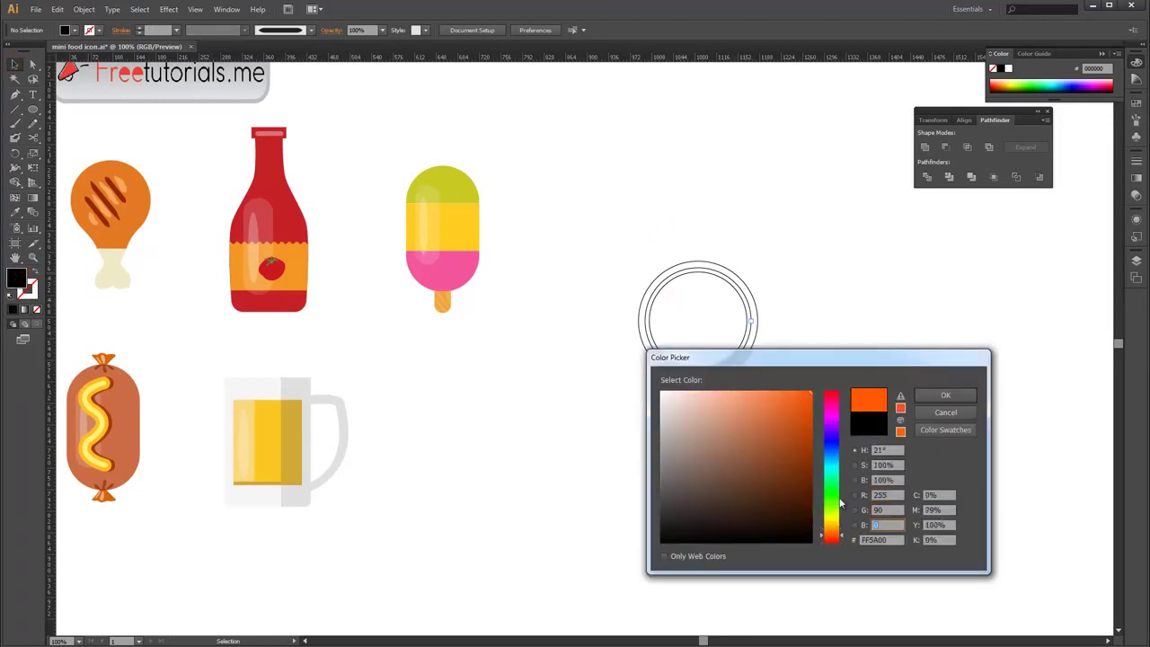
type("46")
key("Return")
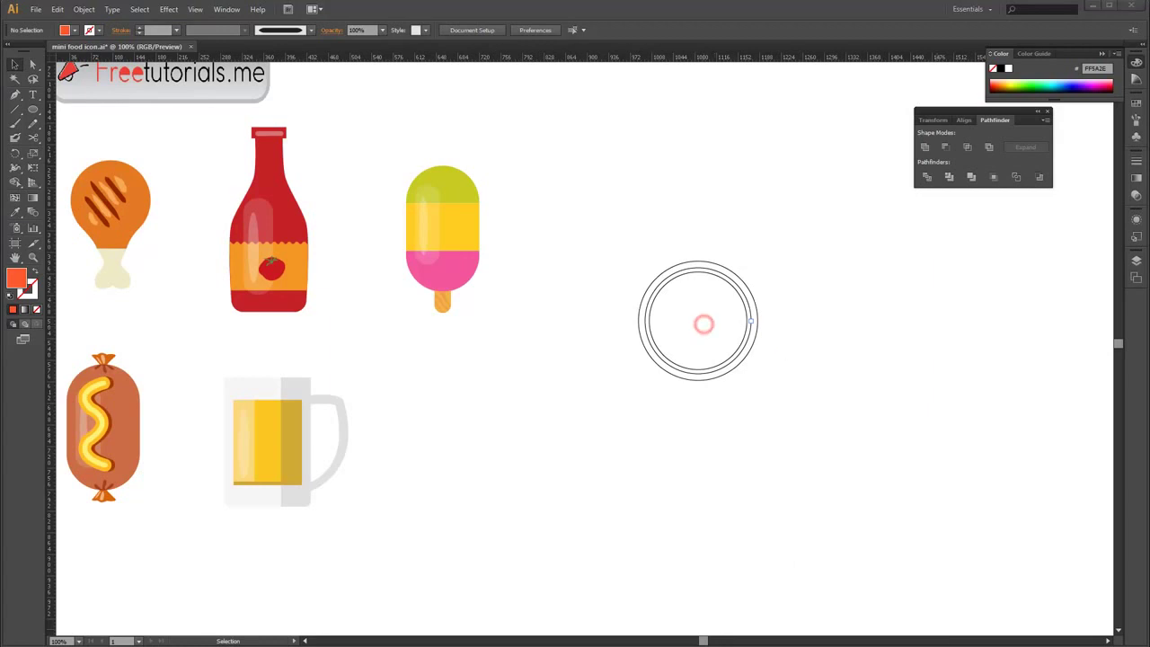
Fill the inner circle with orange-red FF5A2E
left_click(703, 323)
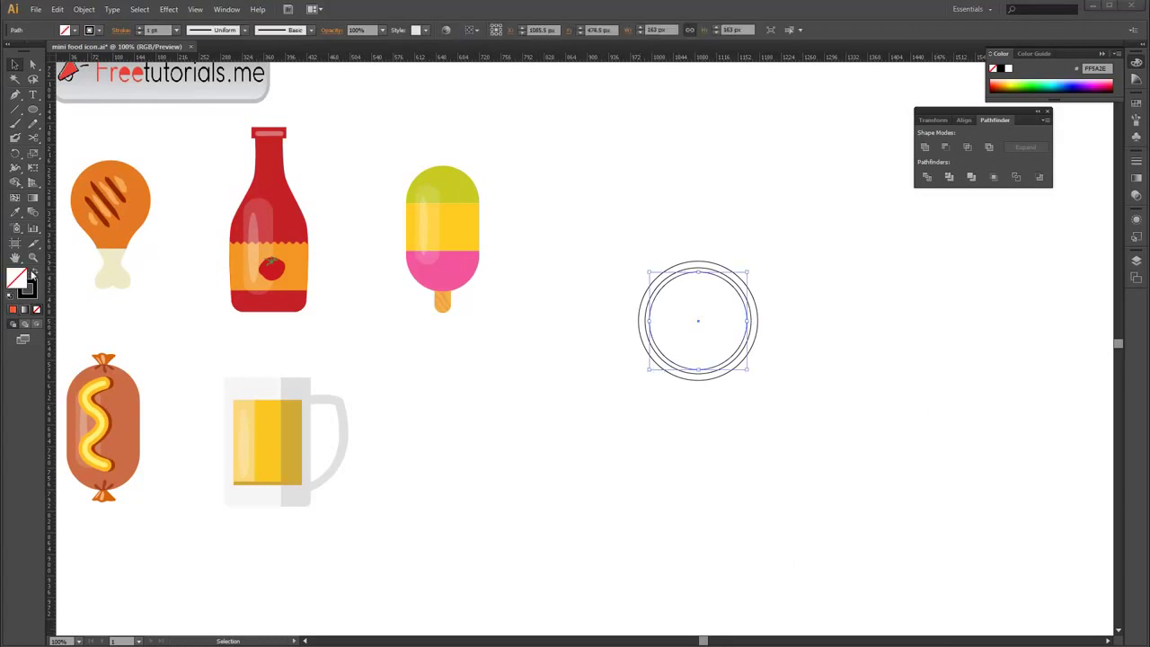
left_click(33, 270)
double_click(17, 278)
left_click(886, 495)
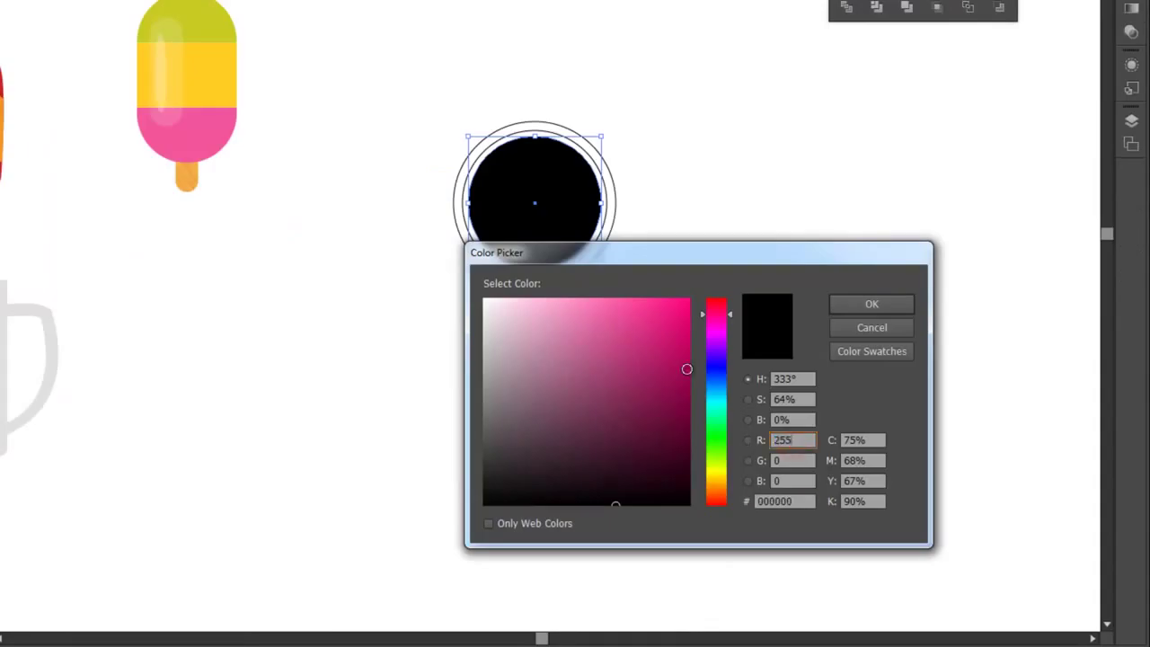
key("Tab")
type("9")
key("Tab")
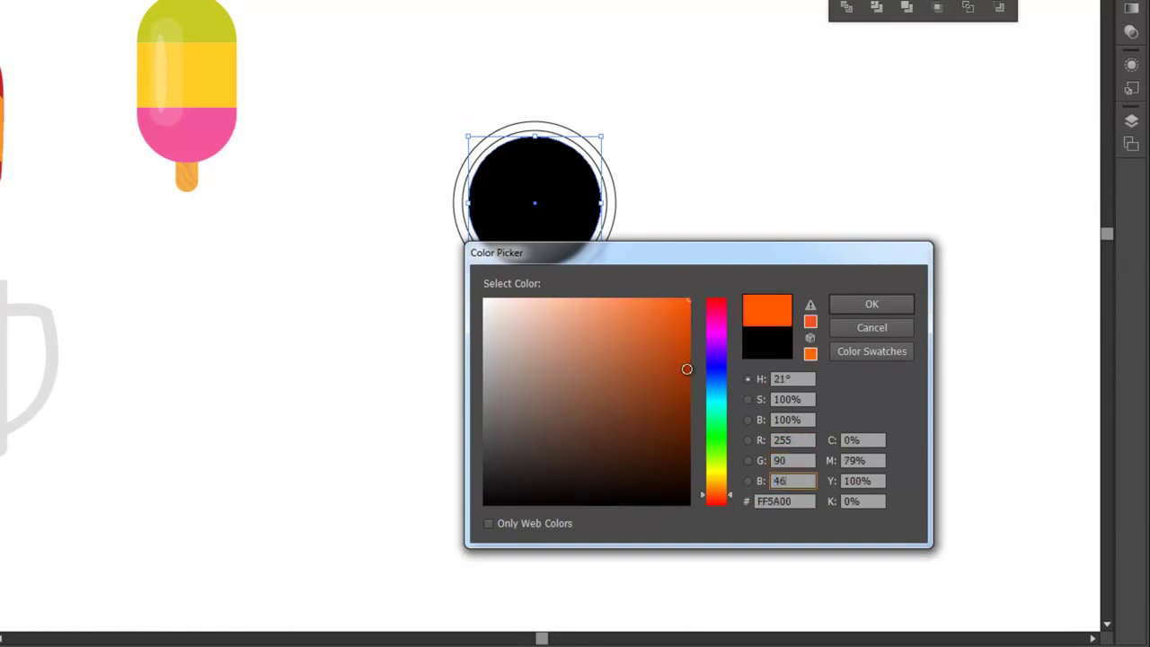
key("Return")
left_click(739, 252)
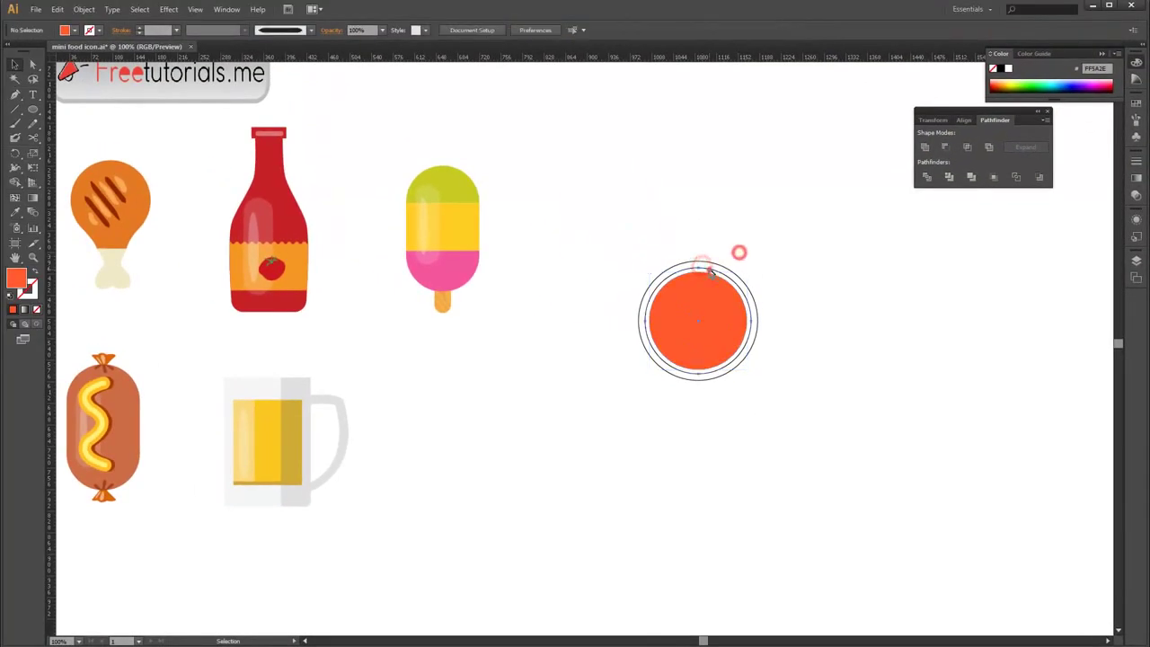
Give the orange circle a pale cream FFFCD9 outline (255, 252, 217)
left_click(711, 271)
double_click(27, 287)
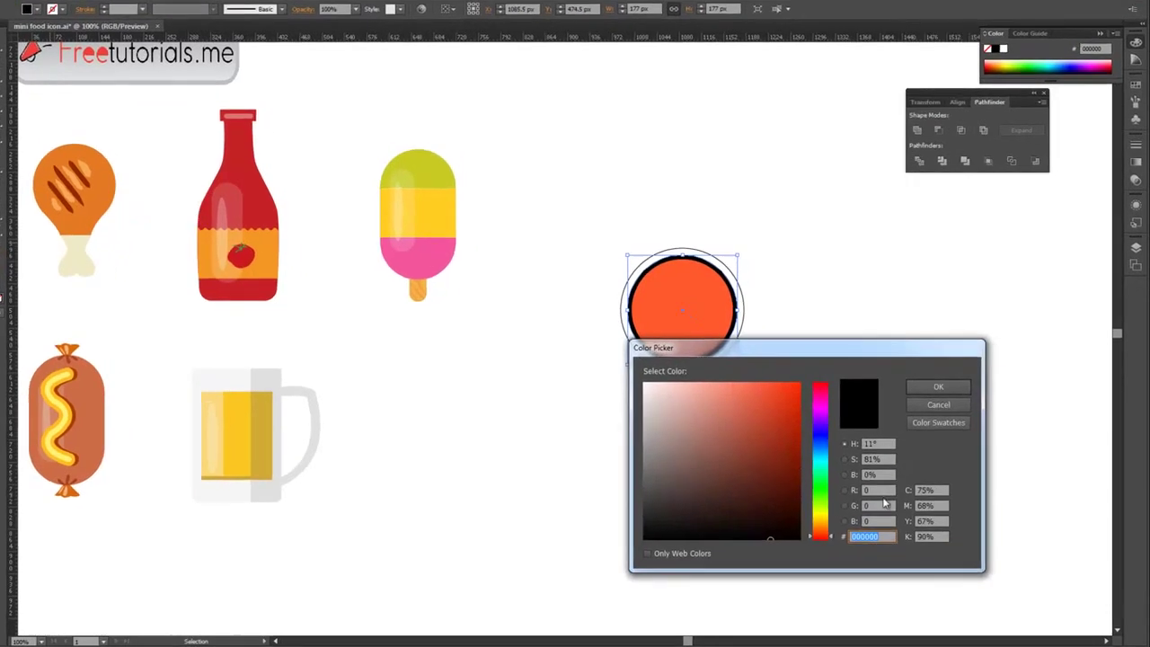
left_click(873, 490)
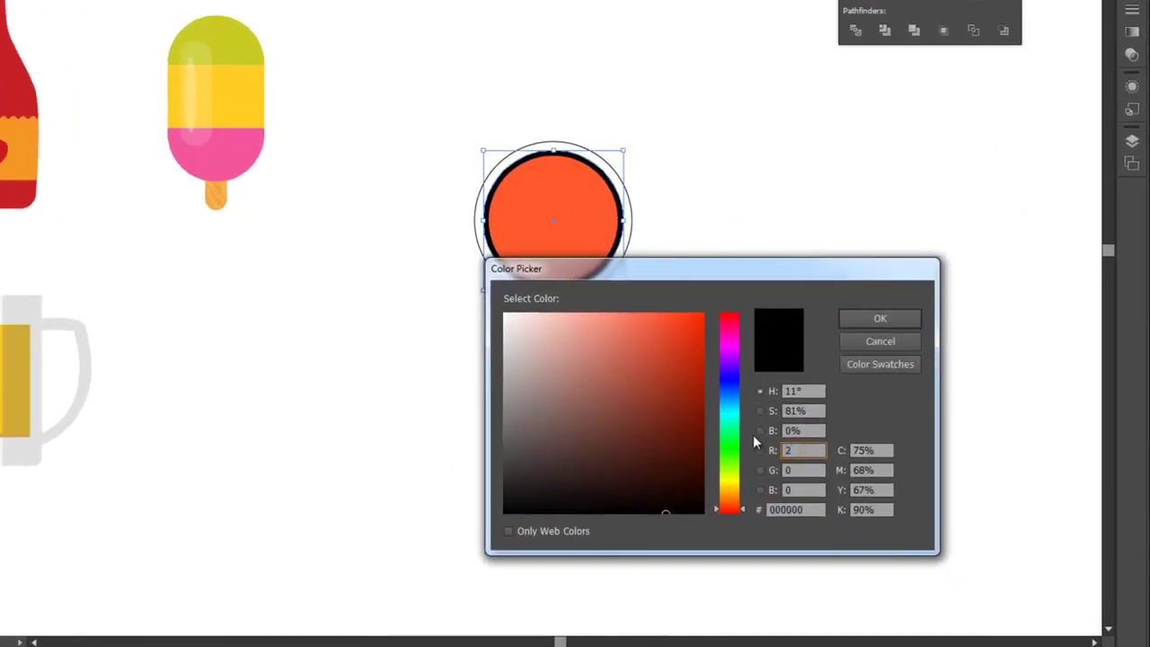
type("5")
type("5")
key("Tab")
type("252")
key("Tab")
type("217")
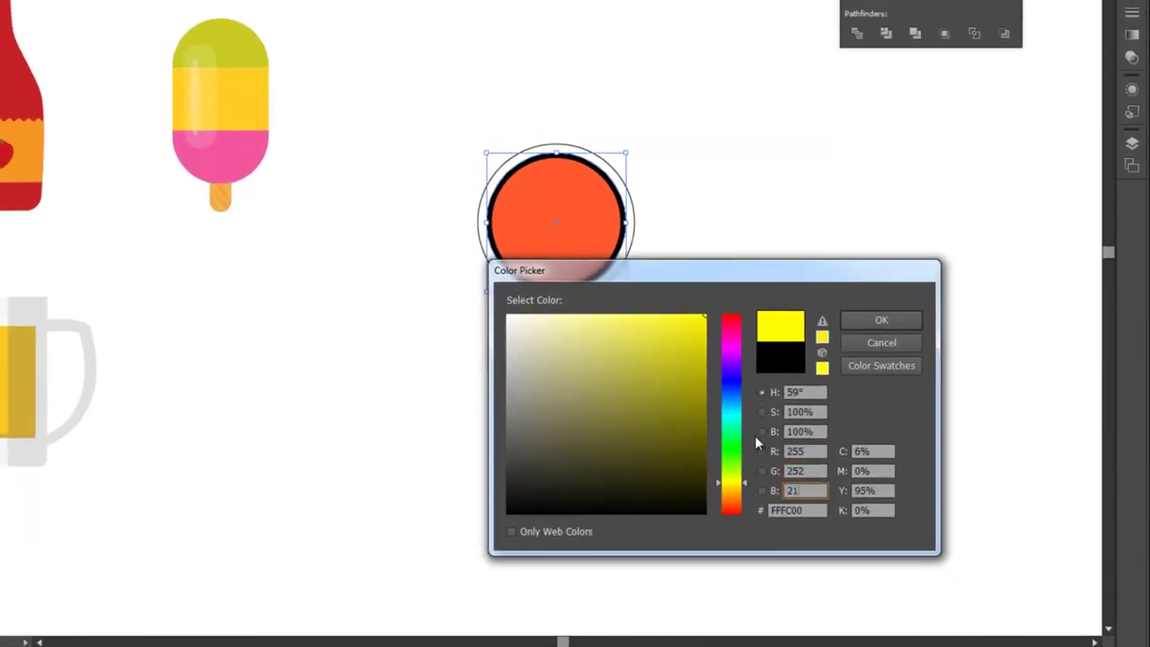
key("Return")
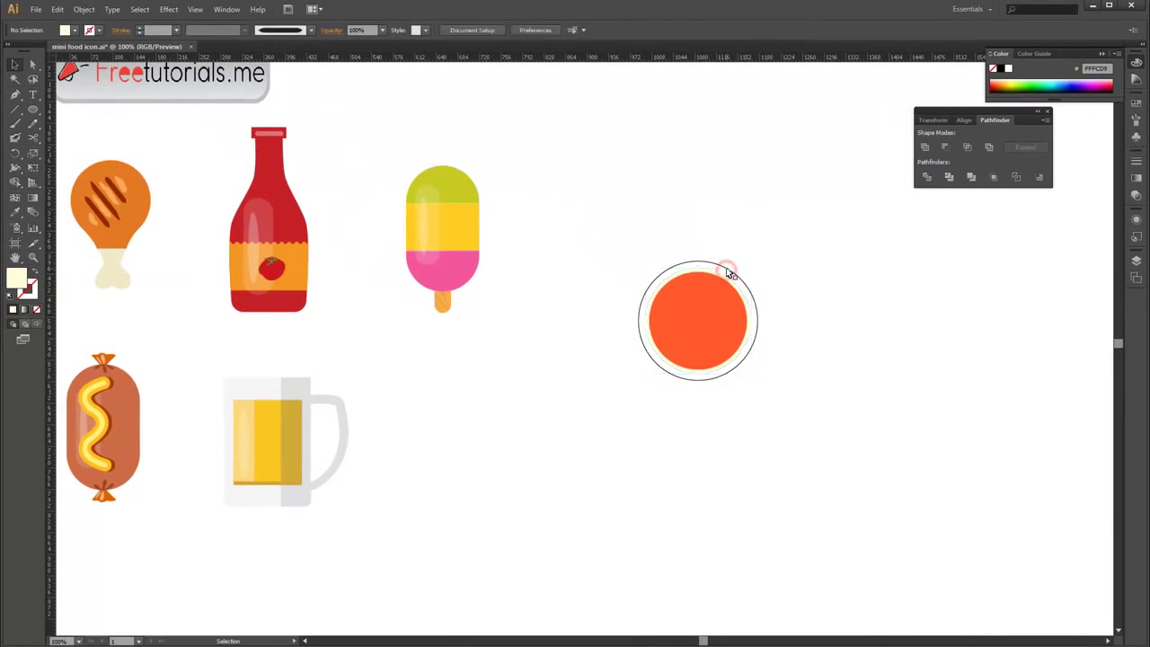
Colour the outer circle's thick outline green 569B00 (86, 155, 0)
left_click(729, 272)
double_click(27, 288)
type("86")
key("Tab")
type("155")
key("Tab")
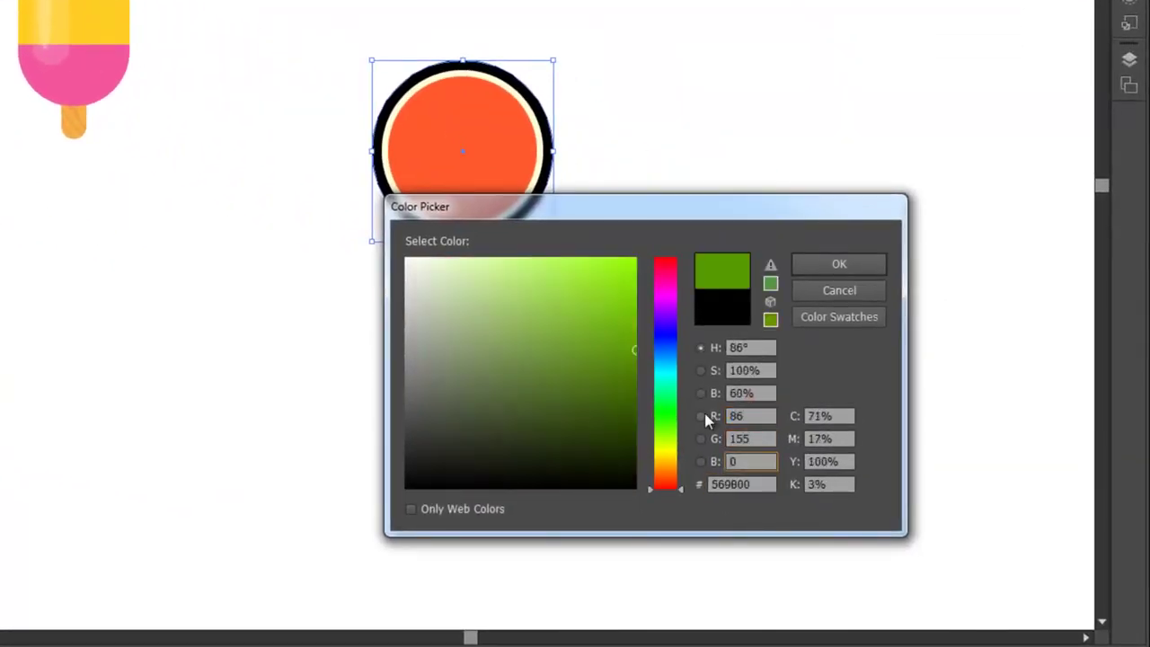
key("Return")
left_click(845, 404)
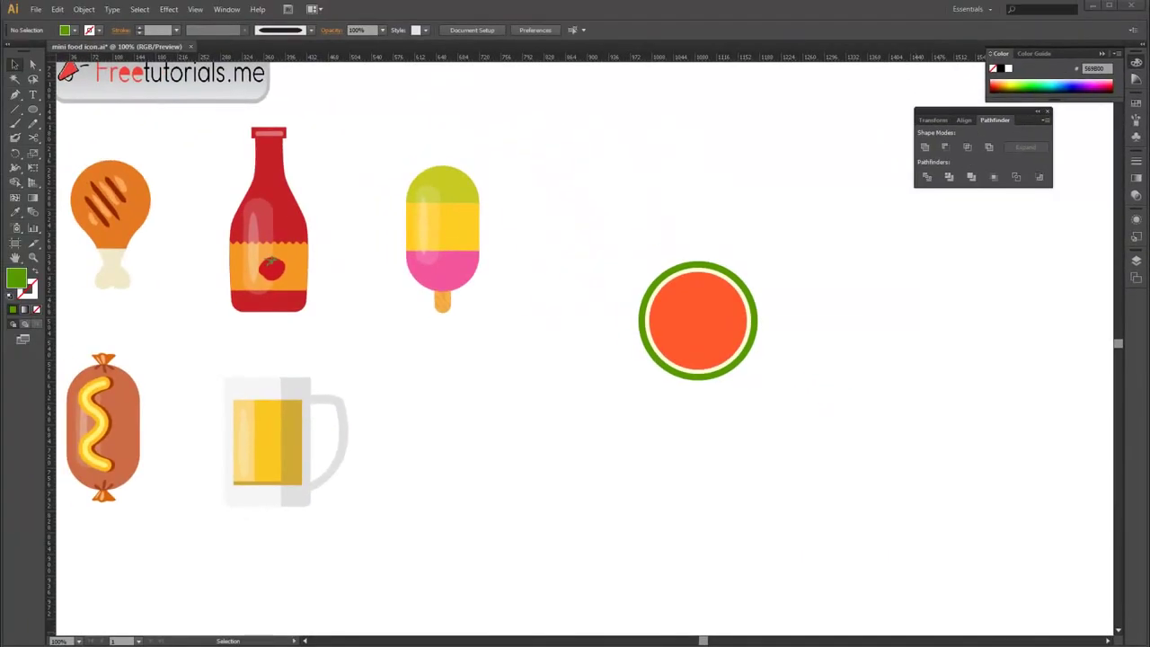
Cut the watermelon circles in half with a rectangle using Minus Front, then delete the rectangle
key("m")
left_click_drag(616, 225, 699, 424)
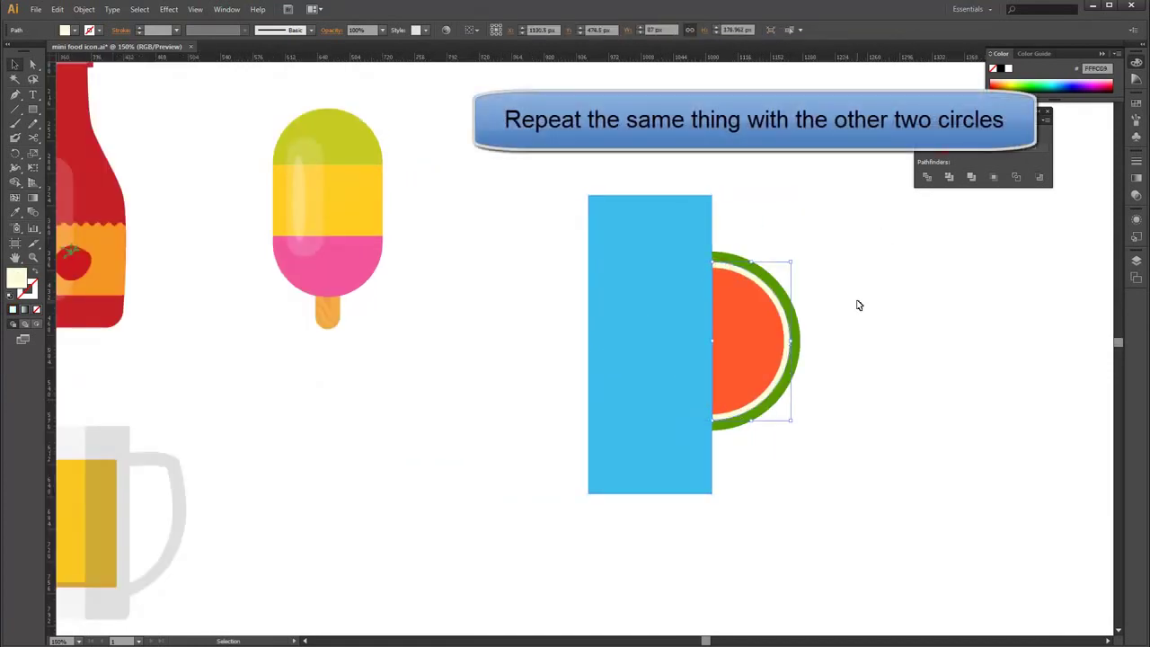
left_click(857, 301)
left_click(647, 306)
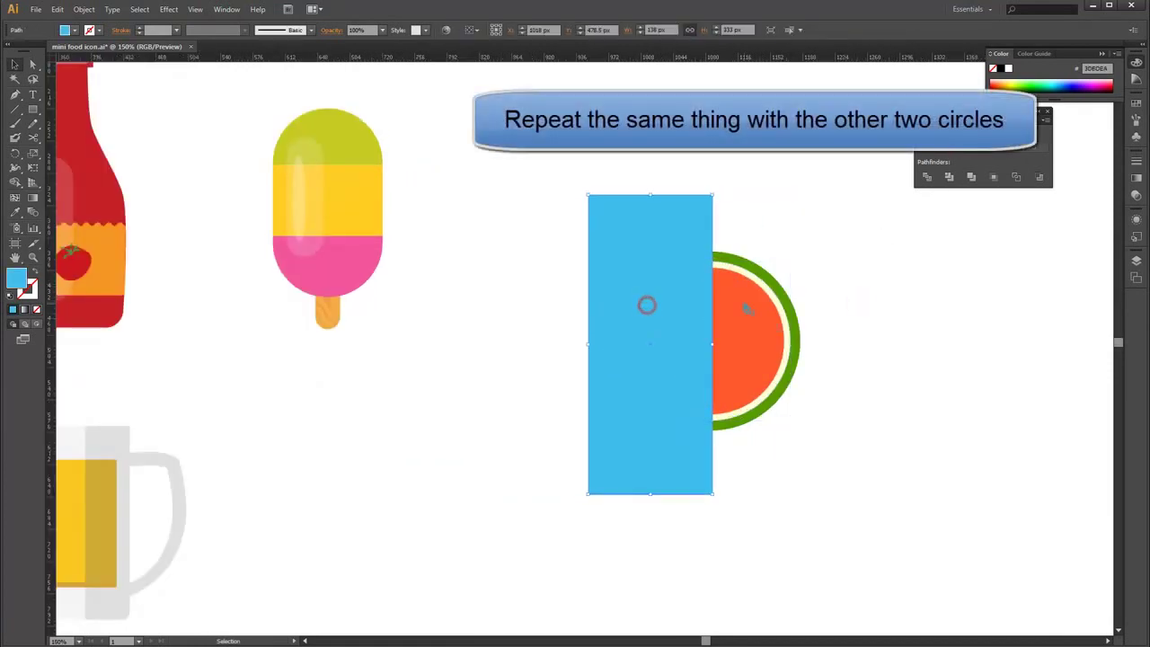
left_click(751, 269, "shift")
left_click(945, 146)
left_click(874, 326)
left_click(627, 360)
key("Delete")
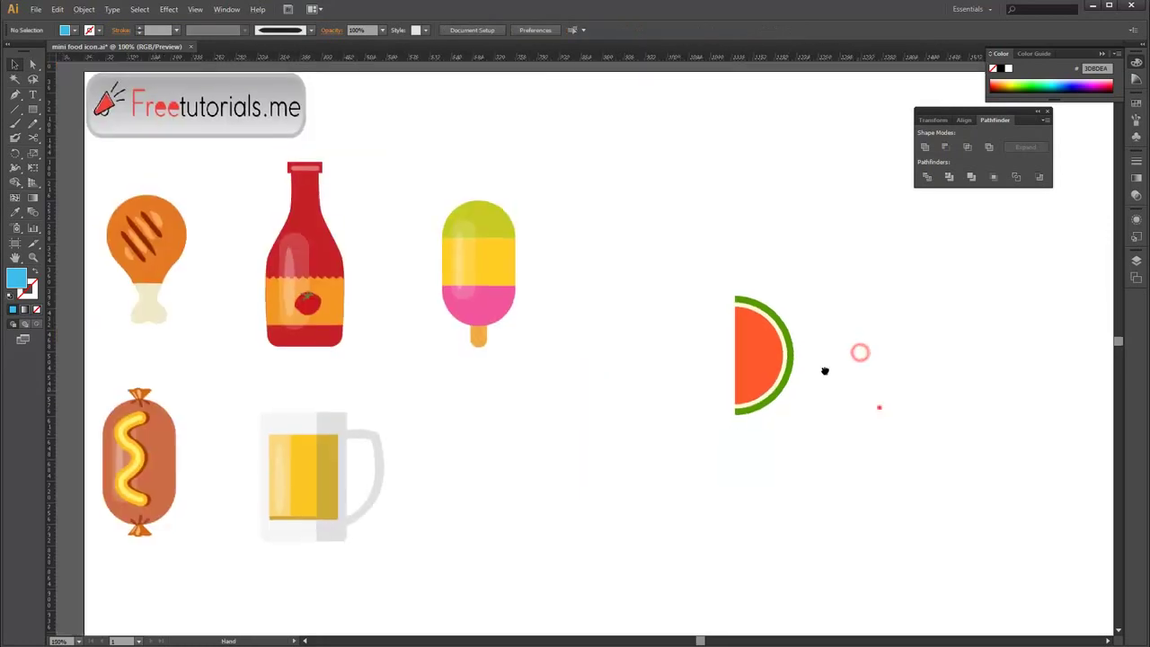
Group the watermelon slice parts and move the slice up beside the popsicle
left_click_drag(732, 336, 680, 299)
right_click(679, 299)
left_click(724, 356)
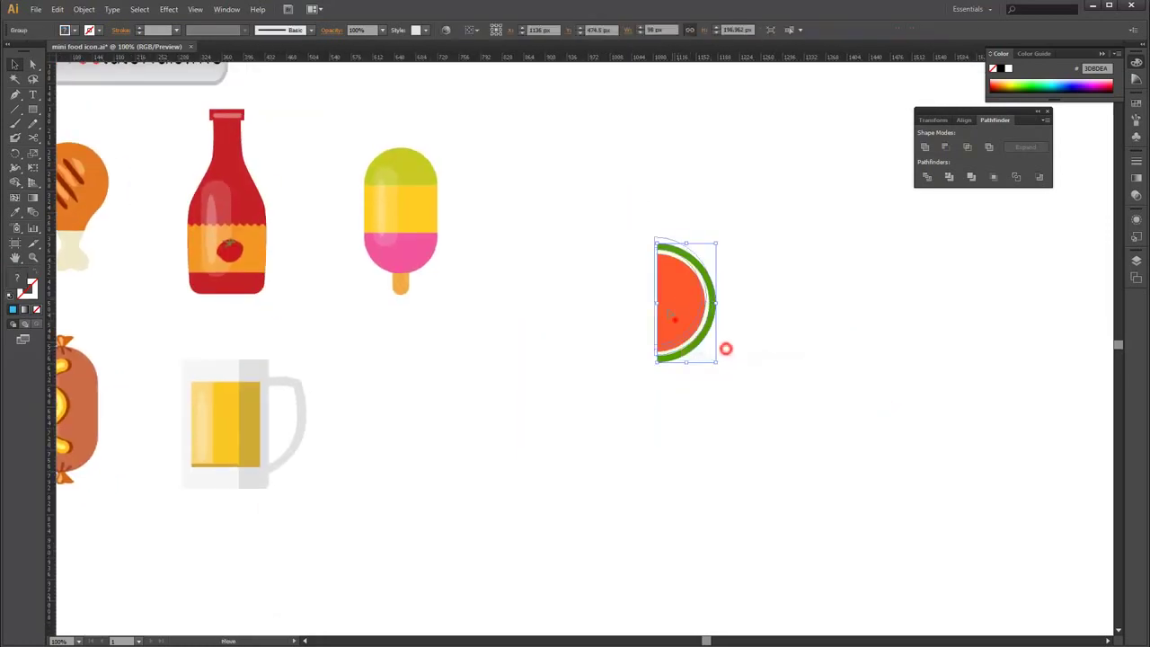
left_click_drag(705, 337, 564, 259)
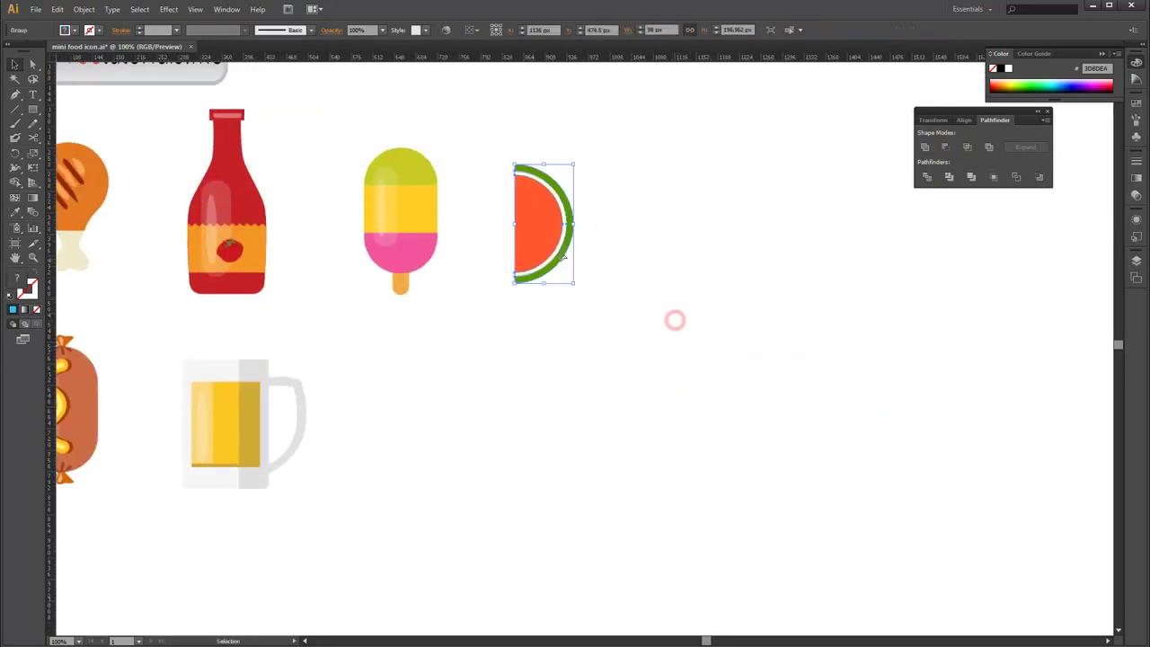
left_click(641, 243)
scroll(619, 277, "up", 1)
scroll(619, 278, "up", 2)
scroll(609, 326, "down", 4)
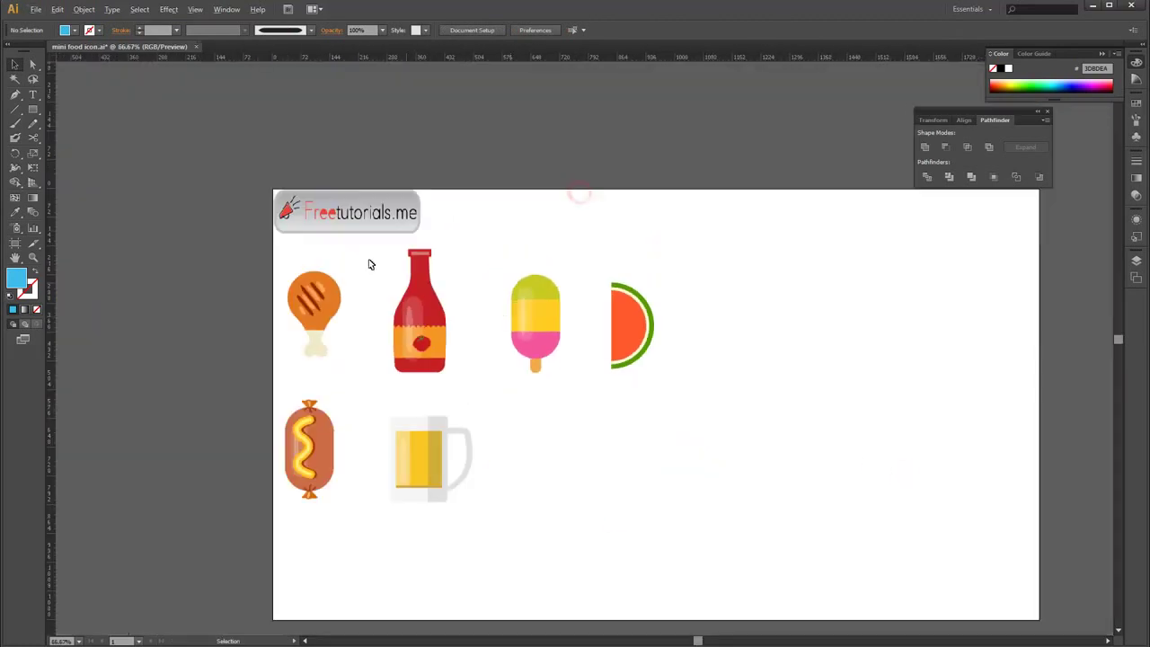
Select the Freetutorials.me logo image and scroll around the artboard
left_click(358, 206)
scroll(665, 229, "up", 3)
scroll(737, 364, "down", 2)
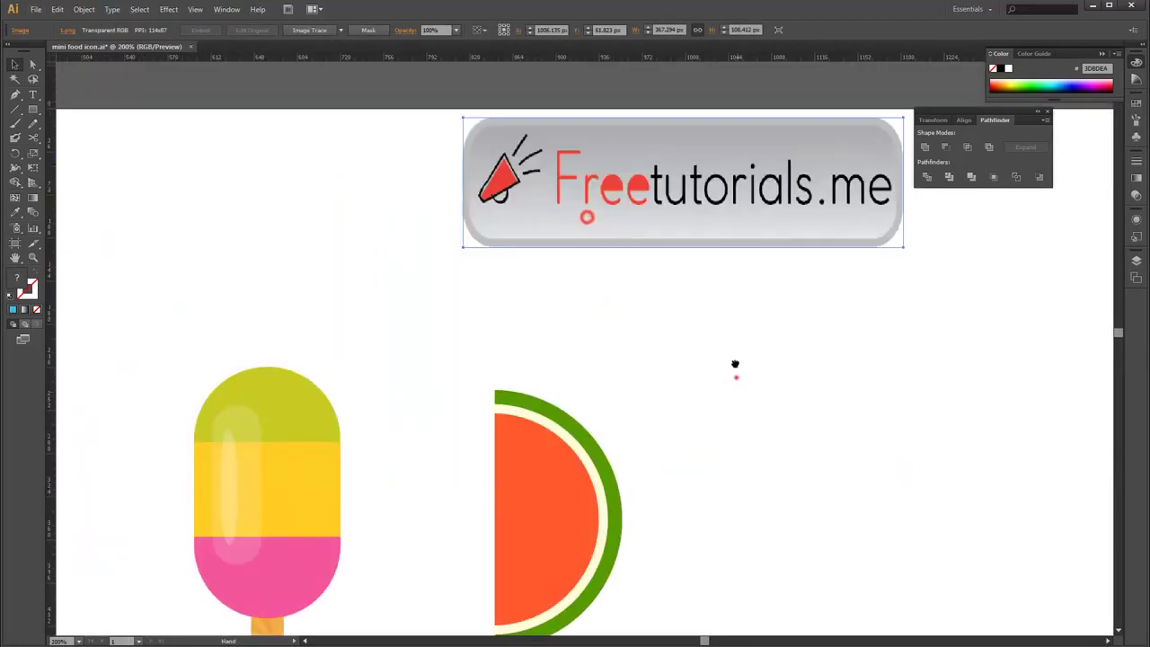
scroll(733, 341, "down", 1)
scroll(766, 374, "down", 1)
scroll(755, 374, "up", 1)
Draw a small black seed ellipse on the watermelon flesh and add tilted, rotated copies
scroll(709, 377, "up", 1)
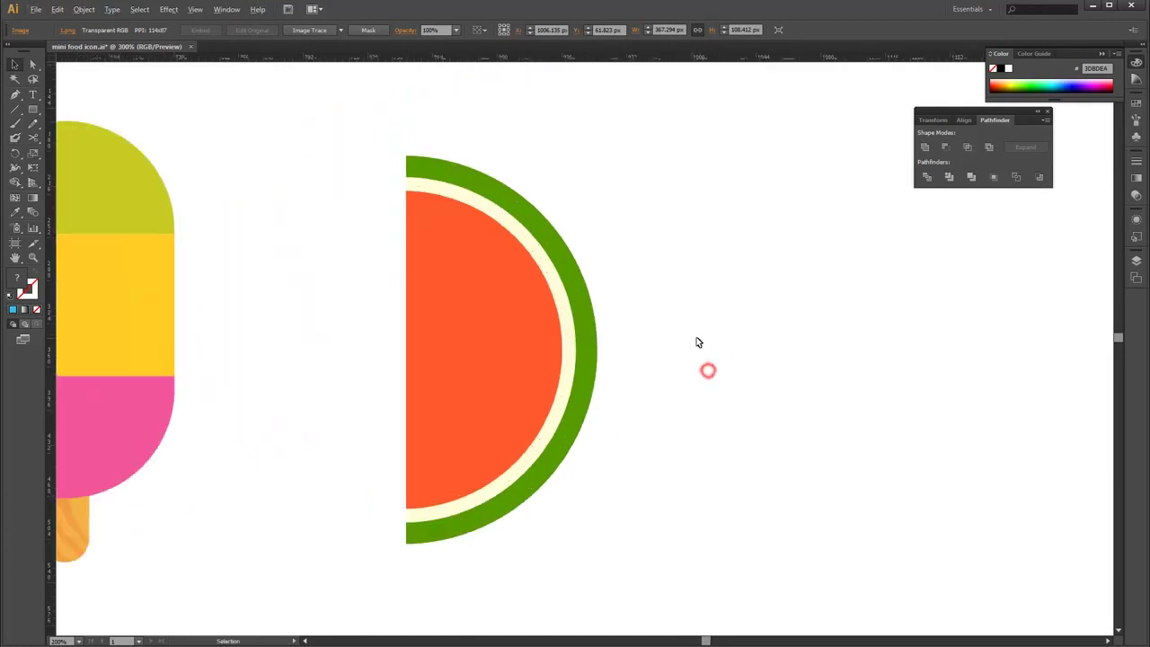
left_click_drag(36, 114, 101, 139)
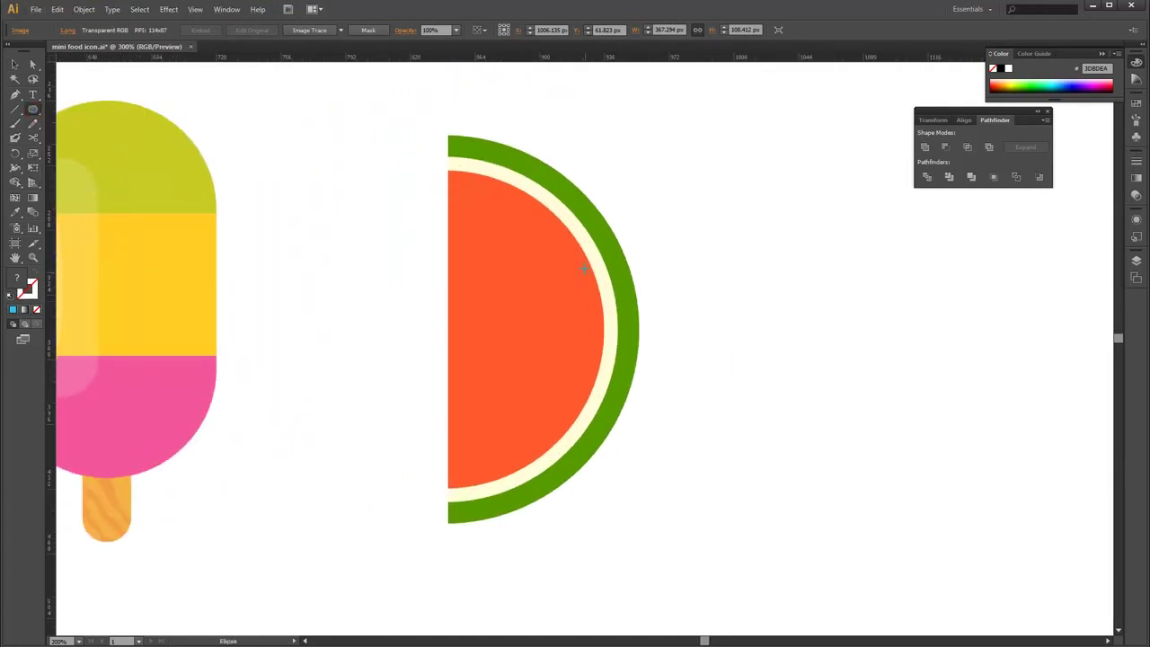
left_click_drag(474, 194, 481, 210)
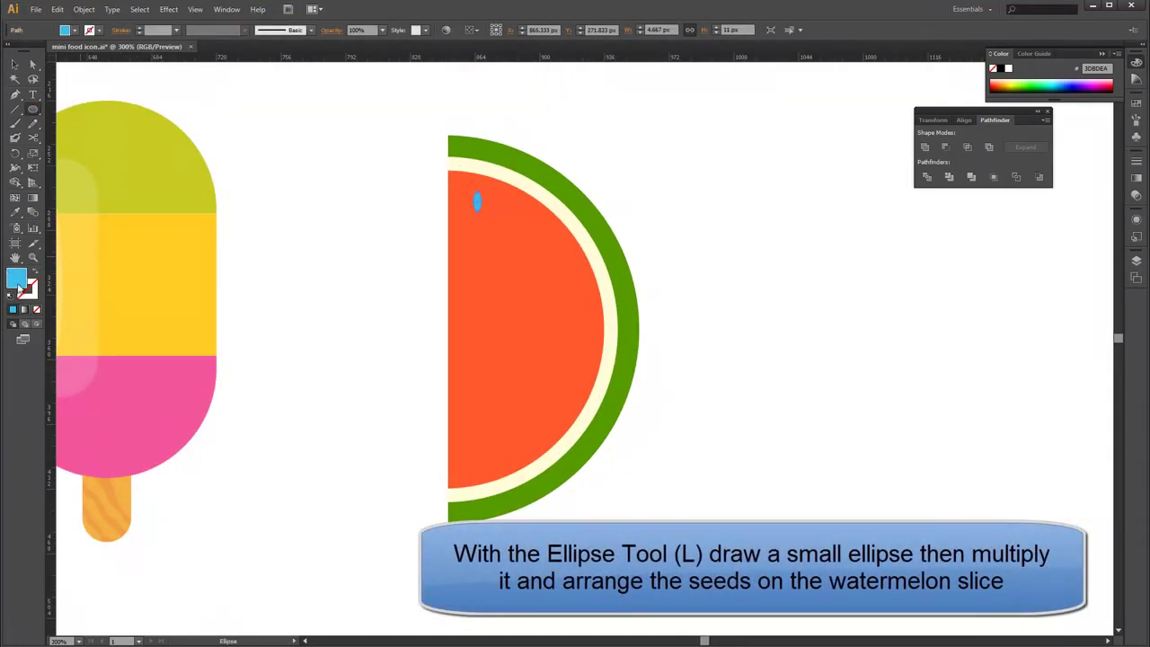
double_click(16, 277)
left_click(926, 394)
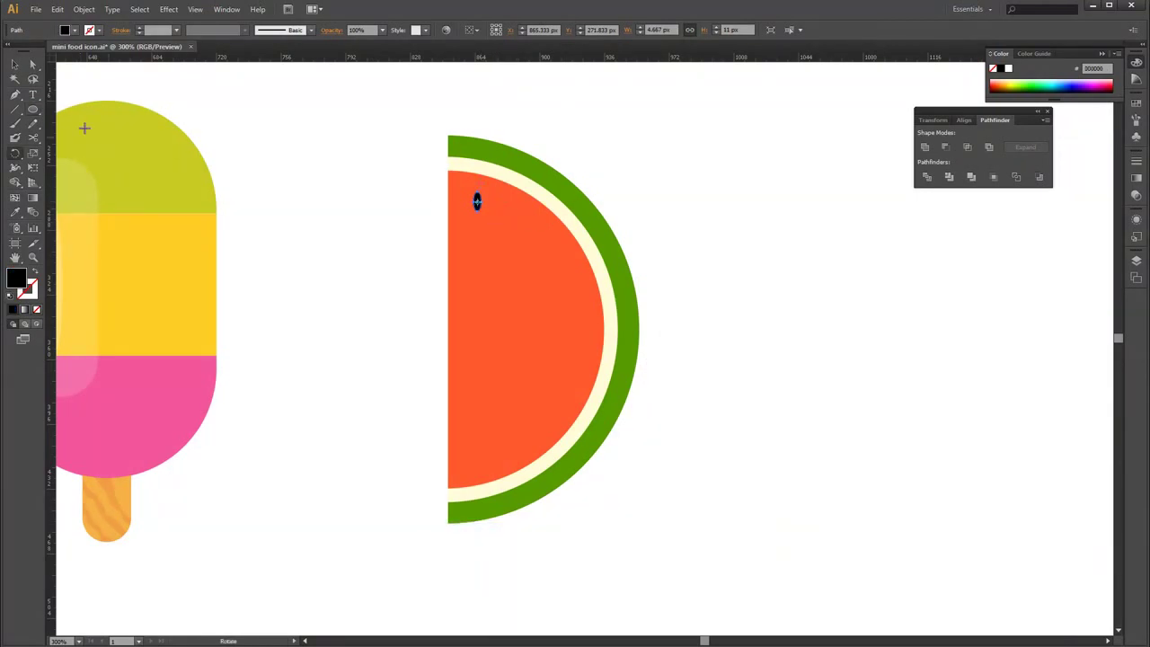
scroll(495, 215, "up", 2)
left_click_drag(508, 214, 517, 234)
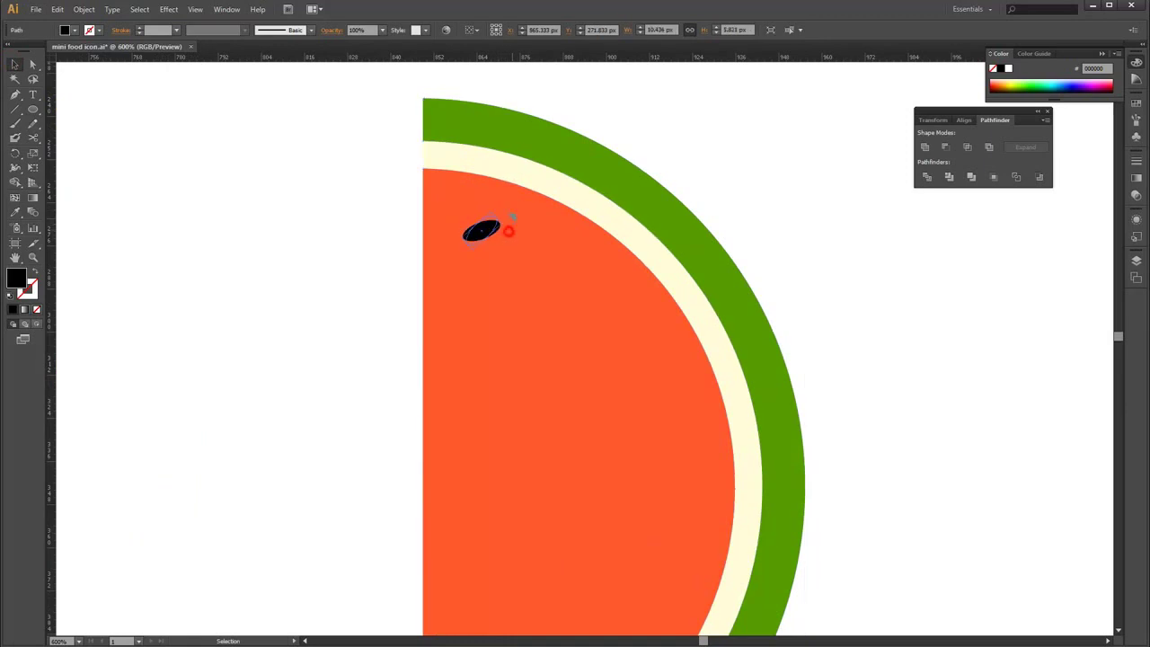
scroll(485, 231, "down", 1)
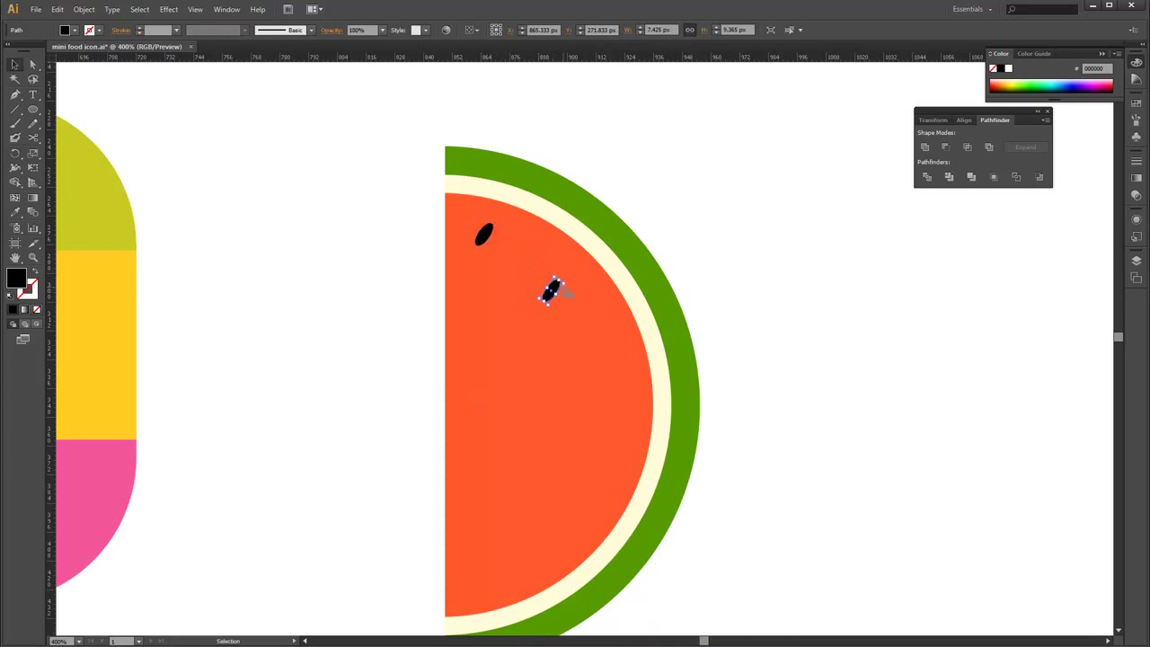
left_click_drag(571, 298, 566, 289)
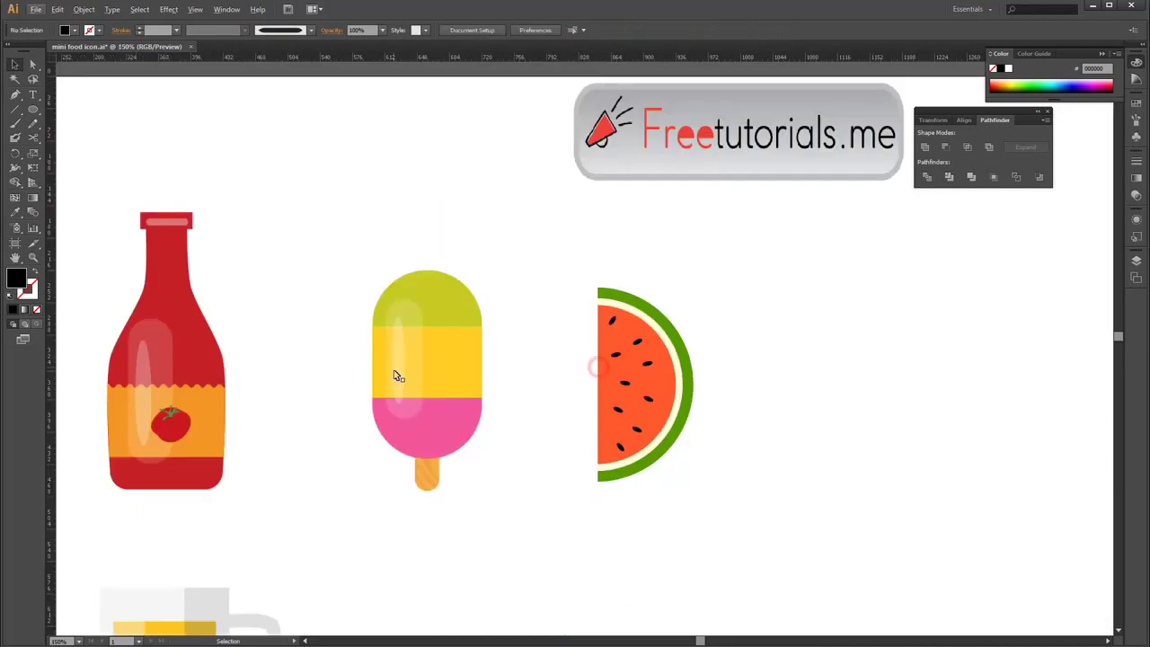
Copy the popsicle's two highlight shapes and paste them onto the watermelon flesh
left_click(408, 365)
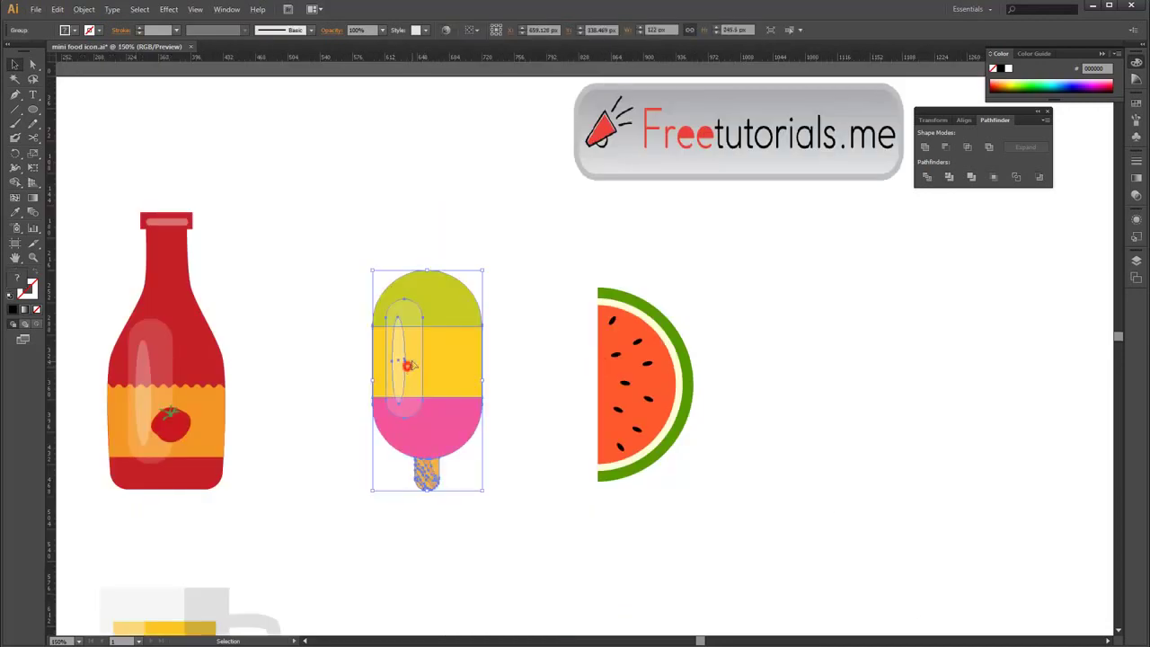
right_click(429, 372)
left_click(470, 444)
left_click(504, 314)
key("ctrl+c")
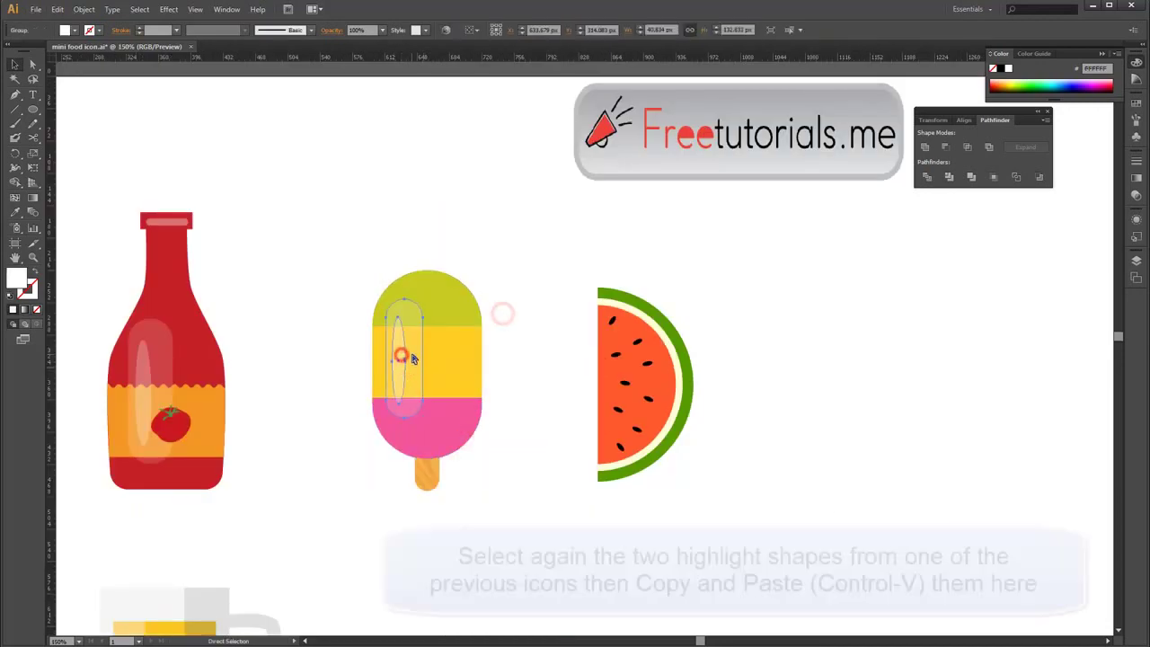
key("ctrl+v")
left_click_drag(580, 351, 624, 379)
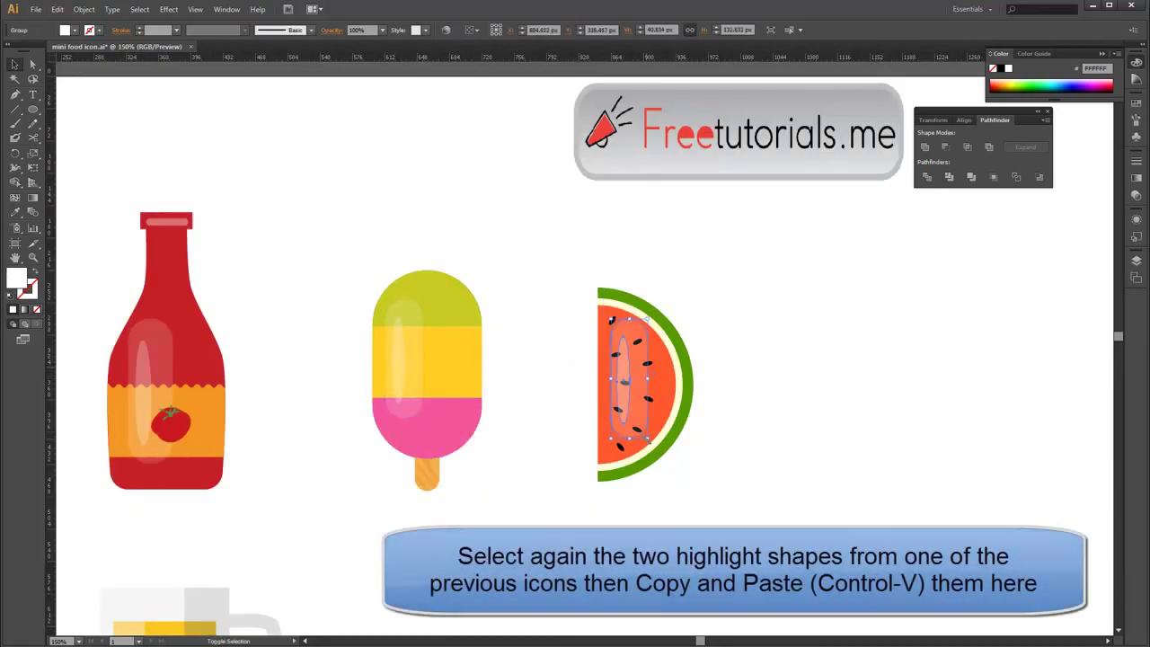
left_click(740, 339)
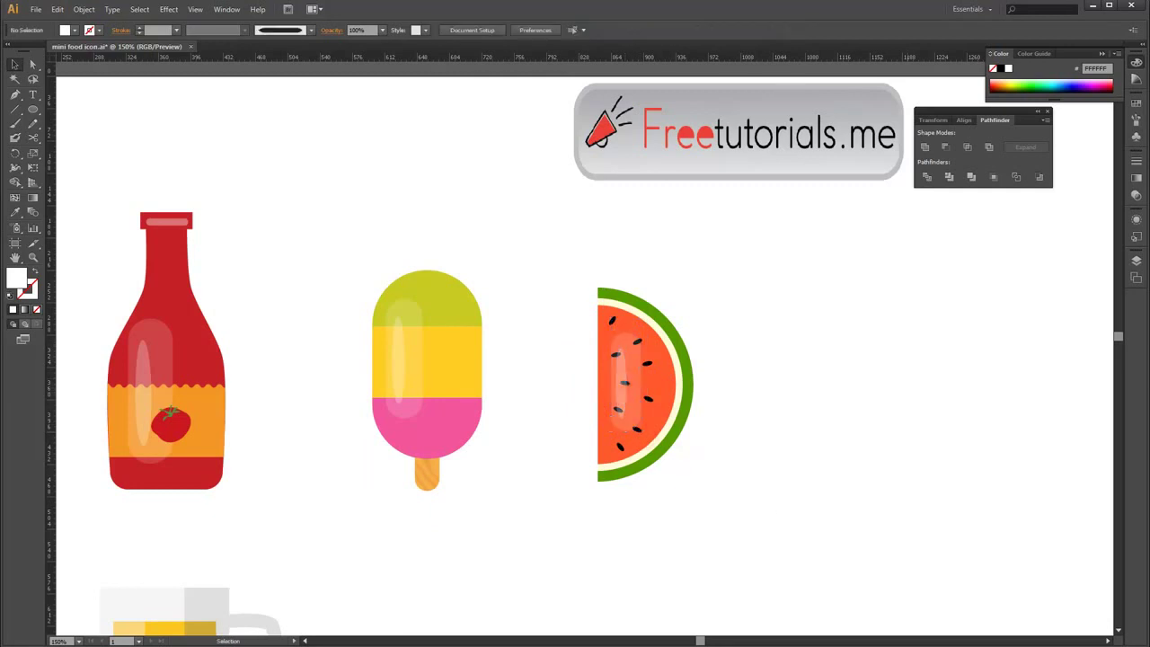
key("ctrl+minus")
key("ctrl+minus")
Group the watermelon with its seeds and highlights and move it beside the mug
left_click_drag(593, 210, 663, 359)
right_click(634, 257)
left_click(678, 313)
left_click(721, 269)
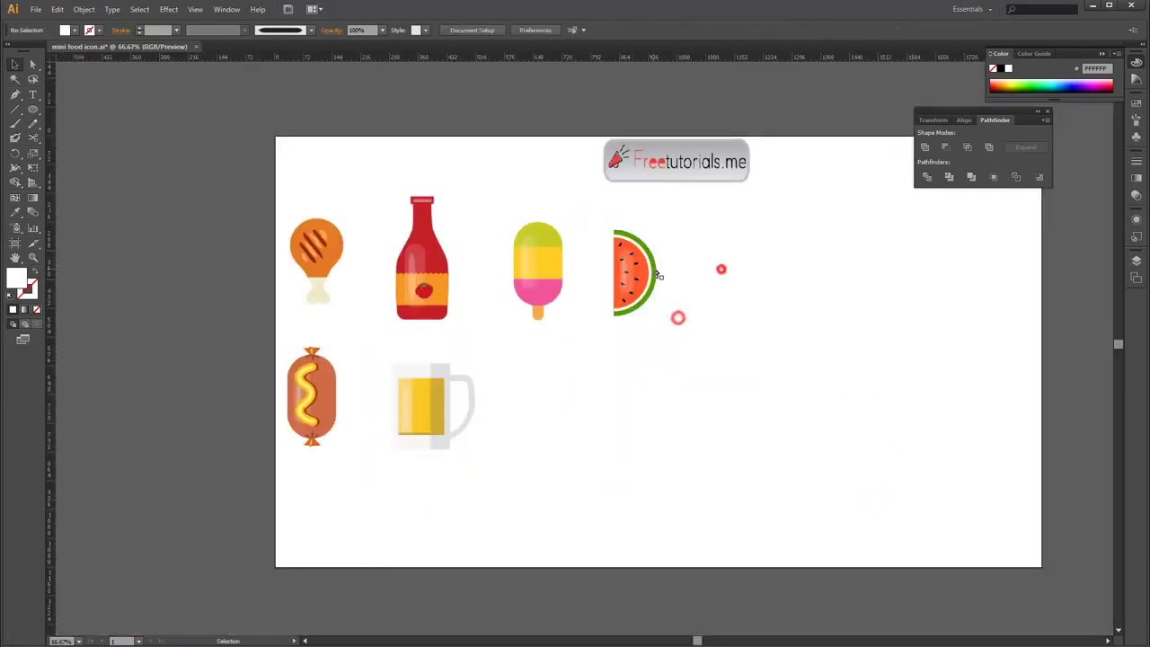
left_click_drag(594, 221, 665, 324)
left_click_drag(633, 269, 547, 406)
left_click(644, 344)
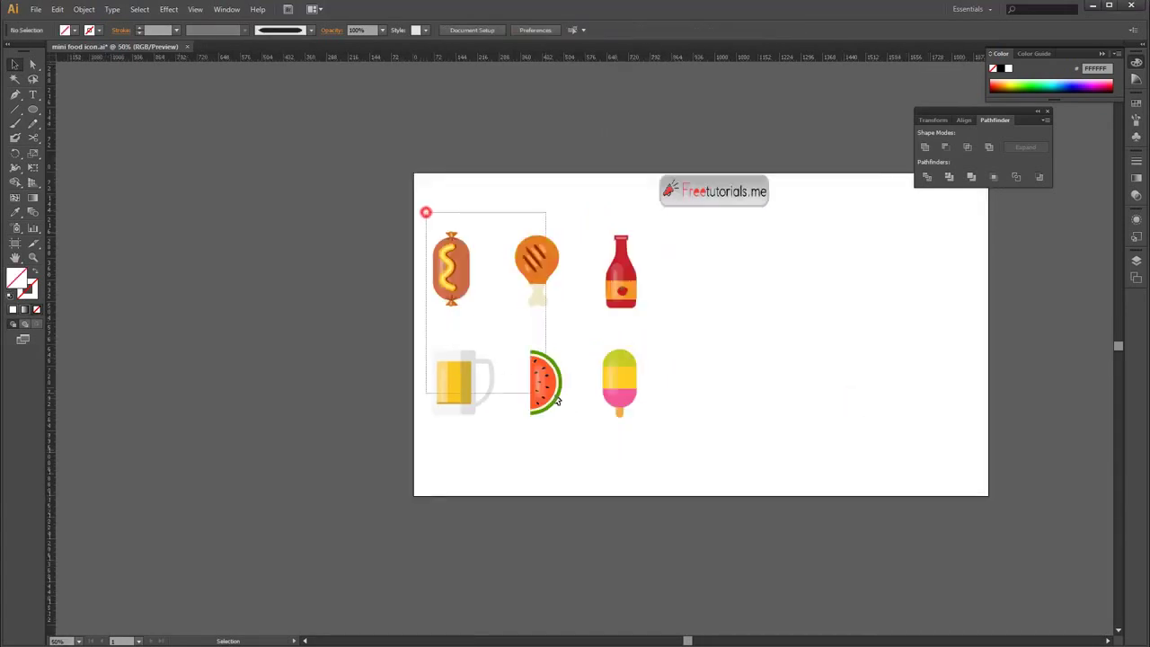
Centre all six icons on the artboard and nudge the Freetutorials.me logo down
left_click_drag(425, 208, 665, 423)
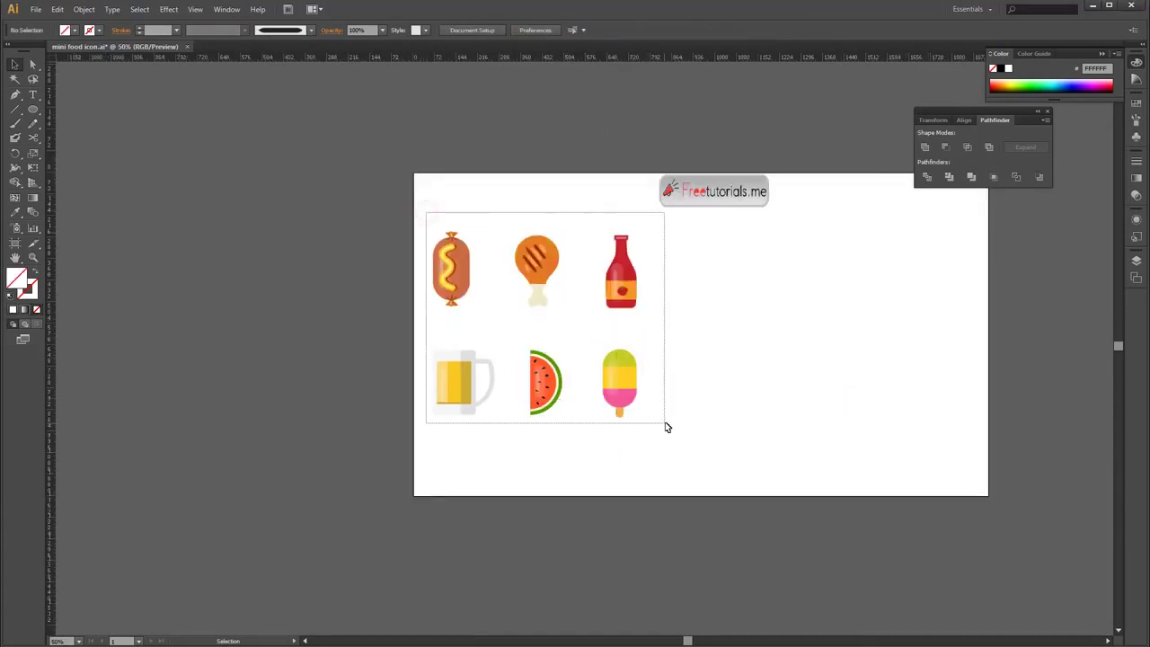
left_click_drag(537, 272, 692, 274)
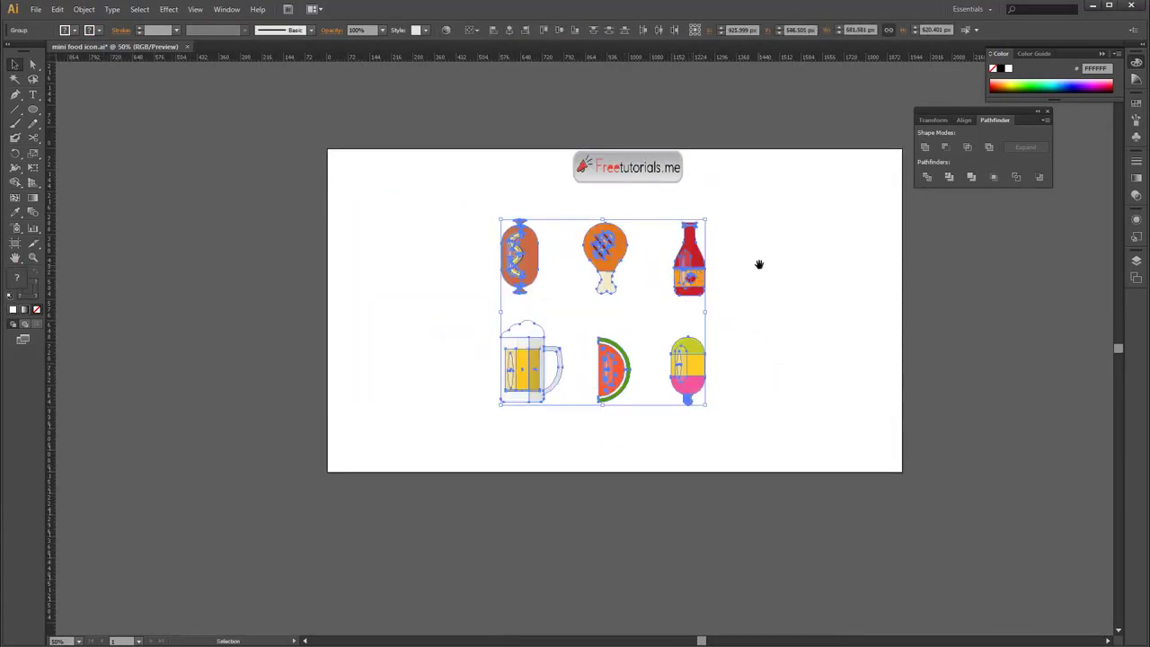
left_click(724, 293)
key("ctrl+plus")
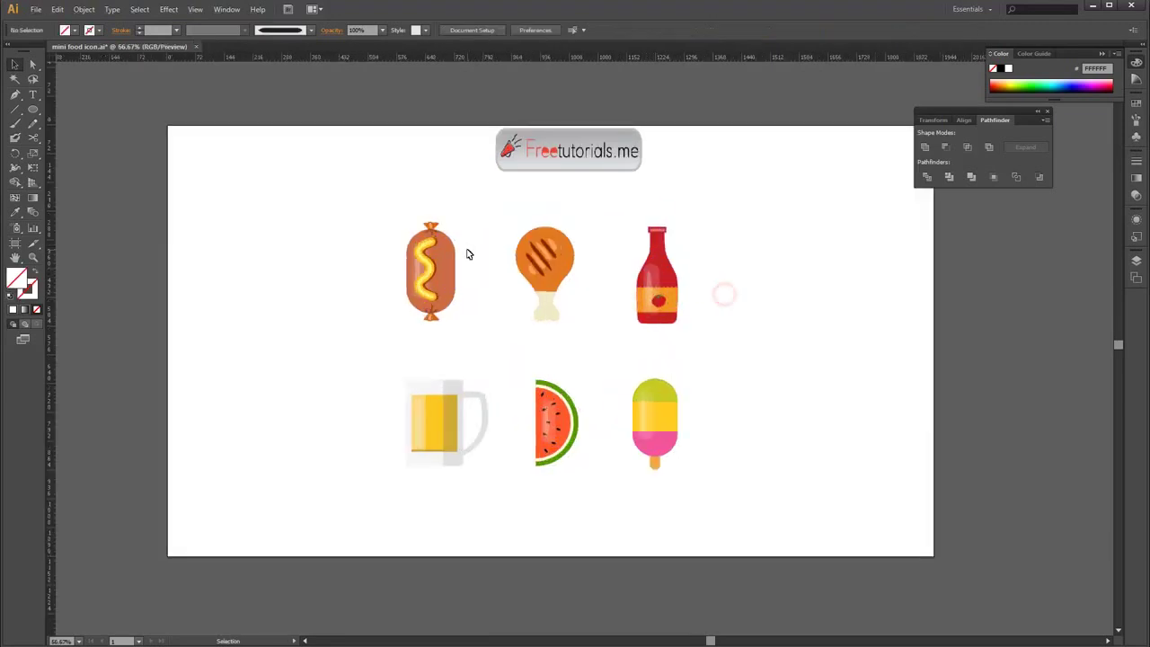
left_click(680, 149)
left_click_drag(680, 148, 681, 180)
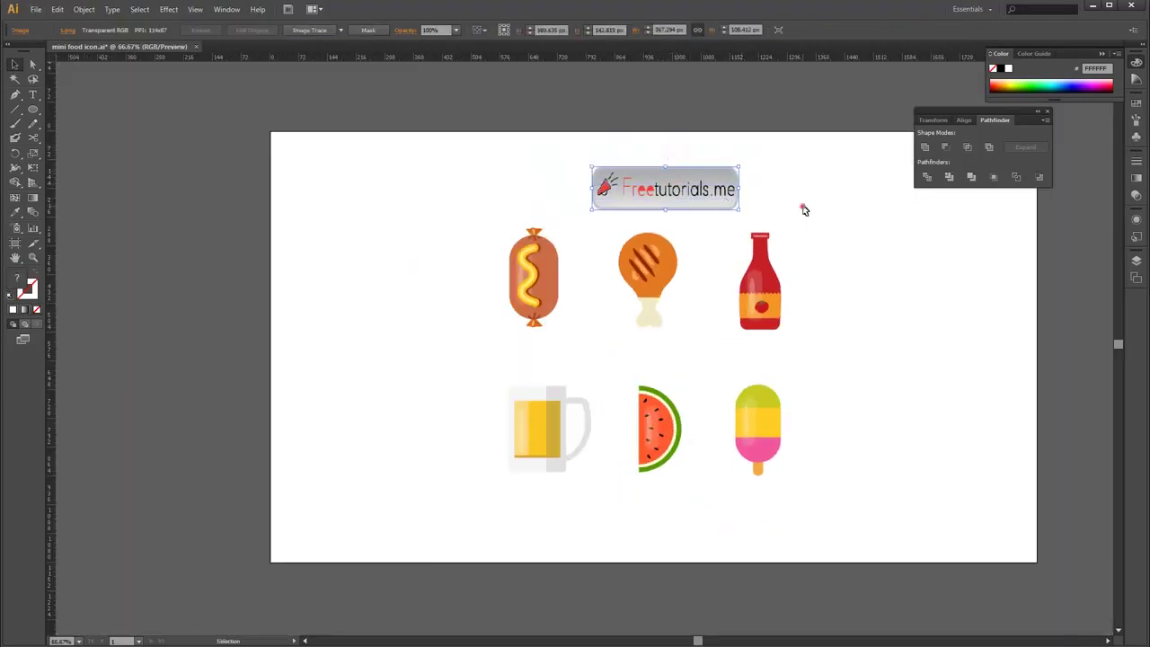
left_click(800, 208)
key("ctrl+plus")
key("ctrl+plus")
Rotate the sausage, chicken leg and ketchup bottle icons by -45 degrees
left_click_drag(903, 211, 931, 157)
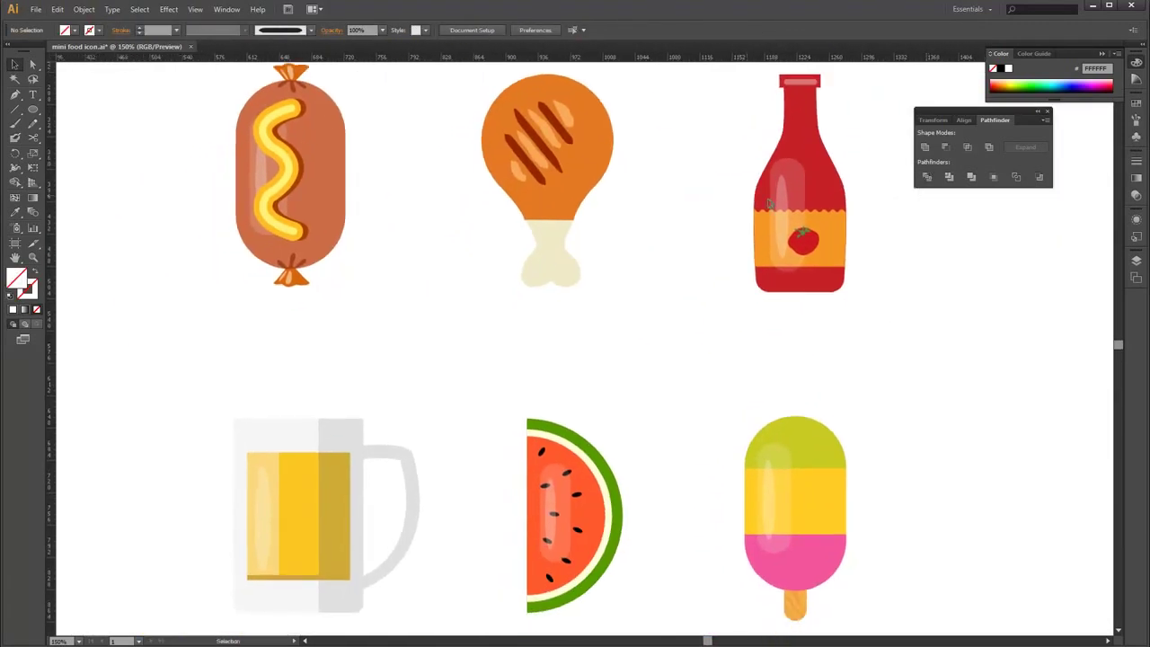
left_click(329, 159)
left_click(84, 9)
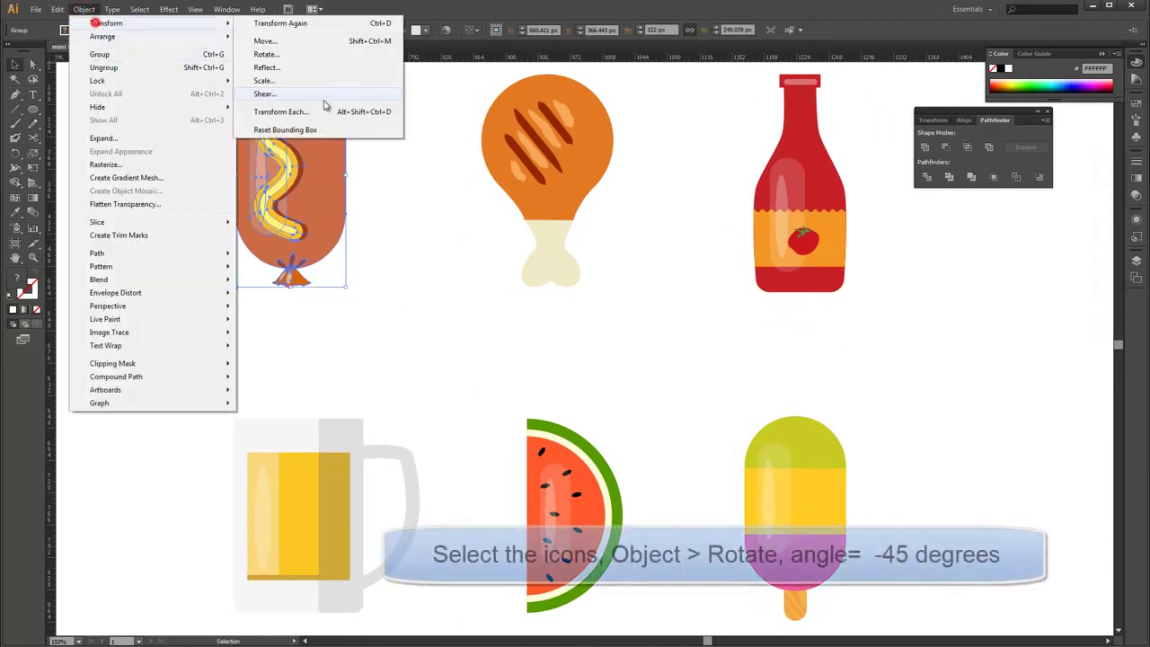
left_click(279, 53)
type("-45")
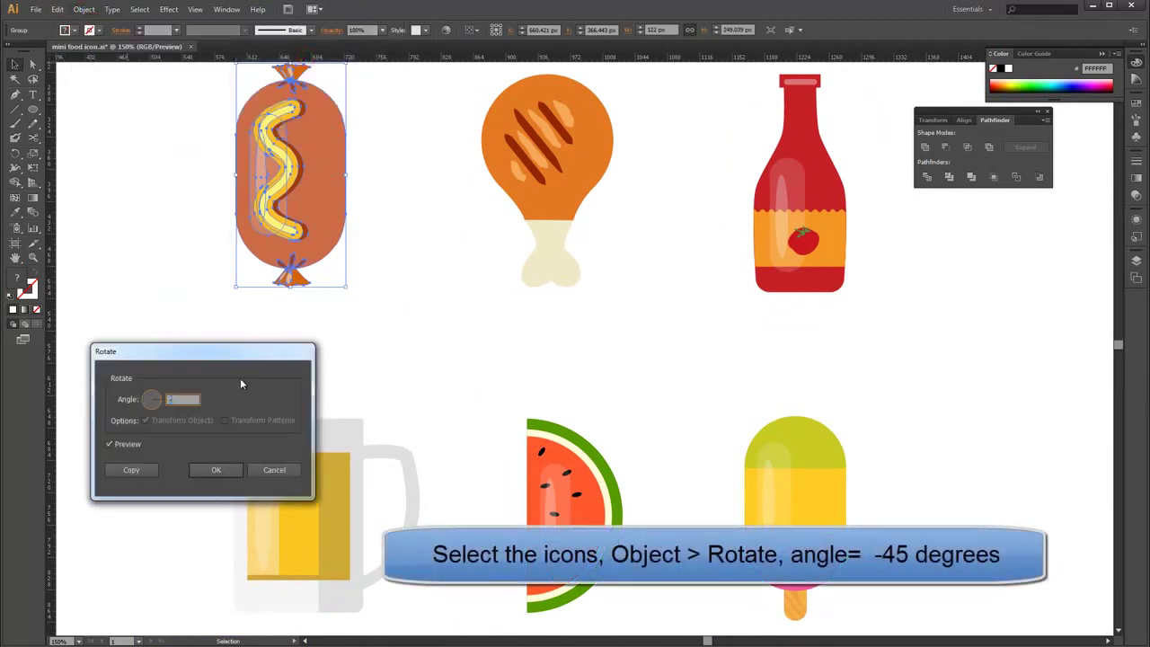
key("Return")
left_click(525, 159)
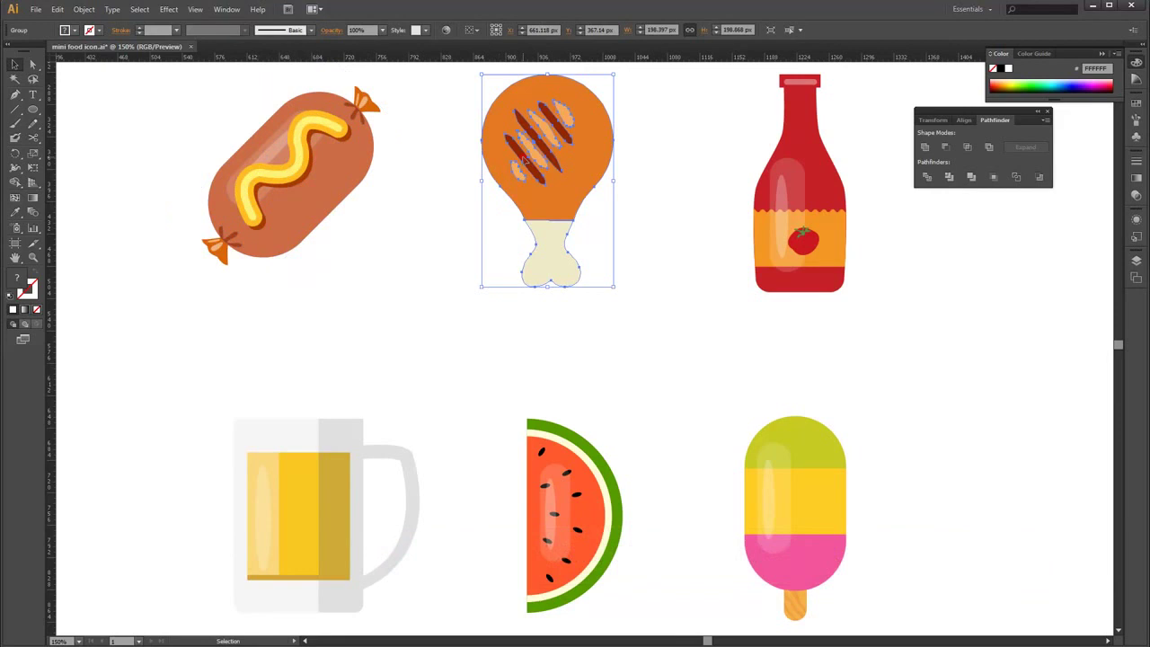
left_click(84, 9)
mouse_move(106, 23)
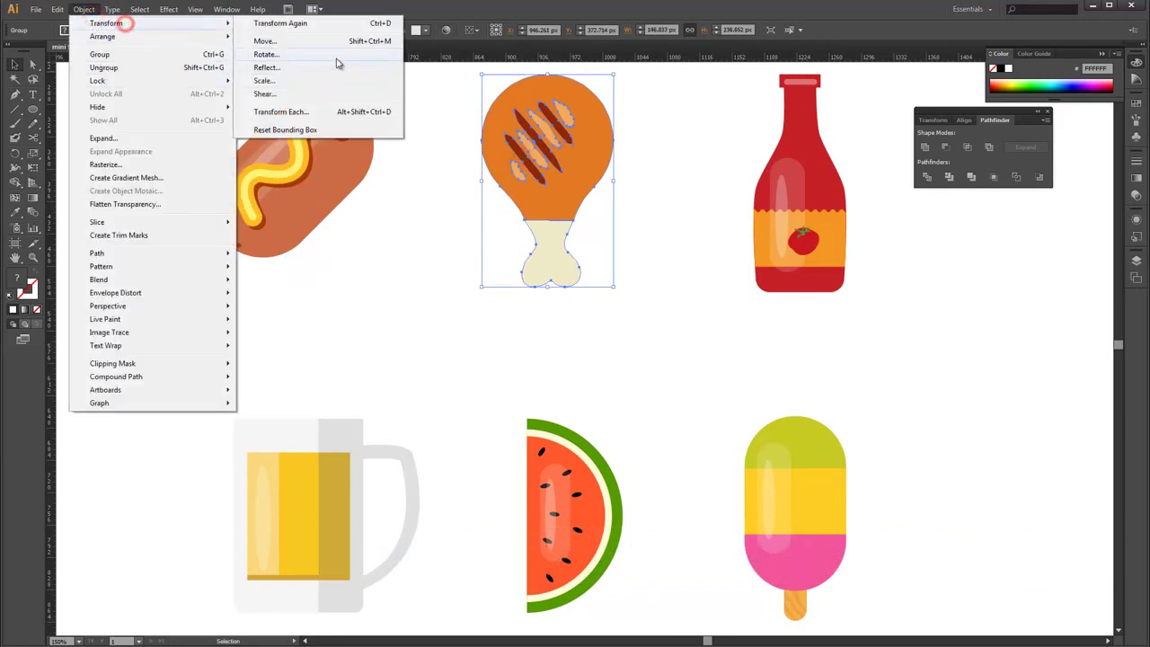
left_click(337, 55)
key("Return")
left_click(804, 168)
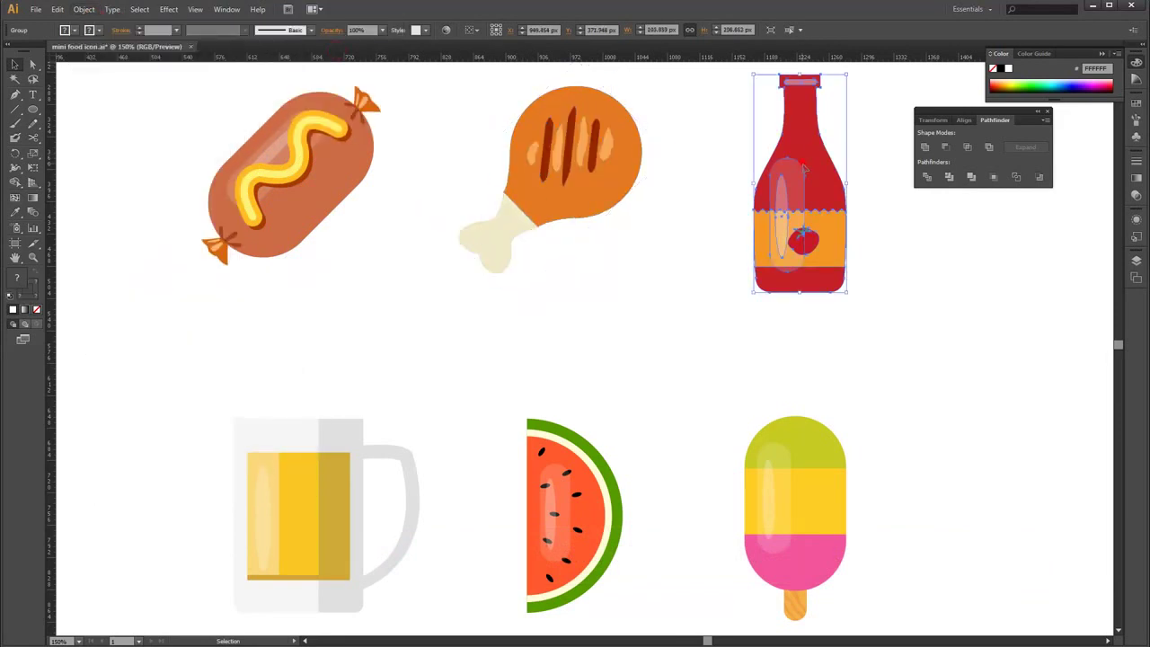
left_click(84, 9)
left_click(83, 9)
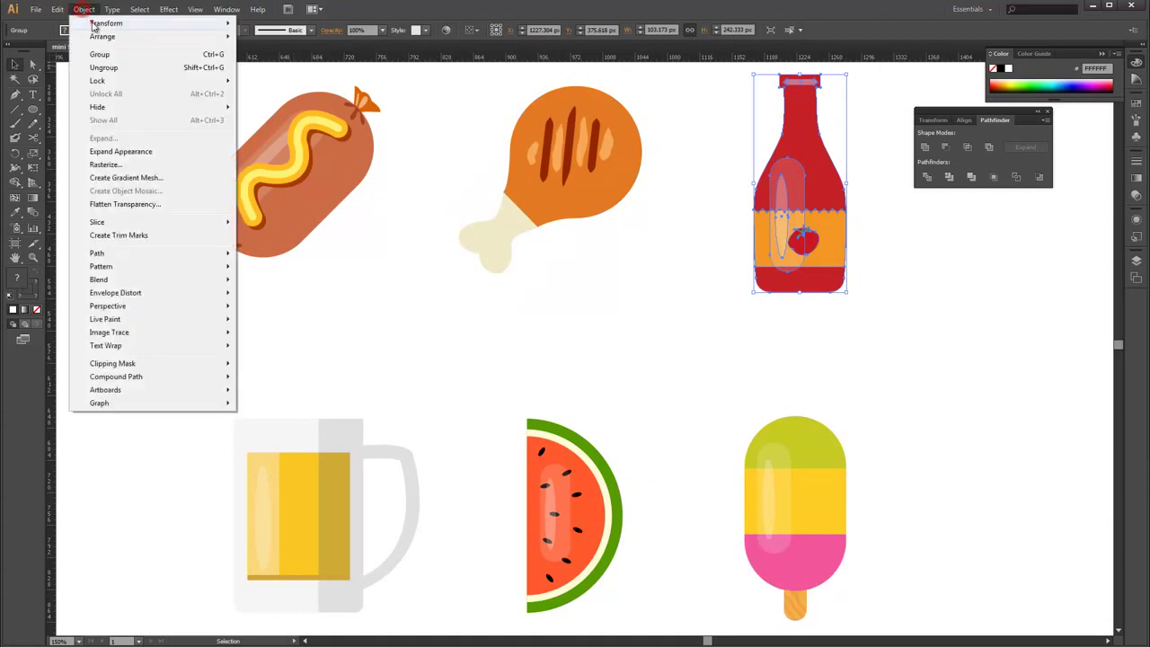
left_click(266, 54)
key("Return")
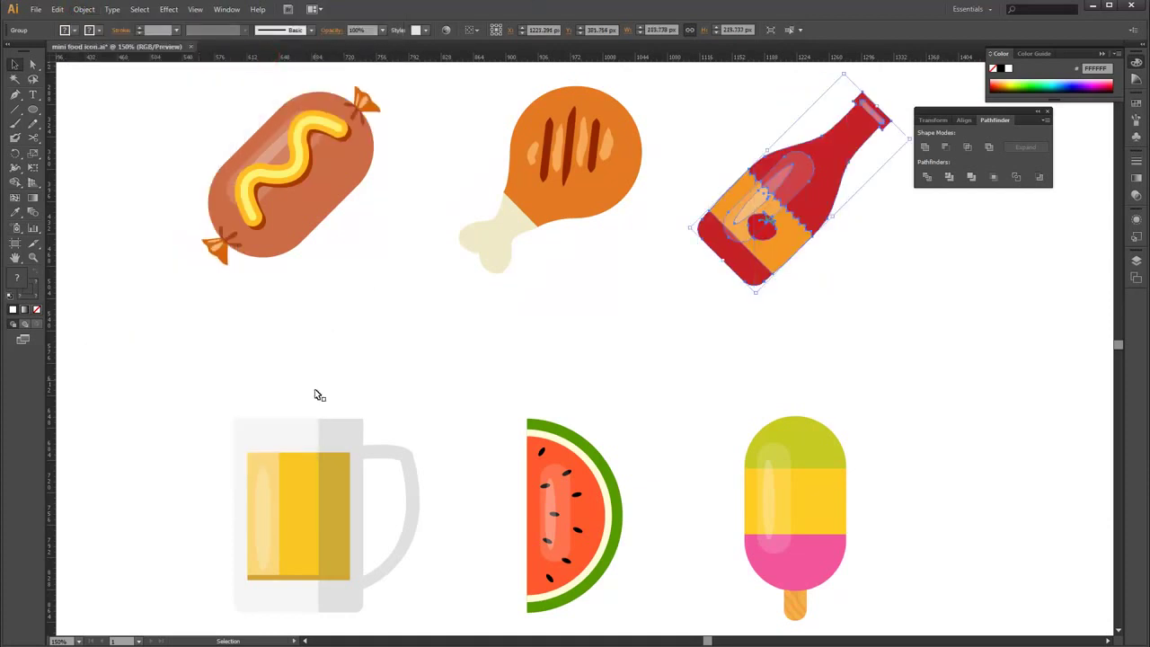
Rotate the beer mug, watermelon and popsicle icons to the same tilt
left_click(300, 447)
left_click(83, 9)
mouse_move(106, 23)
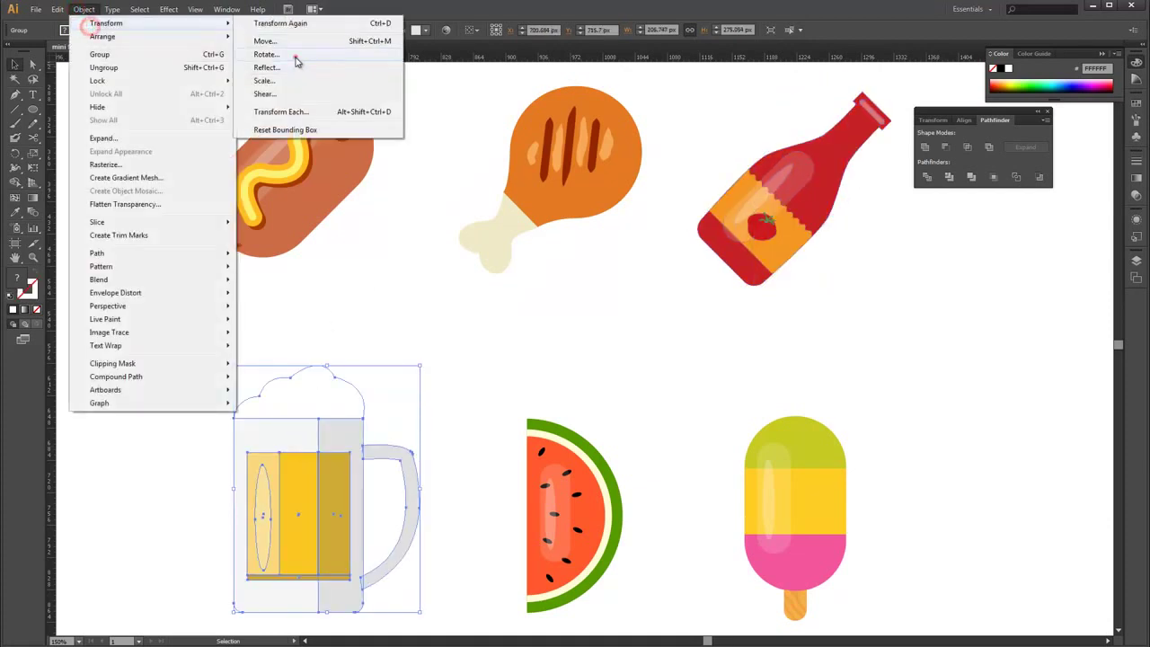
left_click(266, 54)
key("Return")
left_click(549, 464)
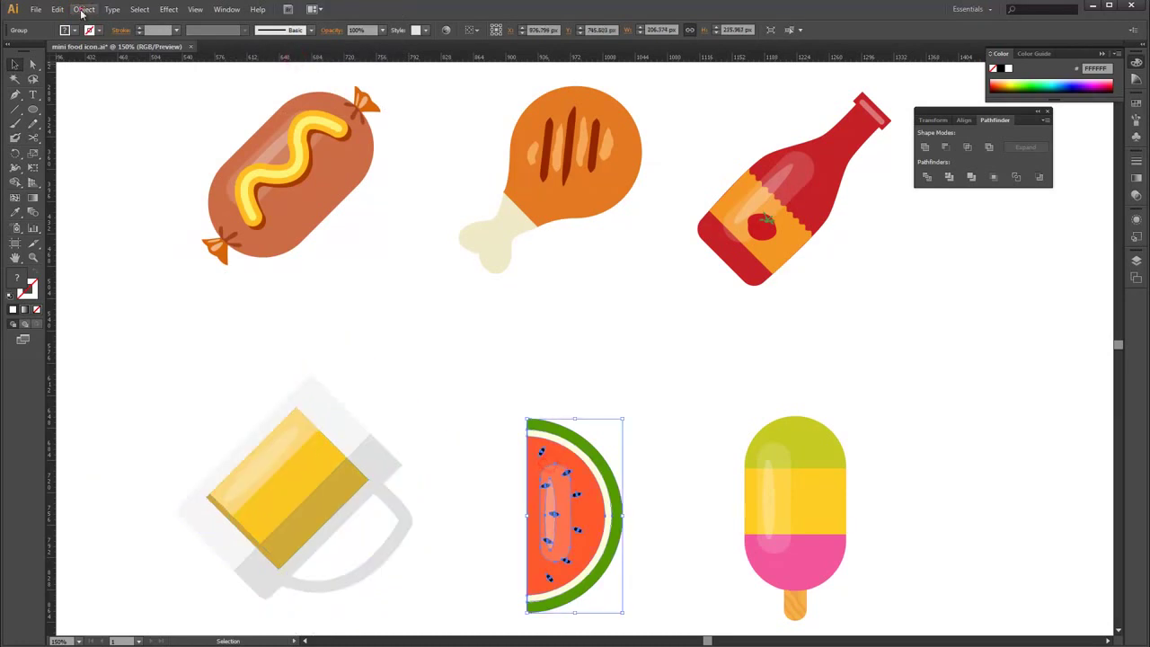
left_click(81, 11)
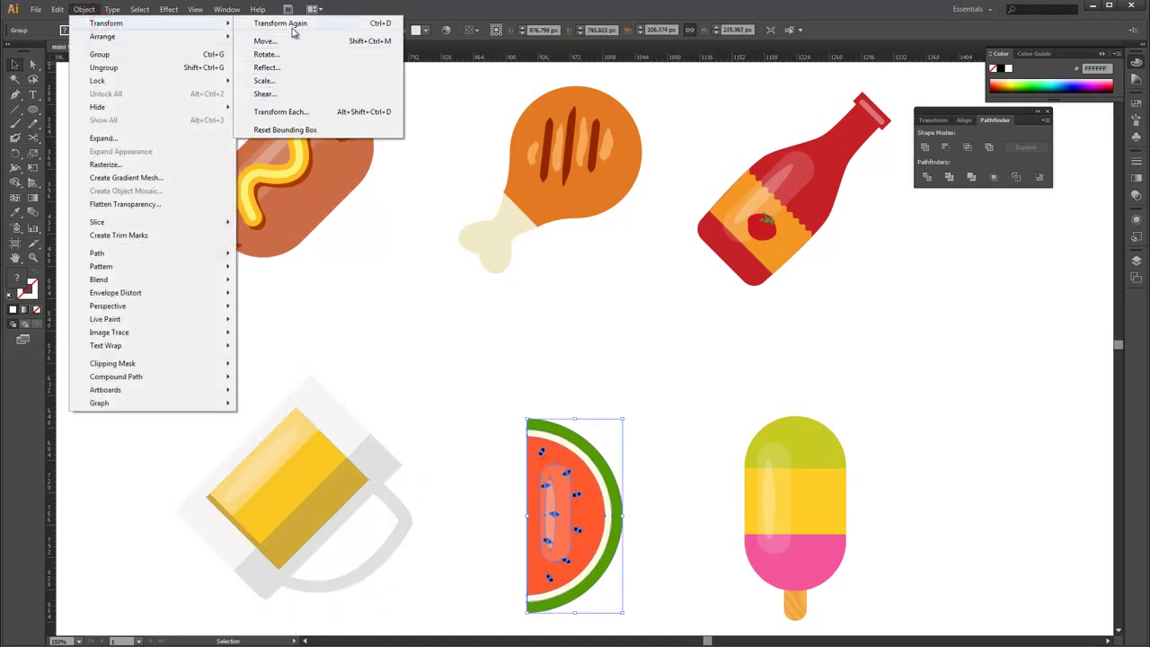
left_click(270, 55)
key("Return")
left_click(804, 478)
left_click(83, 9)
left_click(274, 56)
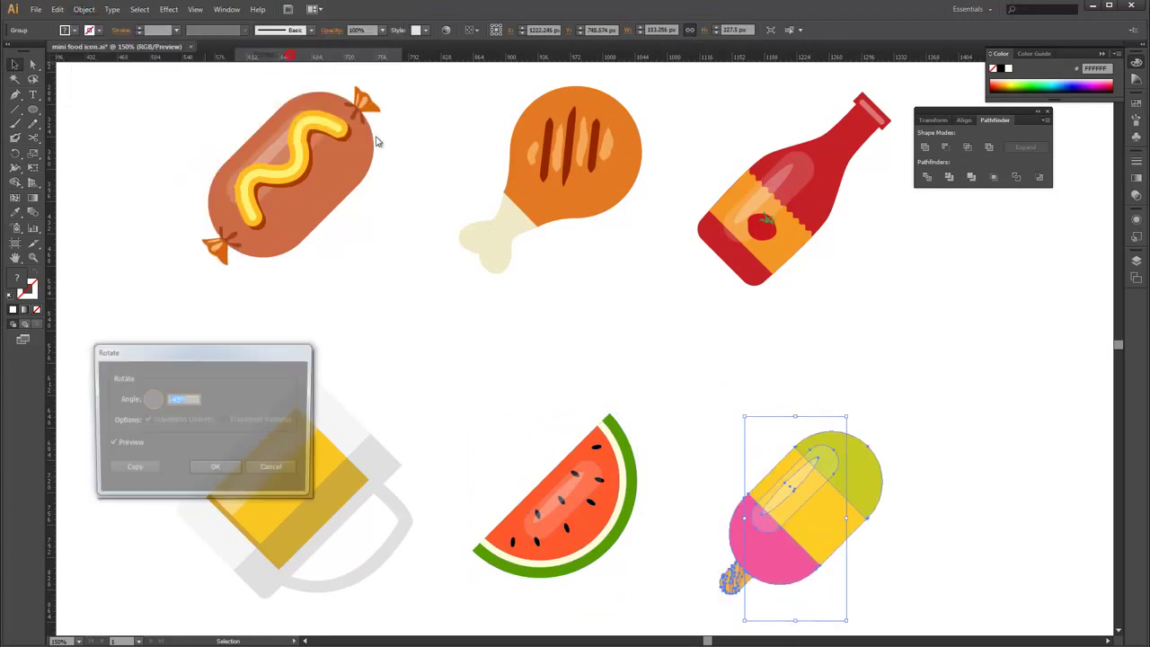
key("Return")
left_click(953, 390)
scroll(929, 485, "down", 2)
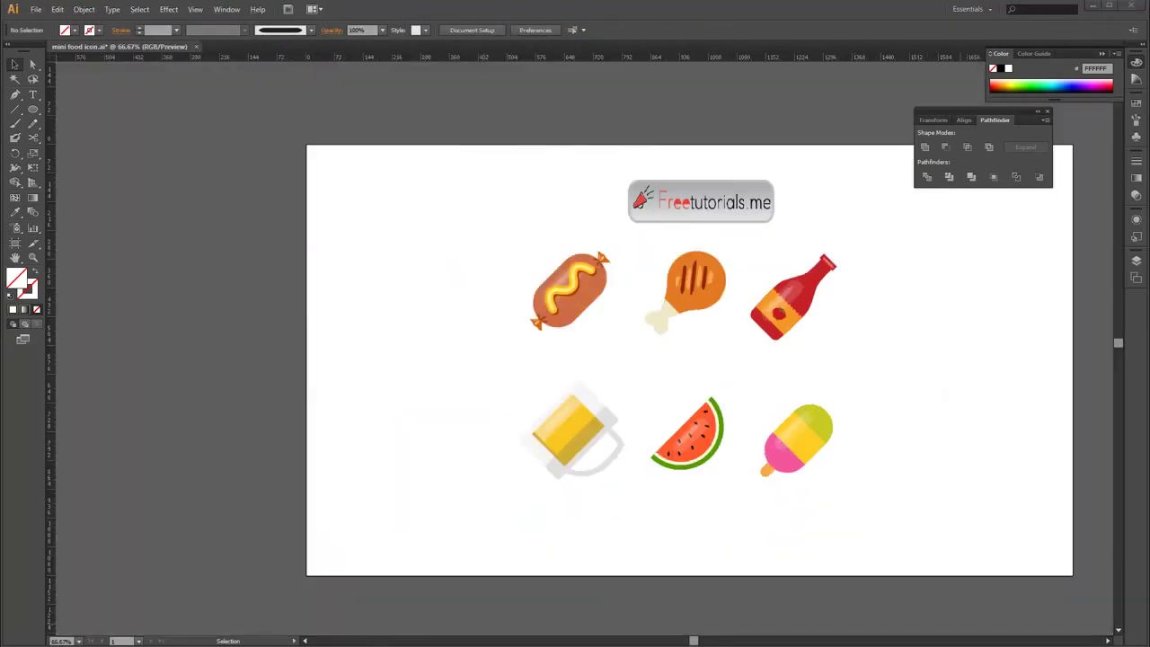
scroll(890, 360, "up", 1)
Offset a copy of the bottle's main red body and give it a darker red fill
left_click(1047, 111)
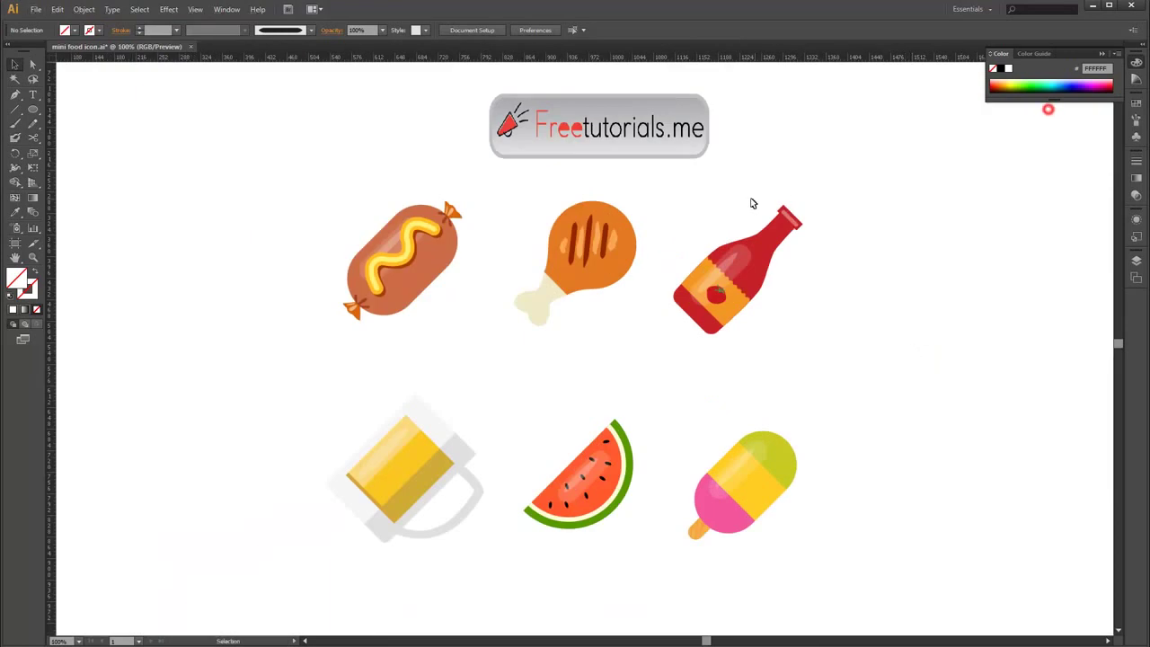
scroll(752, 202, "up", 1)
right_click(734, 232)
left_click(839, 222)
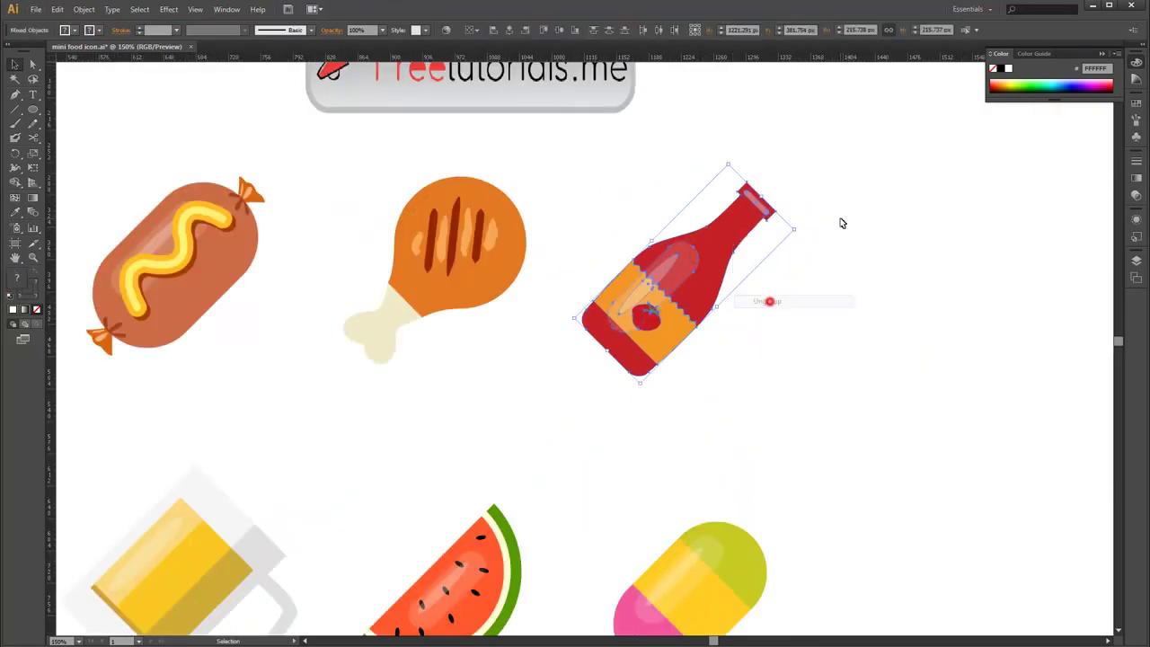
key("a")
left_click(749, 239)
key("v")
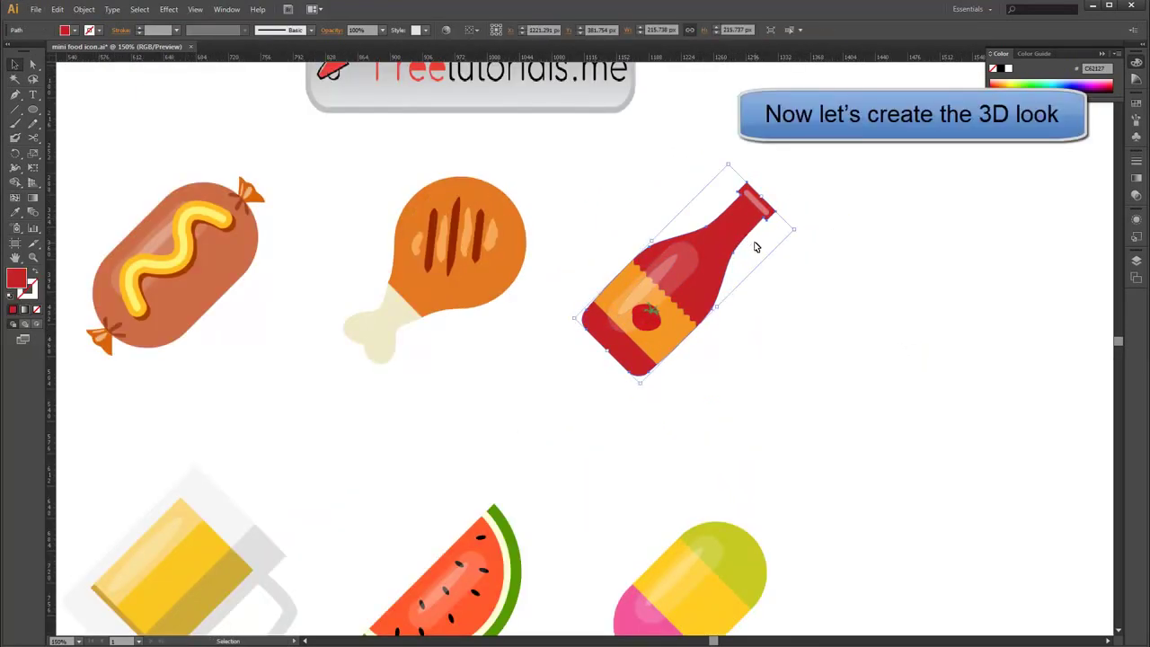
key("Right")
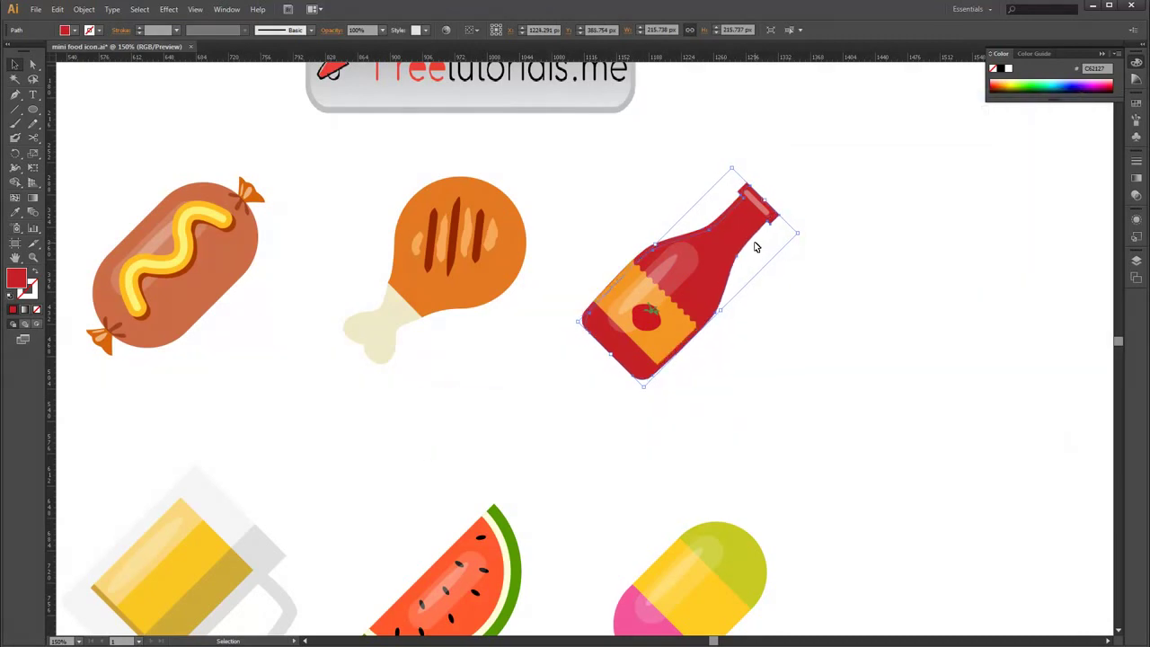
double_click(20, 277)
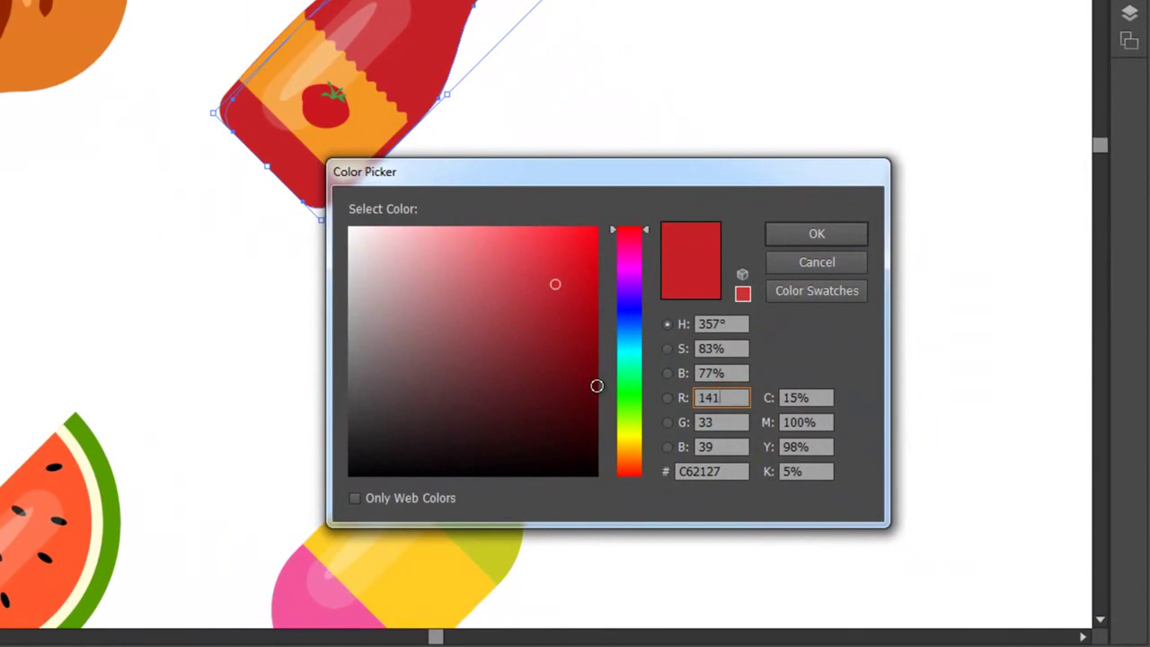
key("Tab")
type("24")
key("Tab")
type("28")
key("Return")
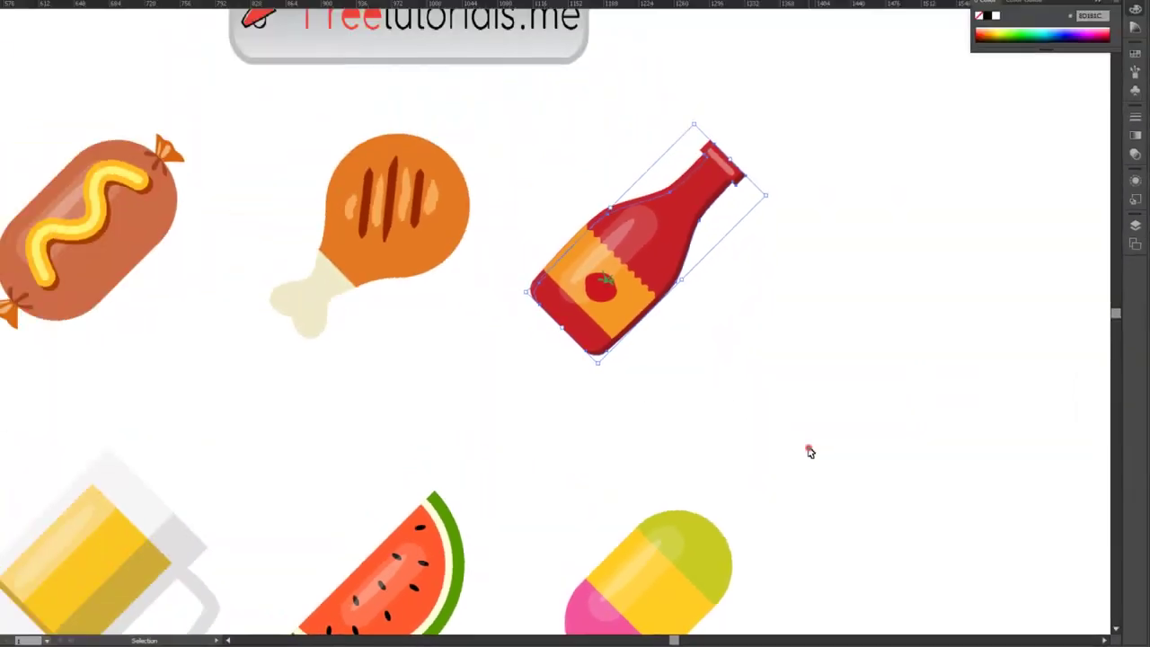
Paste the bottle body in back and blend the two dark copies using specified steps
key("a")
left_click(717, 263)
key("v")
key("ctrl+c")
key("ctrl+b")
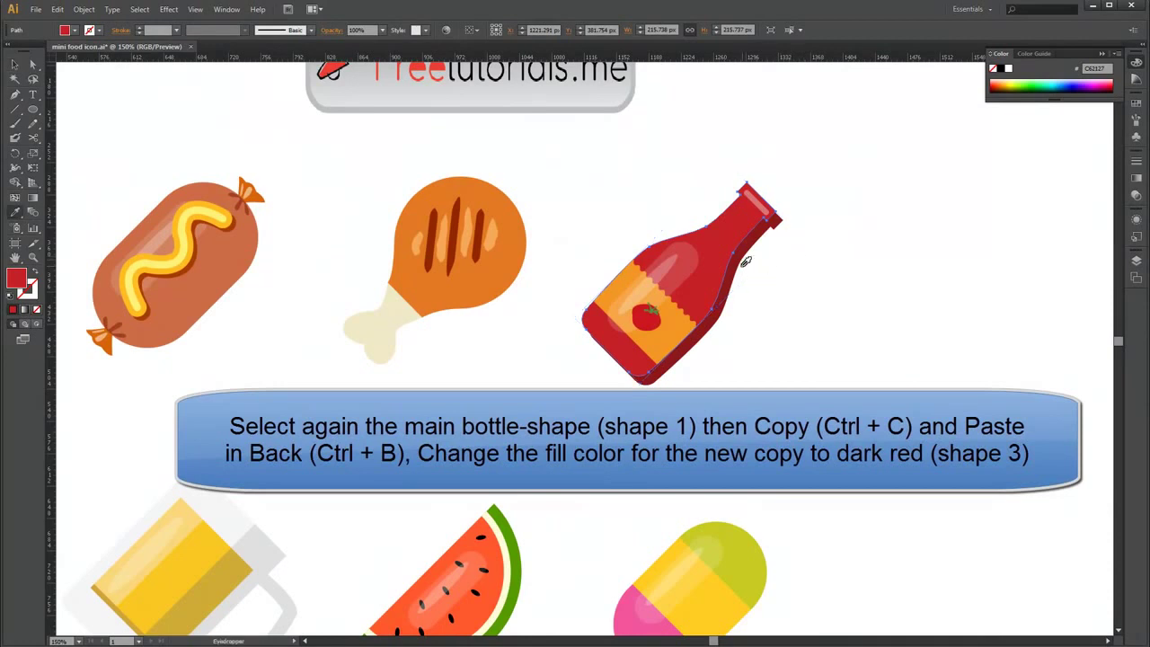
left_click(766, 240, "shift")
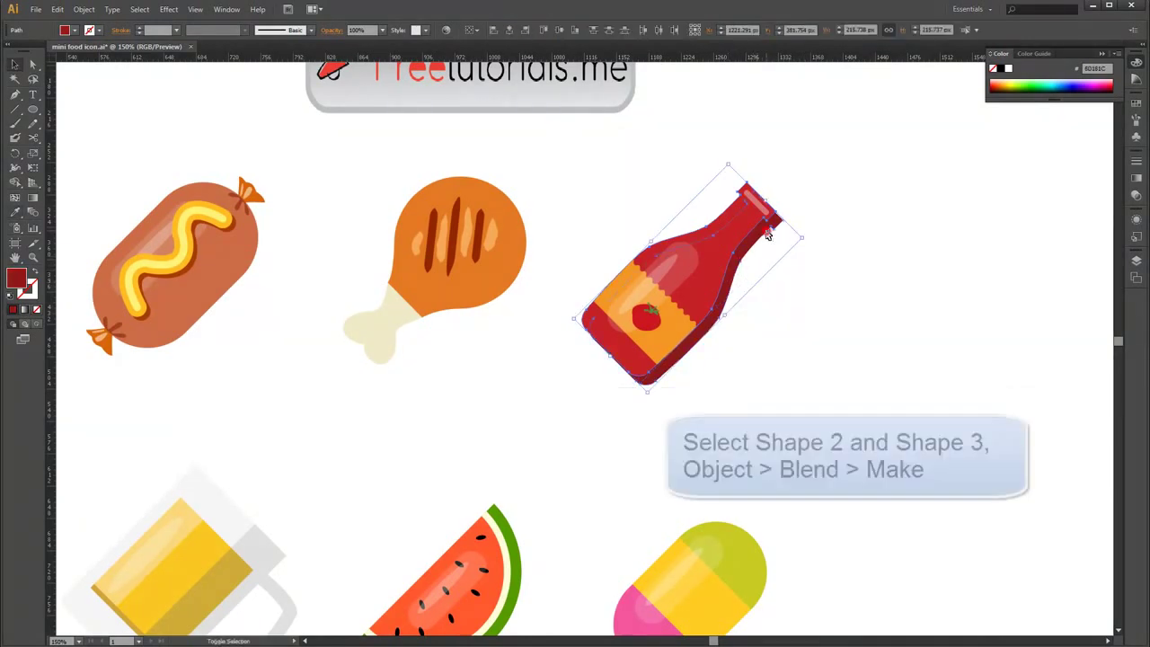
left_click(83, 9)
left_click(262, 279)
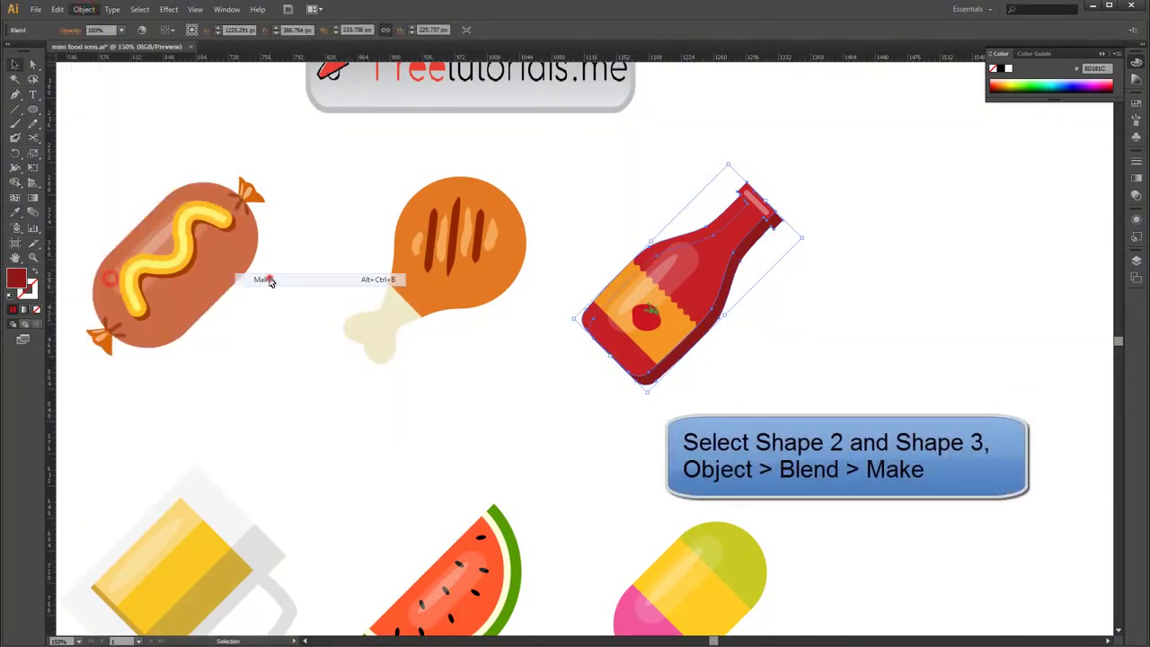
left_click(84, 9)
left_click(235, 281)
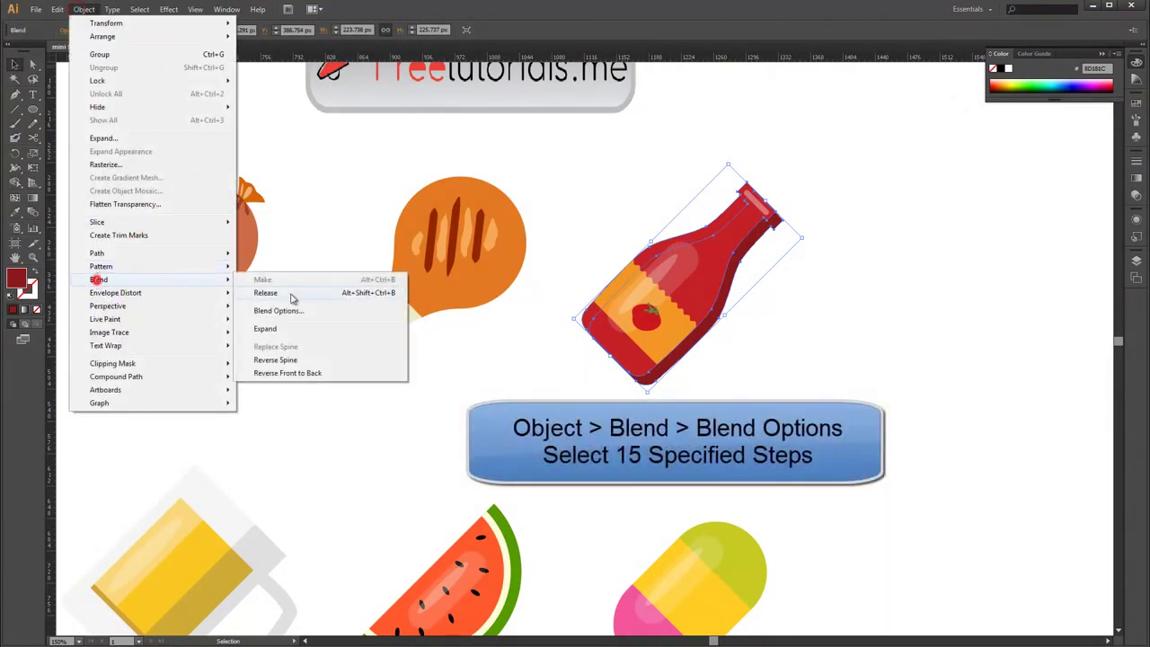
left_click(278, 307)
left_click(869, 302)
left_click(871, 324)
key("Return")
Shift the back bottle copy down and right and fill it with the sampled dark red
left_click(904, 260)
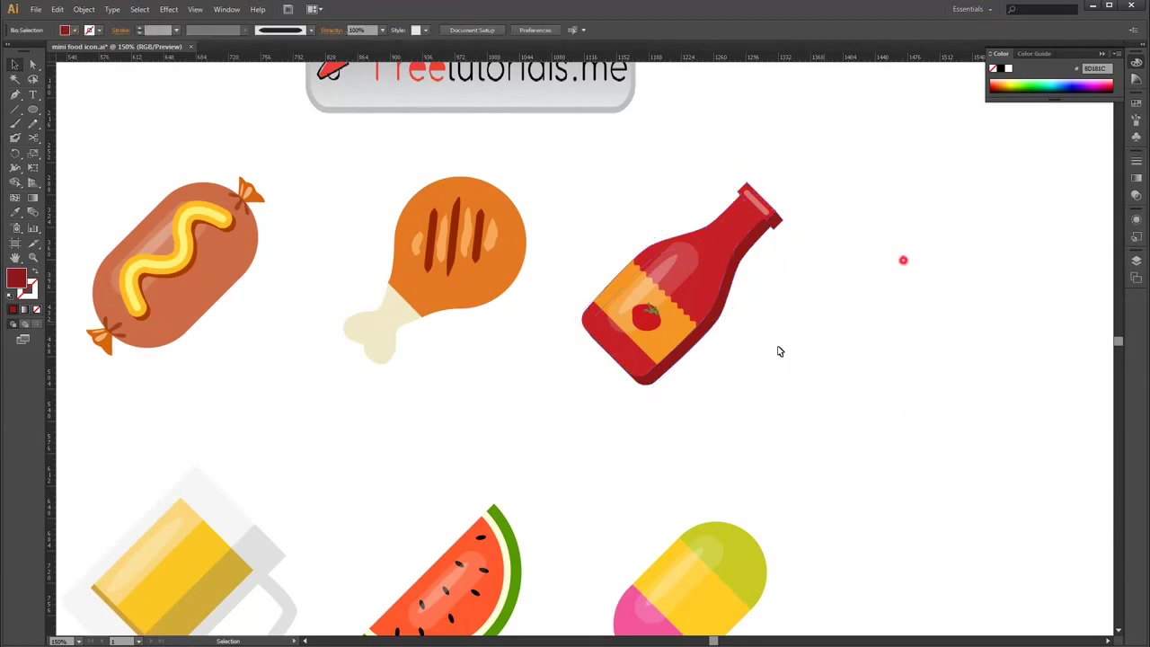
scroll(670, 359, "up", 3)
scroll(974, 416, "down", 2)
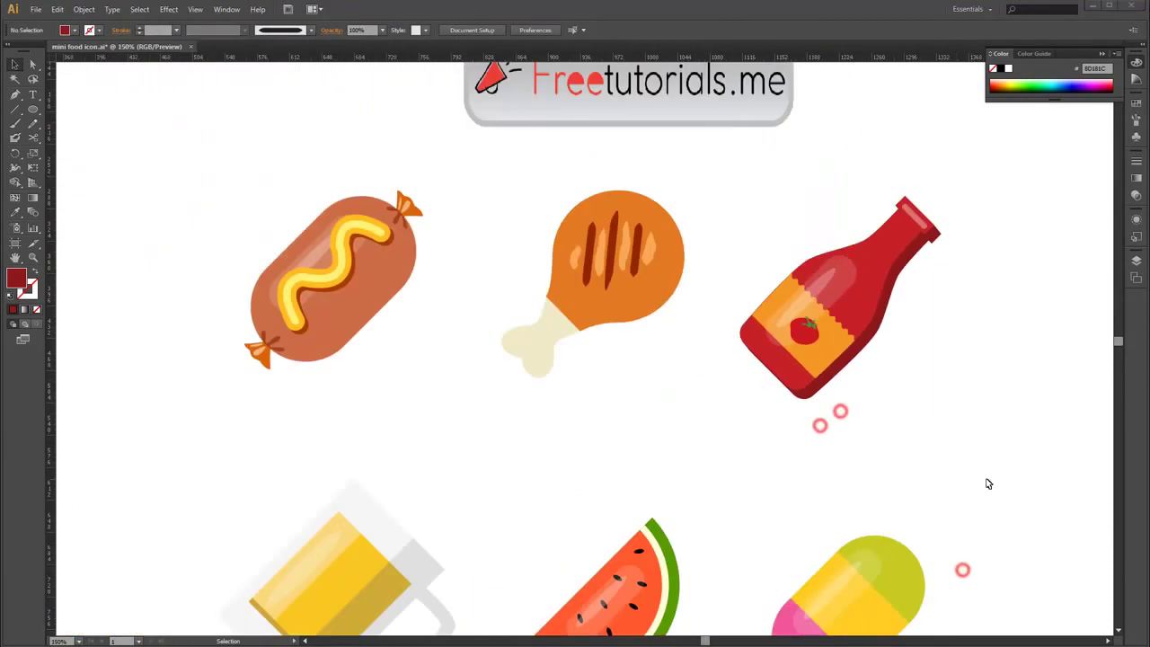
left_click(895, 290)
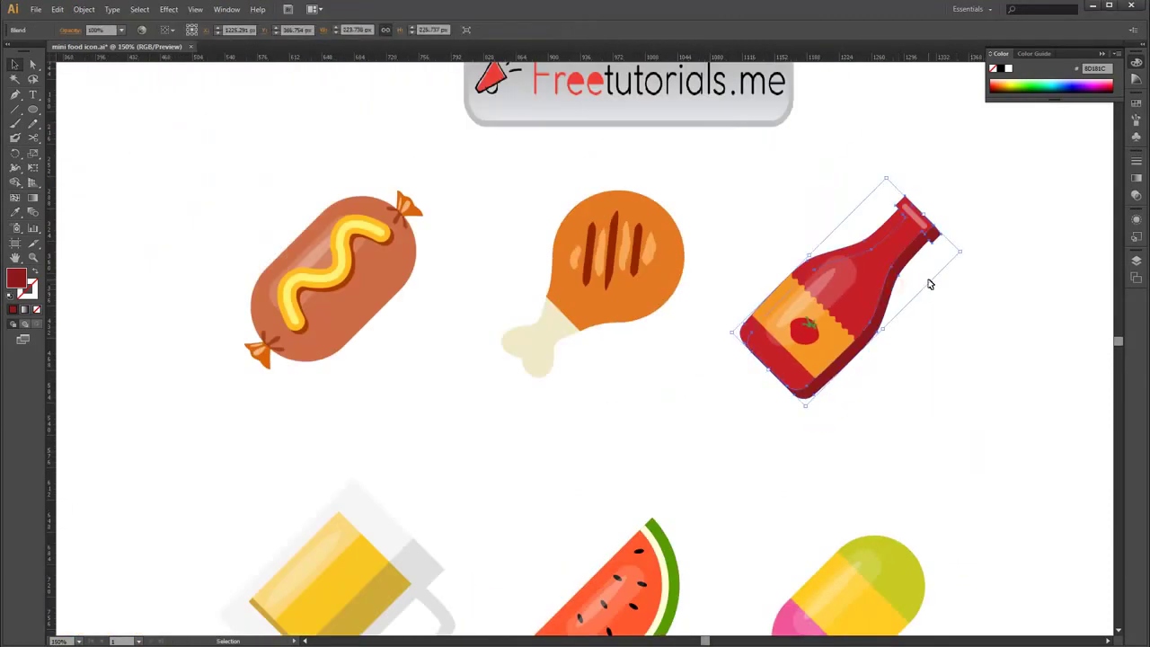
left_click(1001, 276)
left_click(938, 239)
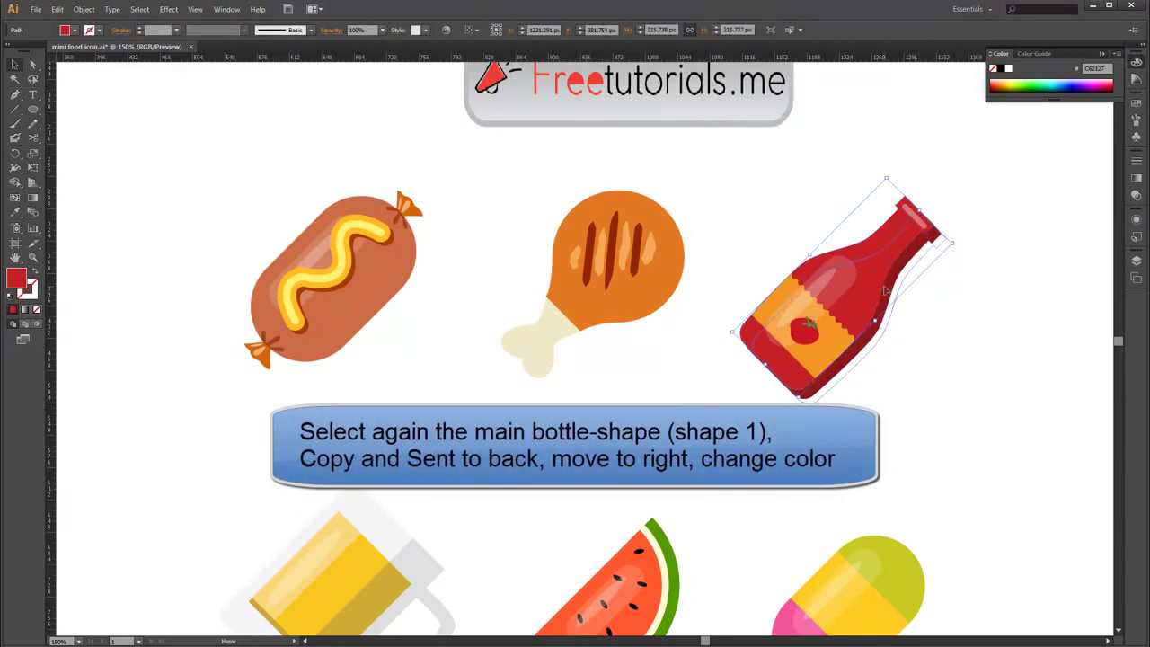
left_click_drag(886, 290, 901, 306)
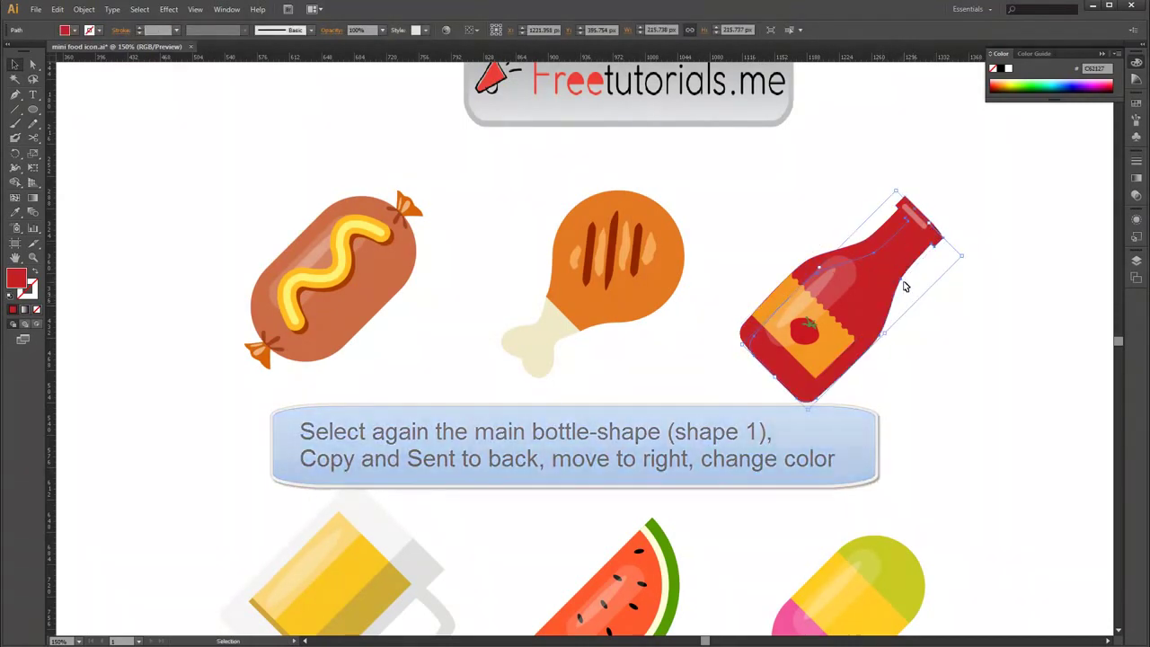
key("i")
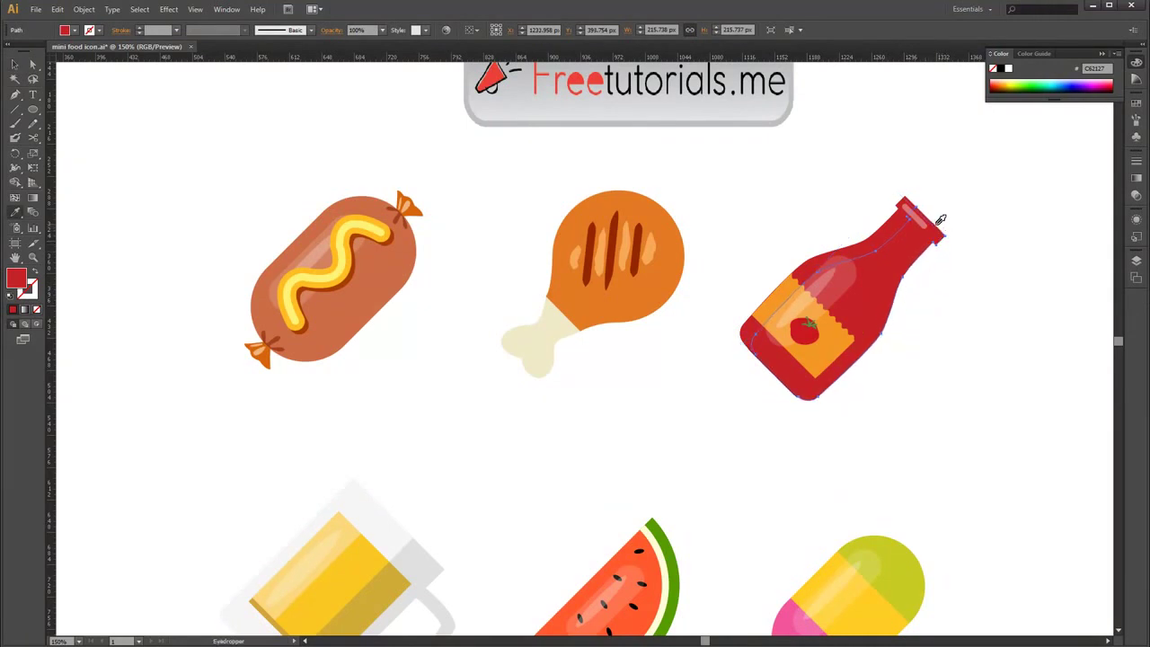
scroll(778, 376, "up", 3)
scroll(783, 381, "up", 3)
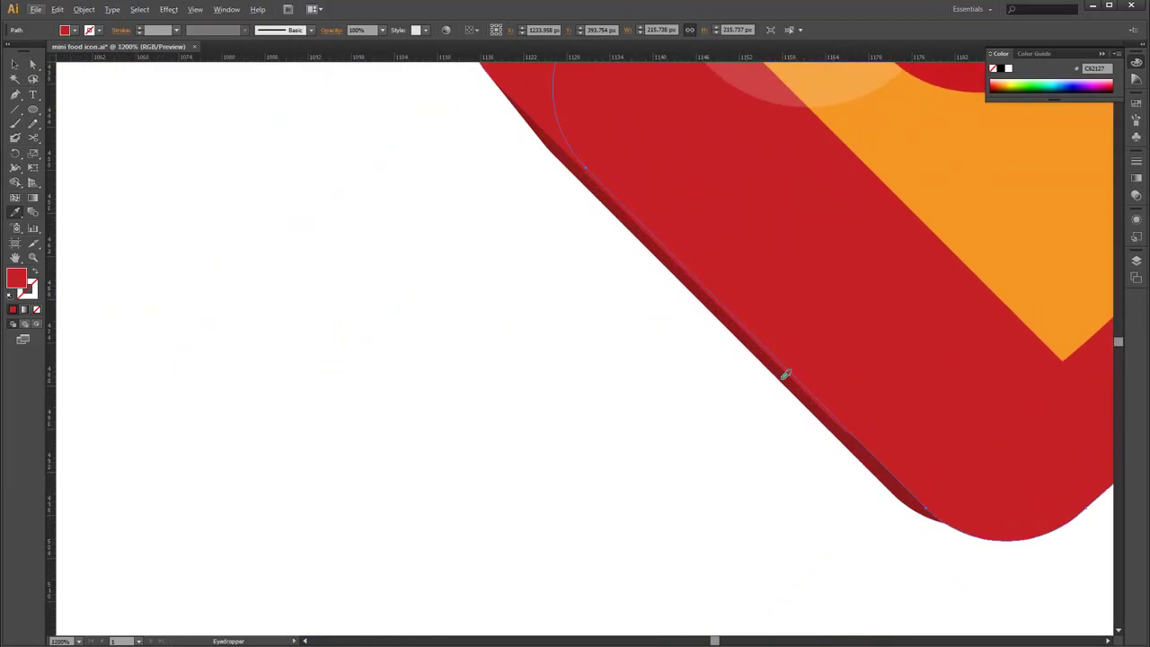
left_click(783, 380)
Send the dark bottle copy behind everything else
scroll(850, 372, "down", 6)
scroll(932, 303, "up", 1)
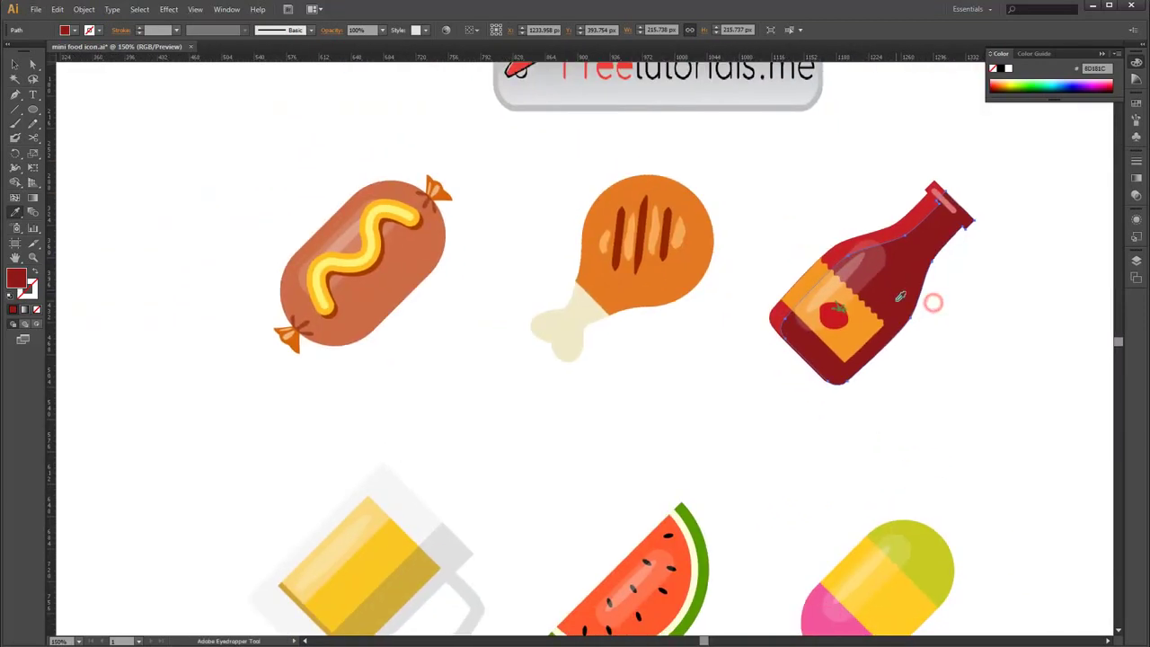
scroll(910, 295, "up", 1)
key("alt+v")
key("Escape")
key("v")
right_click(903, 267)
left_click(933, 441)
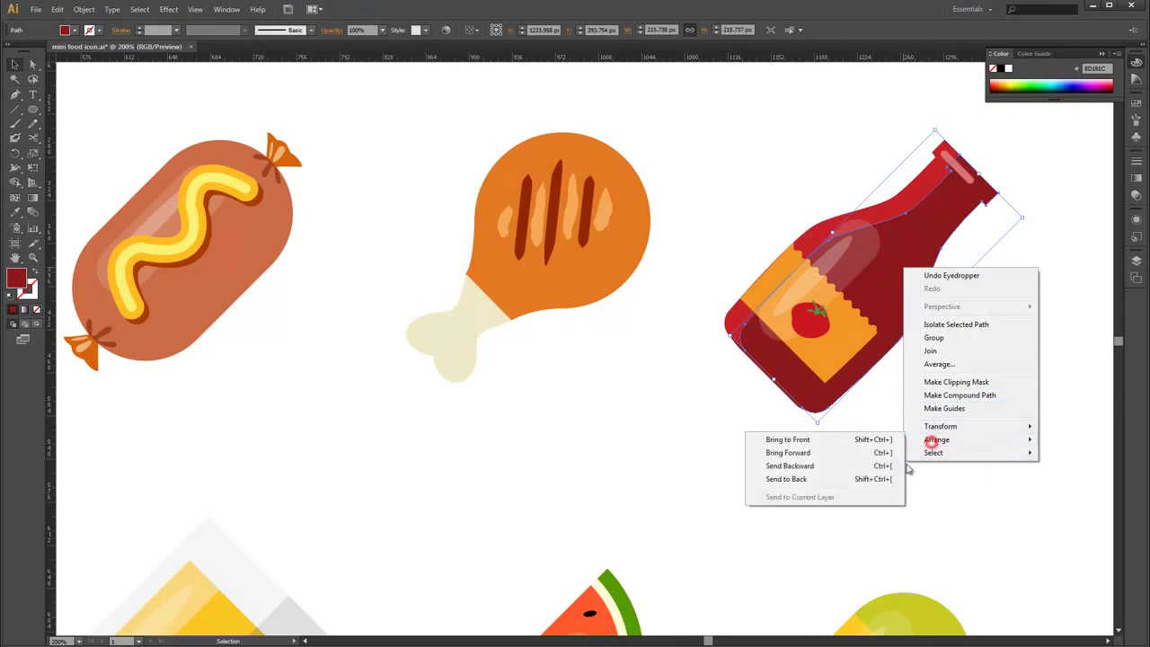
left_click(812, 478)
Apply a Normal drop shadow with 85% opacity, 3 px X and Y offsets, and 0 blur
key("ctrl+plus")
left_click(168, 9)
left_click(184, 145)
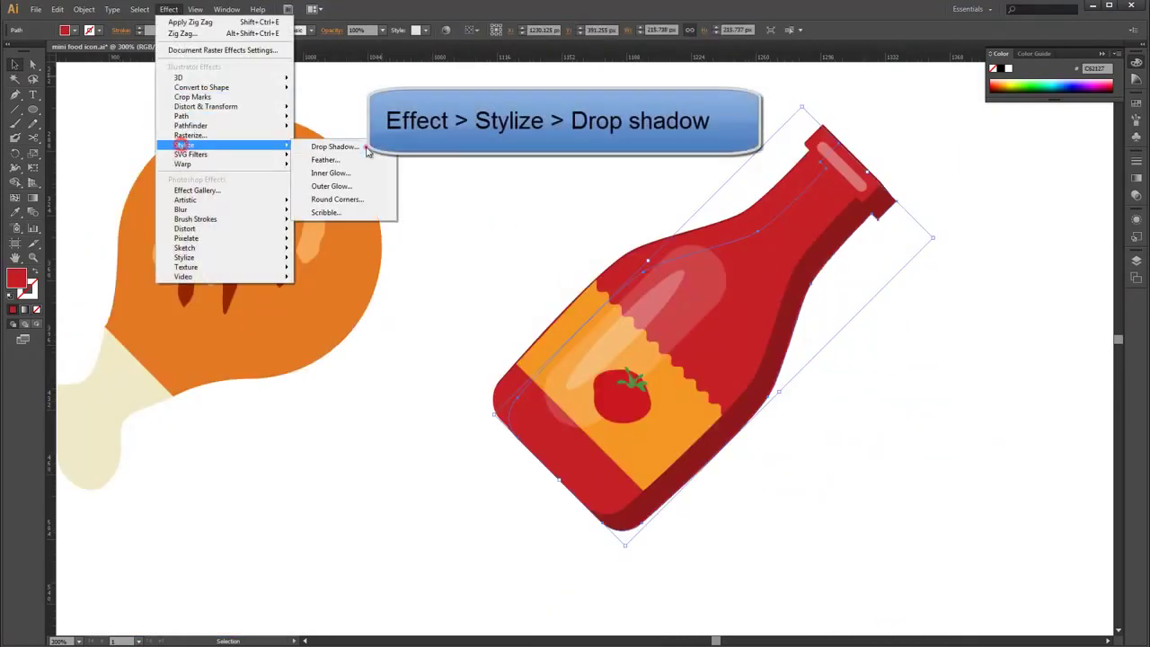
left_click(334, 146)
left_click(673, 257)
left_click(656, 281)
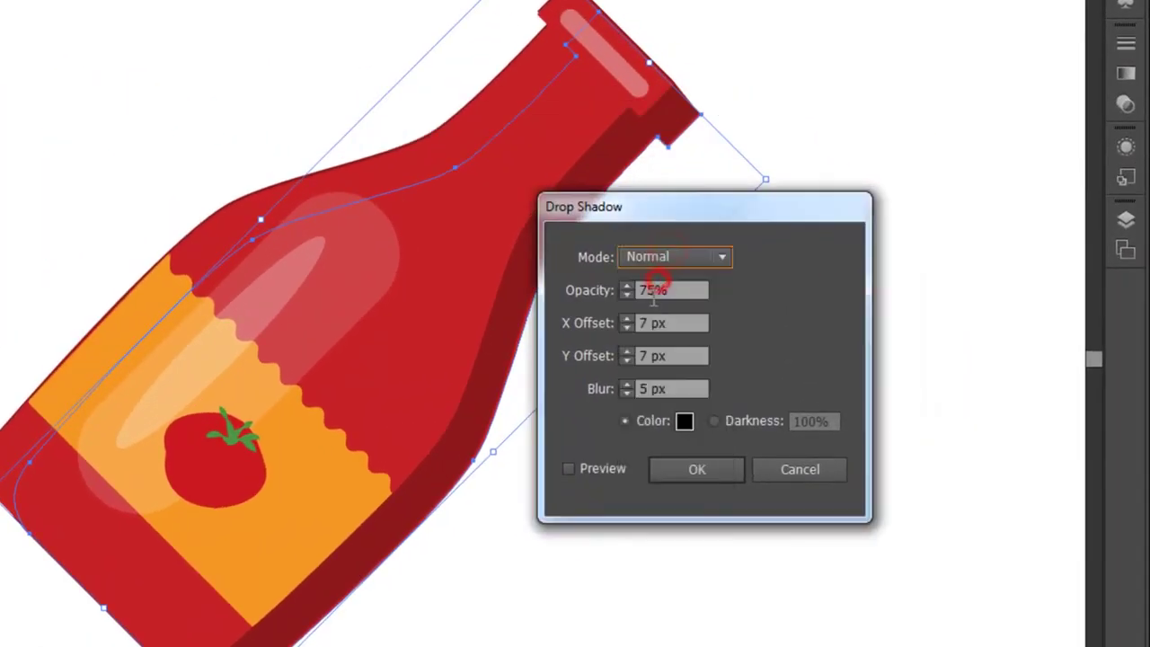
type("85")
key("Tab")
type("3")
key("Tab")
type("3")
key("Tab")
type("0")
left_click(683, 476)
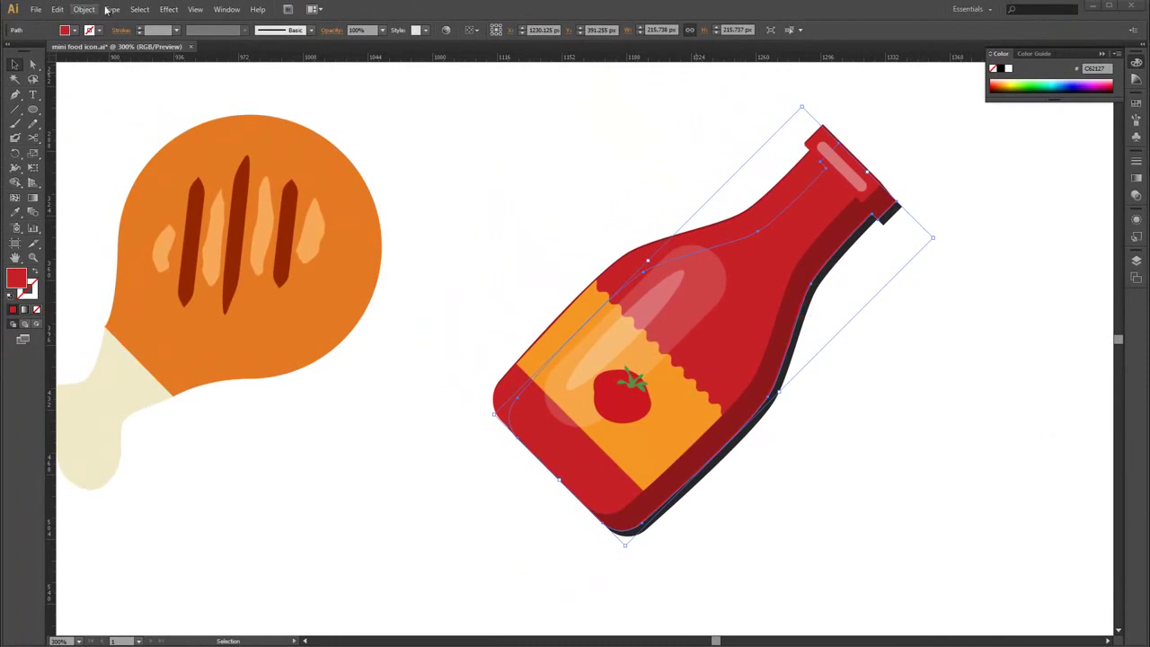
Add a second, lighter drop shadow to the ketchup bottle
left_click(168, 9)
left_click(315, 148)
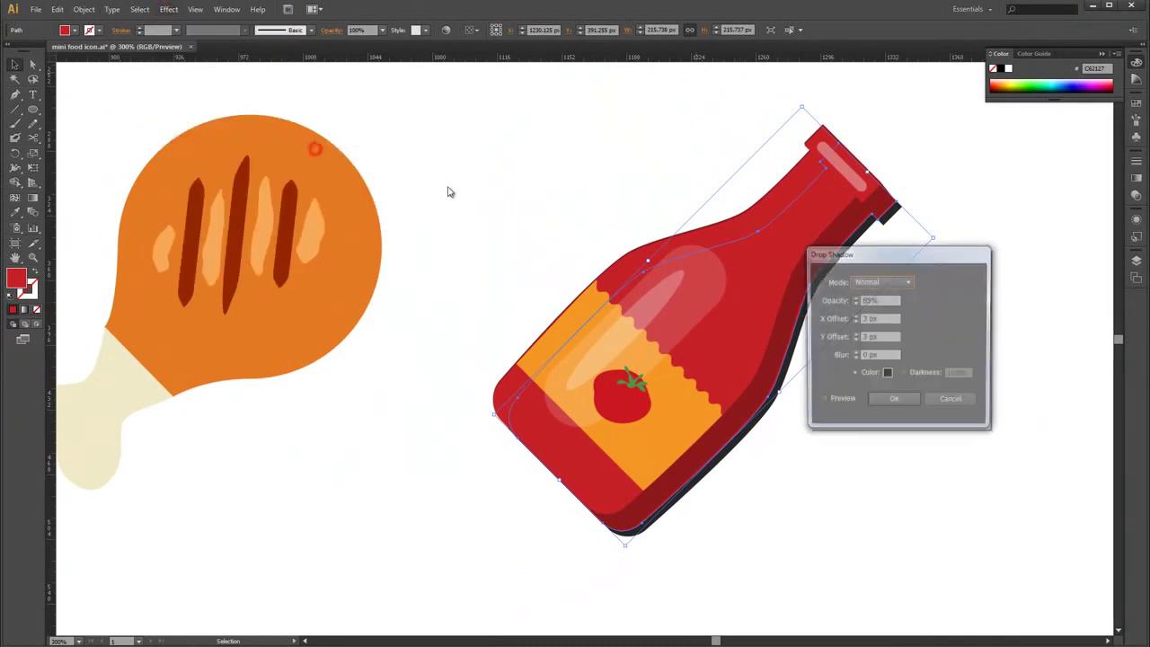
left_click_drag(840, 257, 914, 255)
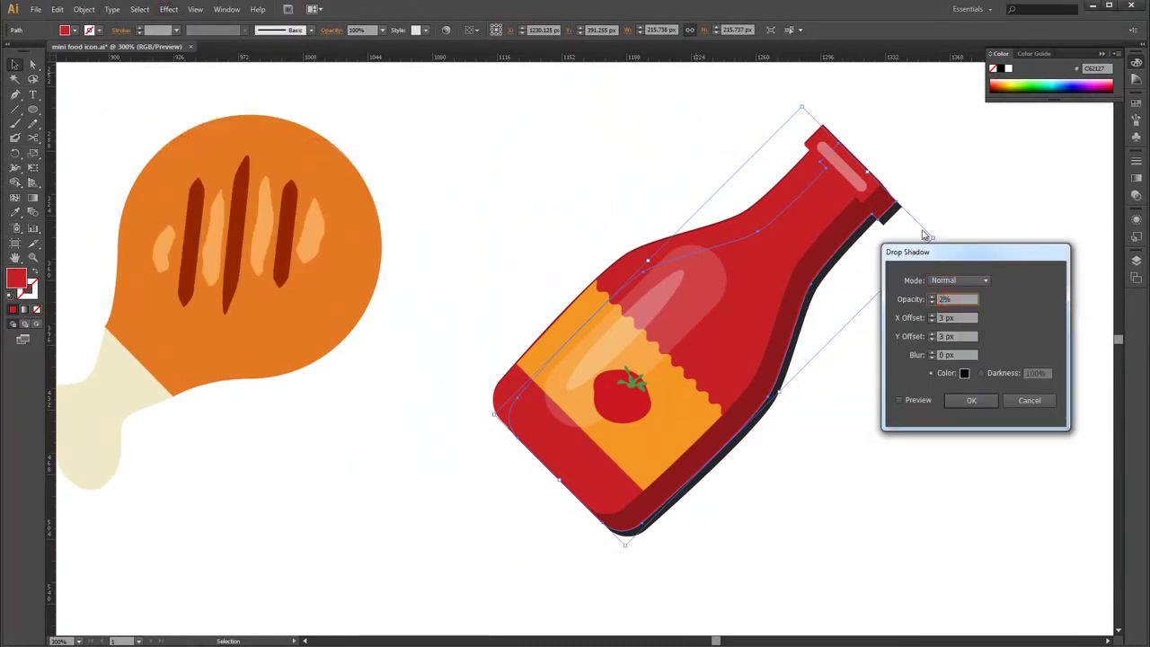
left_click(957, 336)
type("0")
key("Return")
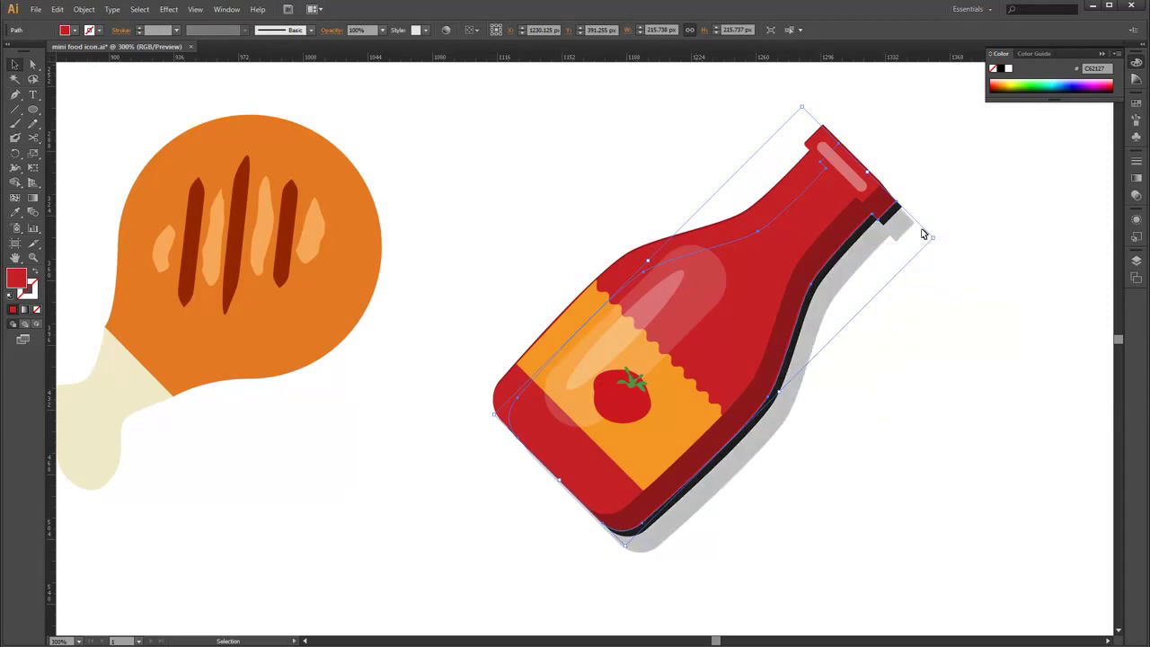
left_click(929, 285)
Draw a strip path with the Pen tool along the lower edge of the orange label
left_click(816, 275)
key("ctrl+plus")
key("ctrl+plus")
key("ctrl+plus")
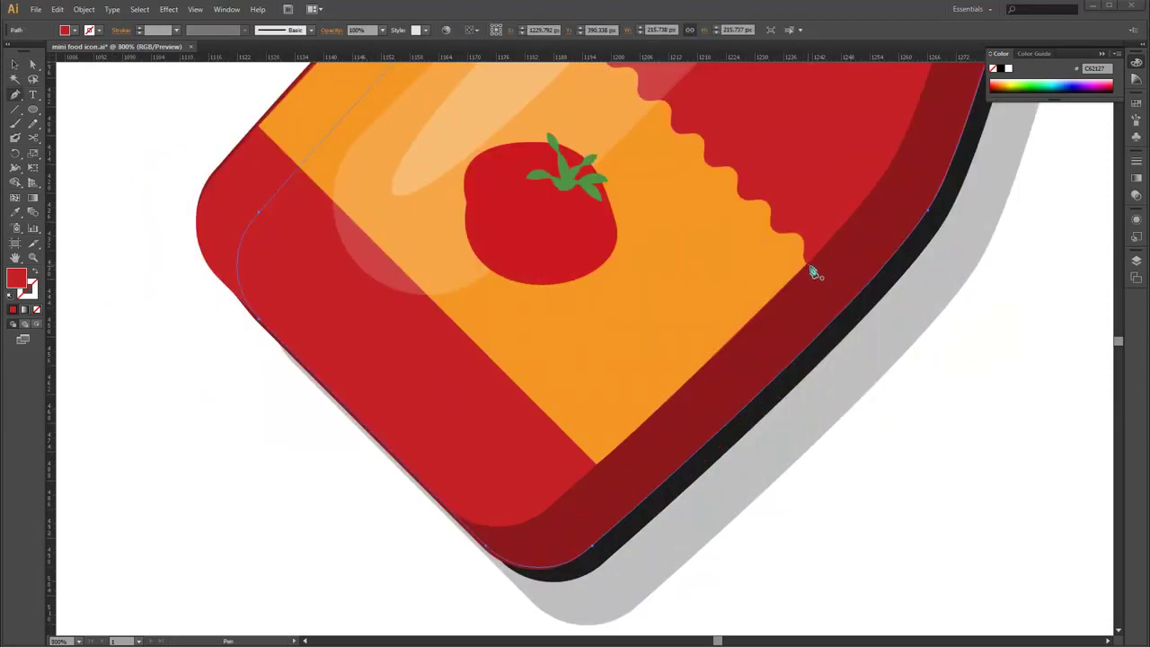
scroll(845, 293, "up", 2)
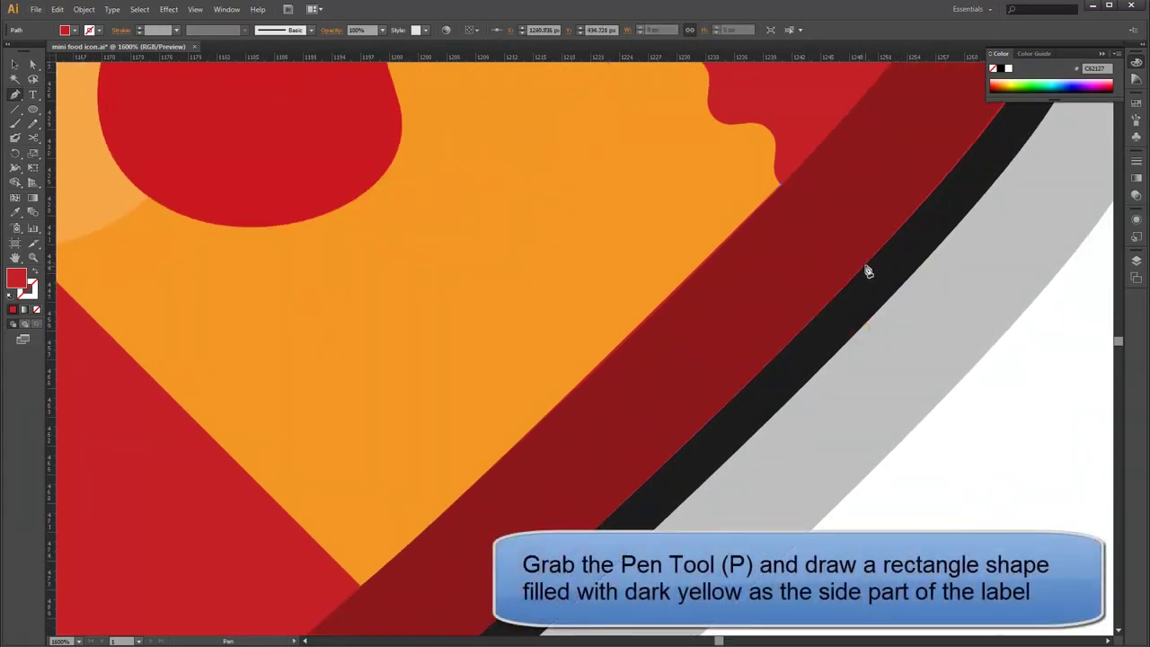
left_click(788, 360)
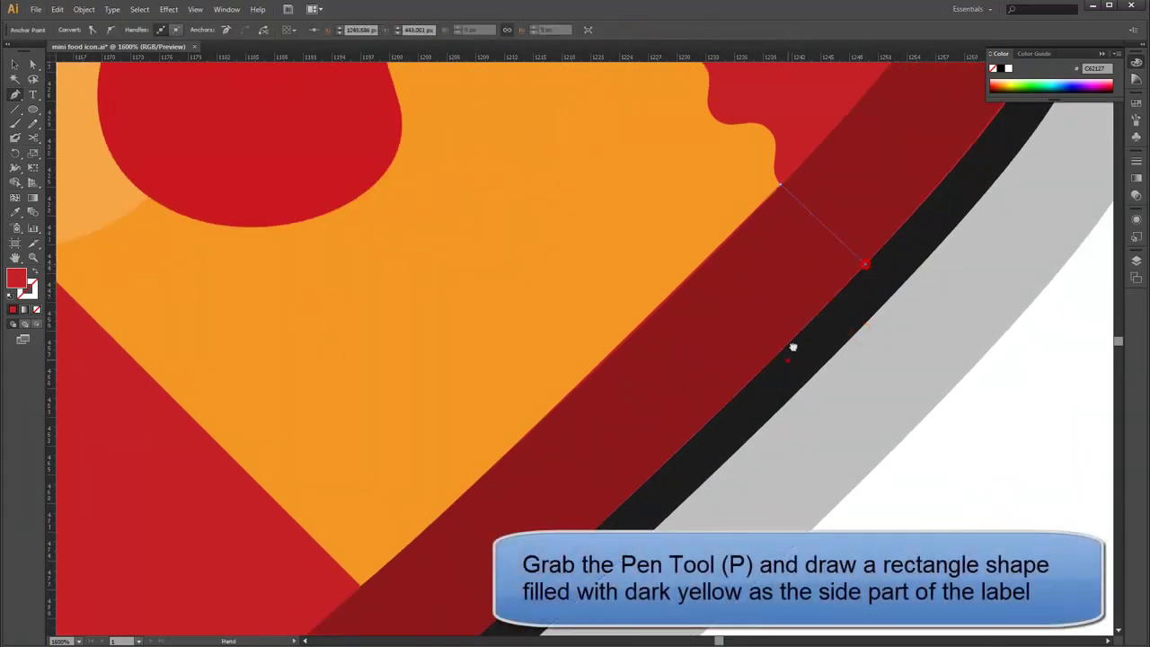
scroll(683, 404, "down", 3)
left_click_drag(572, 482, 539, 477)
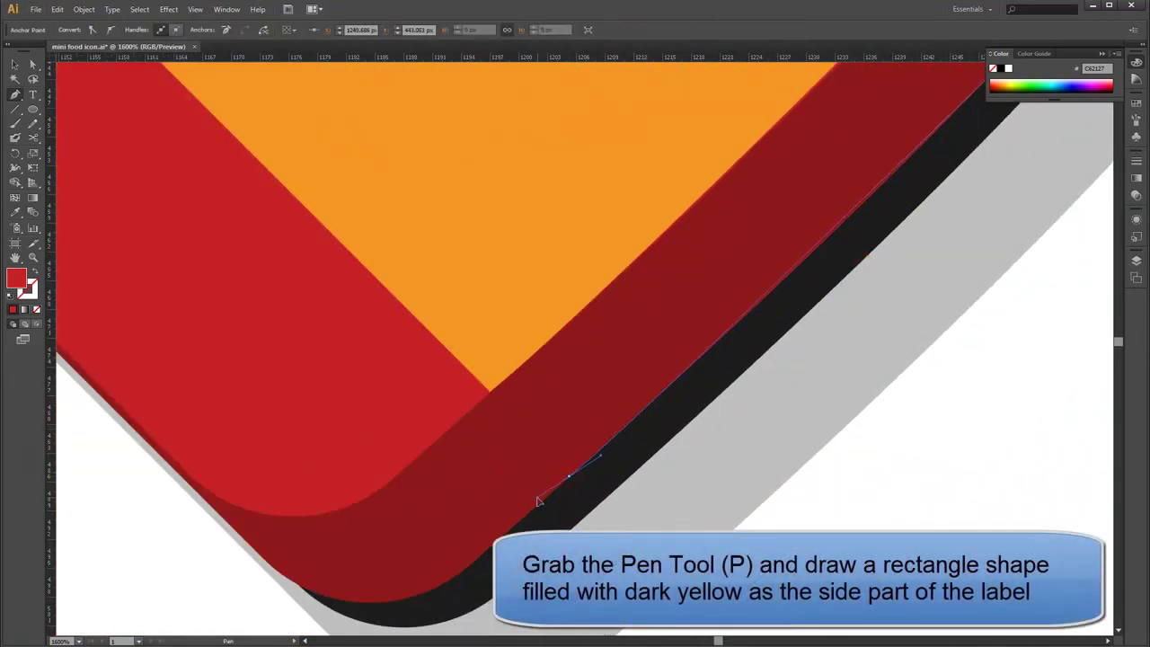
left_click(492, 395)
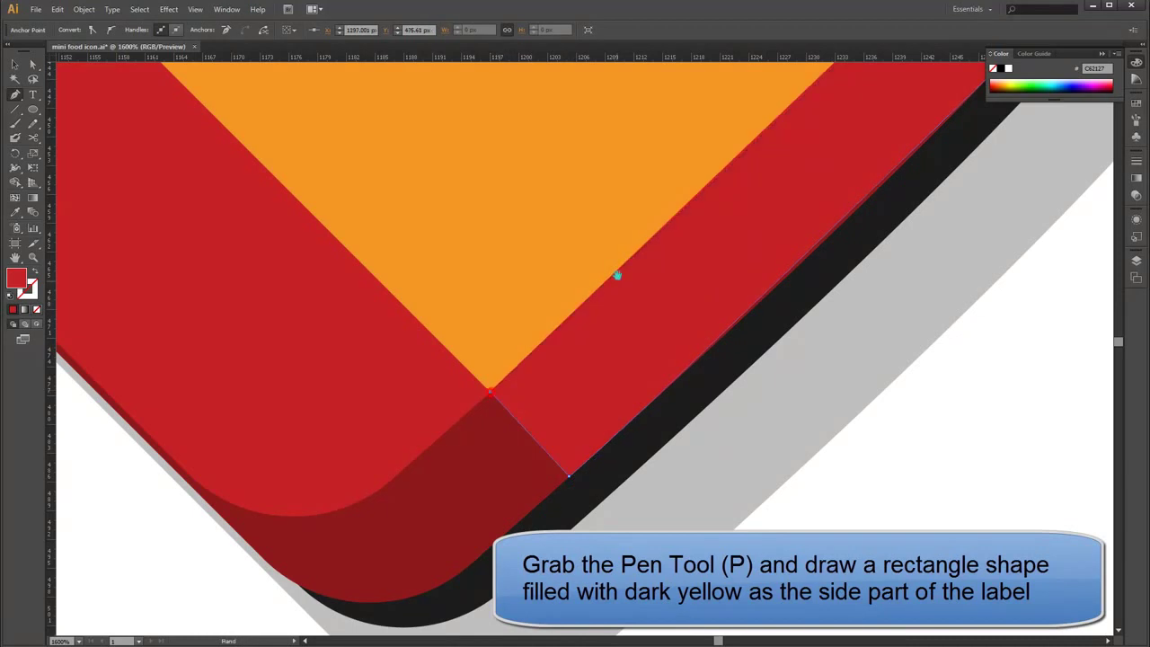
scroll(617, 270, "up", 3)
scroll(617, 269, "right", 3)
Sample the label's orange onto the strip, then change it to a darker orange
key("i")
left_click(551, 257)
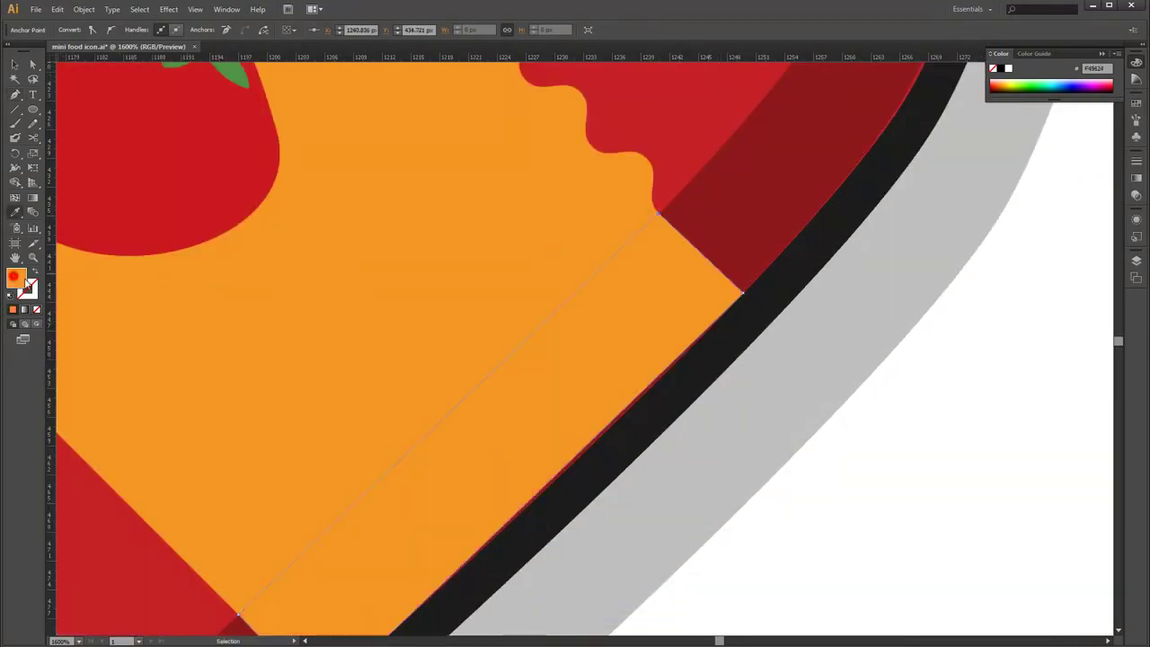
double_click(22, 280)
left_click(948, 395)
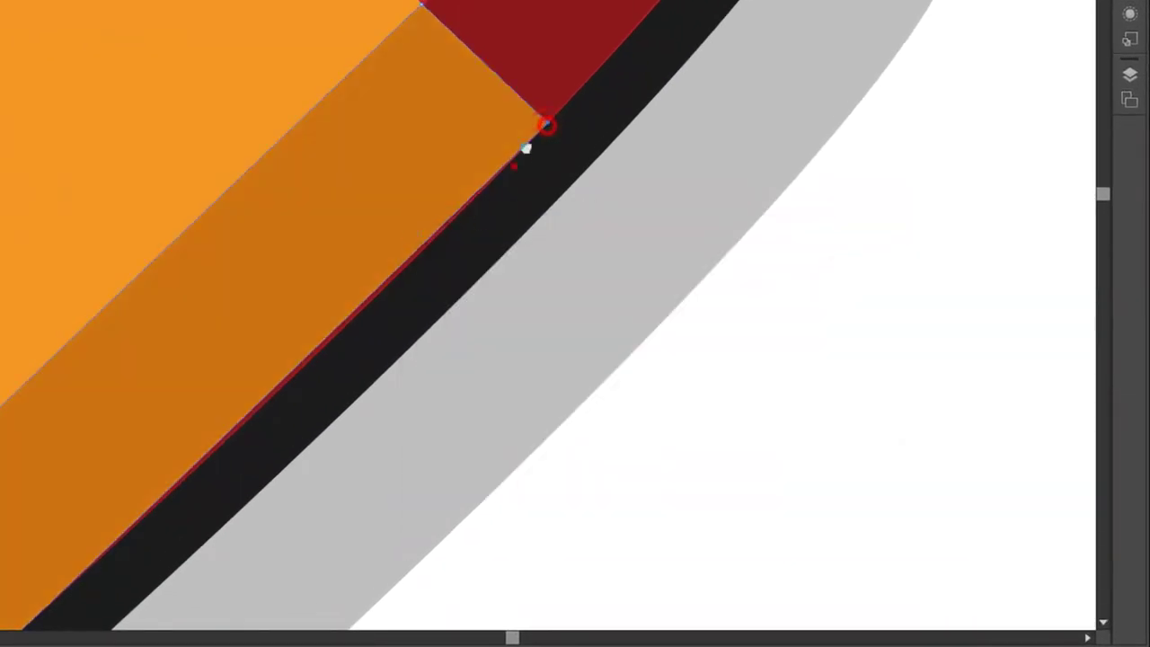
scroll(525, 149, "down", 1)
left_click(384, 246)
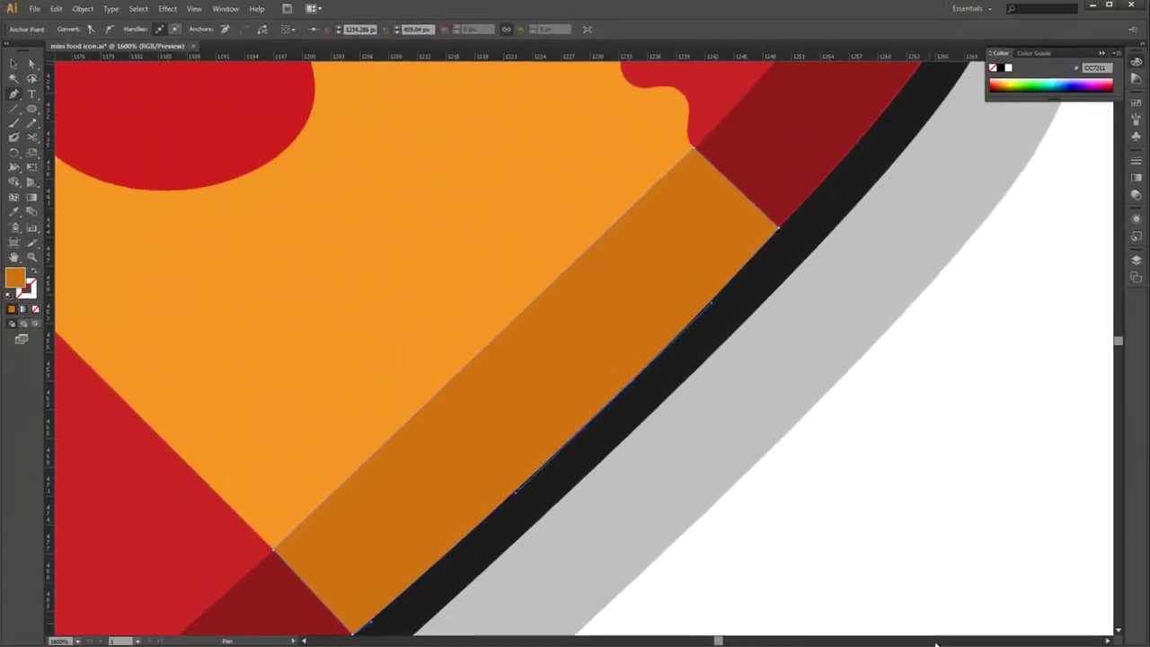
scroll(911, 476, "down", 4)
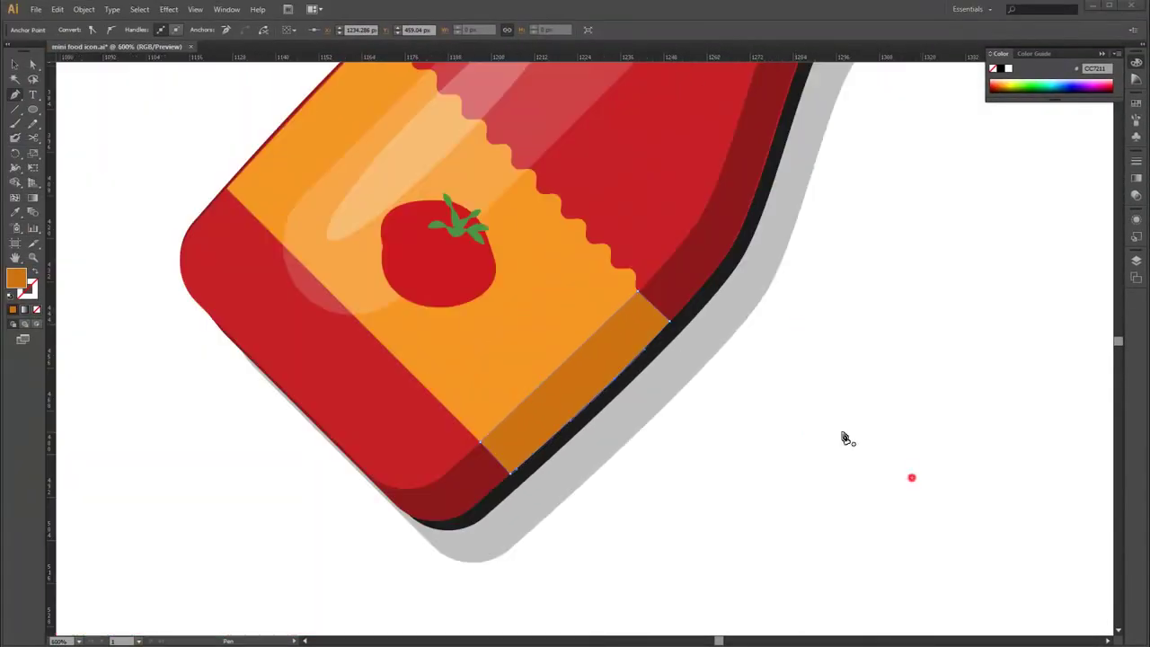
scroll(797, 324, "down", 1)
scroll(765, 347, "down", 1)
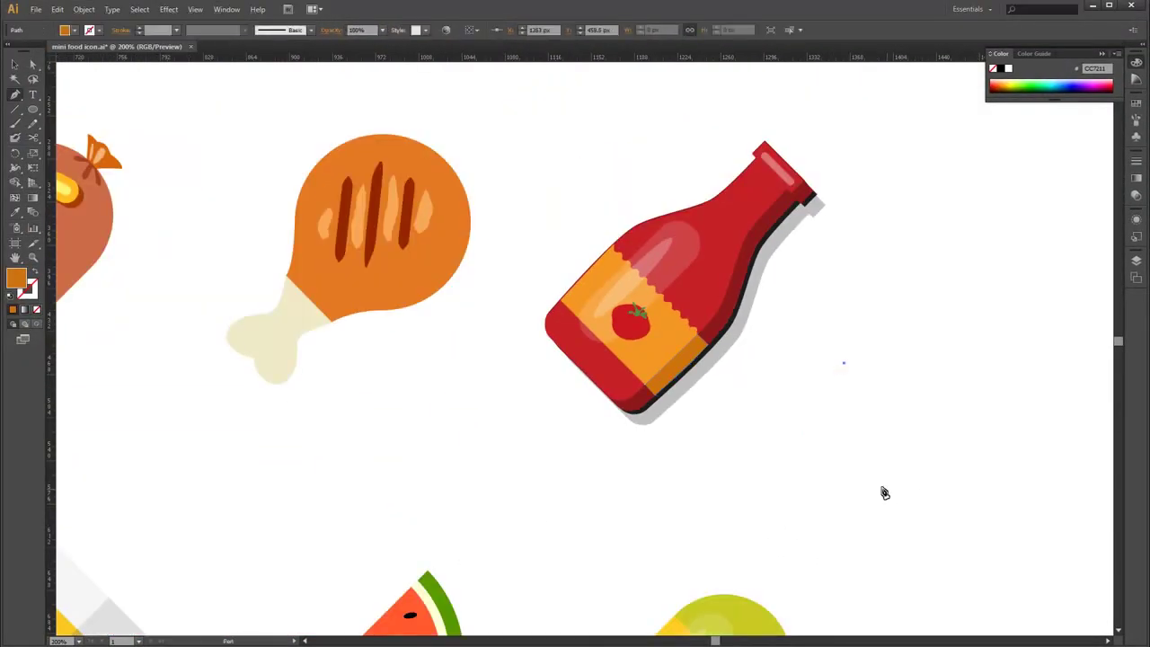
Create a 1920 × 1080 px rectangle with the Rectangle tool's size dialog
left_click(825, 333)
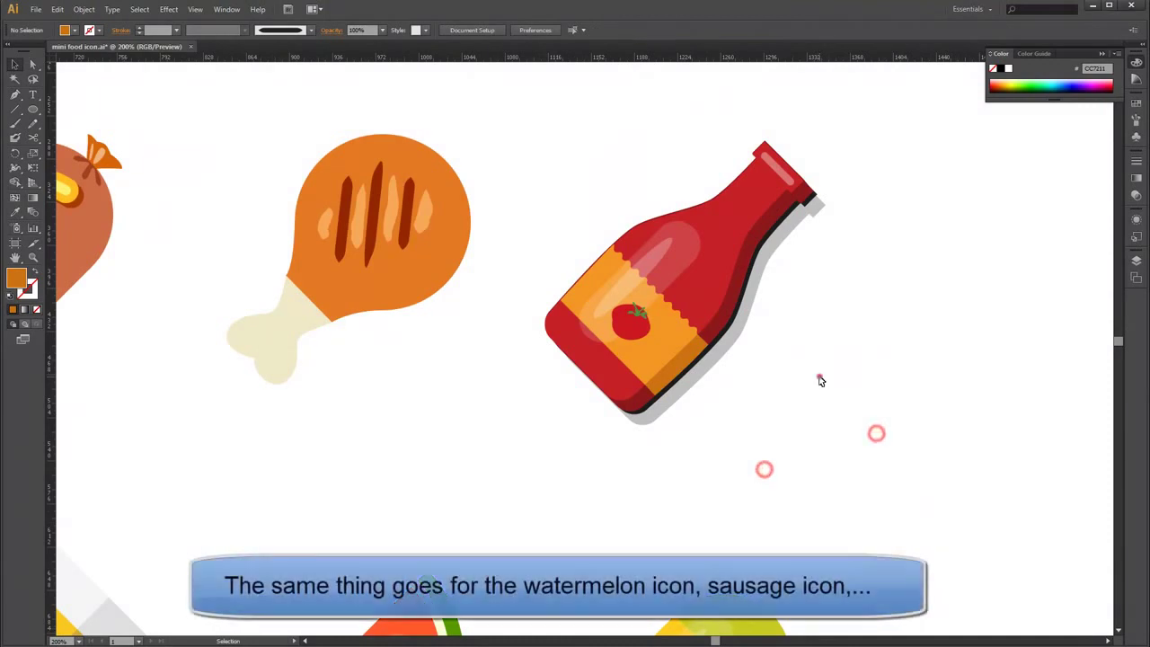
scroll(818, 377, "down", 3)
scroll(815, 415, "down", 1)
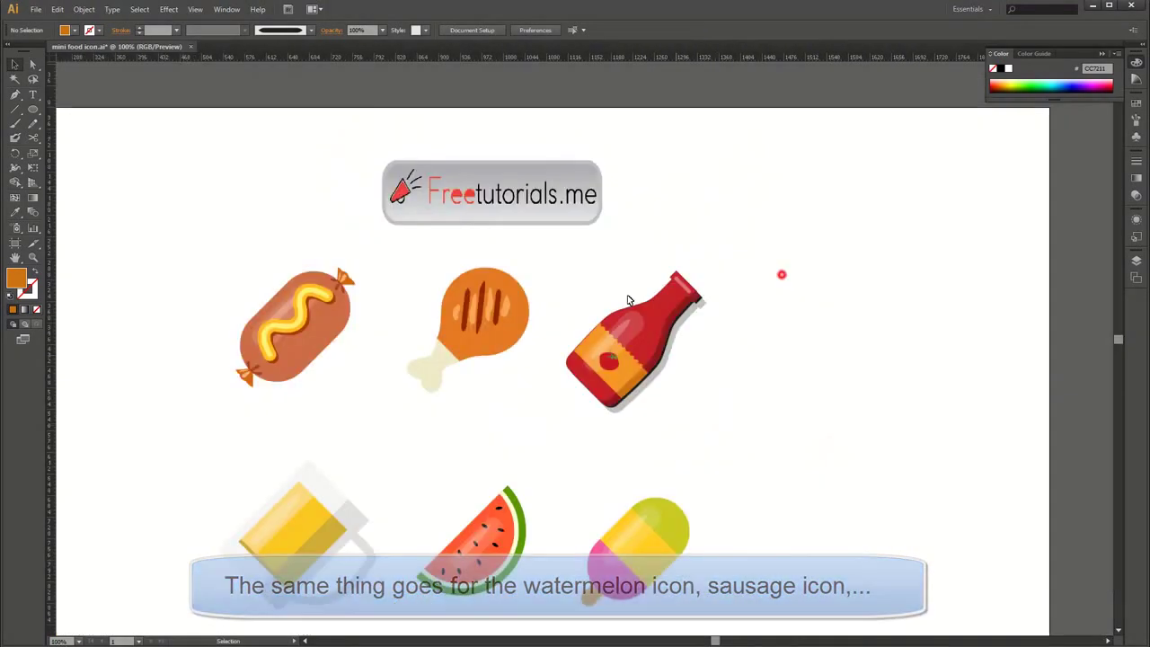
left_click_drag(33, 112, 97, 112)
left_click(470, 296)
type("1920")
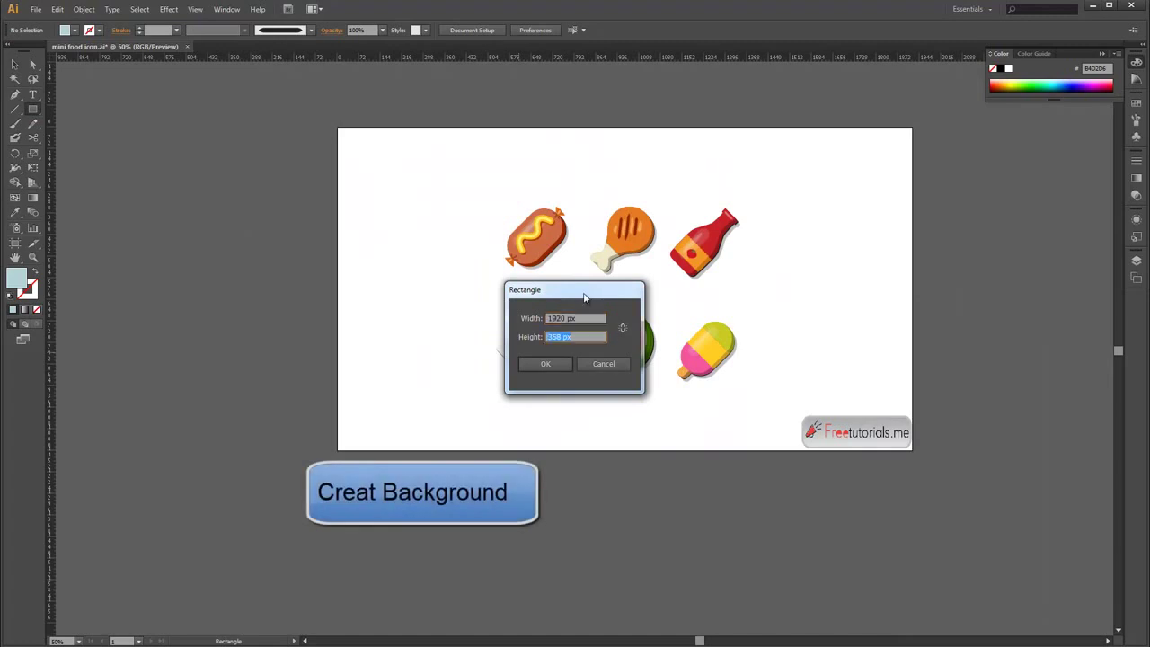
key("Return")
key("v")
Move the rectangle so it lines up exactly with the artboard
left_click_drag(799, 406, 665, 237)
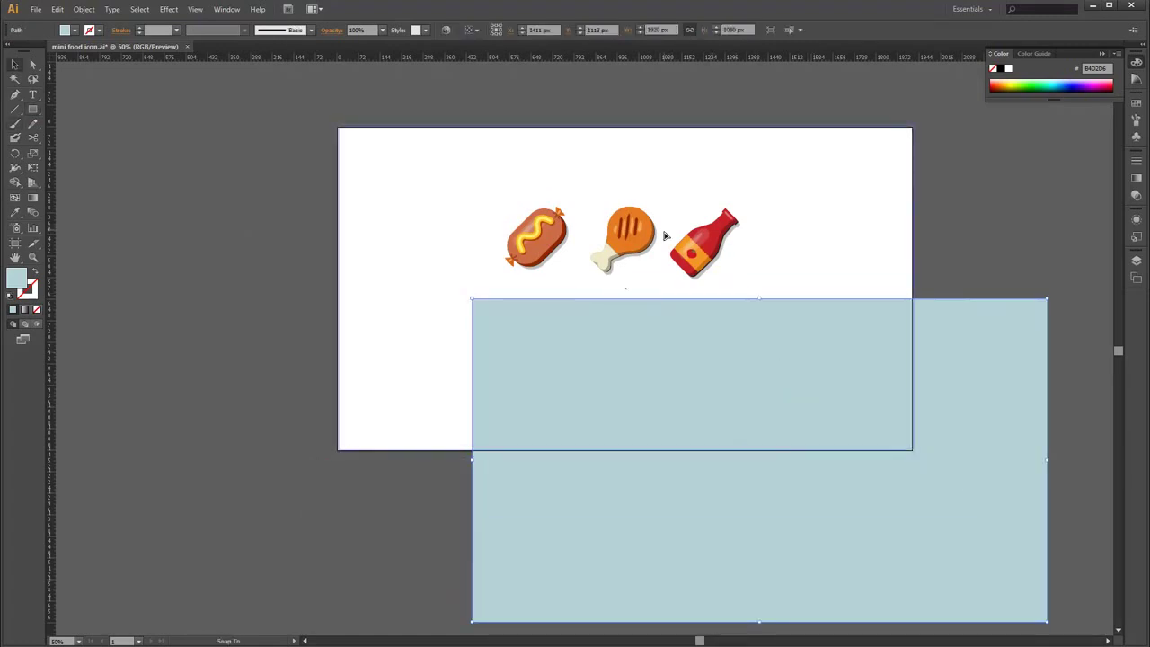
scroll(557, 244, "up", 1)
left_click_drag(485, 292, 490, 301)
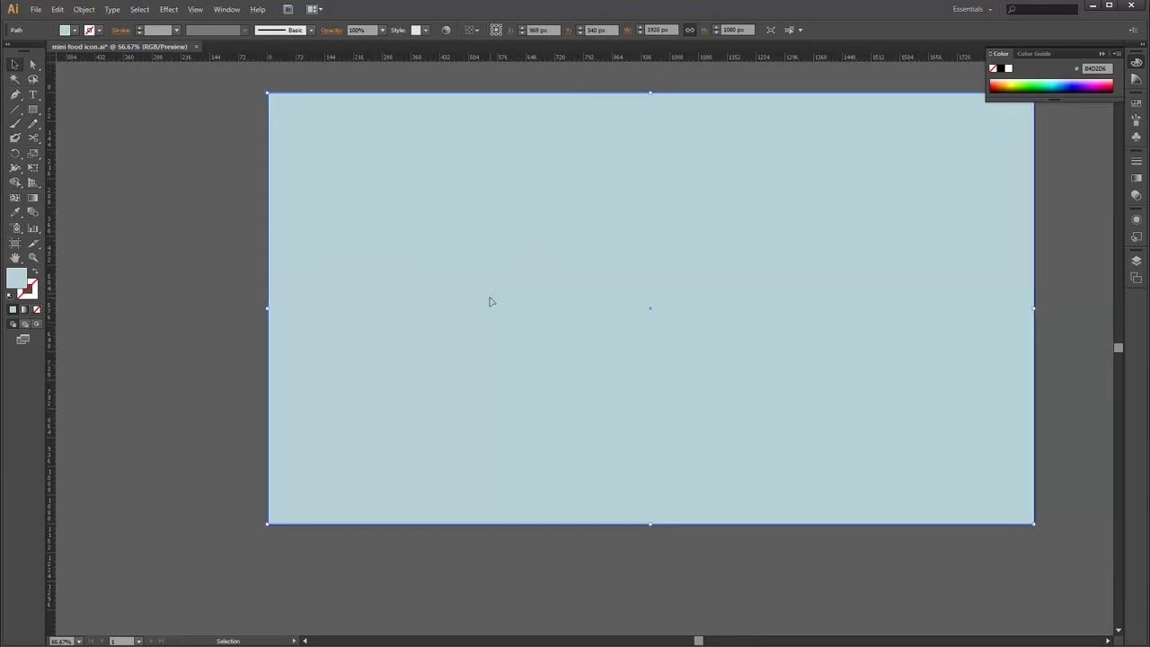
scroll(989, 414, "up", 1)
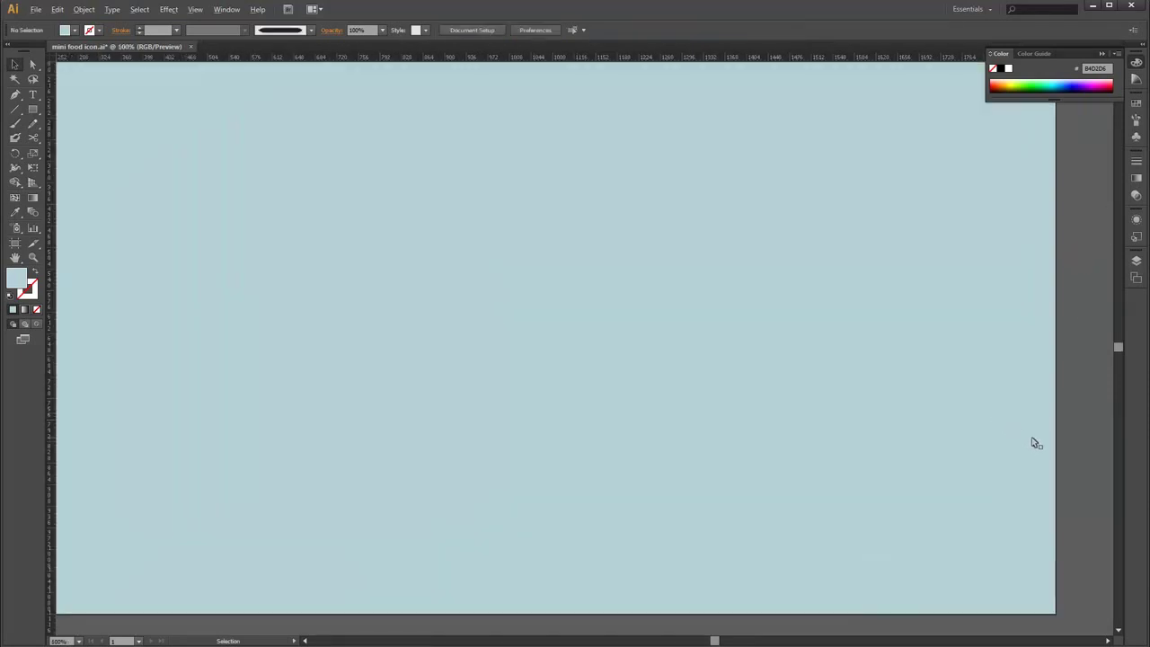
Fill the background with a gradient and set its dark stop to RGB teal (111, 169)
left_click(1091, 413)
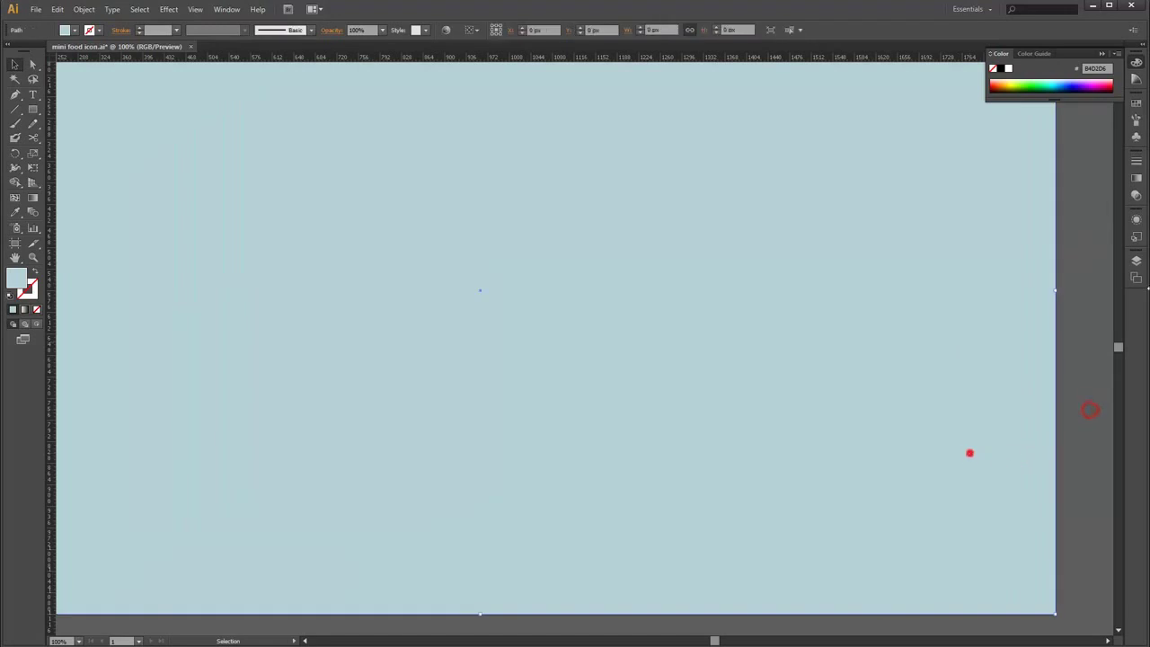
left_click(1136, 178)
left_click(1094, 239)
double_click(1101, 245)
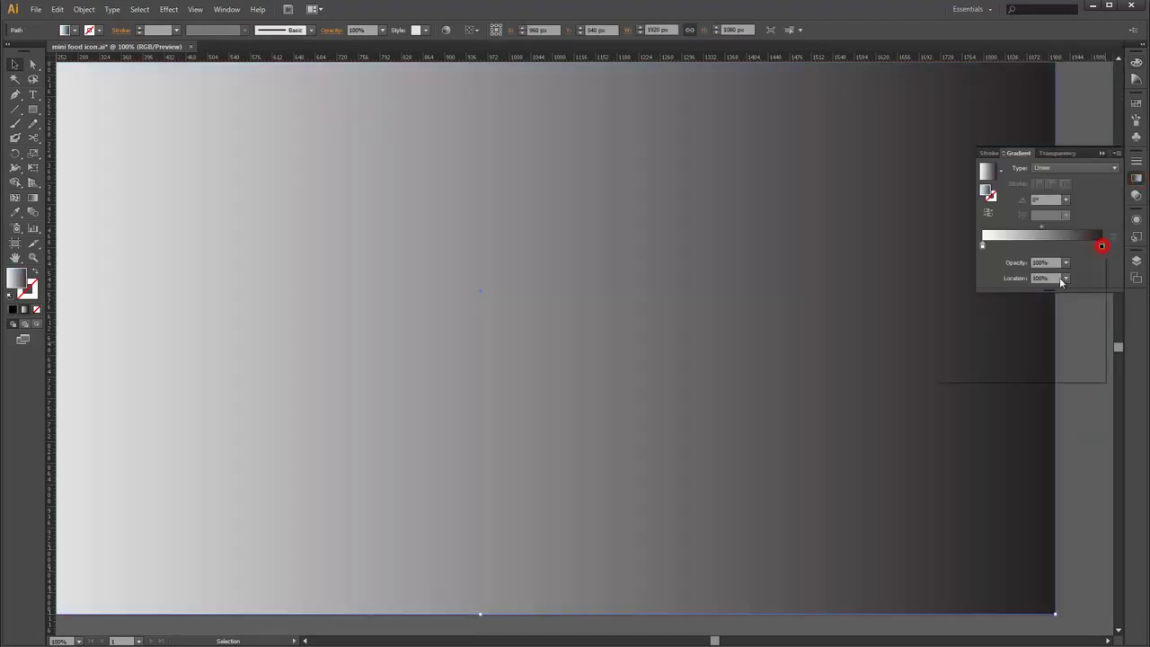
left_click(947, 288)
left_click(1098, 259)
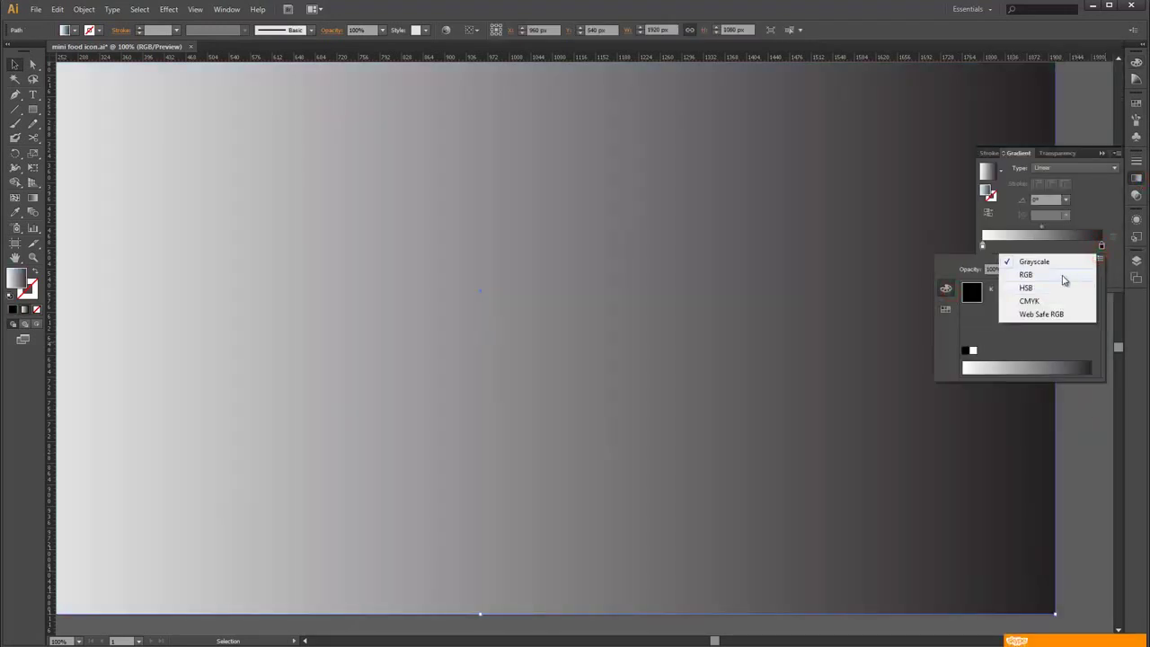
left_click(1062, 275)
left_click(1071, 288)
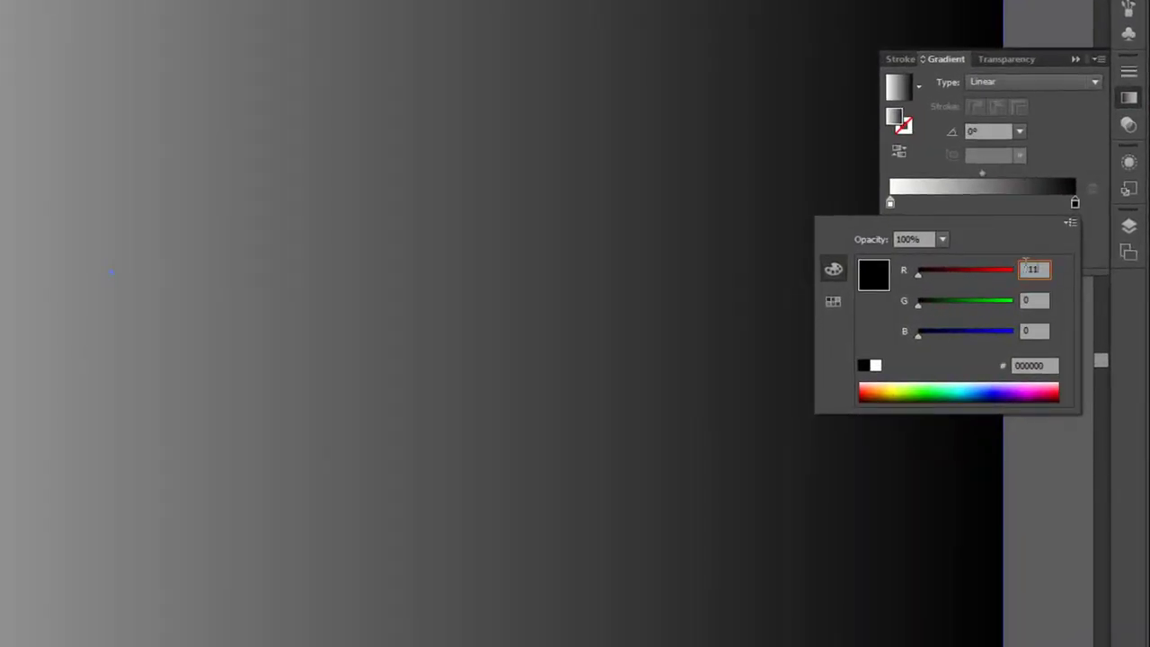
key("Tab")
type("16")
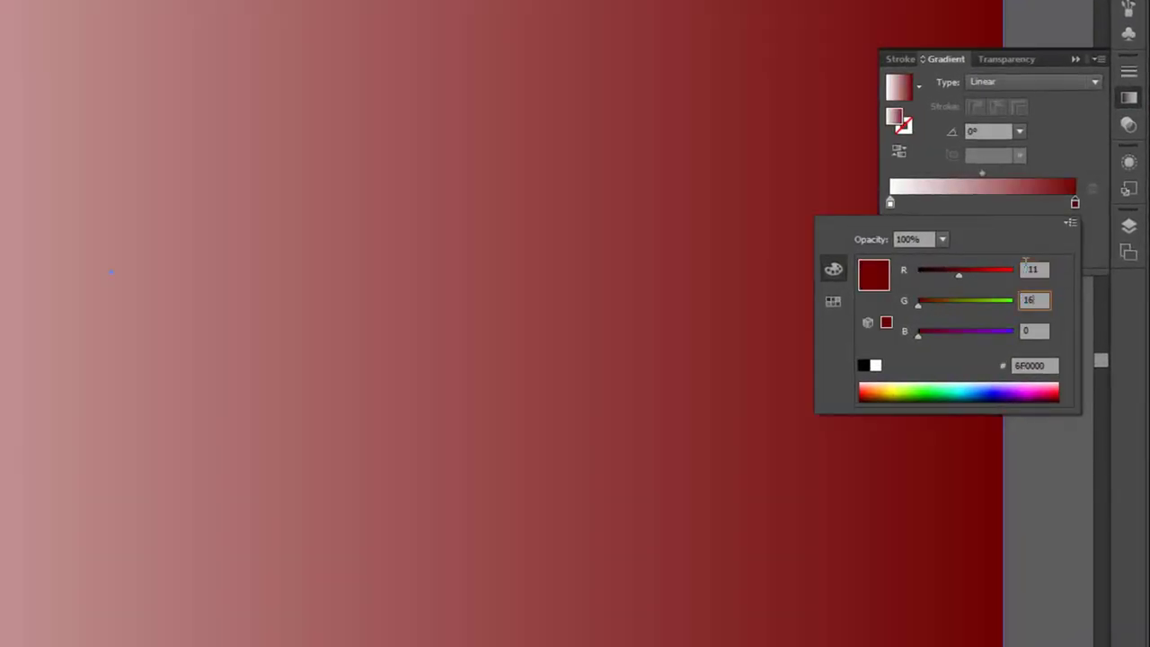
type("9")
key("Tab")
key("Return")
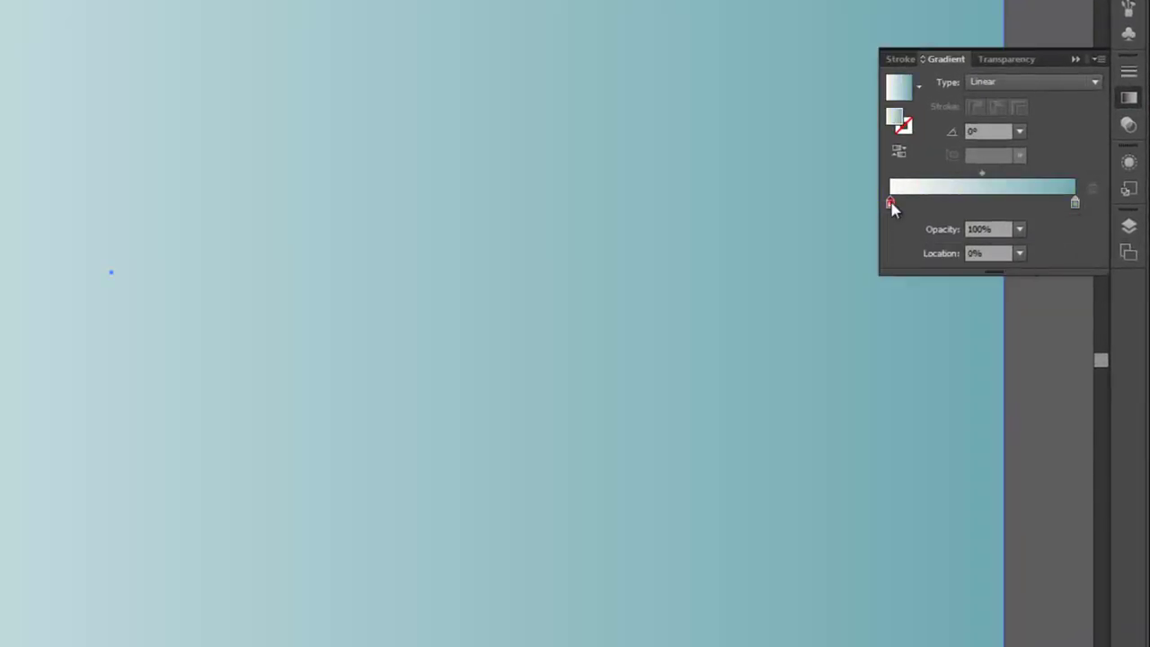
Set the gradient's light stop to RGB light blue (180, 210)
double_click(891, 202)
left_click(1070, 222)
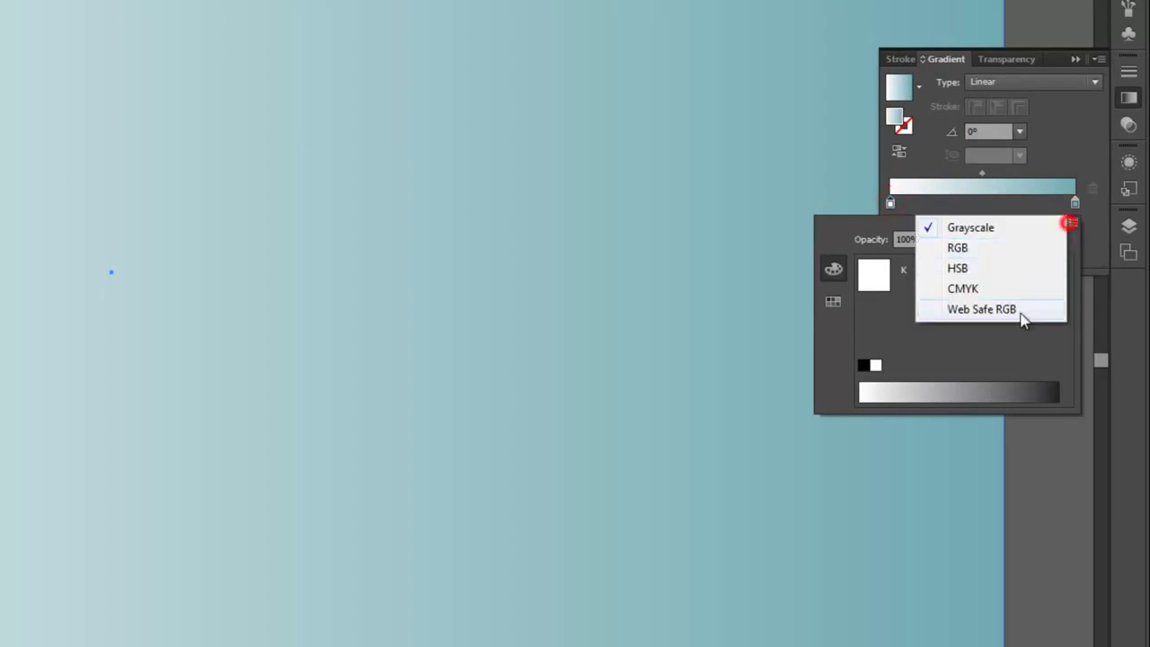
left_click(1026, 249)
type("180")
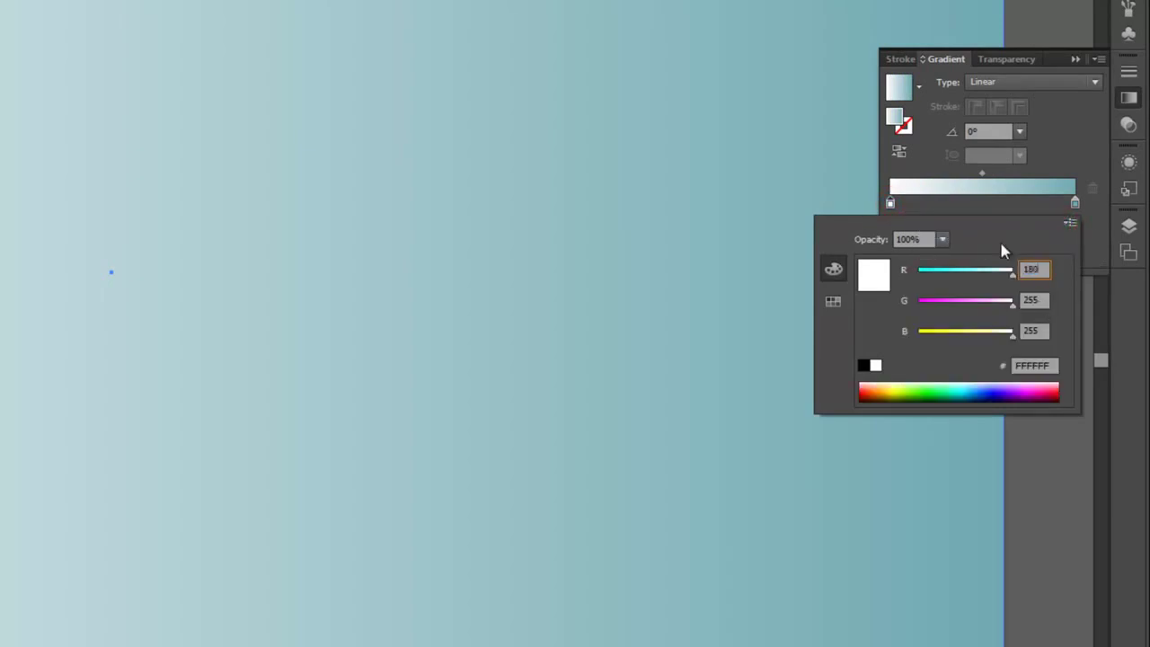
key("Tab")
type("210")
key("Tab")
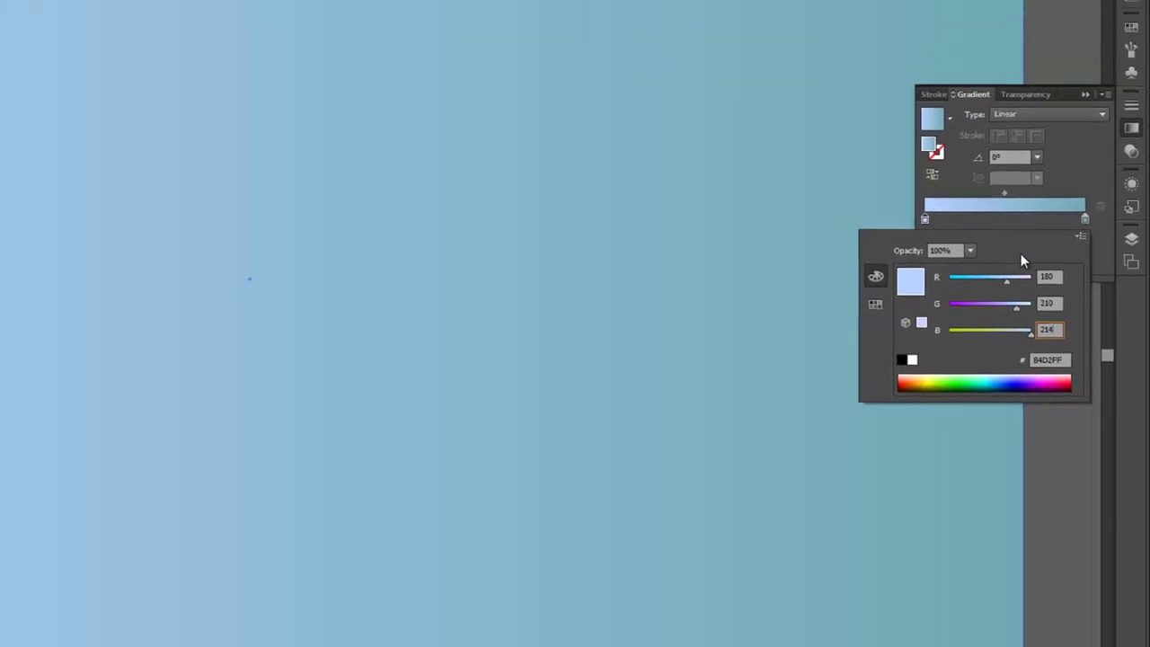
Change the background gradient type to Radial
left_click(1053, 168)
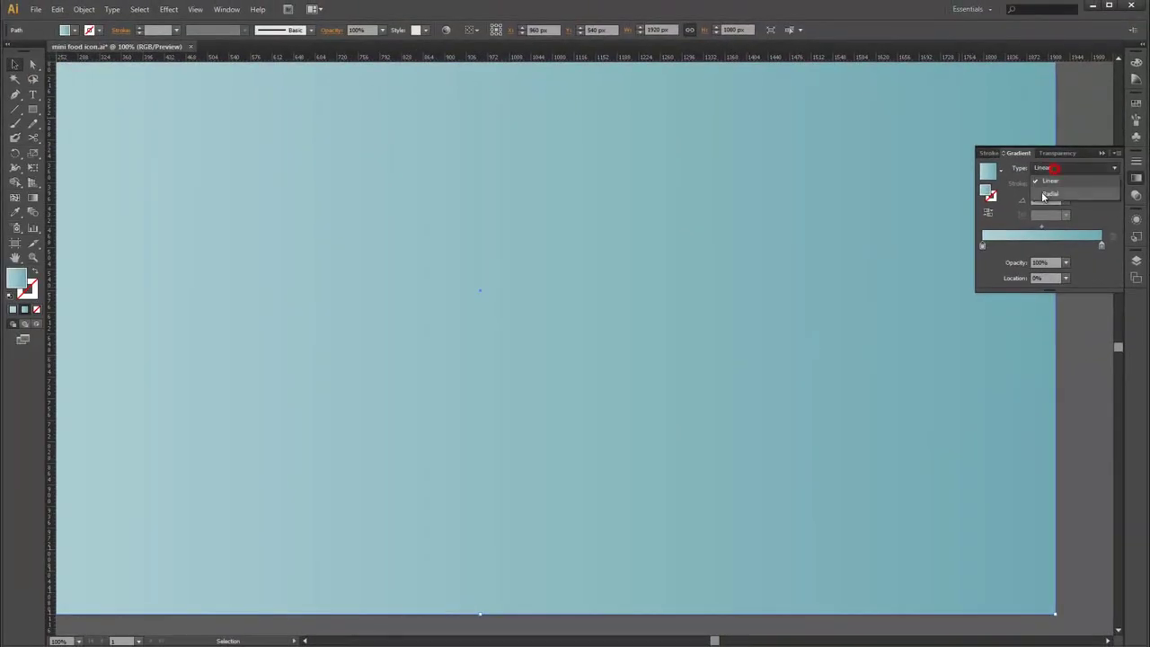
left_click(1044, 196)
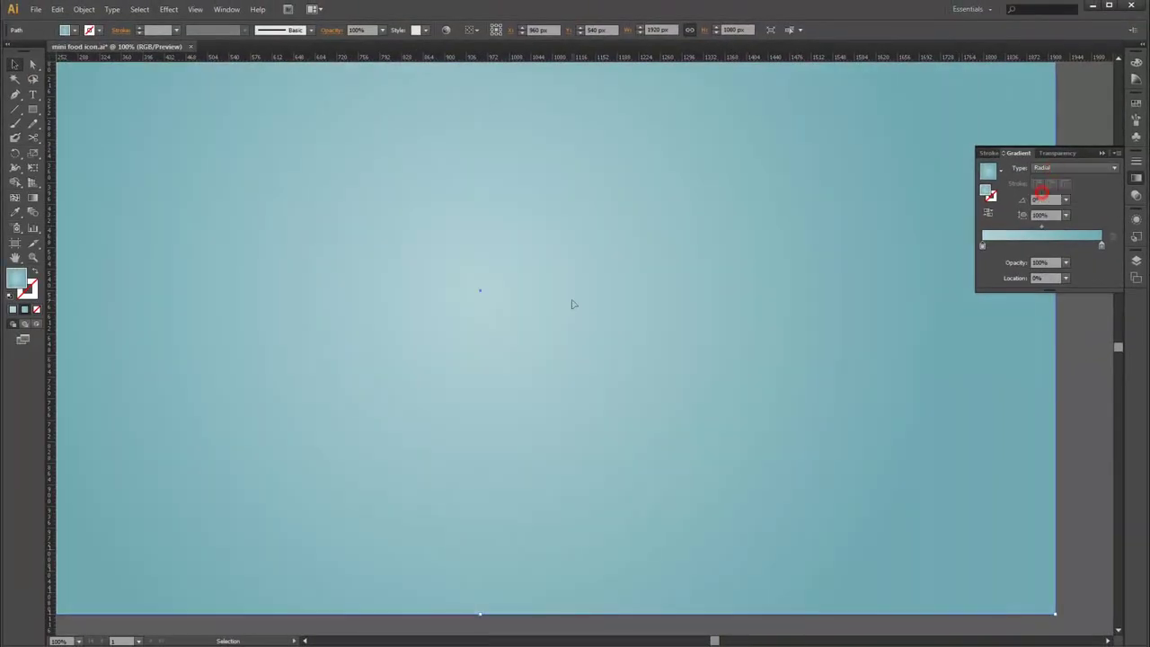
left_click(572, 300, "ctrl+alt")
left_click_drag(614, 294, 607, 277)
right_click(688, 272)
Send the background behind the icons and delete the Freetutorials.me logo image
left_click(850, 484)
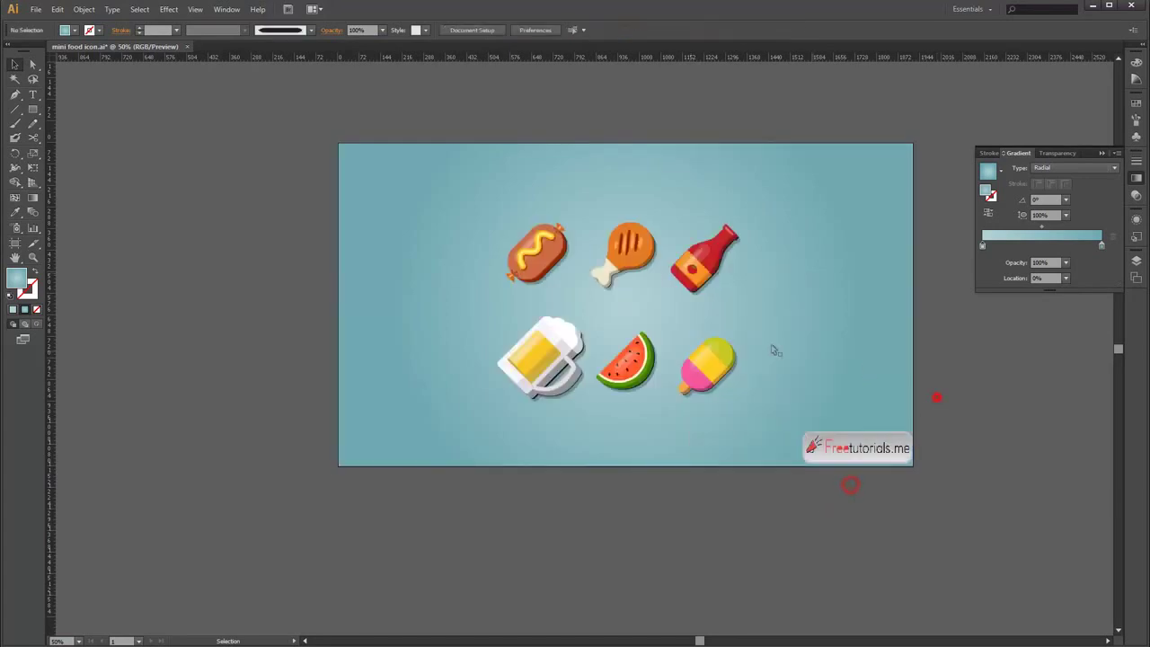
left_click(775, 350, "ctrl+alt")
left_click(917, 392, "ctrl")
left_click(917, 393, "ctrl")
left_click_drag(821, 365, 979, 407)
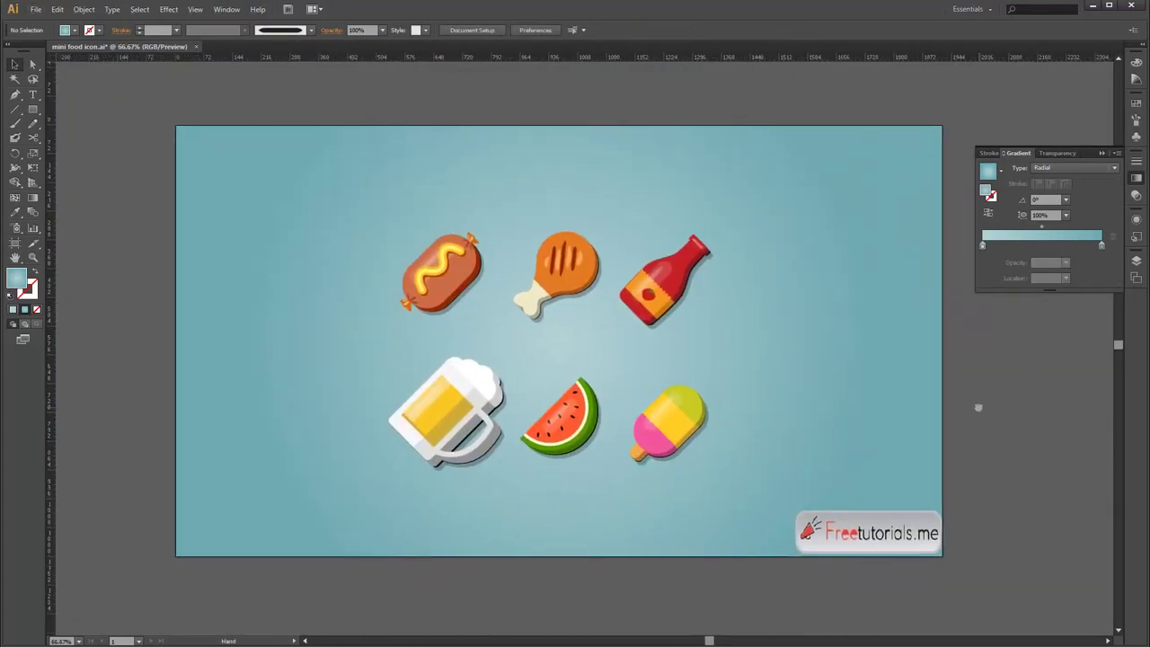
left_click(1103, 153)
left_click(884, 530)
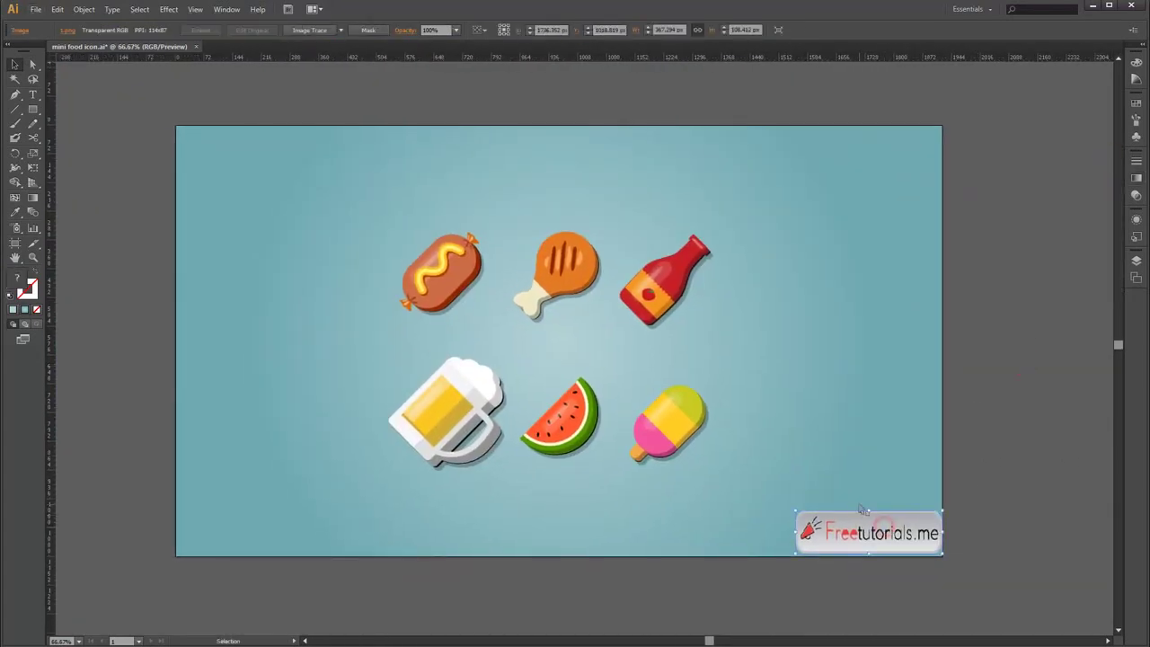
key("Delete")
Bring the background rectangle to the front of the stack
left_click(820, 324)
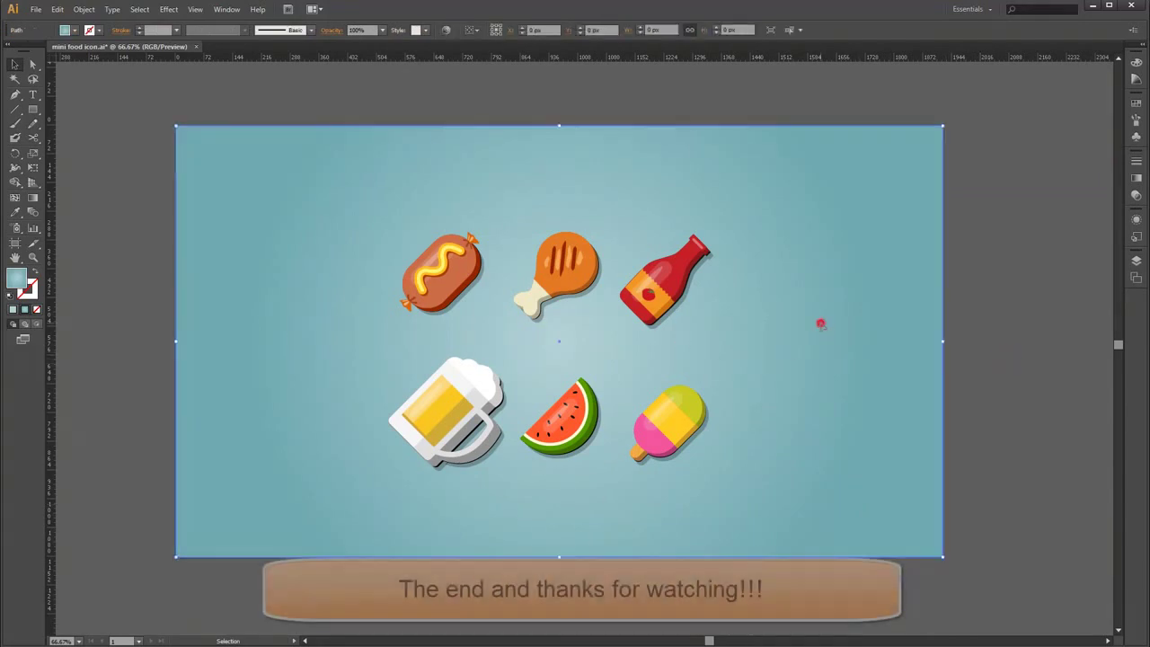
right_click(819, 329)
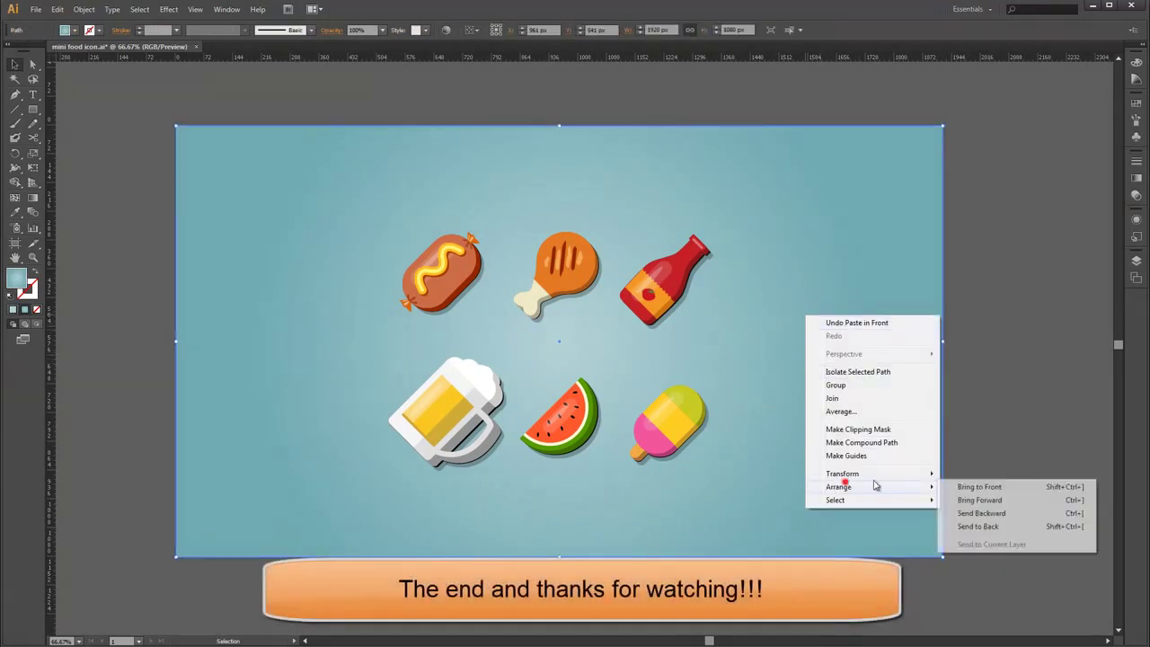
left_click(955, 484)
right_click(802, 340)
left_click(1039, 210)
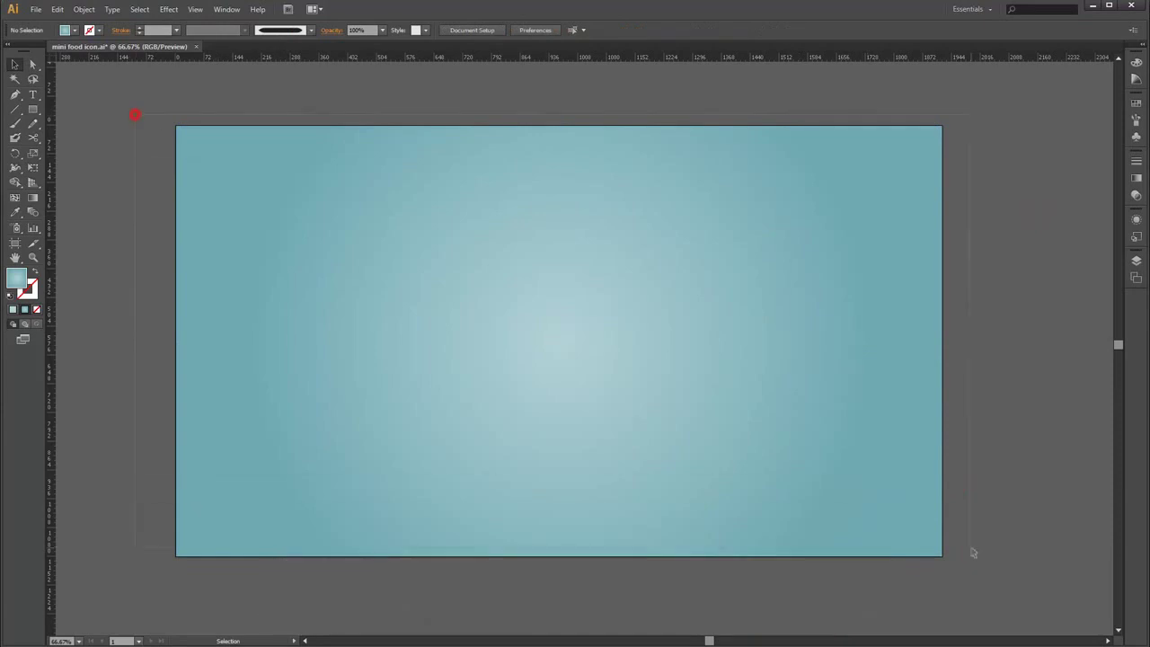
Select all artwork and make a clipping mask from the background rectangle
left_click_drag(134, 113, 985, 579)
right_click(795, 393)
left_click(842, 461)
left_click(966, 358)
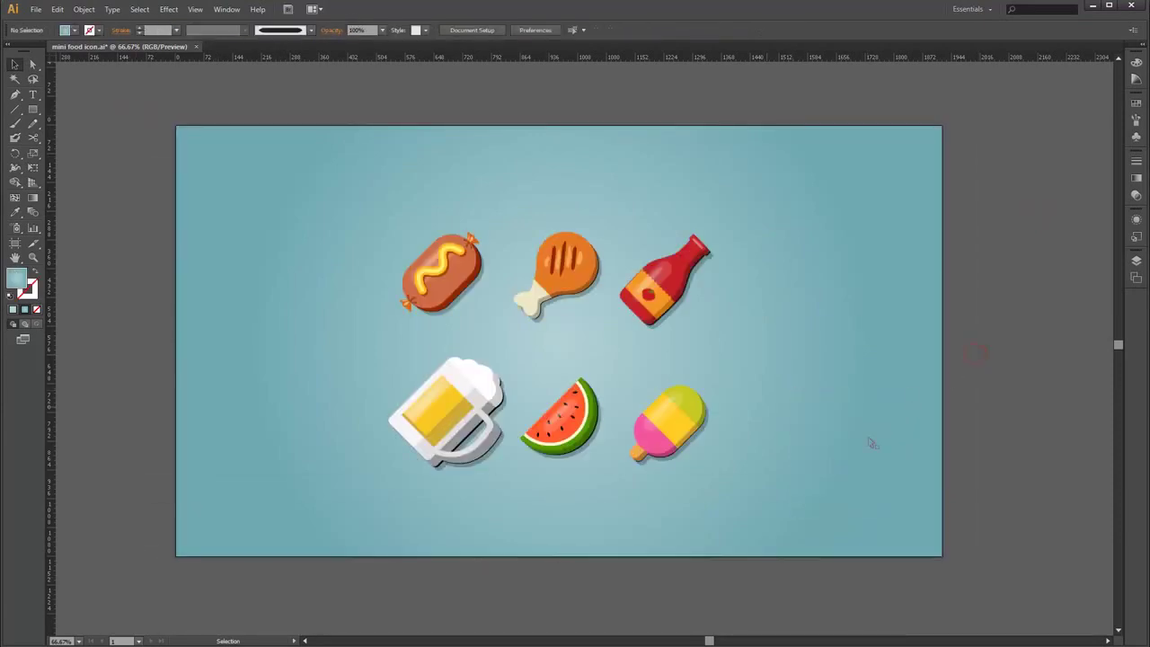